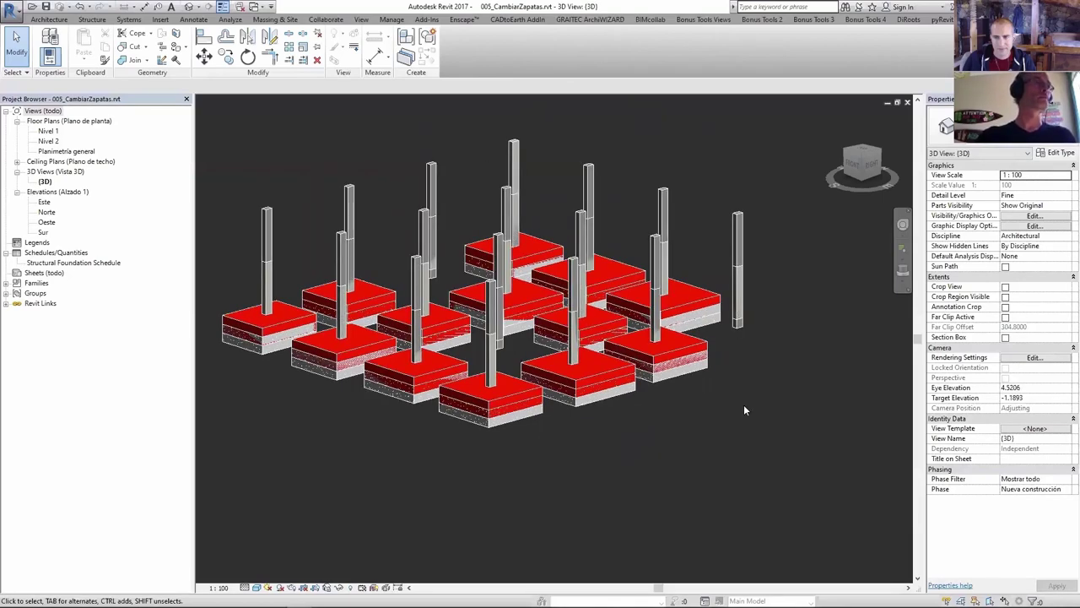
Orbit the 3D view to look straight down on the grid of red footings and columns.
{"action": "middle_click_drag", "start_coordinate": [743, 410], "coordinate": [772, 371], "text": "shift"}
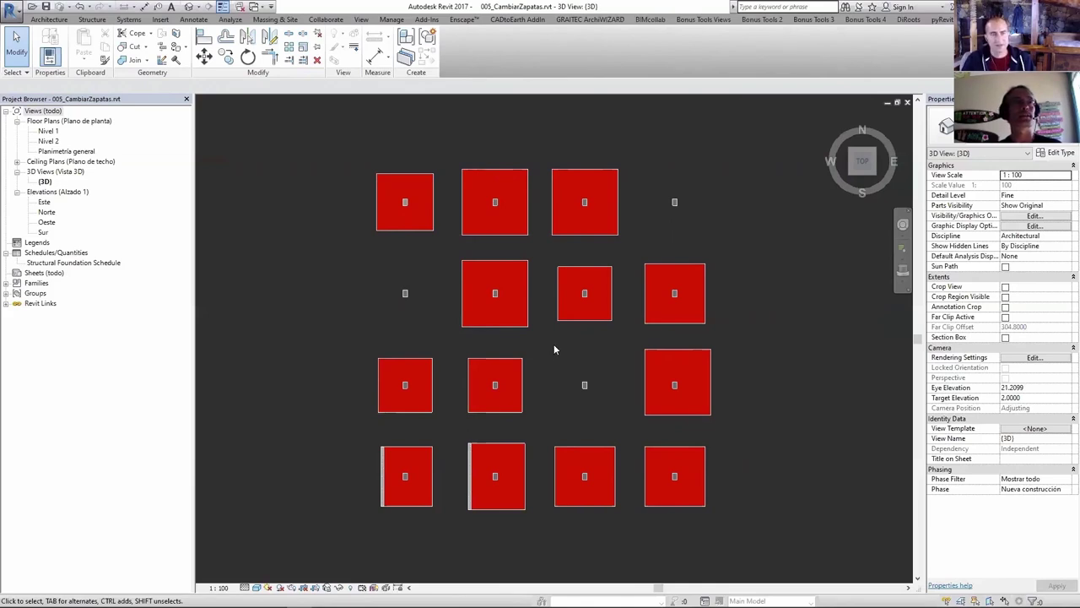
{"action": "left_click_drag", "start_coordinate": [553, 345], "coordinate": [625, 420]}
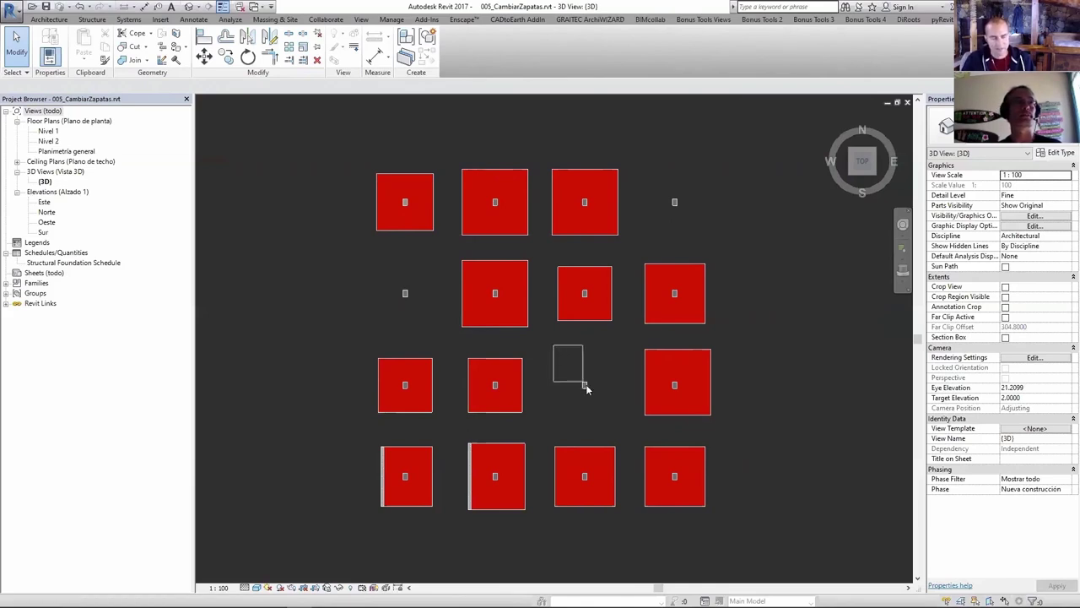
{"action": "left_click", "coordinate": [626, 418]}
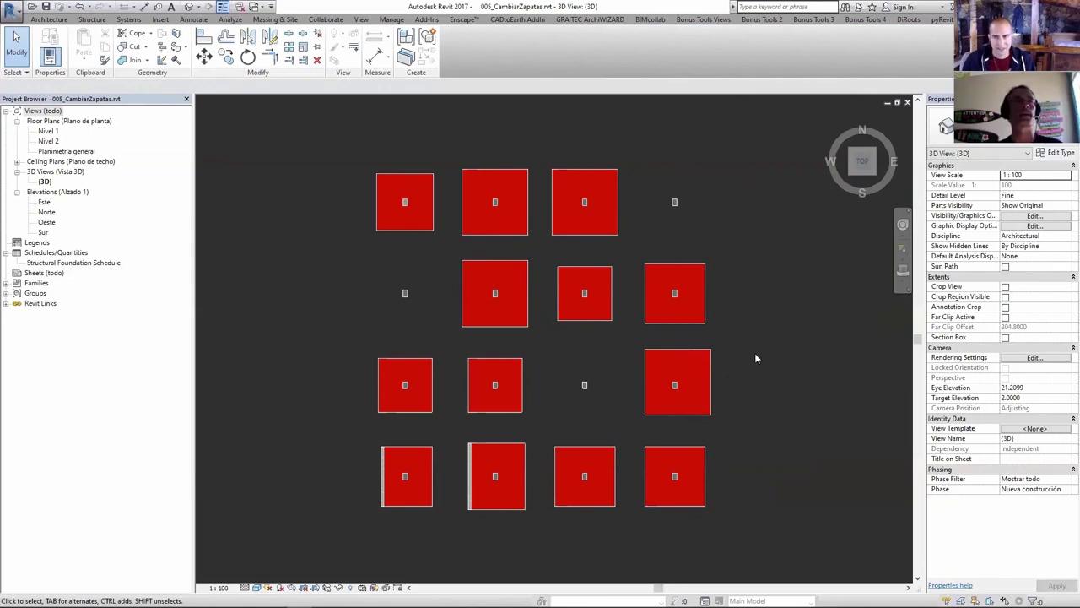
Align the lower-left footings' edges to the linked 002.1 ExportadoCype.ifc footing edges.
{"action": "scroll", "coordinate": [304, 120], "scroll_direction": "up", "scroll_amount": 1}
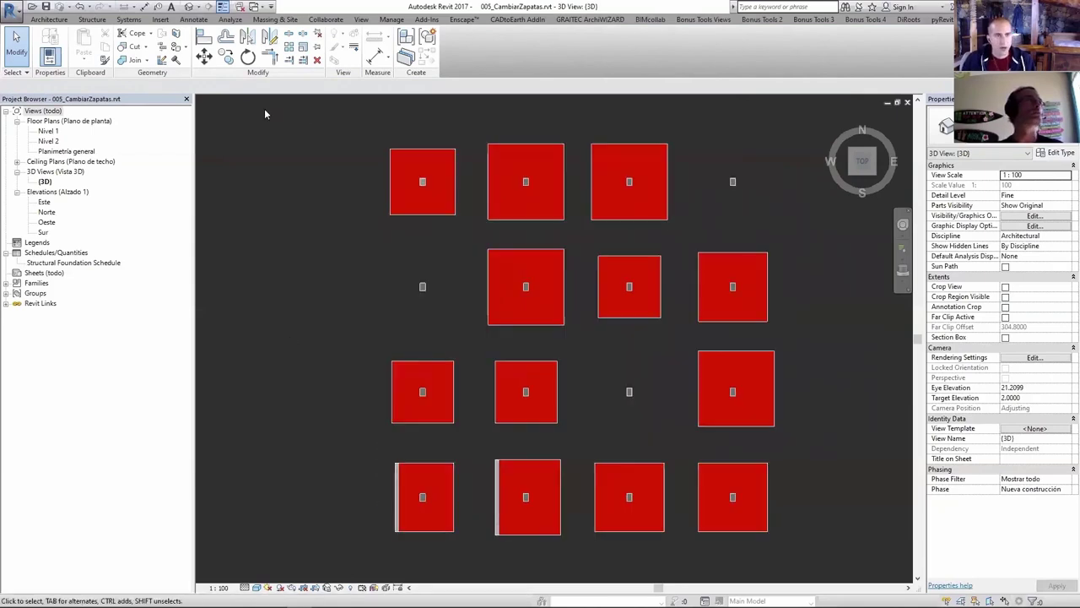
{"action": "left_click", "coordinate": [204, 39]}
{"action": "scroll", "coordinate": [497, 499], "scroll_direction": "up", "scroll_amount": 4}
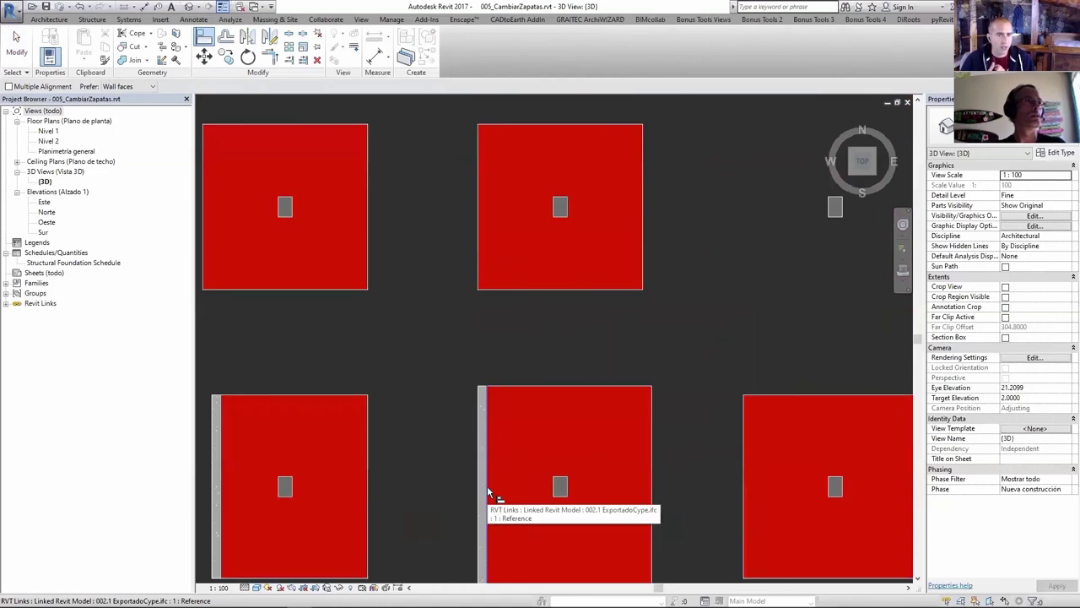
{"action": "left_click", "coordinate": [487, 485]}
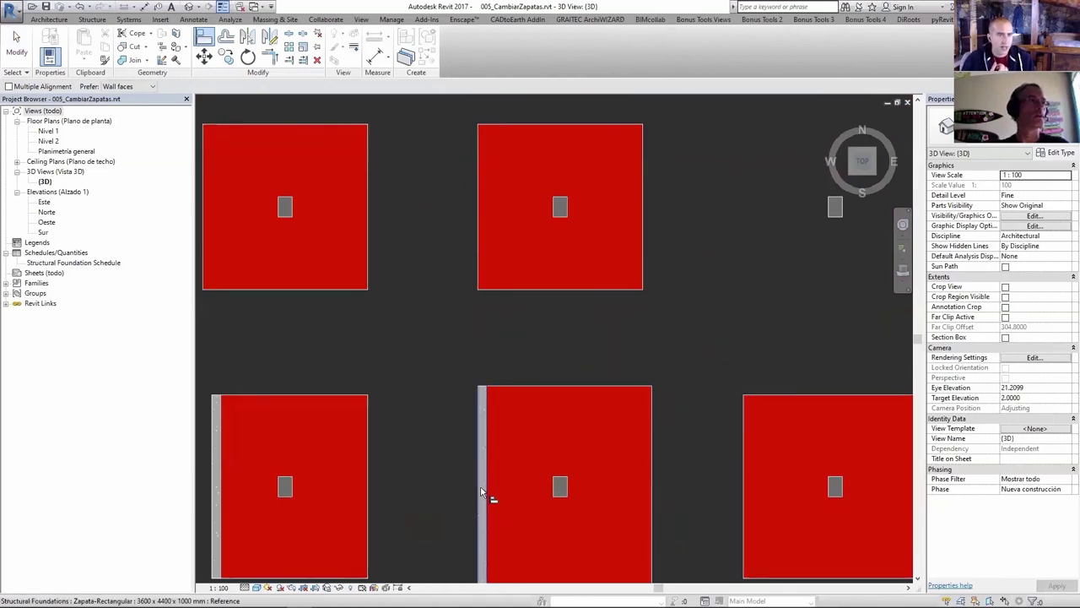
{"action": "left_click", "coordinate": [478, 485]}
{"action": "scroll", "coordinate": [558, 432], "scroll_direction": "down", "scroll_amount": 2}
{"action": "scroll", "coordinate": [376, 464], "scroll_direction": "up", "scroll_amount": 3}
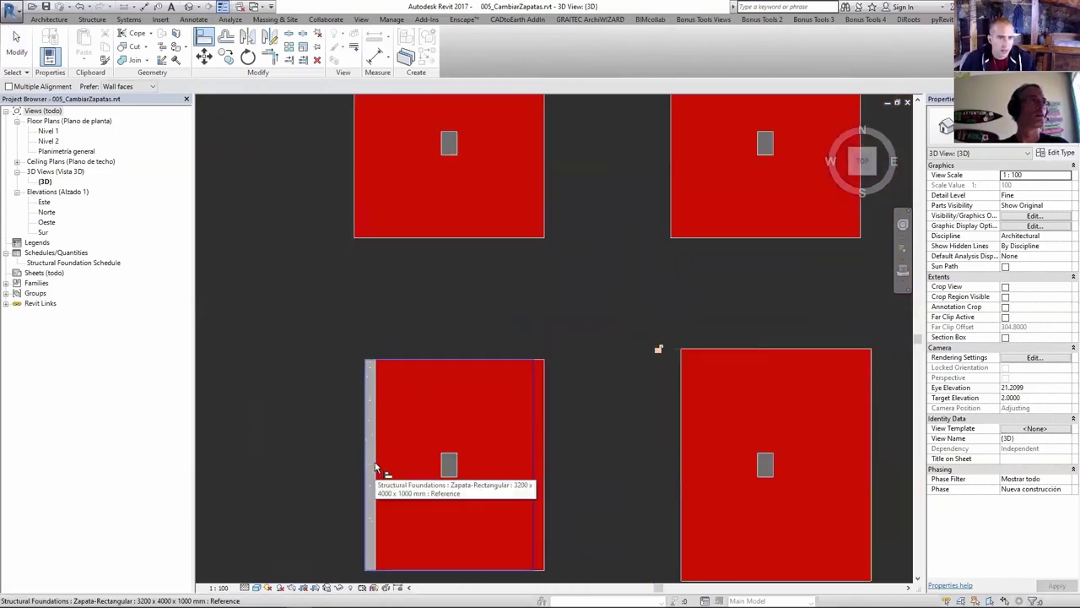
{"action": "left_click", "coordinate": [376, 465]}
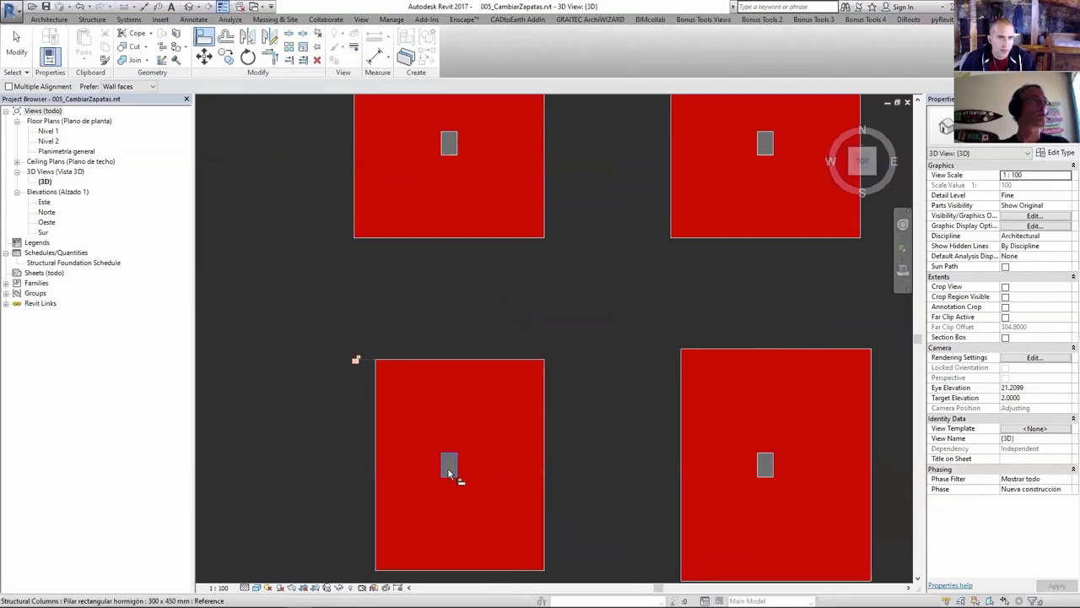
{"action": "scroll", "coordinate": [521, 468], "scroll_direction": "down", "scroll_amount": 3}
{"action": "scroll", "coordinate": [409, 475], "scroll_direction": "down", "scroll_amount": 2}
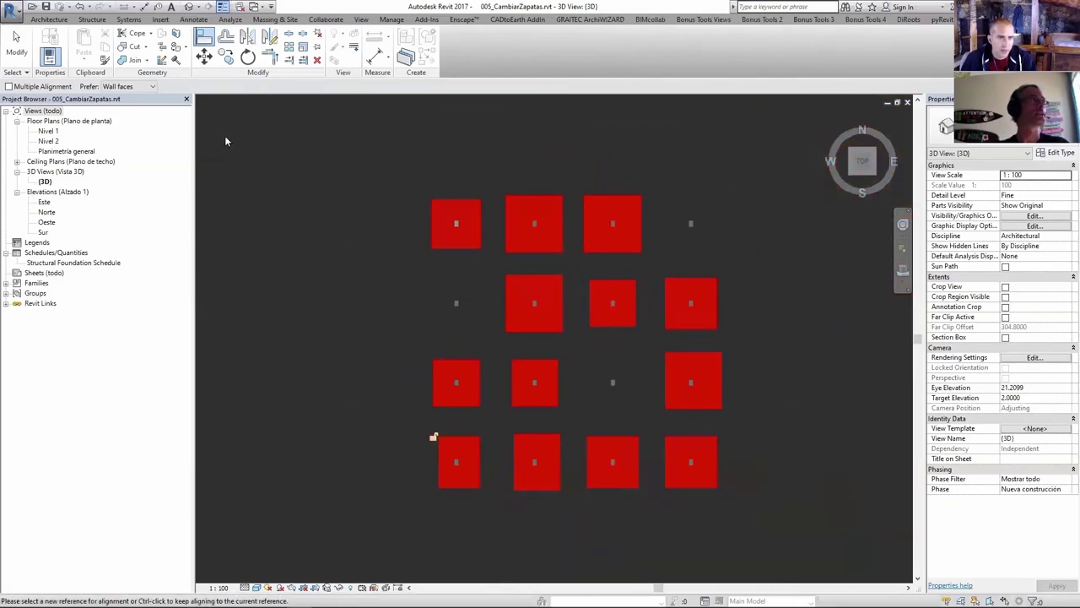
{"action": "left_click", "coordinate": [17, 42]}
Orbit around the footings and columns to inspect them from low, side-on angles.
{"action": "key", "text": "3"}
{"action": "key", "text": "d"}
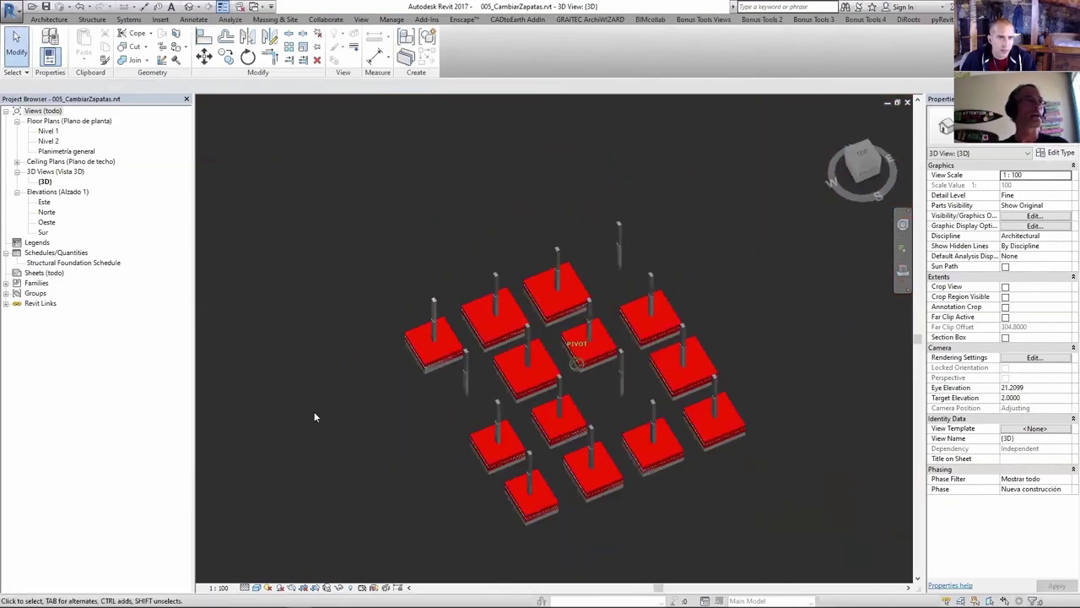
{"action": "scroll", "coordinate": [317, 418], "scroll_direction": "up", "scroll_amount": 3}
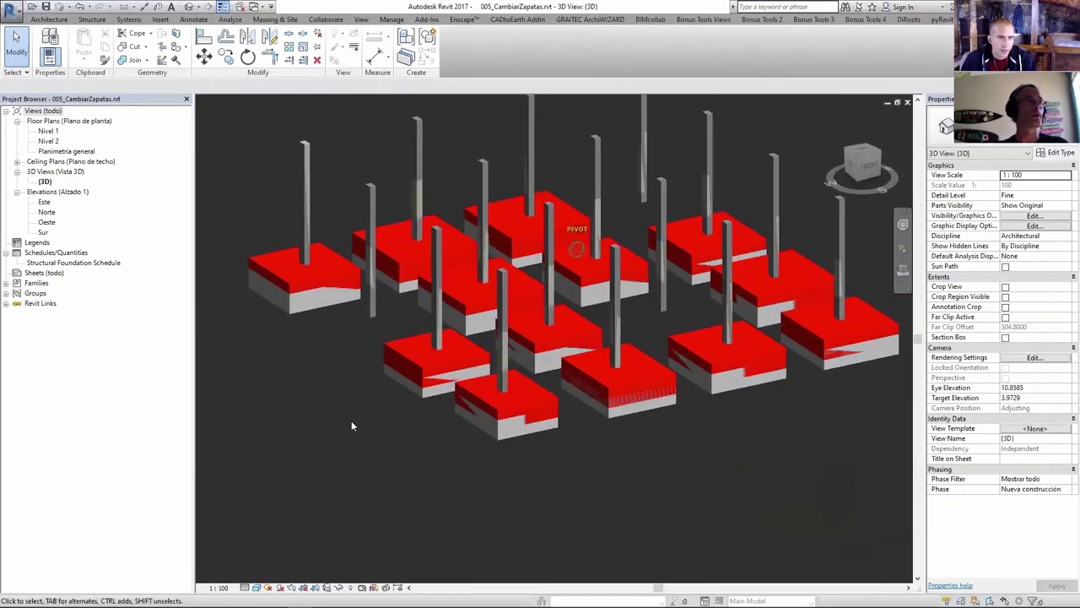
{"action": "middle_click_drag", "start_coordinate": [351, 420], "coordinate": [640, 487], "text": "shift"}
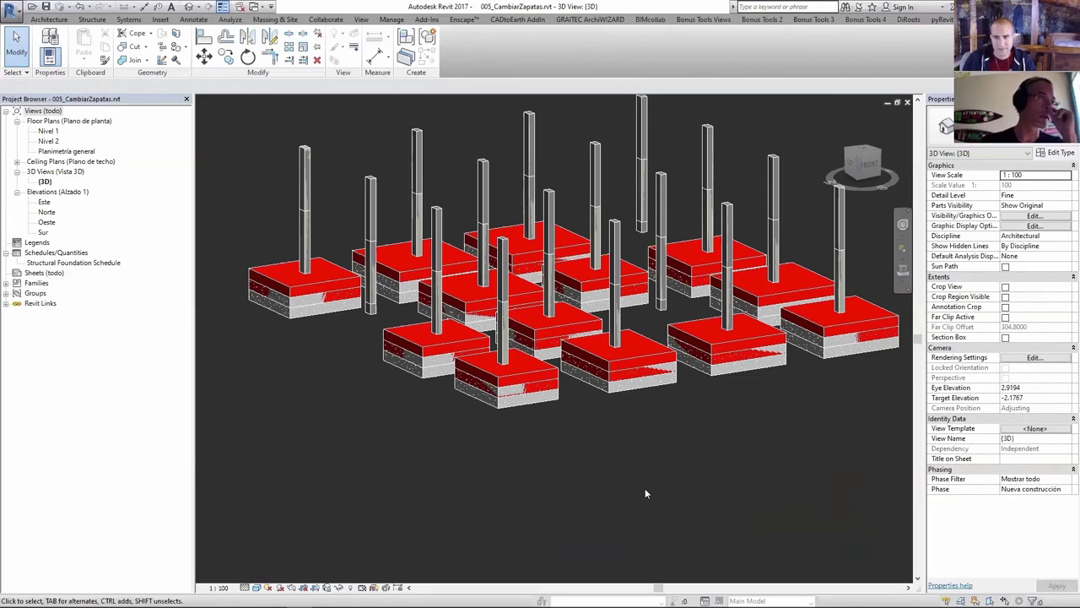
{"action": "mouse_move", "coordinate": [645, 493]}
{"action": "middle_mouse_down", "text": "shift"}
{"action": "mouse_move", "coordinate": [533, 514]}
{"action": "mouse_move", "coordinate": [807, 370]}
{"action": "mouse_move", "coordinate": [591, 396]}
{"action": "middle_mouse_up", "text": "shift"}
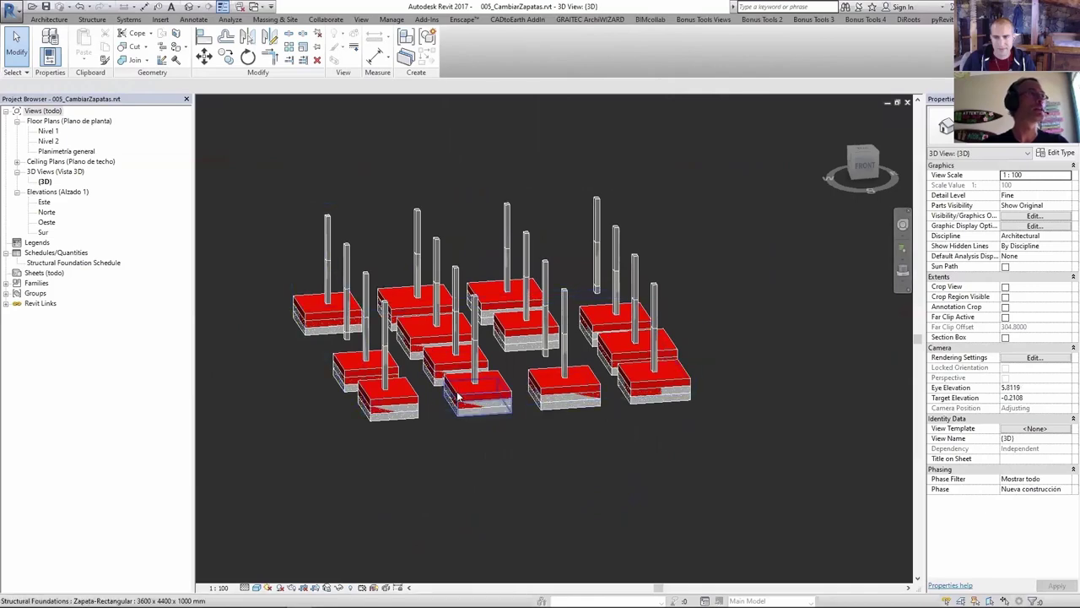
{"action": "mouse_move", "coordinate": [458, 397]}
{"action": "middle_mouse_down", "text": "shift"}
{"action": "mouse_move", "coordinate": [504, 479]}
{"action": "mouse_move", "coordinate": [556, 485]}
{"action": "mouse_move", "coordinate": [319, 370]}
{"action": "mouse_move", "coordinate": [347, 377]}
{"action": "mouse_move", "coordinate": [370, 356]}
{"action": "mouse_move", "coordinate": [329, 368]}
{"action": "mouse_move", "coordinate": [753, 384]}
{"action": "mouse_move", "coordinate": [819, 361]}
{"action": "mouse_move", "coordinate": [828, 381]}
{"action": "middle_mouse_up", "text": "shift"}
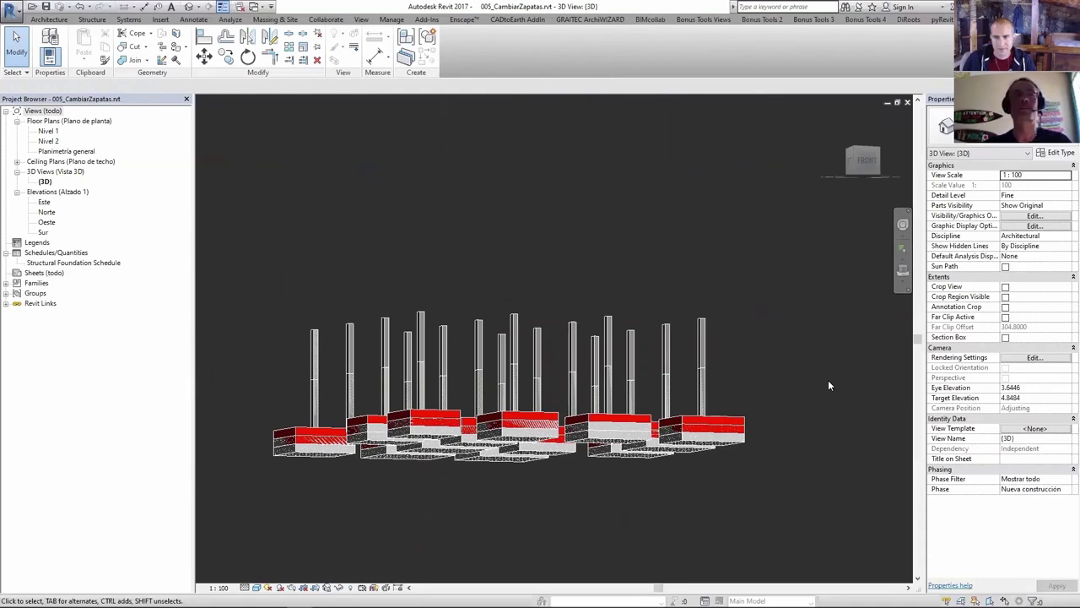
{"action": "mouse_move", "coordinate": [731, 500]}
{"action": "middle_mouse_down", "text": "shift"}
{"action": "mouse_move", "coordinate": [793, 488]}
{"action": "mouse_move", "coordinate": [803, 471]}
{"action": "middle_mouse_up", "text": "shift"}
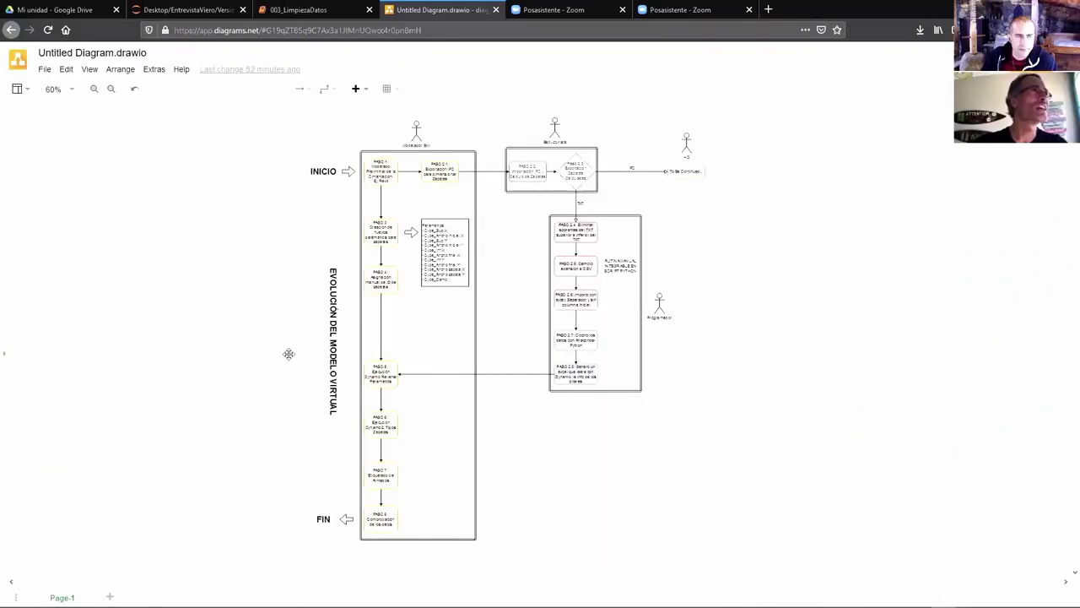
Zoom into the workflow steps and Cype parameter list, then zoom back out to 85%.
{"action": "scroll", "coordinate": [289, 354], "scroll_direction": "up", "scroll_amount": 3, "text": "ctrl"}
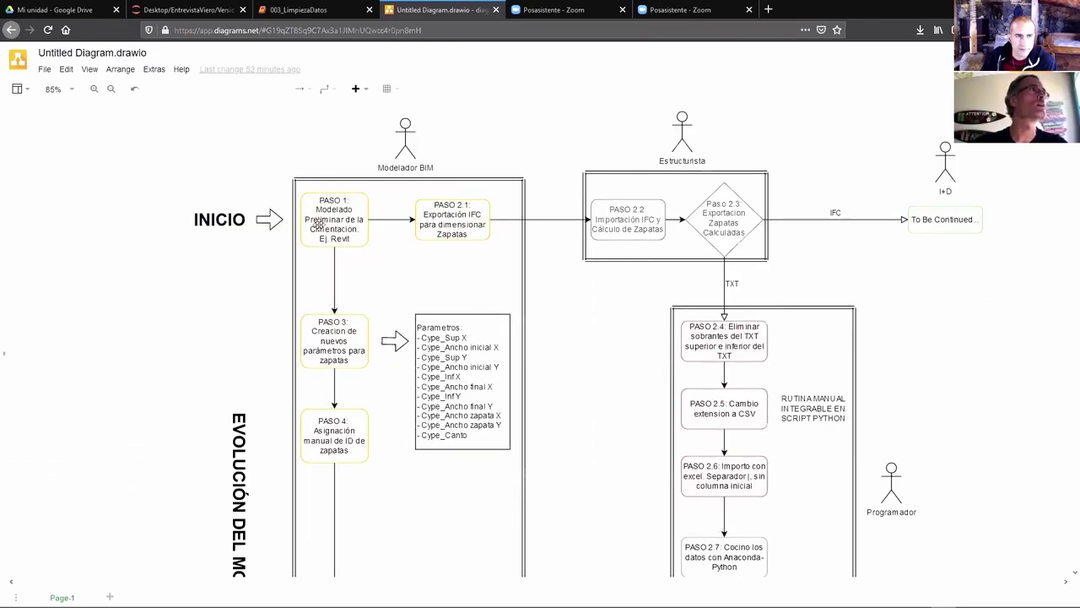
{"action": "scroll", "coordinate": [319, 221], "scroll_direction": "up", "scroll_amount": 1, "text": "ctrl"}
{"action": "scroll", "coordinate": [338, 270], "scroll_direction": "down", "scroll_amount": 1, "text": "ctrl"}
{"action": "scroll", "coordinate": [329, 267], "scroll_direction": "up", "scroll_amount": 1, "text": "ctrl"}
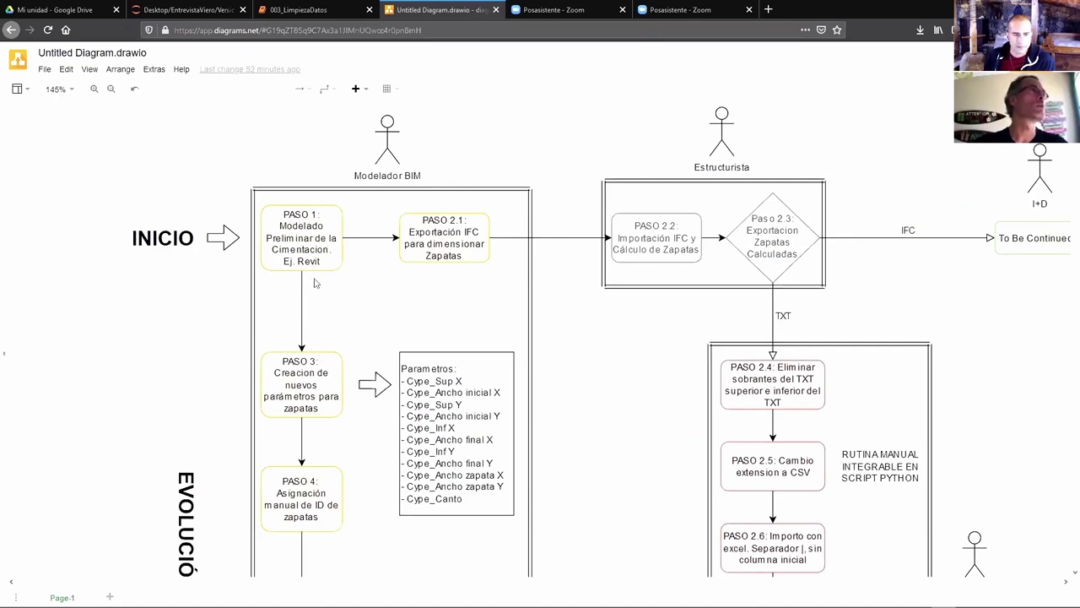
{"action": "scroll", "coordinate": [329, 253], "scroll_direction": "down", "scroll_amount": 2}
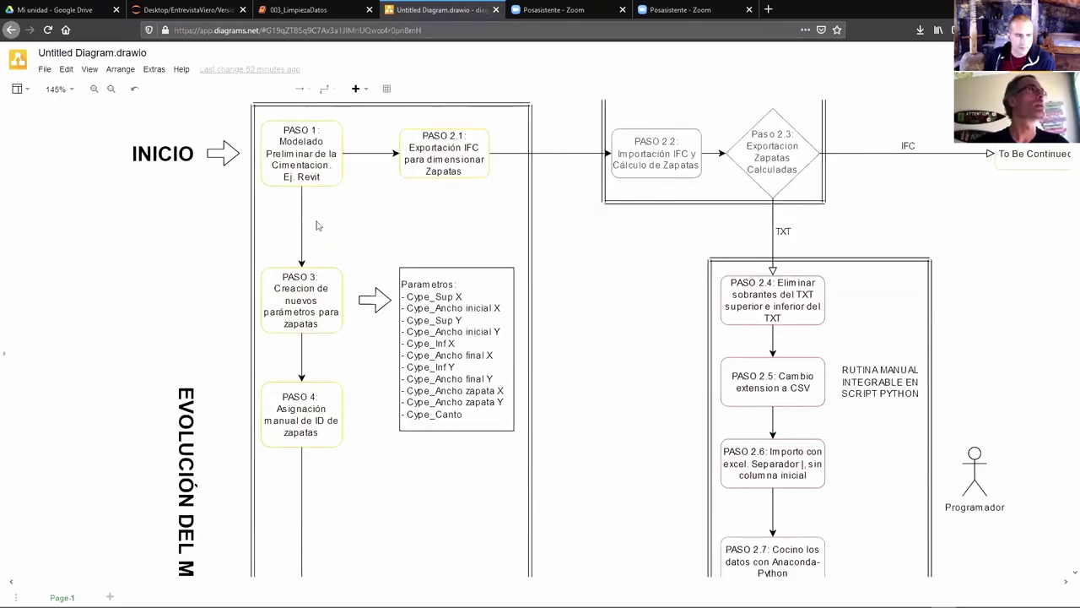
{"action": "scroll", "coordinate": [308, 258], "scroll_direction": "down", "scroll_amount": 1}
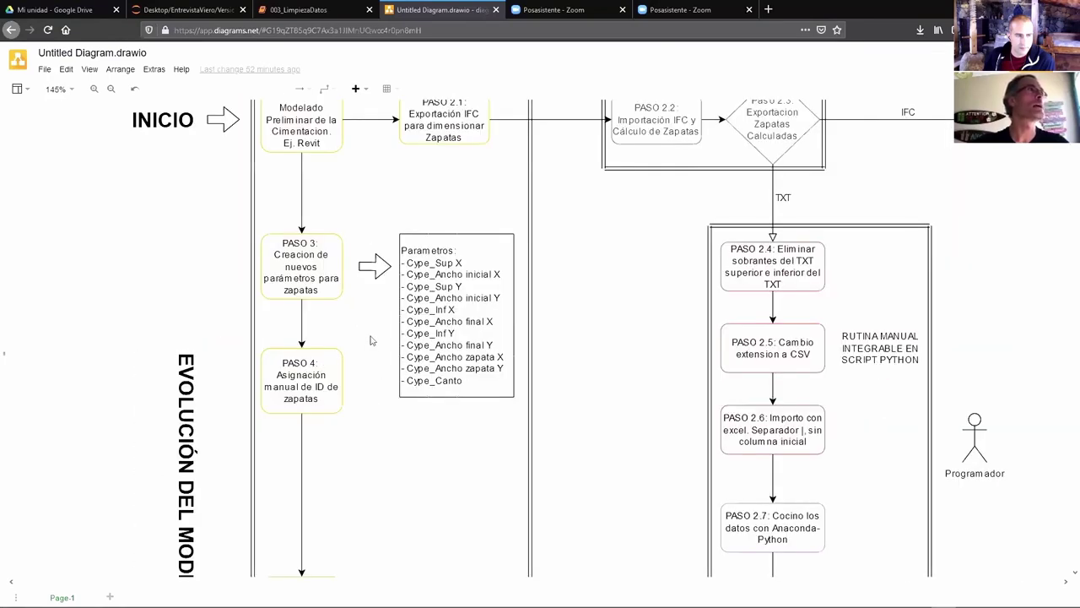
{"action": "scroll", "coordinate": [374, 333], "scroll_direction": "down", "scroll_amount": 3}
{"action": "scroll", "coordinate": [376, 330], "scroll_direction": "down", "scroll_amount": 3}
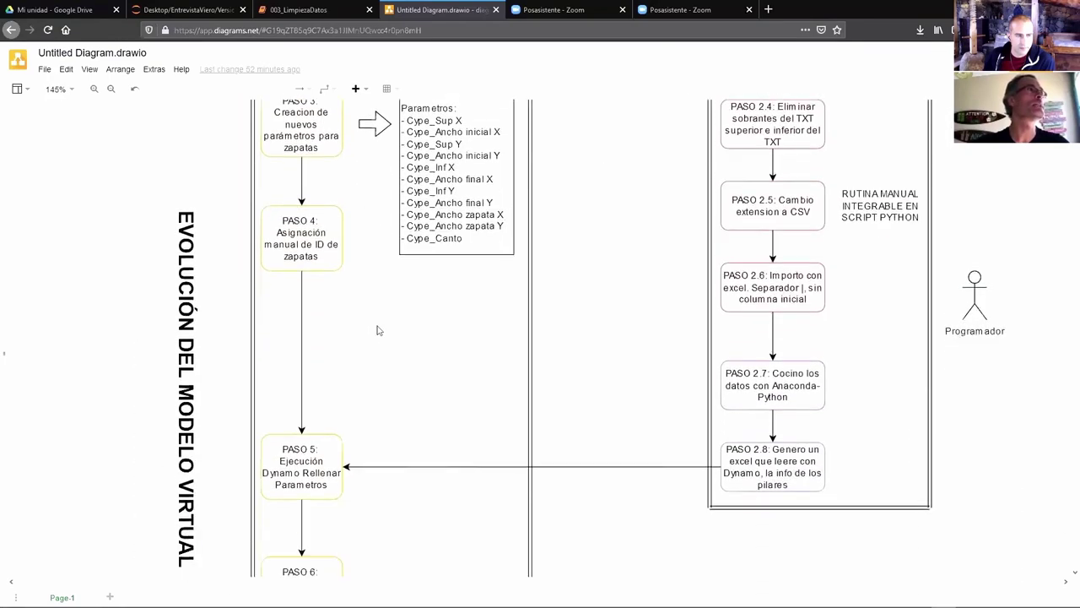
{"action": "scroll", "coordinate": [388, 425], "scroll_direction": "down", "scroll_amount": 1, "text": "ctrl"}
{"action": "scroll", "coordinate": [382, 434], "scroll_direction": "down", "scroll_amount": 1, "text": "ctrl"}
{"action": "scroll", "coordinate": [382, 434], "scroll_direction": "down", "scroll_amount": 3, "text": "ctrl"}
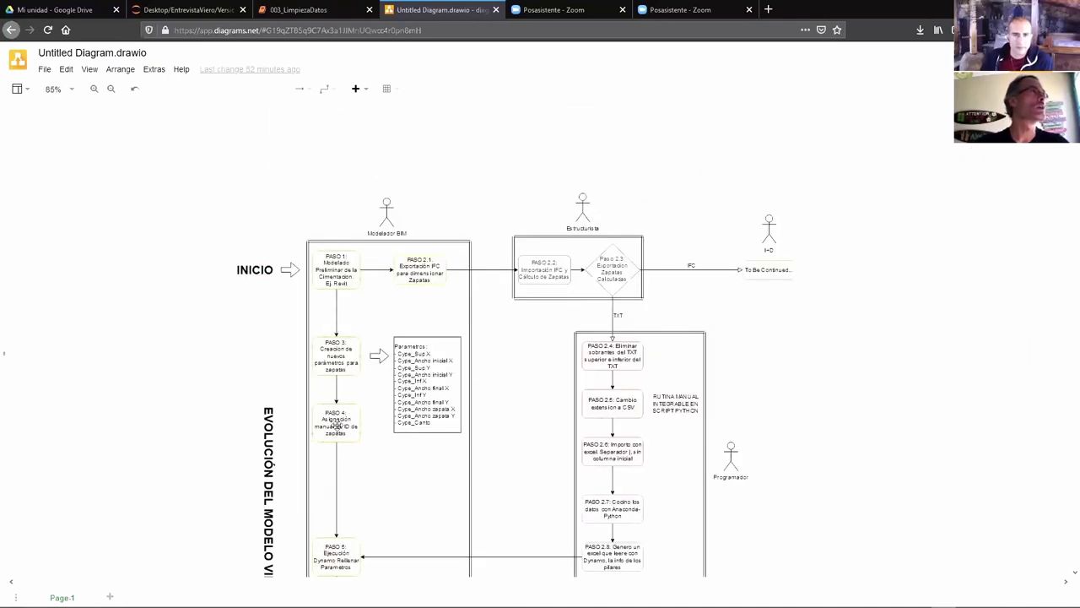
Scroll the draw.io chart down through PASO 6, PASO 7 and PASO 8 to FIN.
{"action": "scroll", "coordinate": [337, 516], "scroll_direction": "down", "scroll_amount": 2}
{"action": "scroll", "coordinate": [337, 513], "scroll_direction": "down", "scroll_amount": 1}
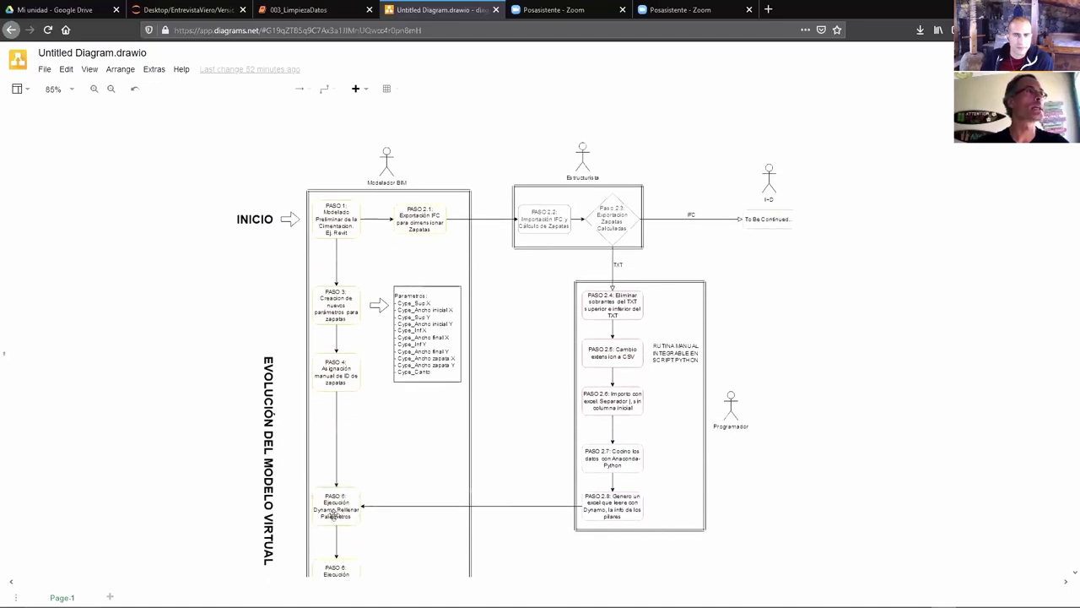
{"action": "scroll", "coordinate": [321, 380], "scroll_direction": "up", "scroll_amount": 3}
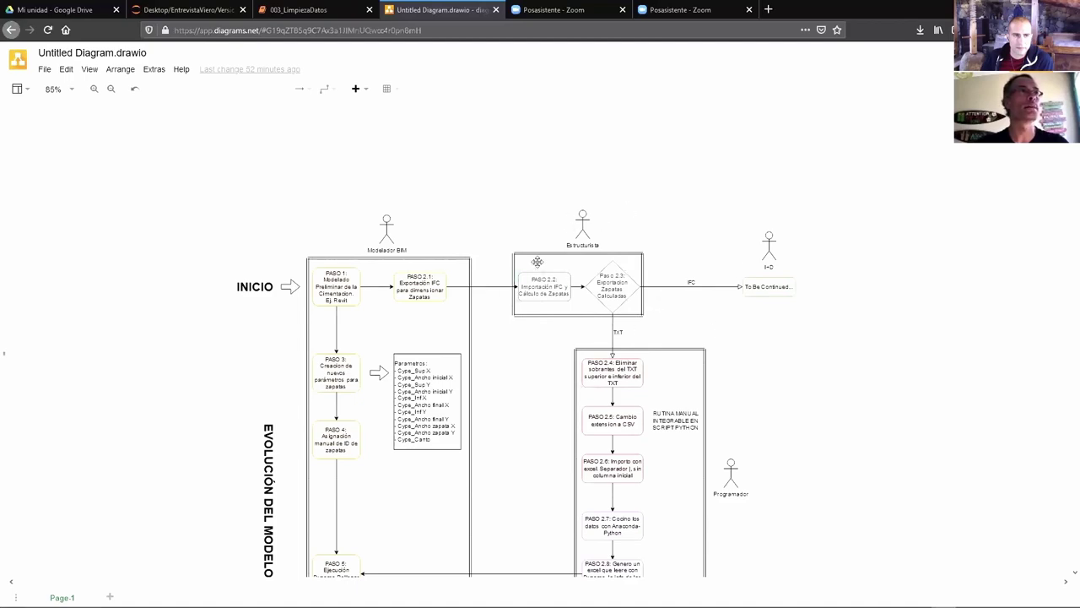
{"action": "scroll", "coordinate": [638, 338], "scroll_direction": "down", "scroll_amount": 2}
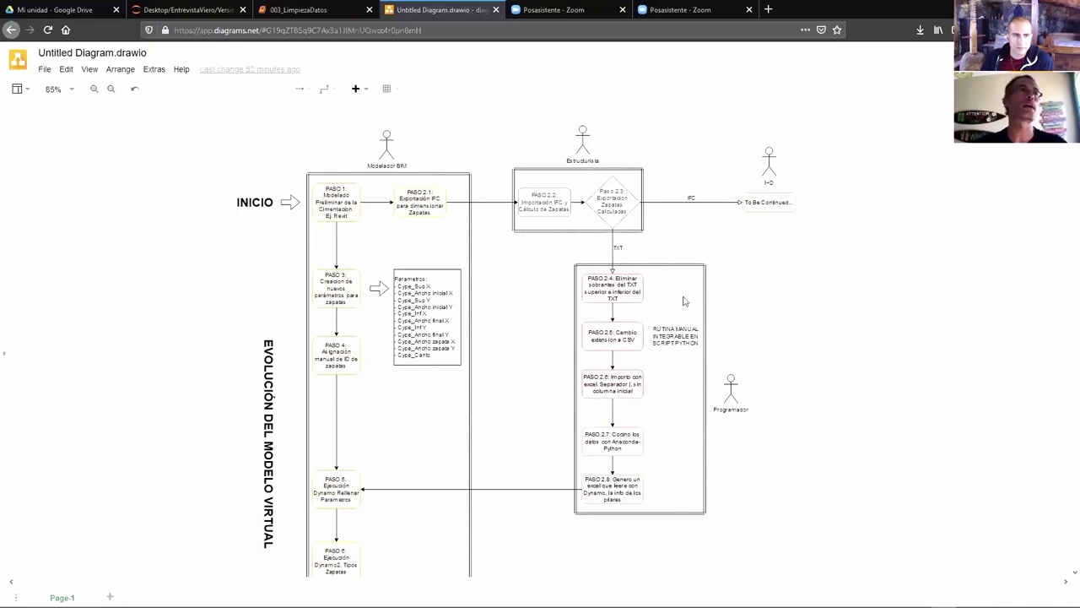
{"action": "scroll", "coordinate": [676, 363], "scroll_direction": "down", "scroll_amount": 1}
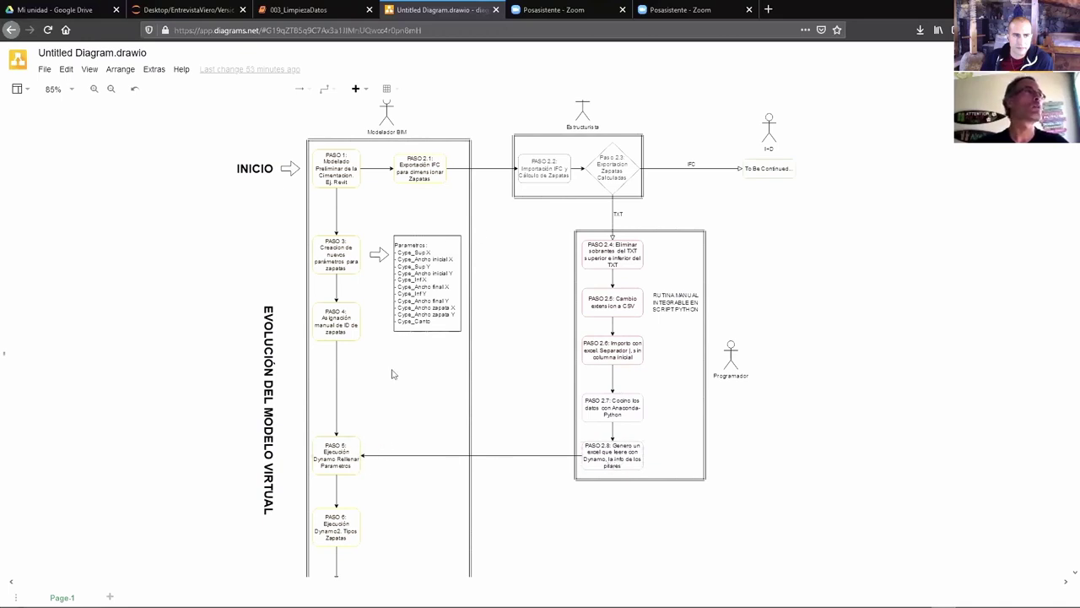
{"action": "scroll", "coordinate": [372, 396], "scroll_direction": "down", "scroll_amount": 3}
{"action": "scroll", "coordinate": [375, 456], "scroll_direction": "down", "scroll_amount": 2}
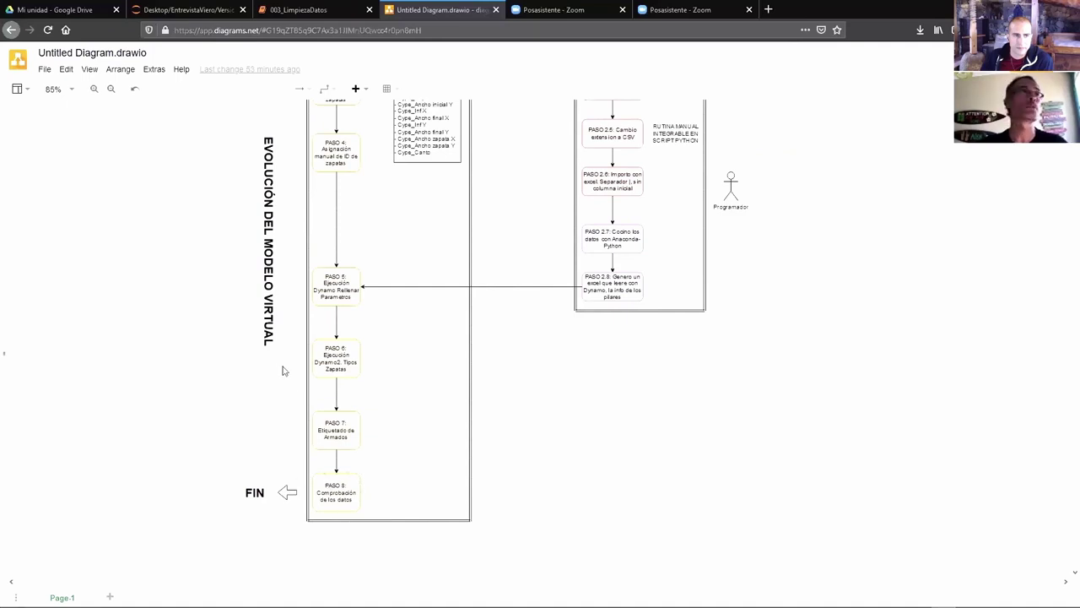
{"action": "scroll", "coordinate": [525, 297], "scroll_direction": "up", "scroll_amount": 2}
{"action": "scroll", "coordinate": [641, 253], "scroll_direction": "up", "scroll_amount": 2}
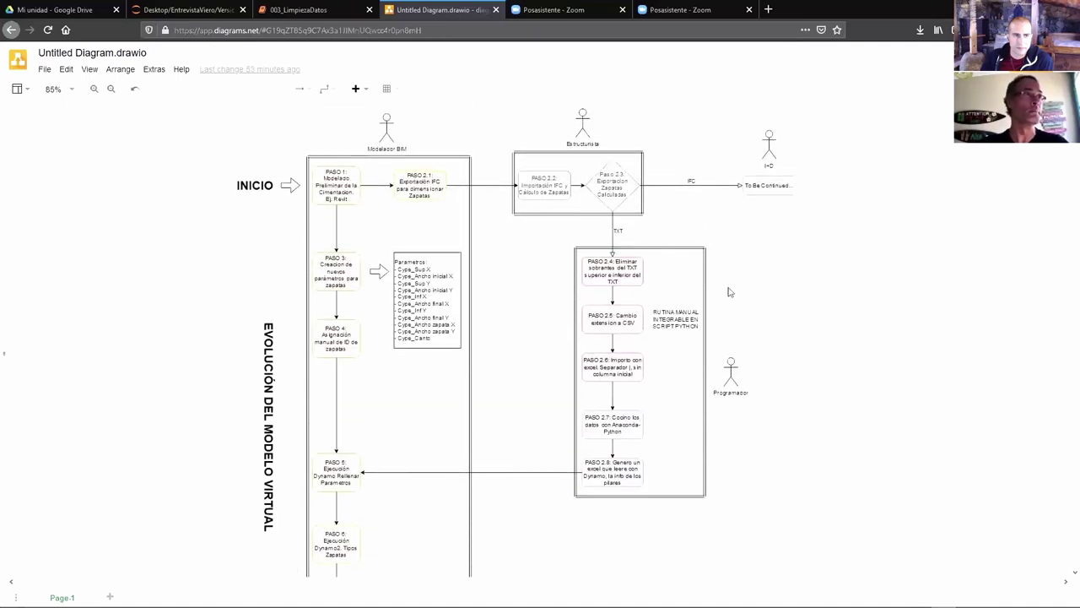
{"action": "scroll", "coordinate": [709, 287], "scroll_direction": "down", "scroll_amount": 2}
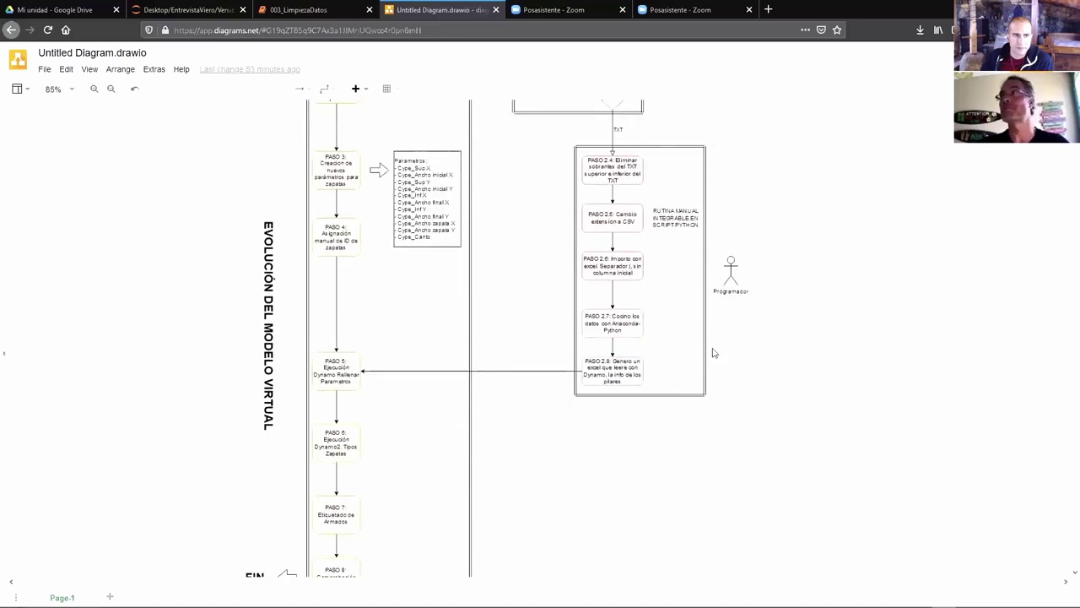
{"action": "scroll", "coordinate": [465, 446], "scroll_direction": "down", "scroll_amount": 1}
{"action": "scroll", "coordinate": [444, 436], "scroll_direction": "down", "scroll_amount": 1}
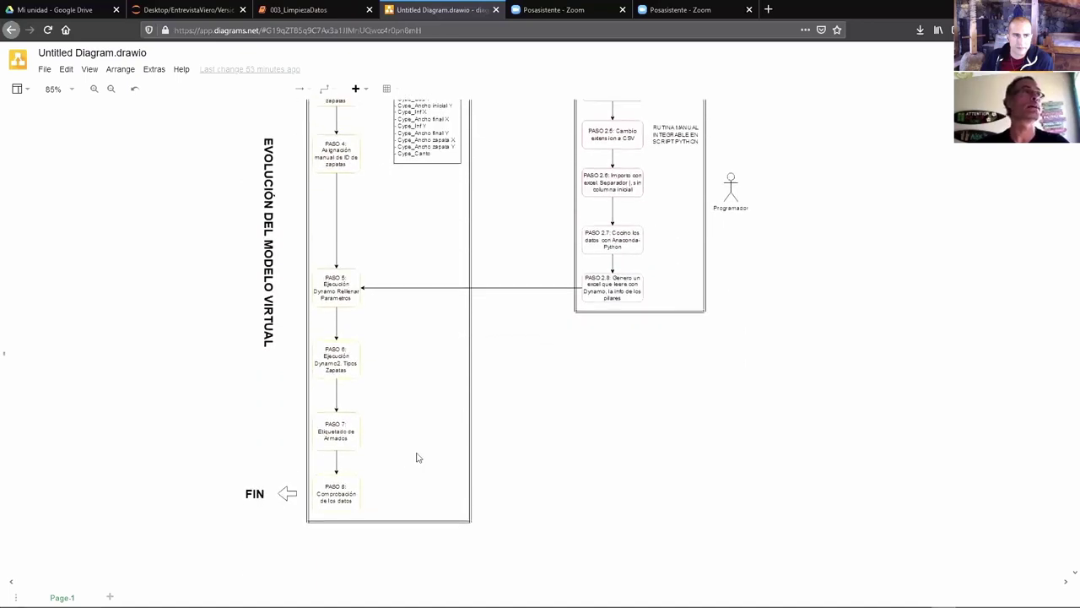
{"action": "scroll", "coordinate": [425, 444], "scroll_direction": "up", "scroll_amount": 2}
{"action": "scroll", "coordinate": [425, 444], "scroll_direction": "up", "scroll_amount": 1}
{"action": "scroll", "coordinate": [448, 487], "scroll_direction": "up", "scroll_amount": 1}
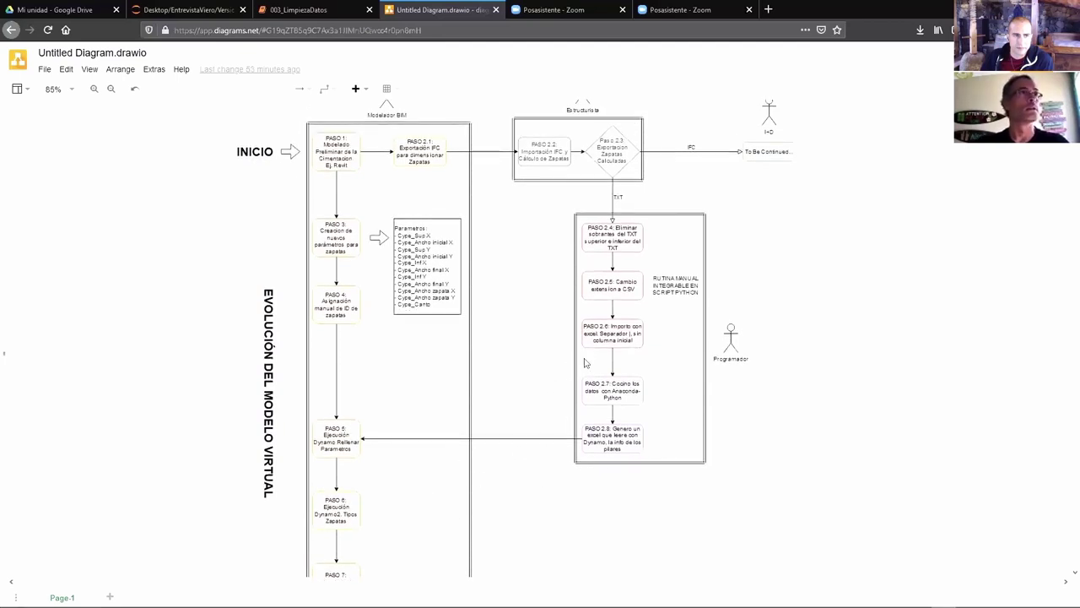
{"action": "scroll", "coordinate": [529, 377], "scroll_direction": "up", "scroll_amount": 1}
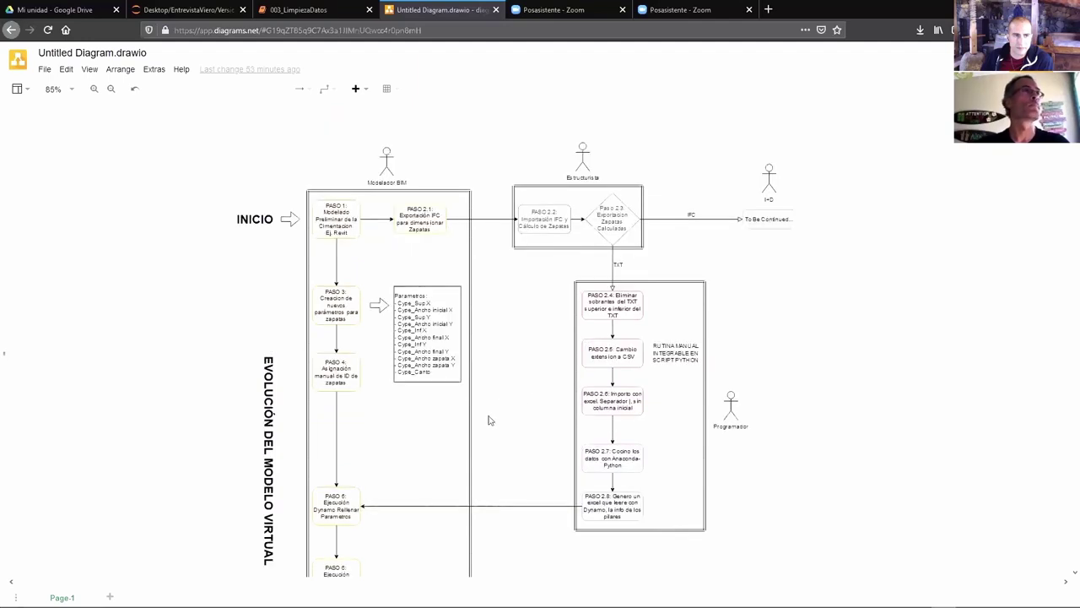
{"action": "scroll", "coordinate": [487, 422], "scroll_direction": "up", "scroll_amount": 1}
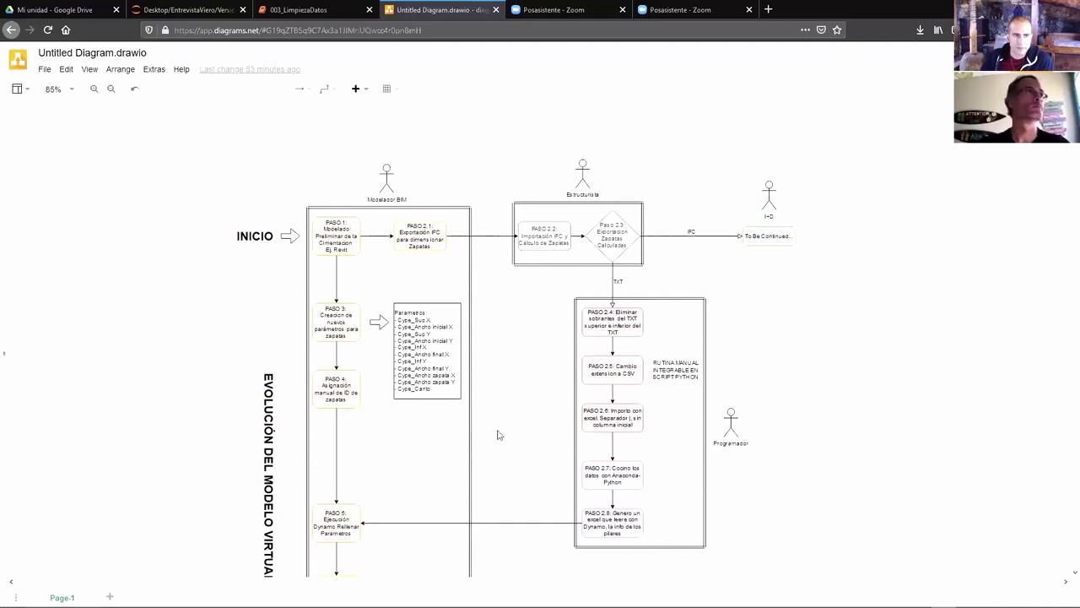
{"action": "scroll", "coordinate": [384, 536], "scroll_direction": "up", "scroll_amount": 2, "text": "ctrl"}
{"action": "scroll", "coordinate": [504, 465], "scroll_direction": "down", "scroll_amount": 2, "text": "ctrl"}
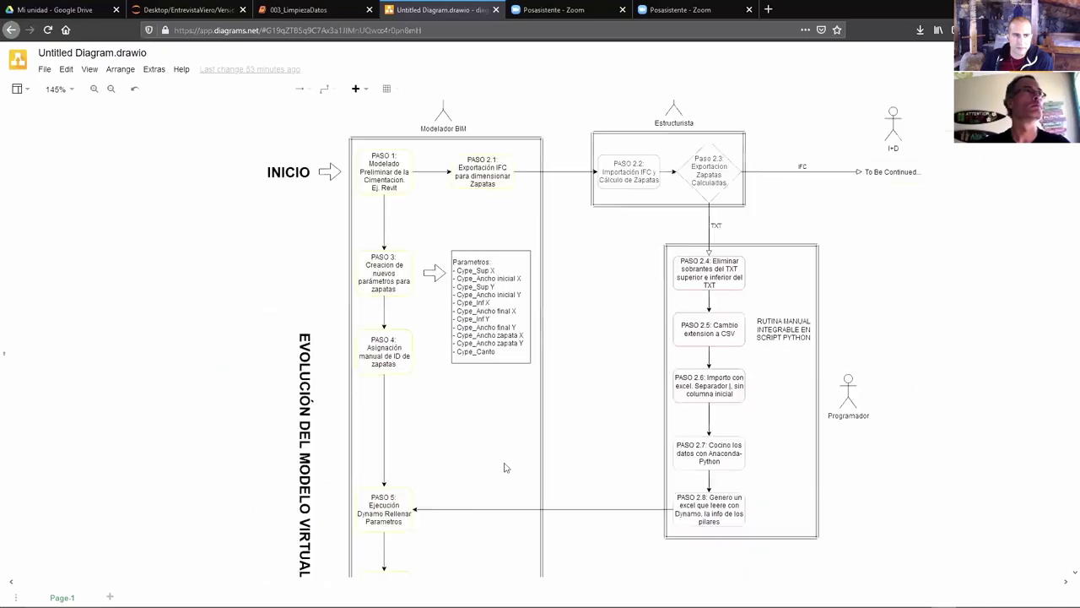
{"action": "scroll", "coordinate": [521, 455], "scroll_direction": "up", "scroll_amount": 1, "text": "ctrl"}
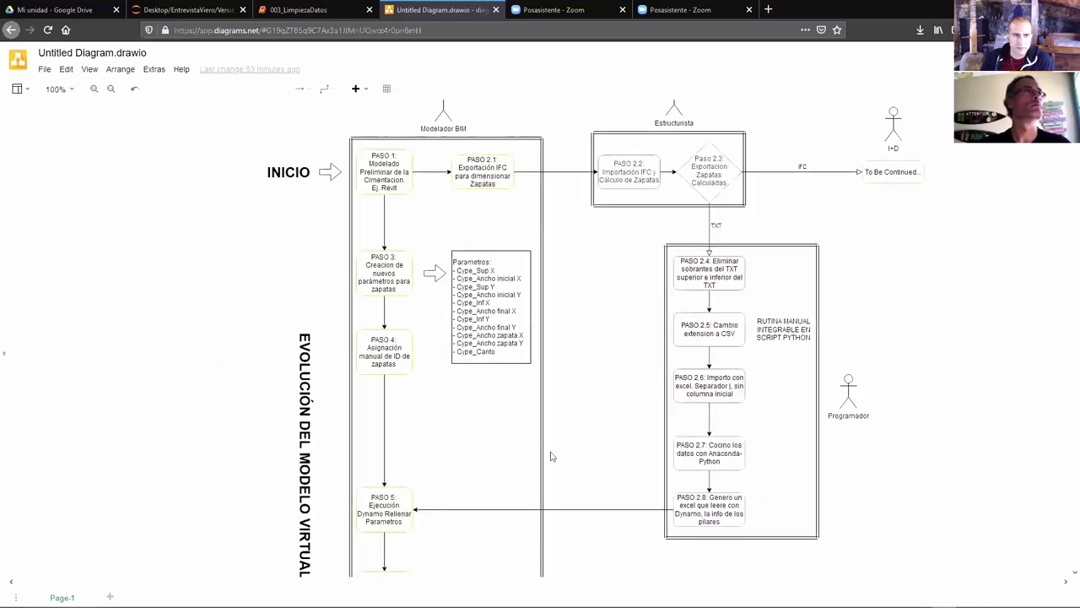
{"action": "scroll", "coordinate": [548, 452], "scroll_direction": "up", "scroll_amount": 1}
{"action": "scroll", "coordinate": [549, 450], "scroll_direction": "up", "scroll_amount": 1}
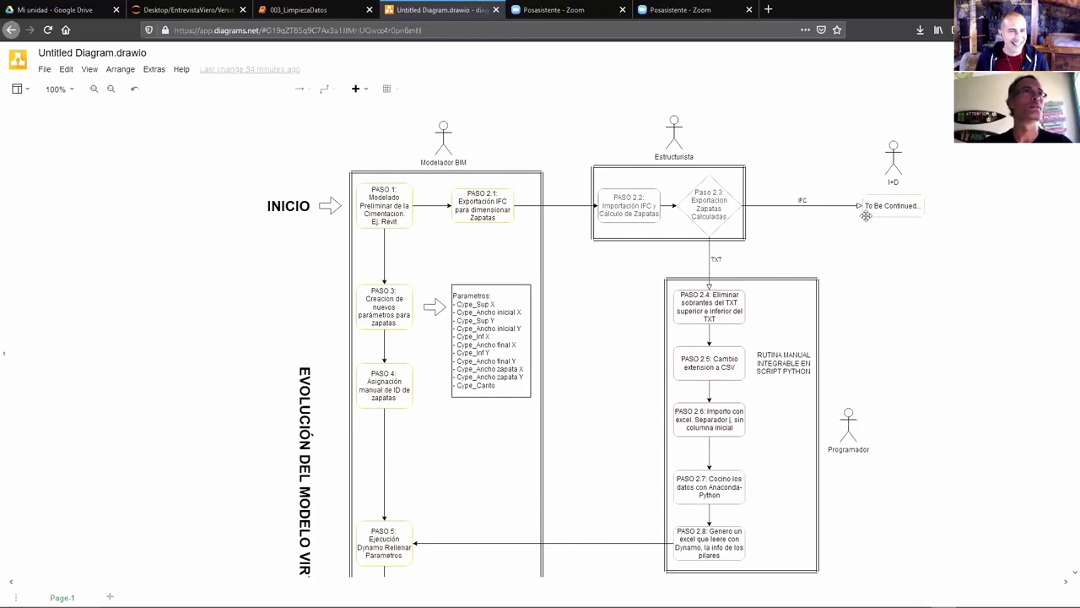
{"action": "scroll", "coordinate": [882, 439], "scroll_direction": "up", "scroll_amount": 1}
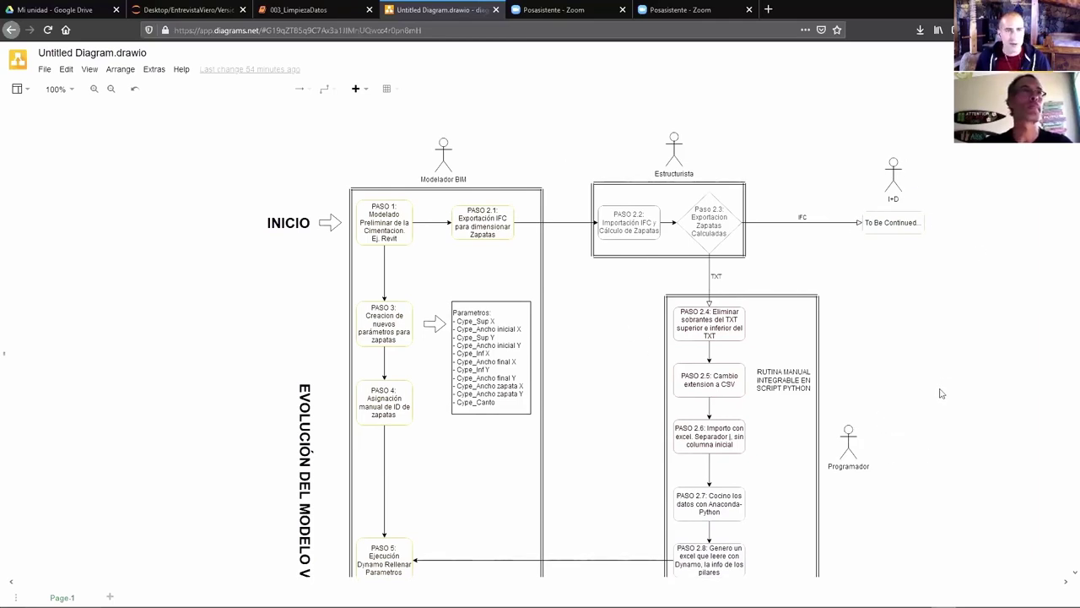
{"action": "scroll", "coordinate": [910, 339], "scroll_direction": "down", "scroll_amount": 1}
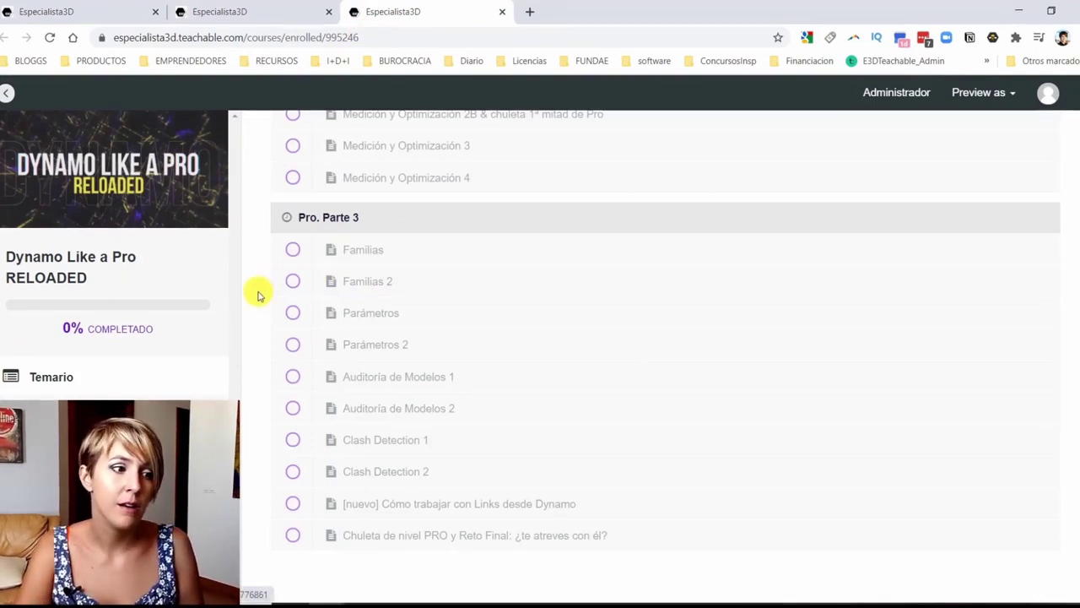
Browse the Solución Python, INSTAMEP and Dynamo Like a Pro course curricula in turn.
{"action": "scroll", "coordinate": [390, 400], "scroll_direction": "up", "scroll_amount": 3}
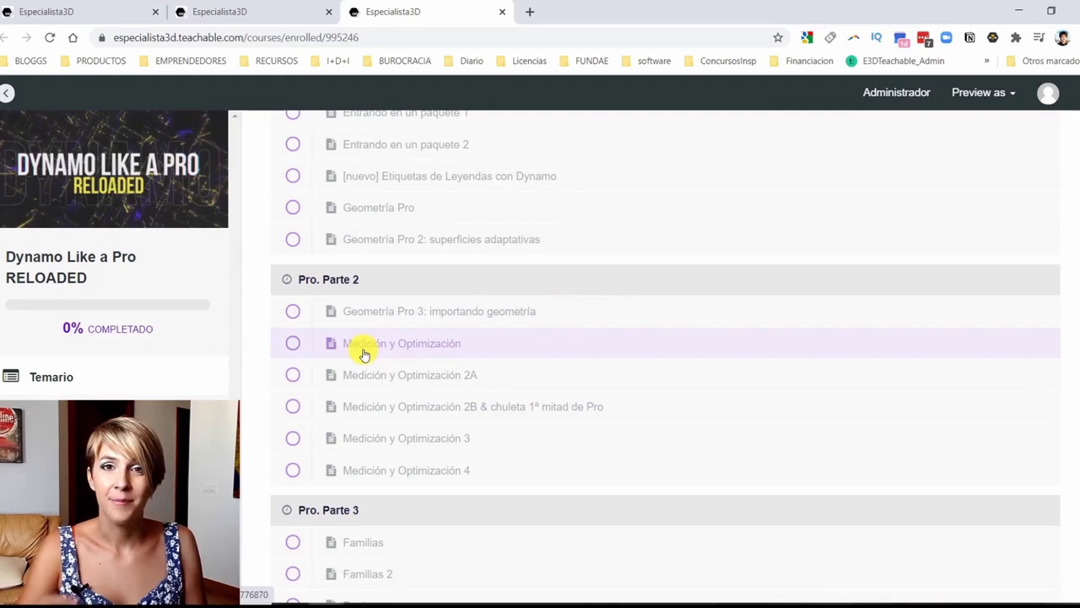
{"action": "left_click", "coordinate": [240, 11]}
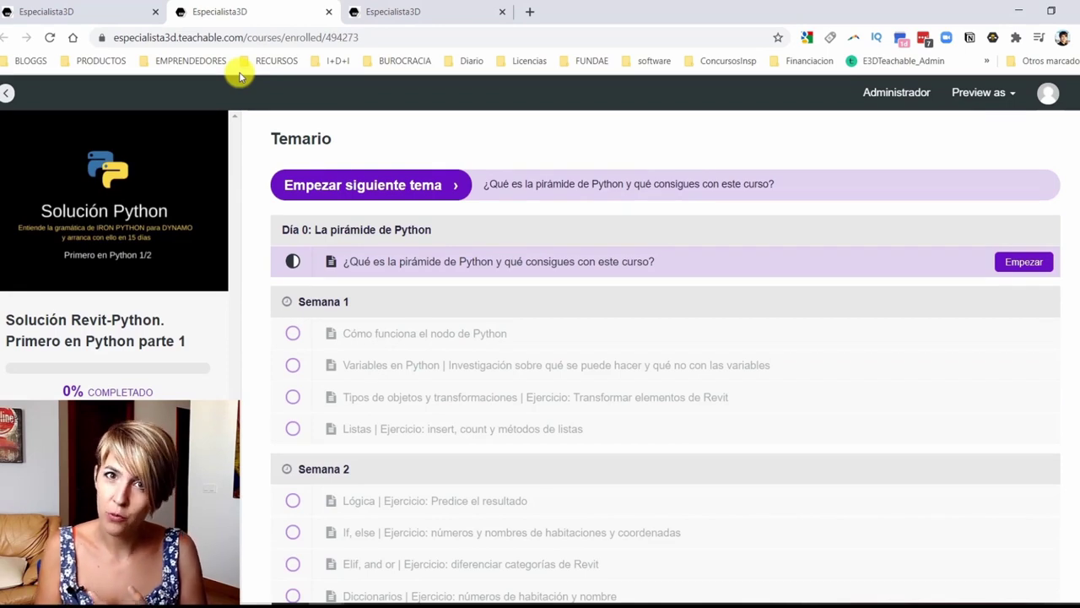
{"action": "scroll", "coordinate": [376, 349], "scroll_direction": "down", "scroll_amount": 4}
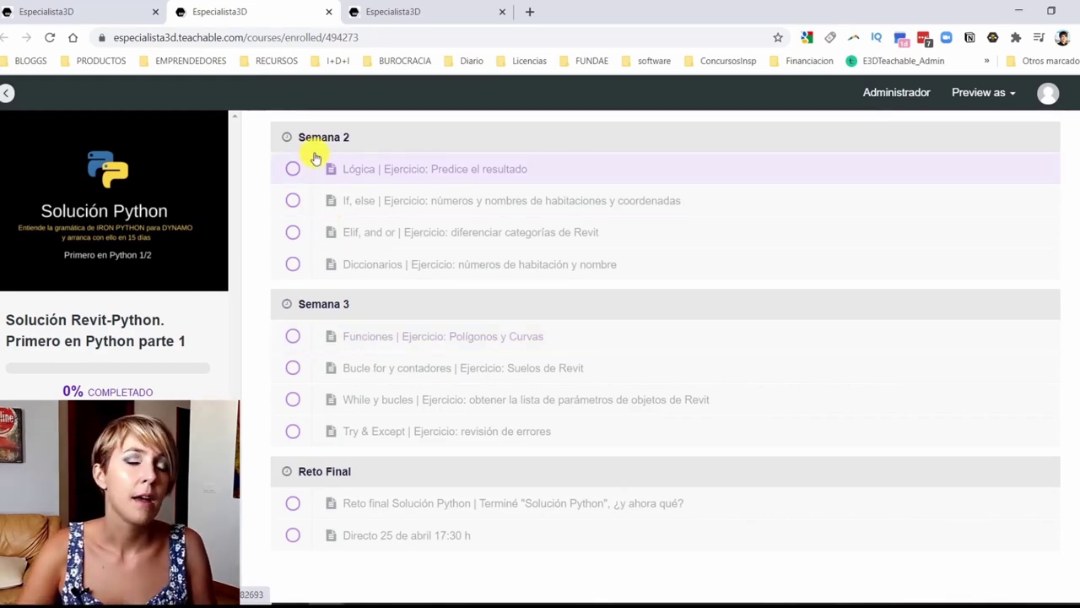
{"action": "left_click", "coordinate": [97, 12]}
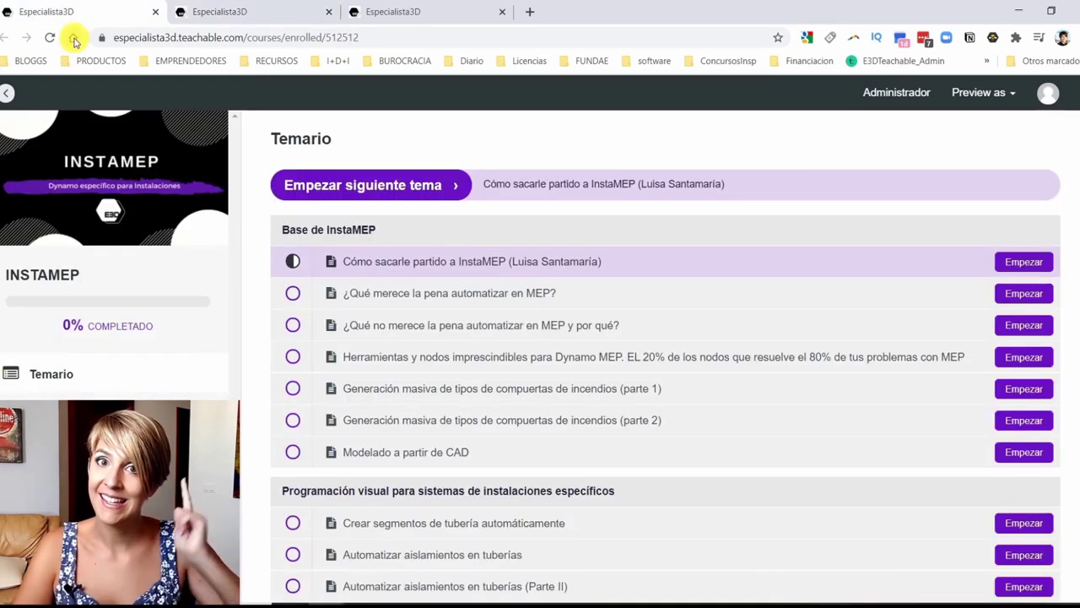
{"action": "scroll", "coordinate": [524, 240], "scroll_direction": "down", "scroll_amount": 3}
{"action": "scroll", "coordinate": [523, 241], "scroll_direction": "down", "scroll_amount": 5}
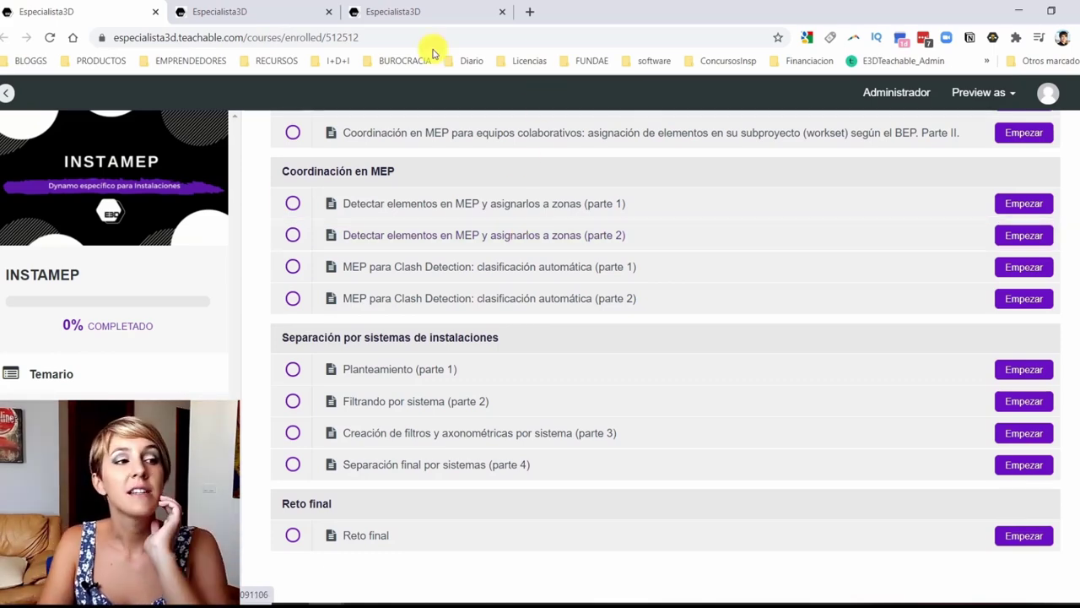
{"action": "left_click", "coordinate": [434, 11]}
{"action": "left_click", "coordinate": [218, 11]}
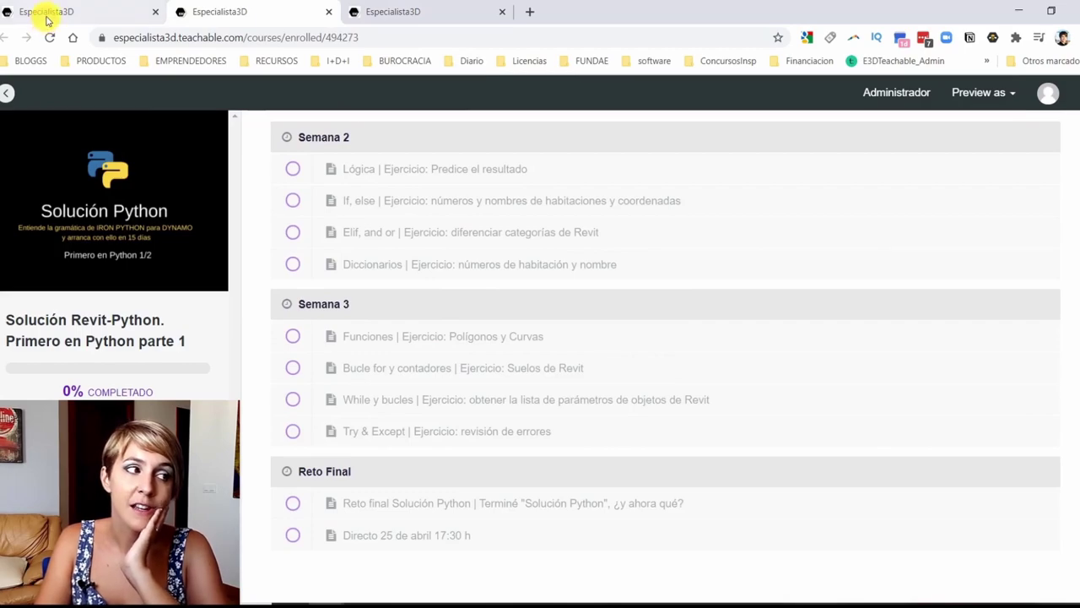
{"action": "left_click", "coordinate": [46, 17]}
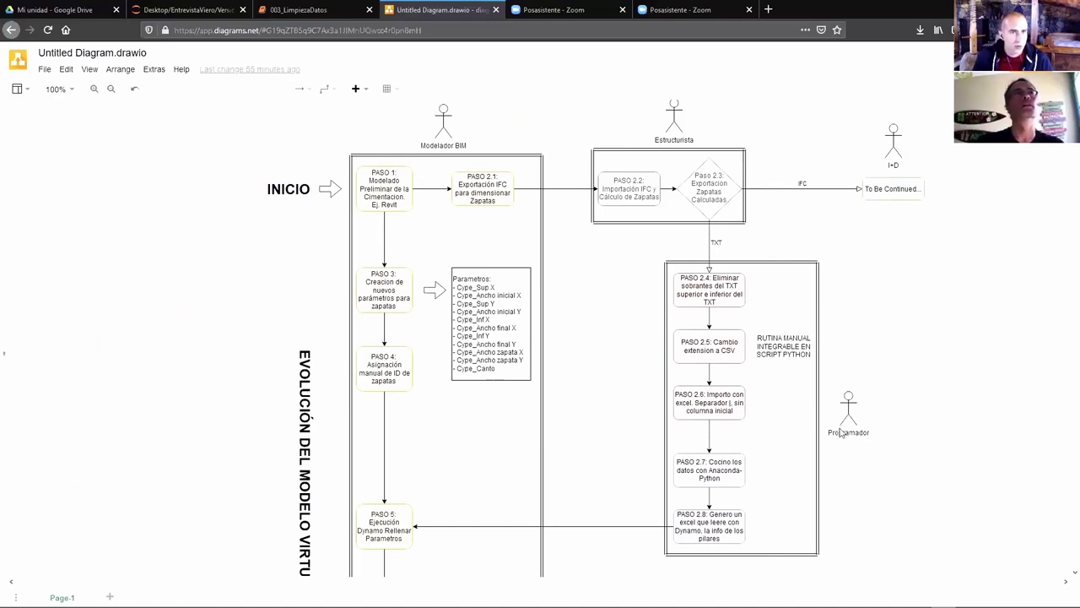
{"action": "scroll", "coordinate": [842, 381], "scroll_direction": "up", "scroll_amount": 1}
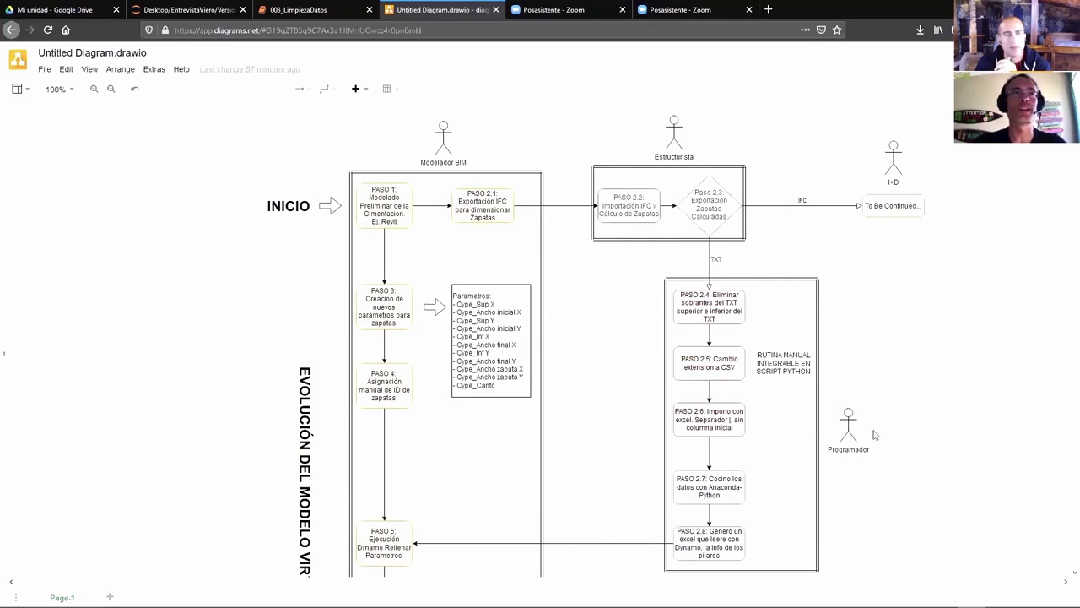
{"action": "scroll", "coordinate": [726, 388], "scroll_direction": "down", "scroll_amount": 1}
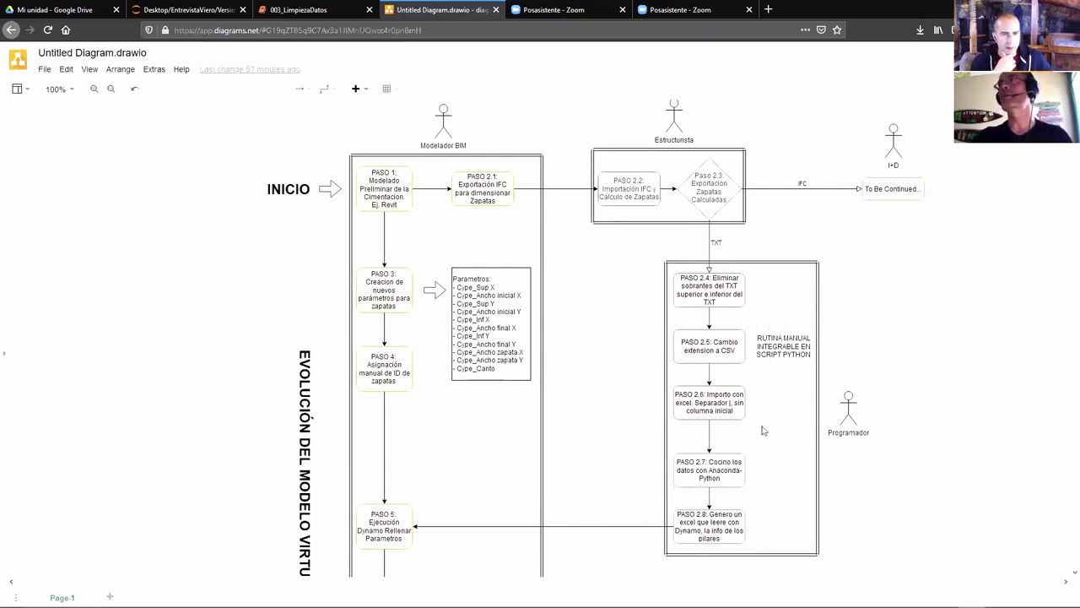
{"action": "scroll", "coordinate": [762, 431], "scroll_direction": "up", "scroll_amount": 1}
{"action": "scroll", "coordinate": [393, 336], "scroll_direction": "down", "scroll_amount": 2}
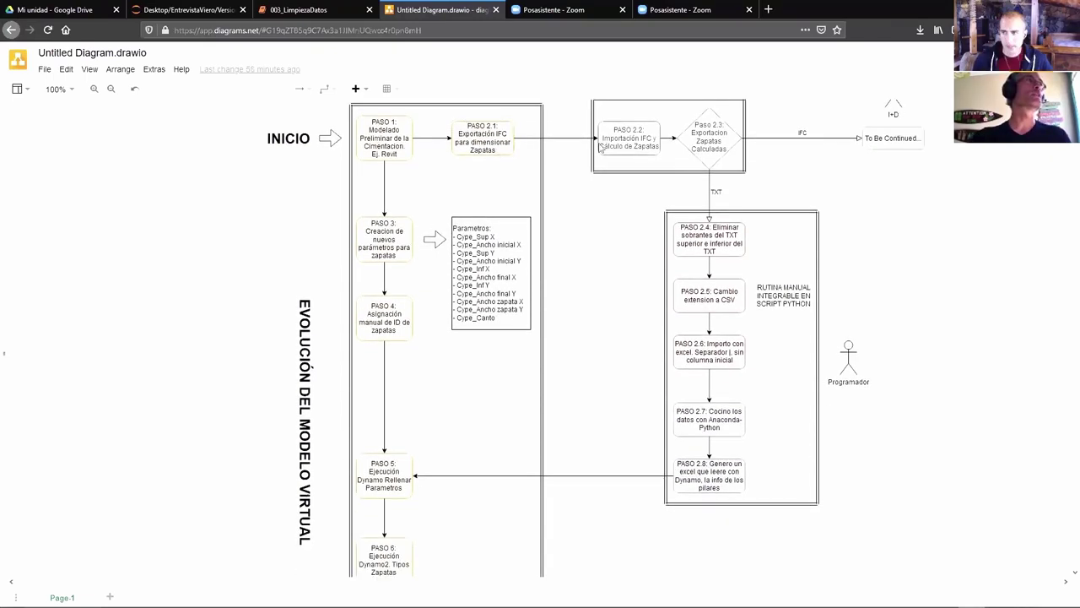
{"action": "scroll", "coordinate": [438, 406], "scroll_direction": "down", "scroll_amount": 1}
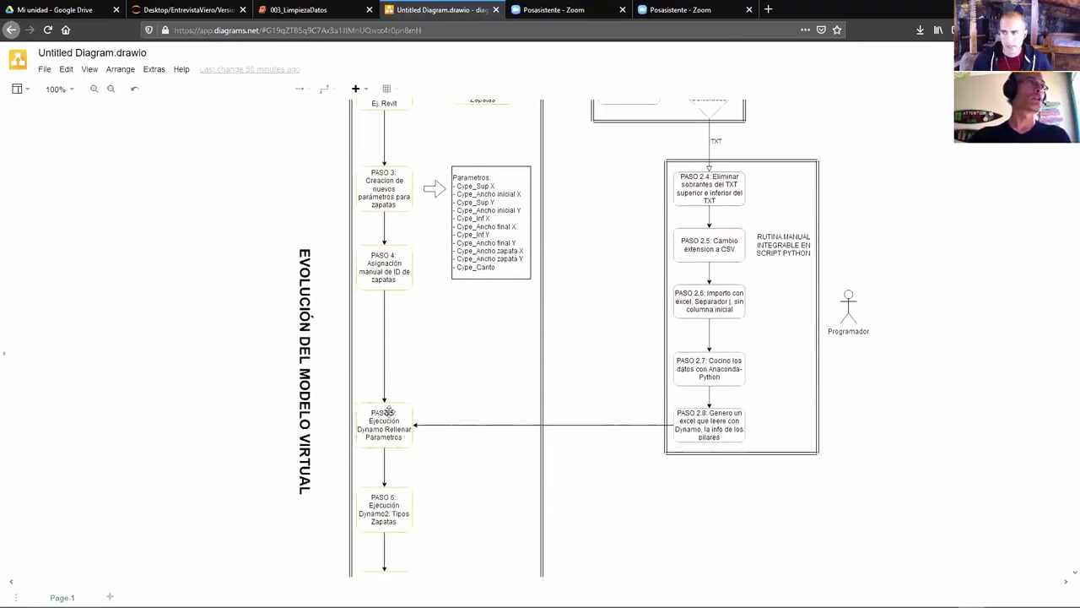
{"action": "scroll", "coordinate": [509, 448], "scroll_direction": "down", "scroll_amount": 2}
{"action": "scroll", "coordinate": [476, 492], "scroll_direction": "down", "scroll_amount": 1}
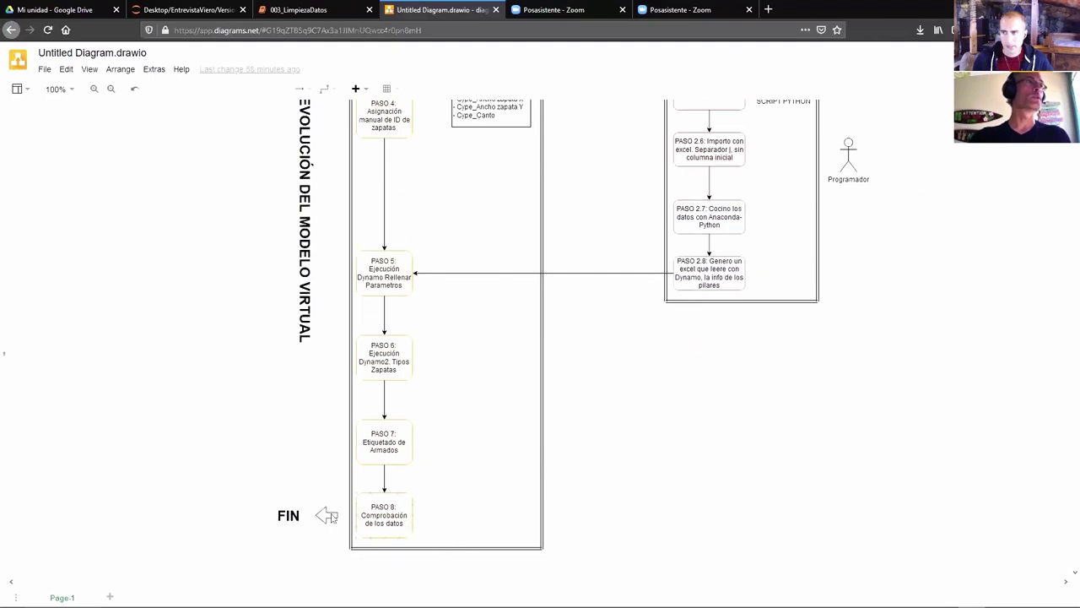
{"action": "scroll", "coordinate": [422, 527], "scroll_direction": "up", "scroll_amount": 1}
{"action": "scroll", "coordinate": [405, 494], "scroll_direction": "up", "scroll_amount": 1}
{"action": "scroll", "coordinate": [371, 465], "scroll_direction": "up", "scroll_amount": 2}
{"action": "scroll", "coordinate": [329, 424], "scroll_direction": "up", "scroll_amount": 1}
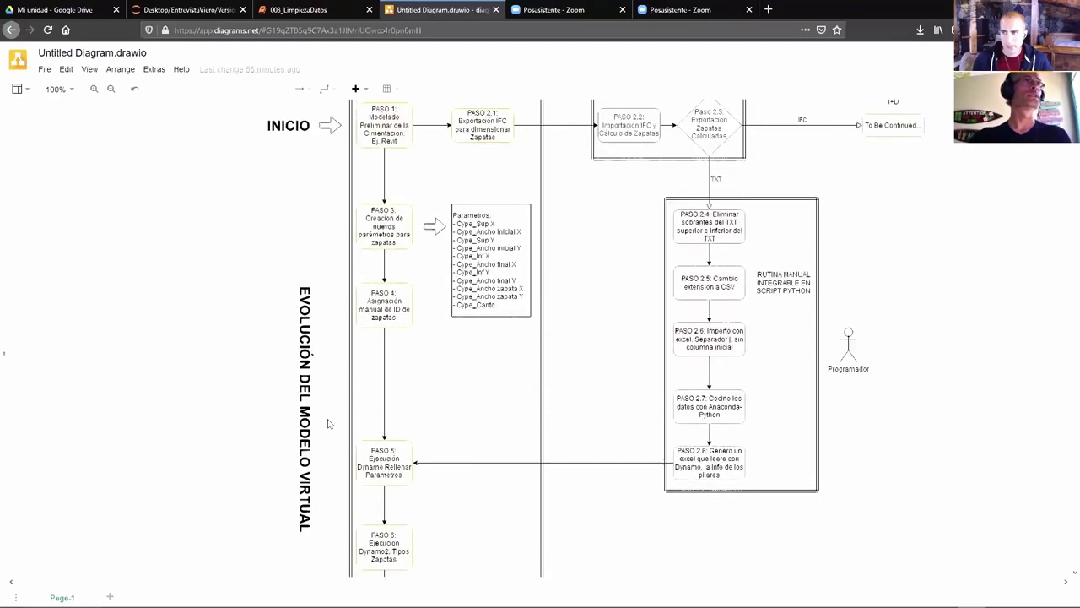
{"action": "scroll", "coordinate": [330, 424], "scroll_direction": "up", "scroll_amount": 2}
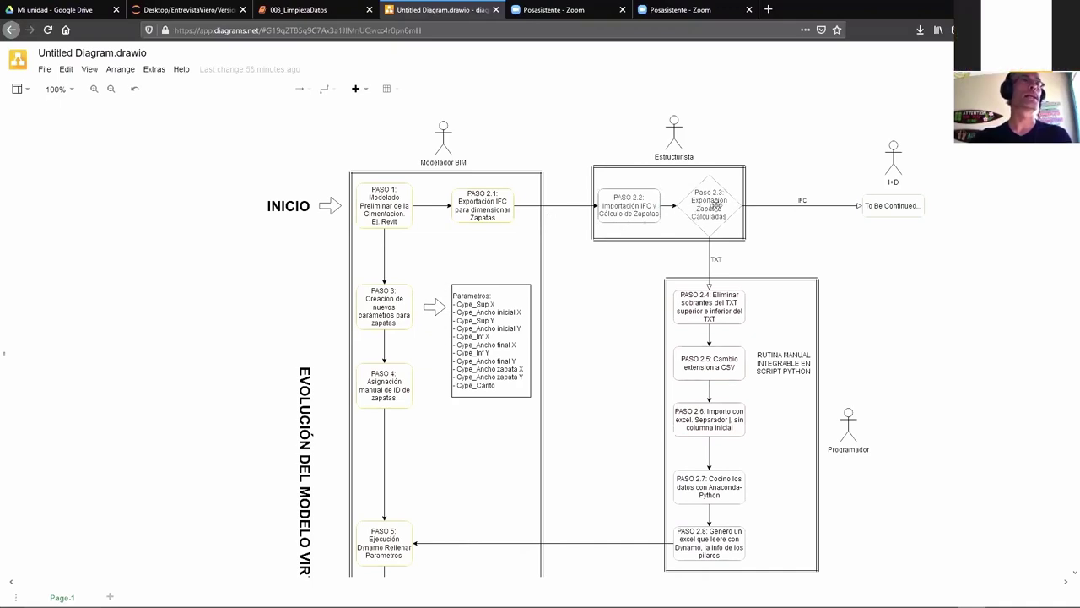
{"action": "scroll", "coordinate": [709, 206], "scroll_direction": "down", "scroll_amount": 2}
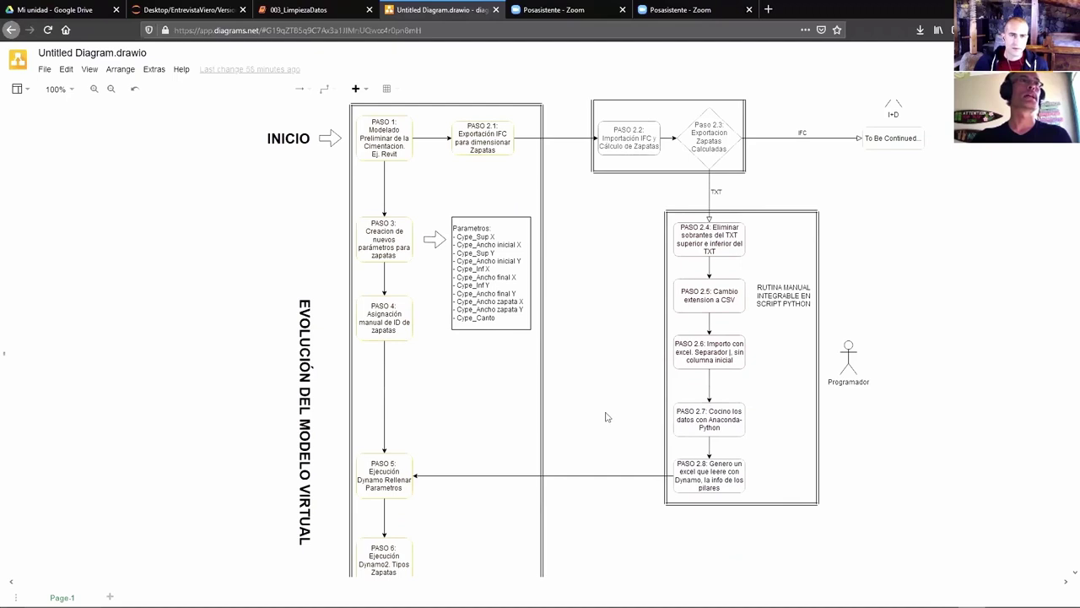
{"action": "scroll", "coordinate": [688, 328], "scroll_direction": "up", "scroll_amount": 2}
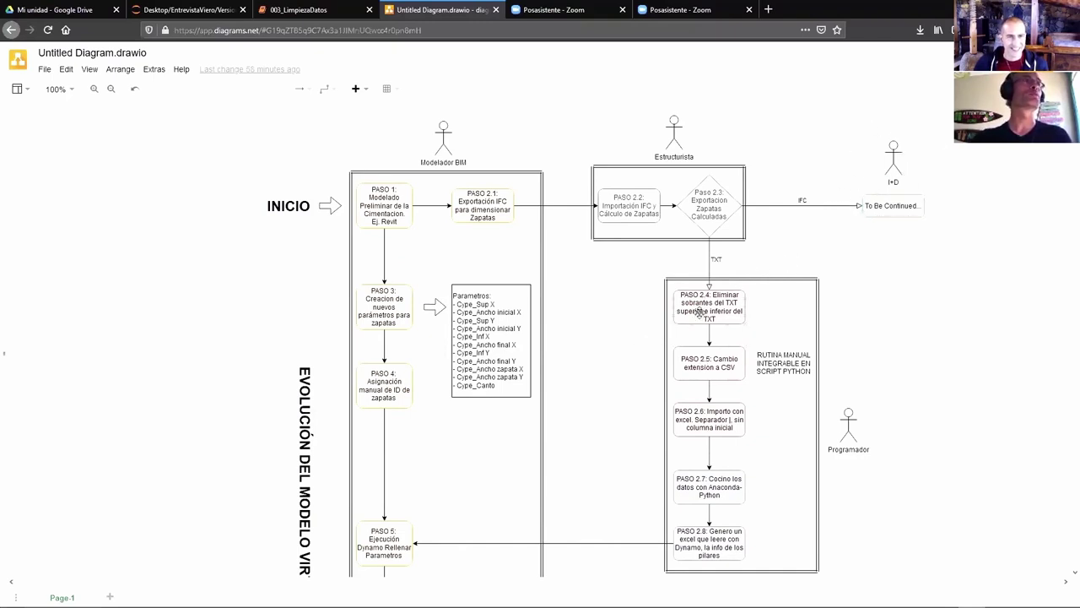
{"action": "scroll", "coordinate": [697, 311], "scroll_direction": "down", "scroll_amount": 1}
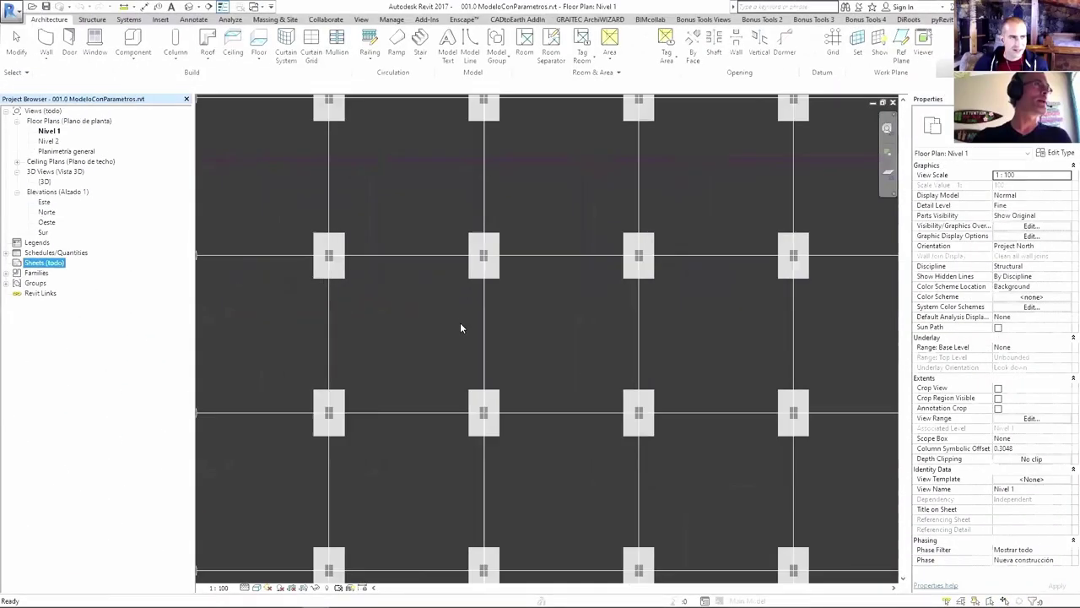
{"action": "scroll", "coordinate": [470, 337], "scroll_direction": "down", "scroll_amount": 1}
{"action": "scroll", "coordinate": [520, 300], "scroll_direction": "down", "scroll_amount": 2}
{"action": "scroll", "coordinate": [481, 321], "scroll_direction": "up", "scroll_amount": 1}
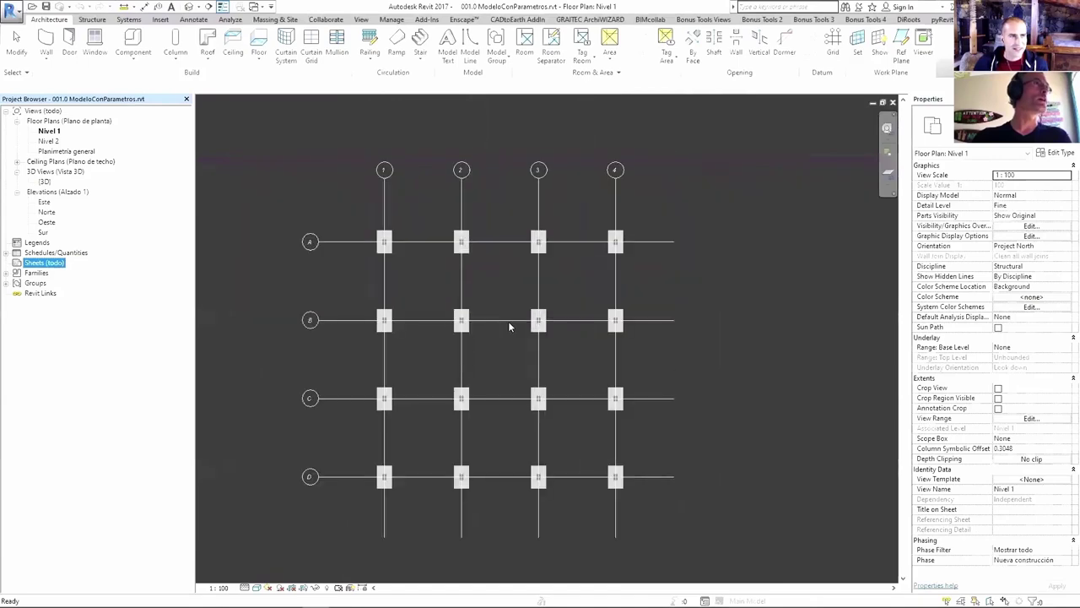
{"action": "left_click", "coordinate": [187, 6]}
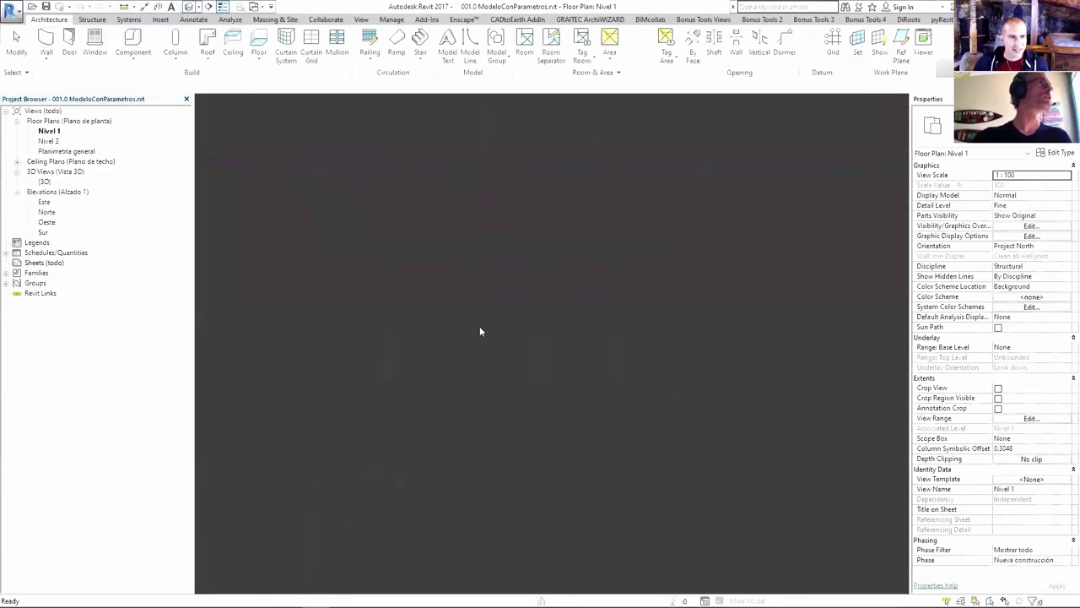
{"action": "mouse_move", "coordinate": [581, 383]}
{"action": "middle_mouse_down", "text": "shift"}
{"action": "mouse_move", "coordinate": [665, 366]}
{"action": "mouse_move", "coordinate": [715, 438]}
{"action": "mouse_move", "coordinate": [765, 444]}
{"action": "mouse_move", "coordinate": [739, 438]}
{"action": "mouse_move", "coordinate": [499, 252]}
{"action": "middle_mouse_up", "text": "shift"}
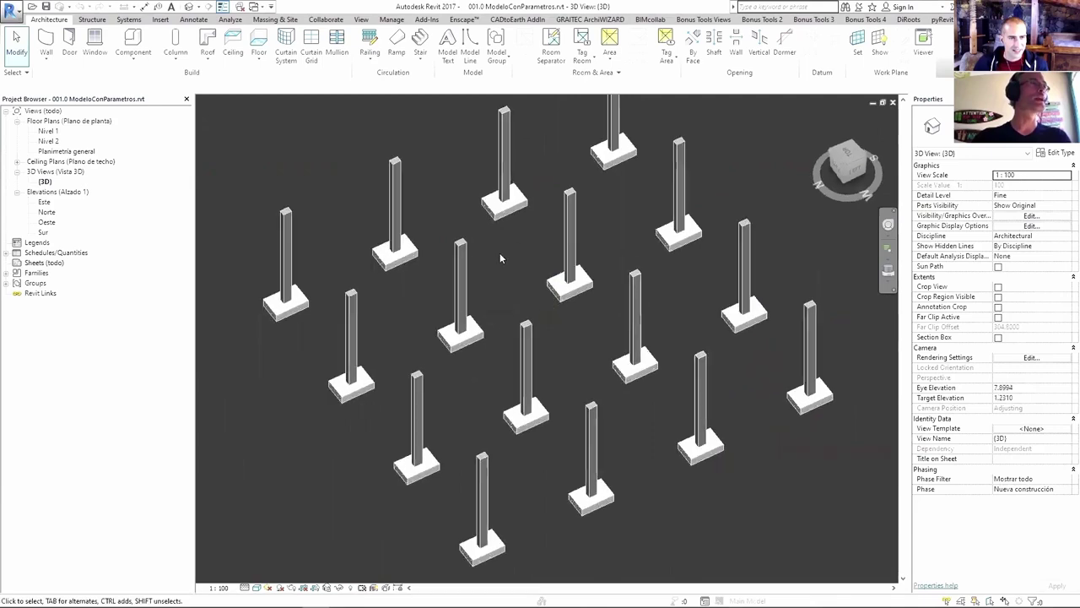
{"action": "left_click", "coordinate": [567, 301]}
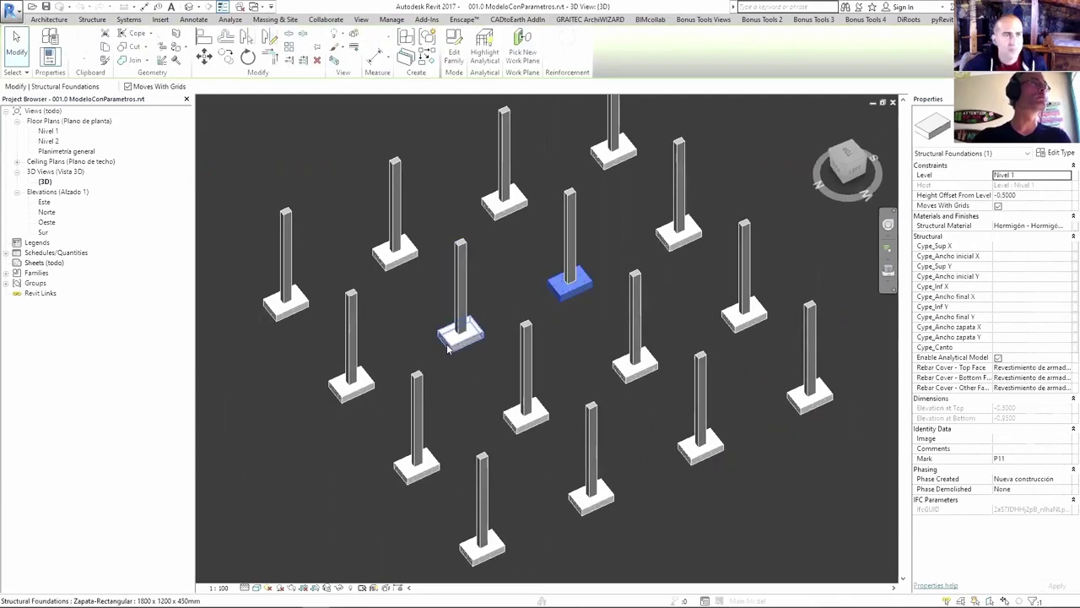
{"action": "left_click", "coordinate": [461, 331]}
{"action": "middle_click_drag", "start_coordinate": [462, 331], "coordinate": [564, 382], "text": "shift"}
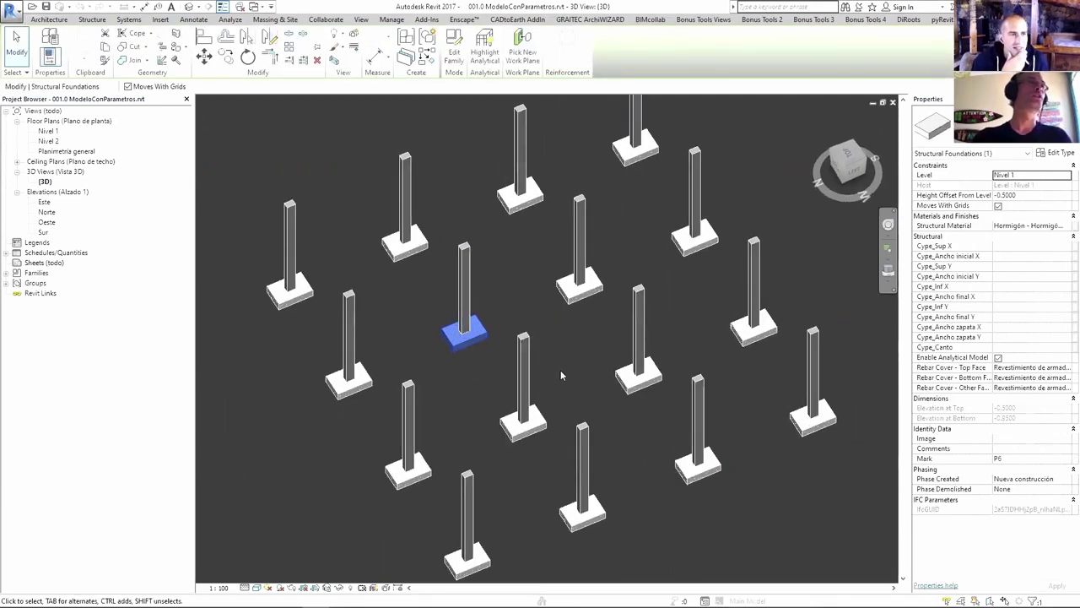
{"action": "mouse_move", "coordinate": [575, 354]}
{"action": "middle_mouse_down", "text": "shift"}
{"action": "mouse_move", "coordinate": [616, 369]}
{"action": "mouse_move", "coordinate": [579, 413]}
{"action": "mouse_move", "coordinate": [613, 405]}
{"action": "middle_mouse_up", "text": "shift"}
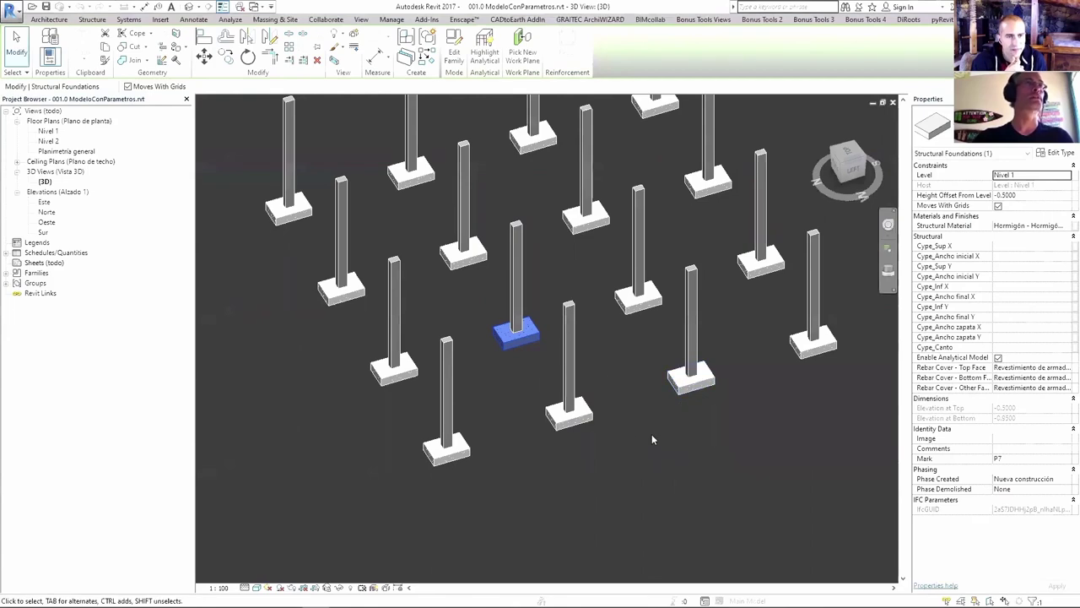
{"action": "key", "text": "alt+Tab"}
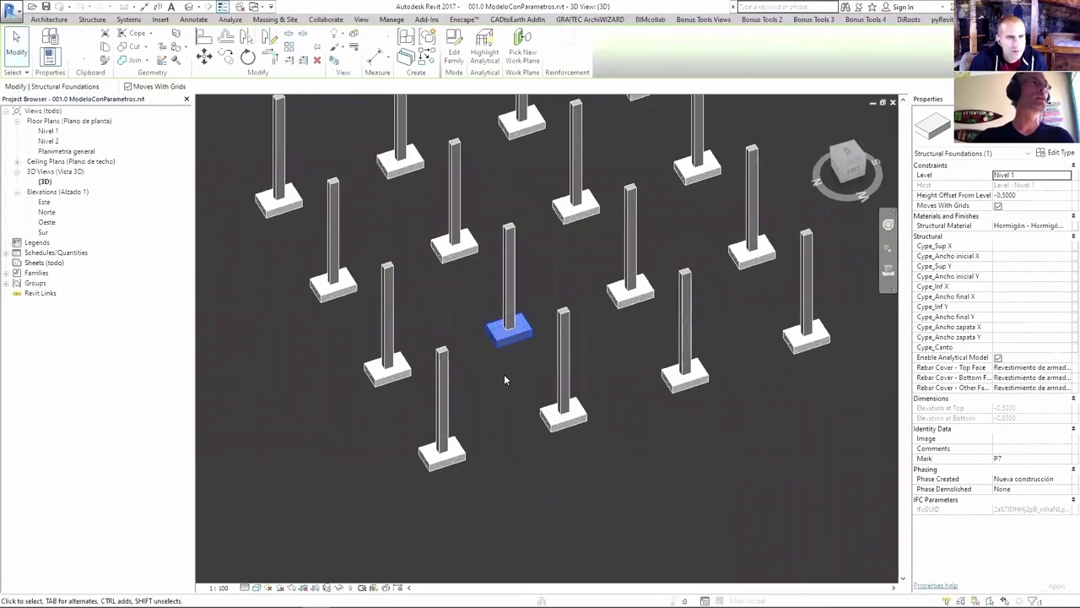
{"action": "left_click", "coordinate": [504, 374]}
{"action": "left_click", "coordinate": [500, 337]}
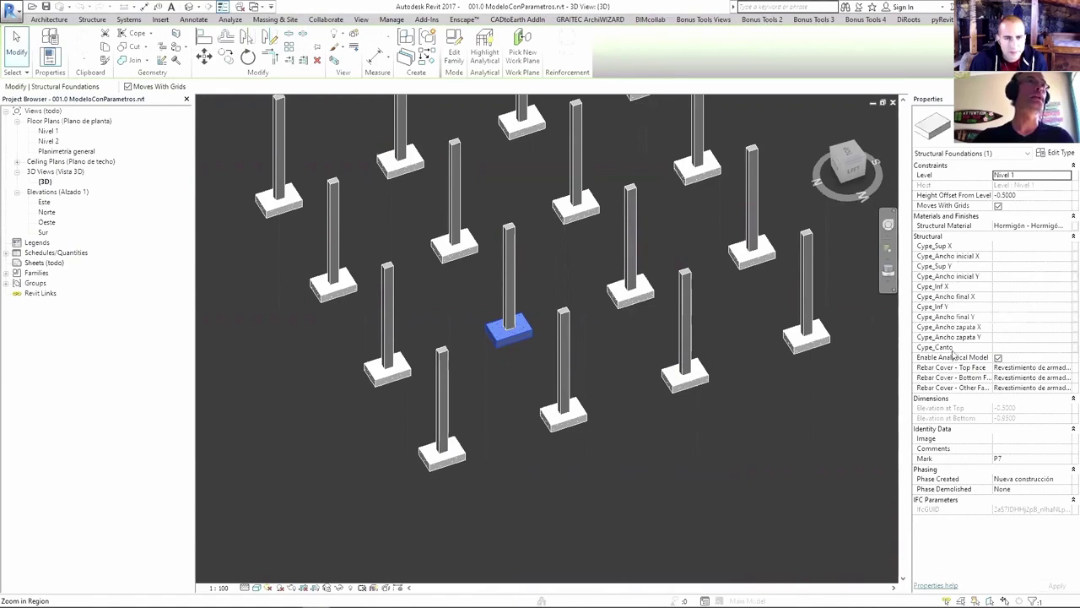
{"action": "left_click", "coordinate": [699, 380]}
{"action": "scroll", "coordinate": [699, 381], "scroll_direction": "down", "scroll_amount": 3}
{"action": "middle_click_drag", "start_coordinate": [713, 376], "coordinate": [730, 396], "text": "shift"}
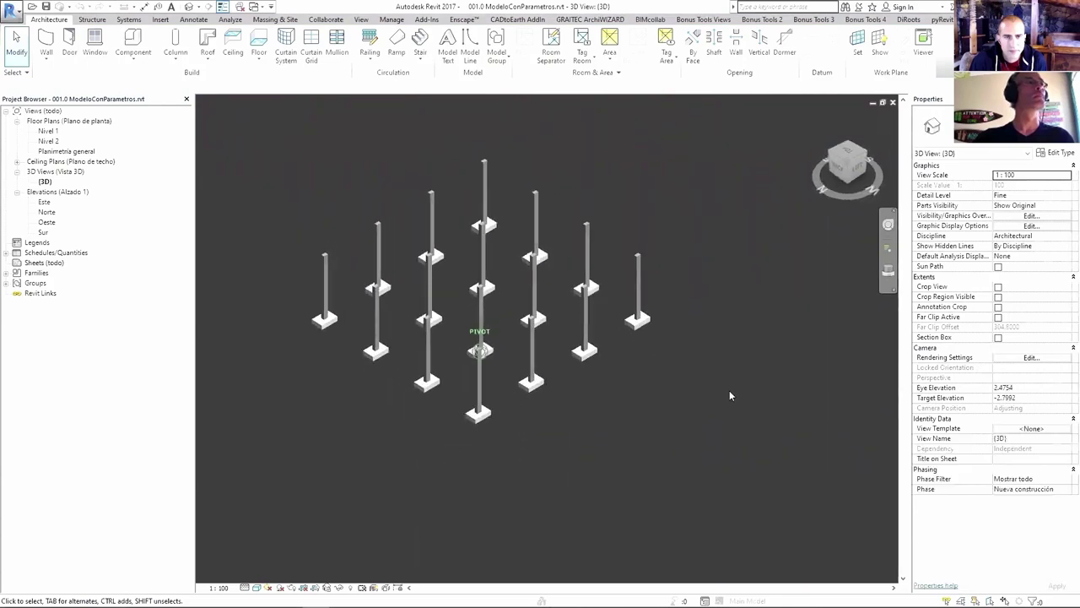
{"action": "left_click", "coordinate": [557, 447]}
{"action": "middle_click_drag", "start_coordinate": [664, 468], "coordinate": [709, 376], "text": "shift"}
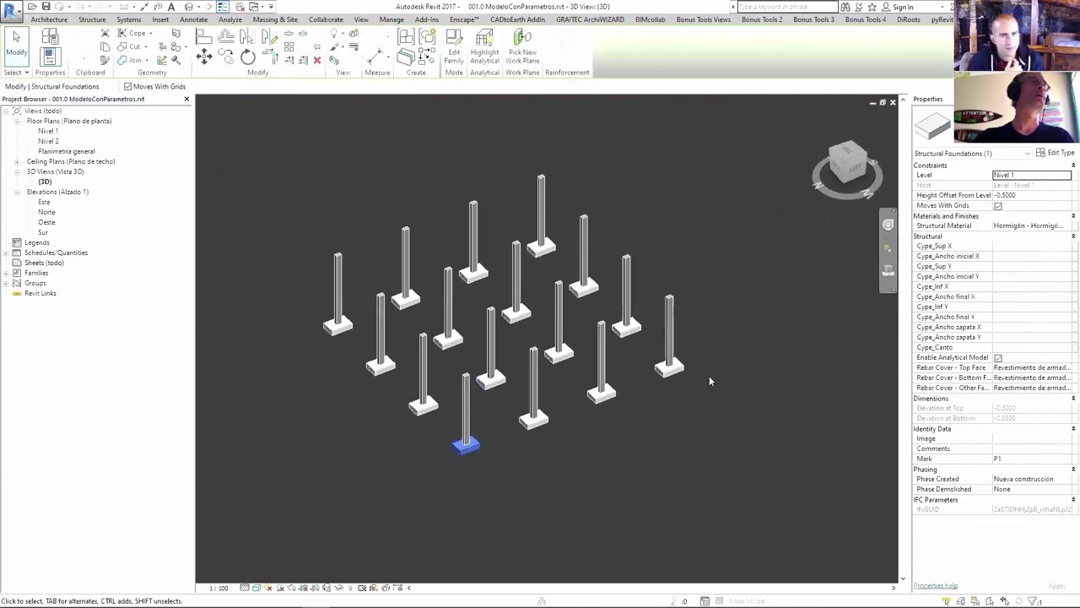
{"action": "key", "text": "Escape"}
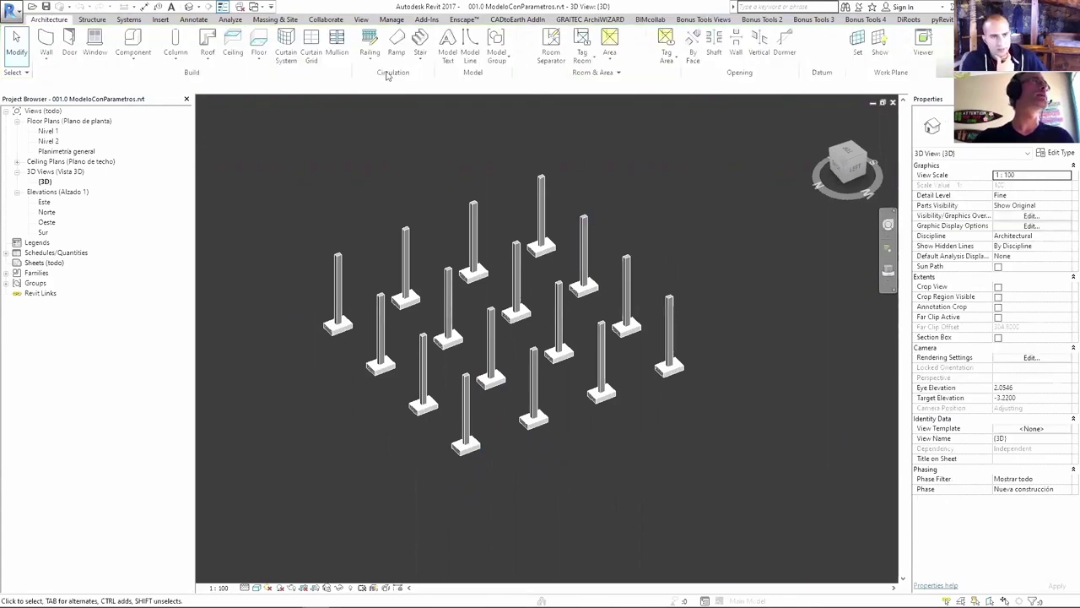
View the Cype_ parameters in the Estructura shared parameter group, then close the editor with OK.
{"action": "left_click", "coordinate": [392, 19]}
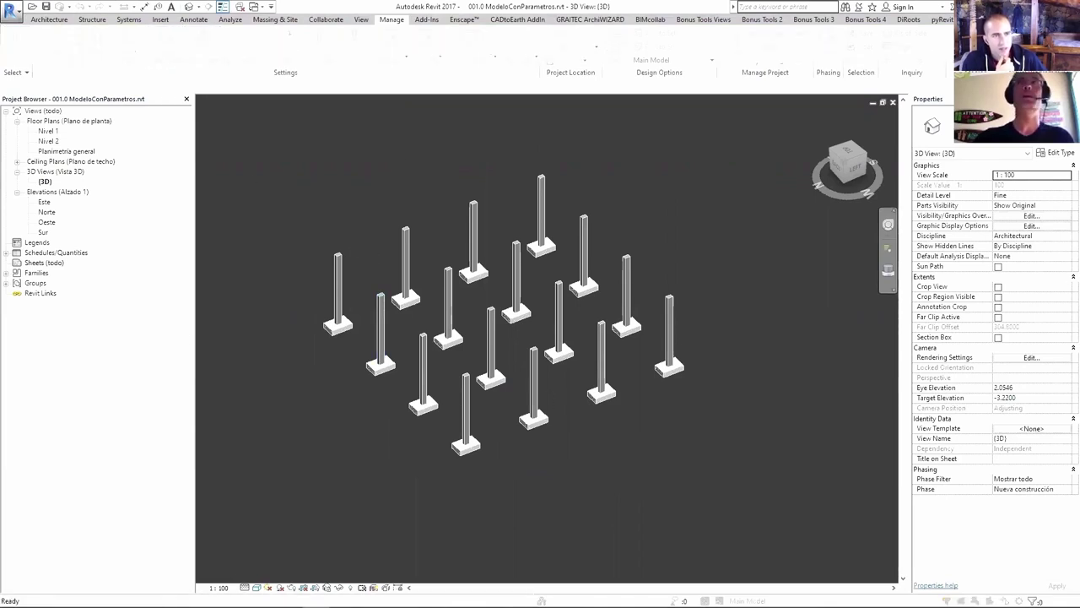
{"action": "left_click", "coordinate": [639, 250]}
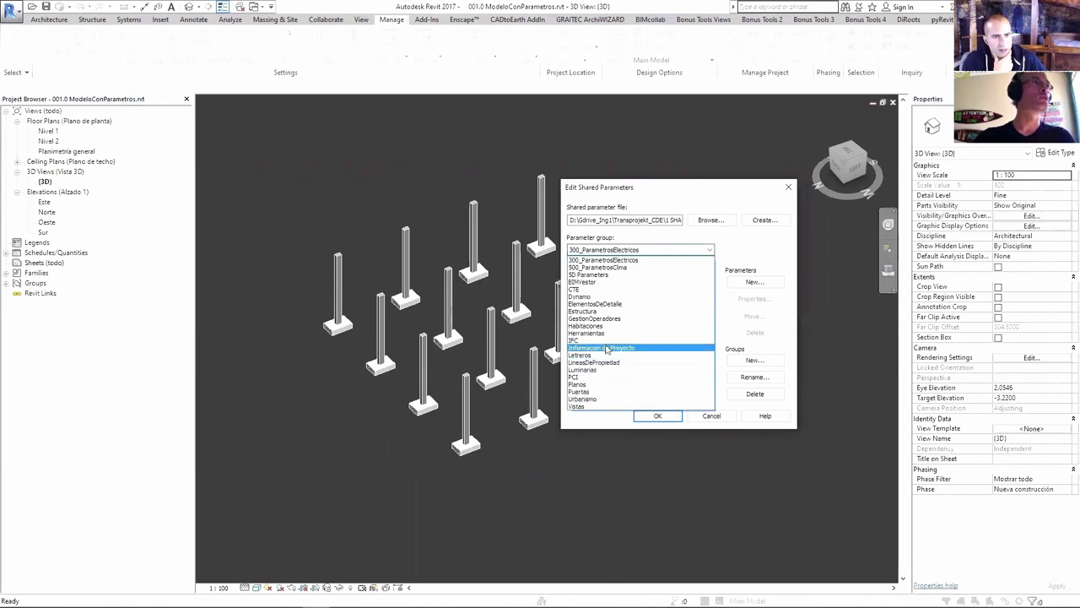
{"action": "left_click", "coordinate": [579, 311]}
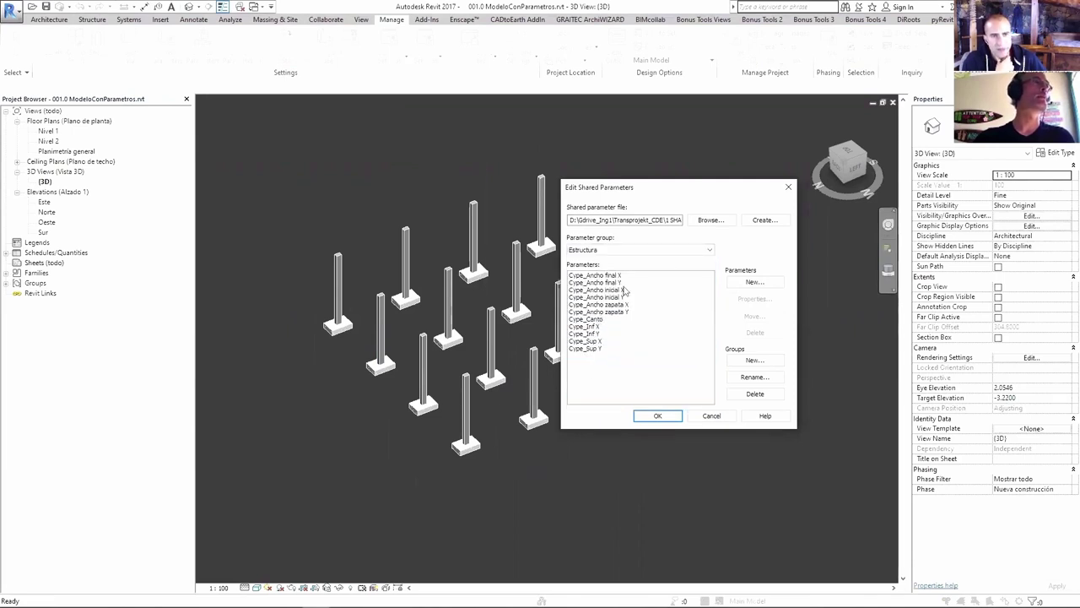
{"action": "left_click", "coordinate": [716, 414]}
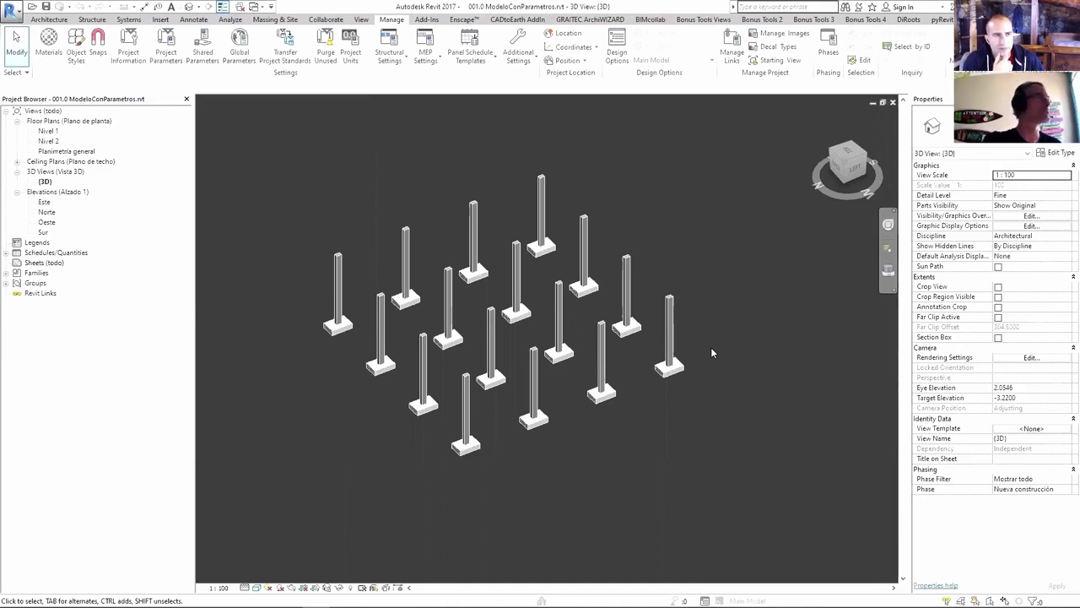
Orbit to a near-frontal view and open the IFC Export Classes mapping in IFC Options.
{"action": "mouse_move", "coordinate": [711, 347]}
{"action": "middle_mouse_down", "text": "shift"}
{"action": "mouse_move", "coordinate": [709, 248]}
{"action": "mouse_move", "coordinate": [663, 215]}
{"action": "middle_mouse_up", "text": "shift"}
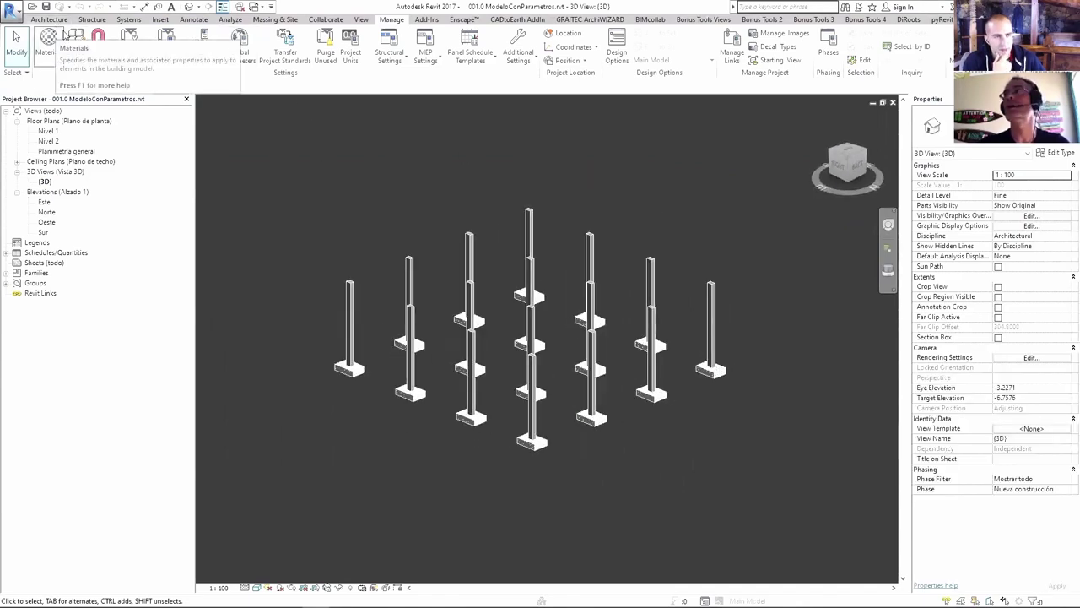
{"action": "left_click", "coordinate": [10, 10]}
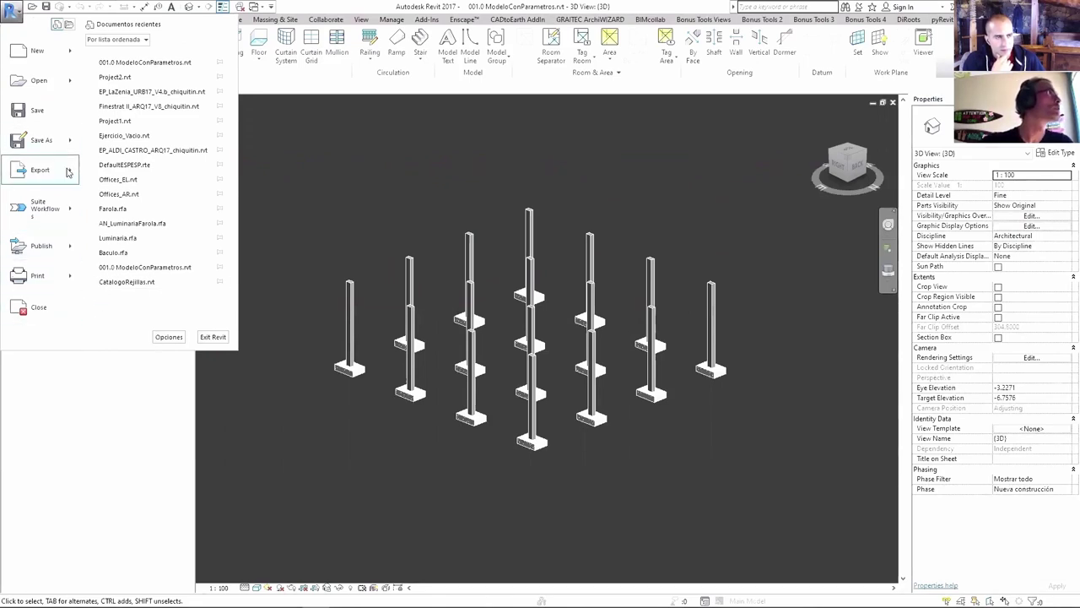
{"action": "left_click", "coordinate": [70, 174]}
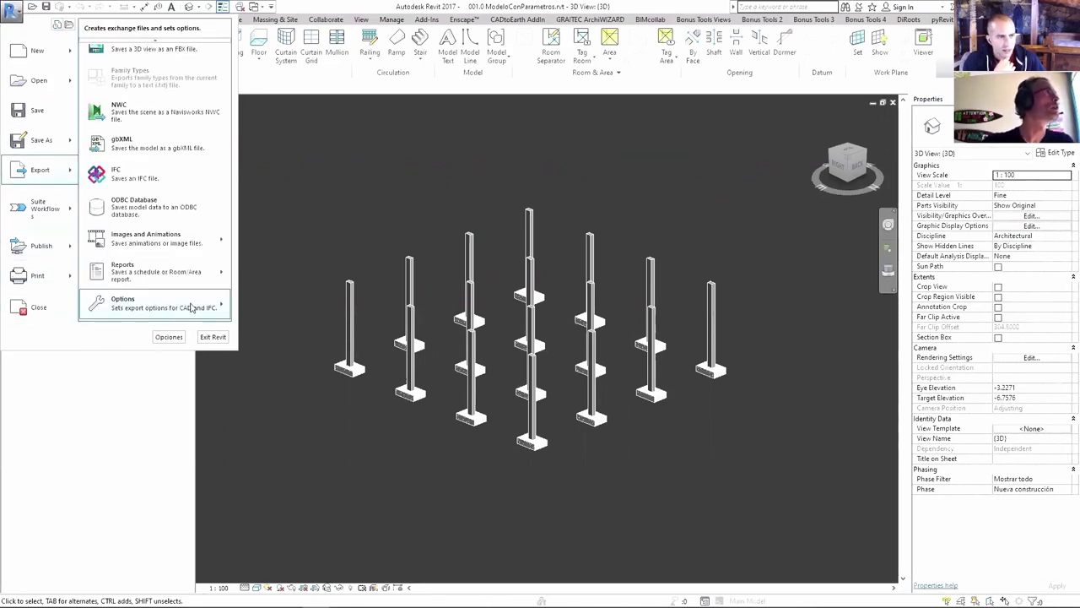
{"action": "mouse_move", "coordinate": [156, 303]}
{"action": "left_click", "coordinate": [253, 331]}
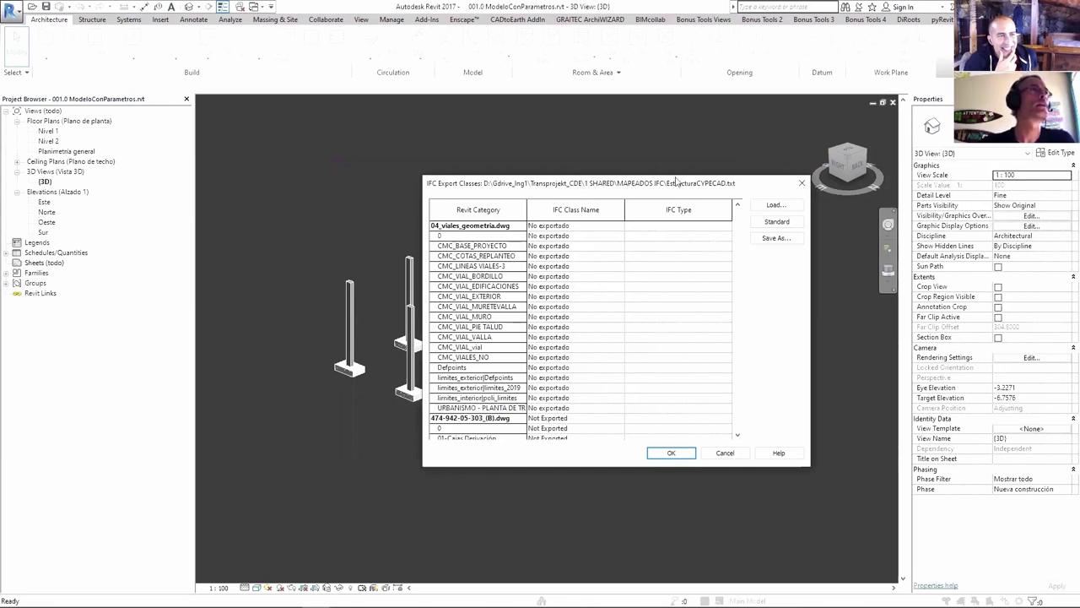
{"action": "scroll", "coordinate": [565, 280], "scroll_direction": "down", "scroll_amount": 5}
{"action": "scroll", "coordinate": [565, 280], "scroll_direction": "down", "scroll_amount": 5}
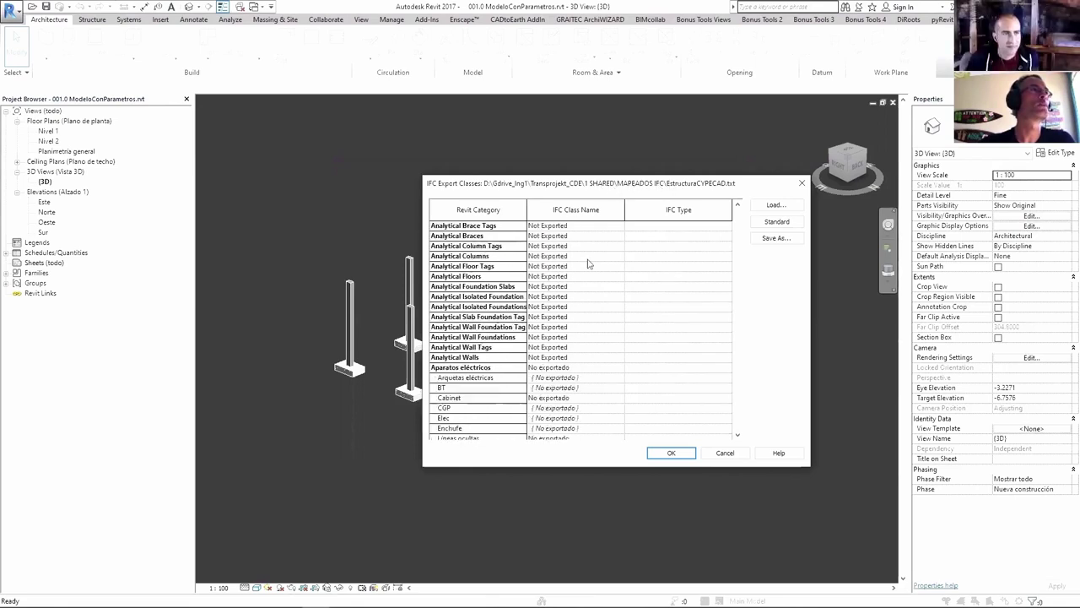
{"action": "scroll", "coordinate": [566, 280], "scroll_direction": "down", "scroll_amount": 5}
{"action": "scroll", "coordinate": [566, 280], "scroll_direction": "up", "scroll_amount": 5}
{"action": "scroll", "coordinate": [565, 280], "scroll_direction": "up", "scroll_amount": 5}
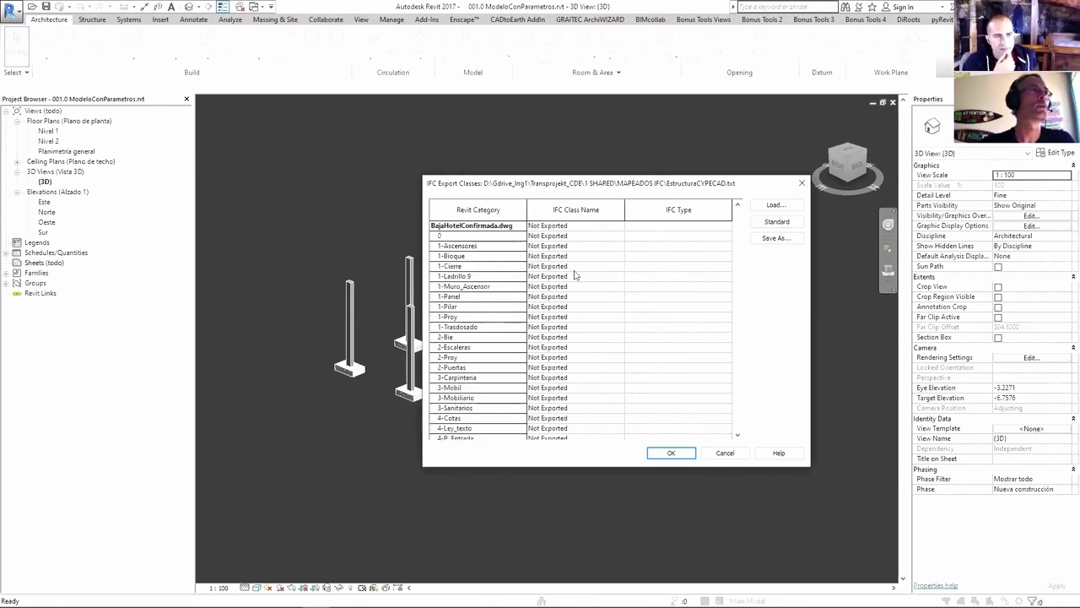
{"action": "left_click", "coordinate": [774, 206]}
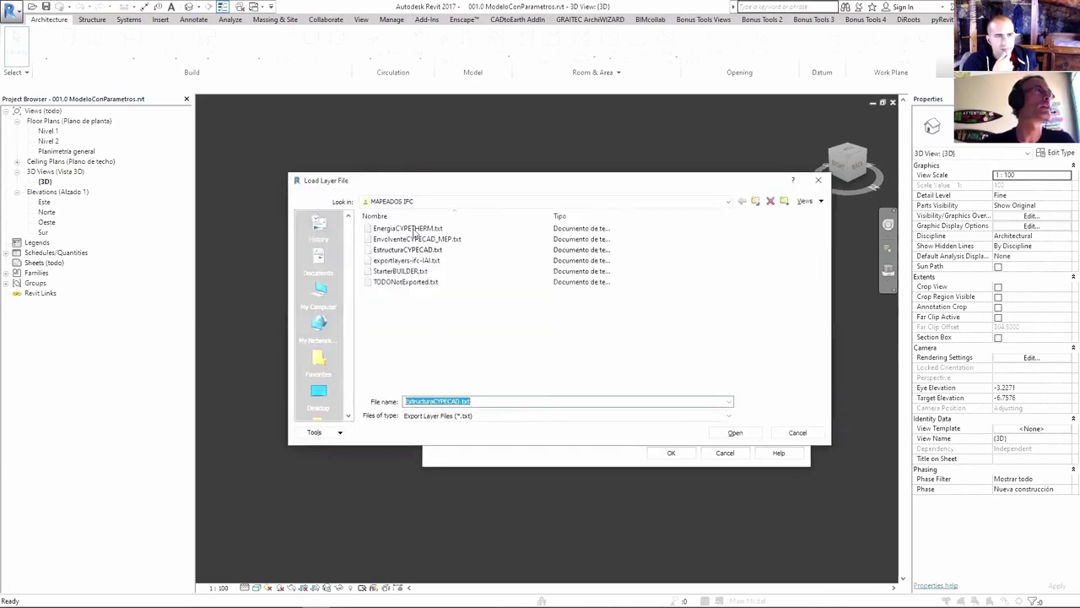
{"action": "left_click", "coordinate": [415, 229]}
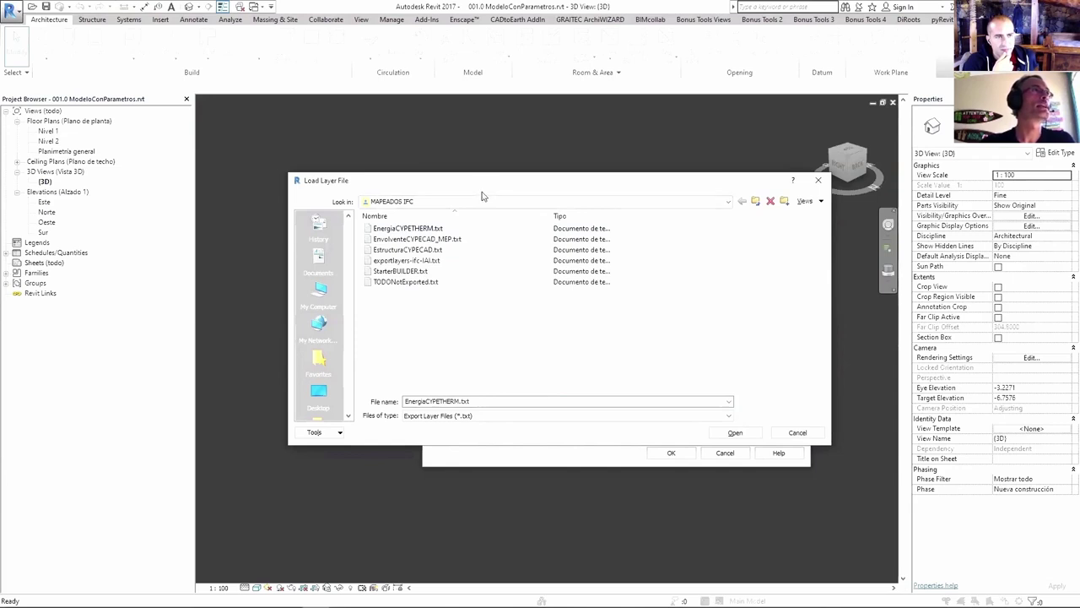
{"action": "left_click_drag", "start_coordinate": [484, 187], "coordinate": [457, 324]}
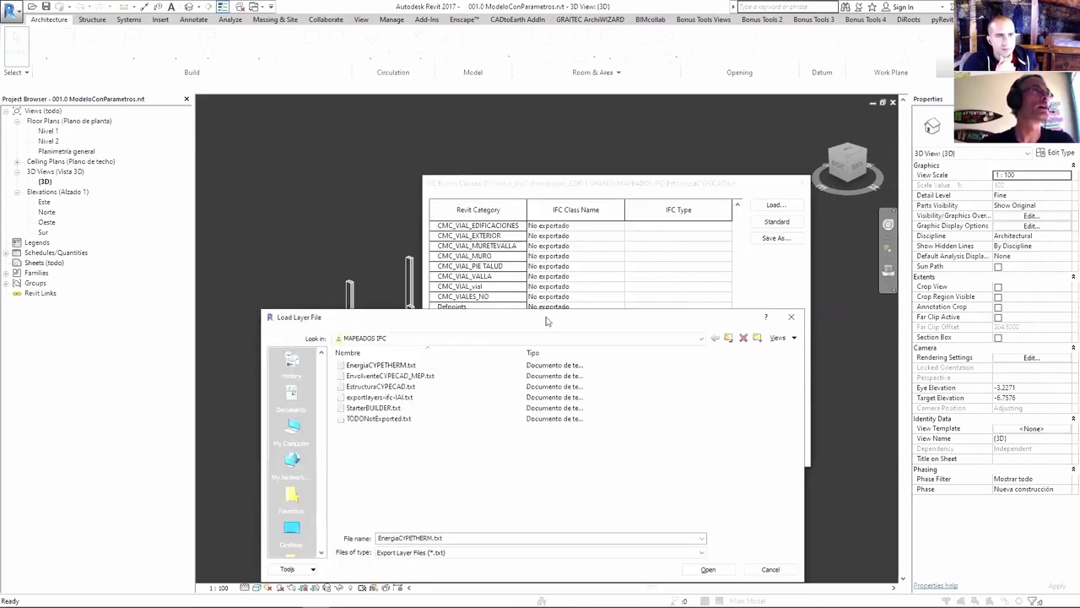
{"action": "left_click_drag", "start_coordinate": [546, 320], "coordinate": [643, 268]}
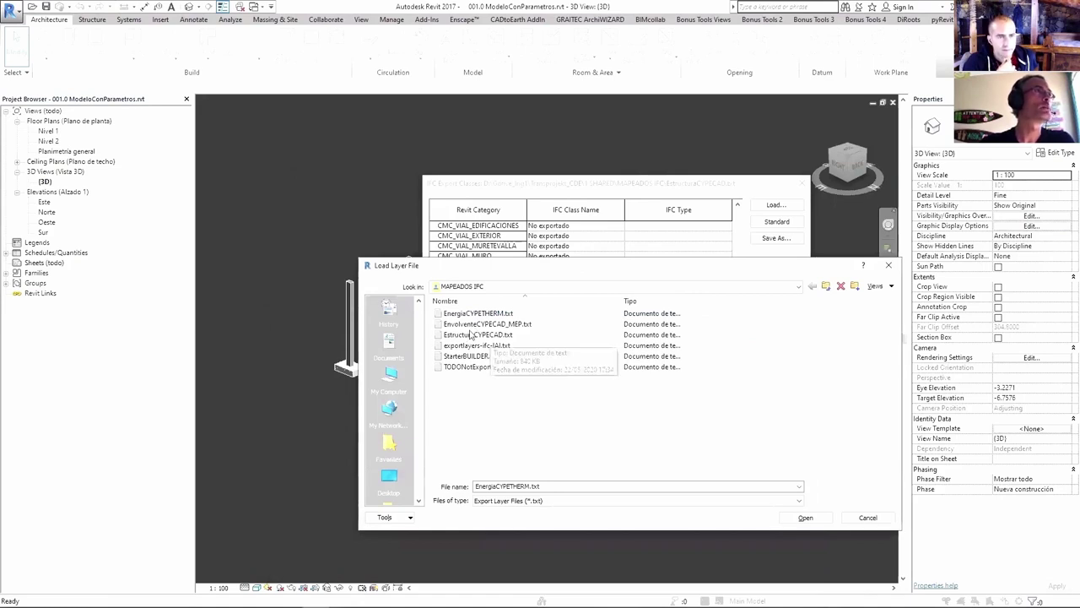
{"action": "left_click", "coordinate": [470, 336]}
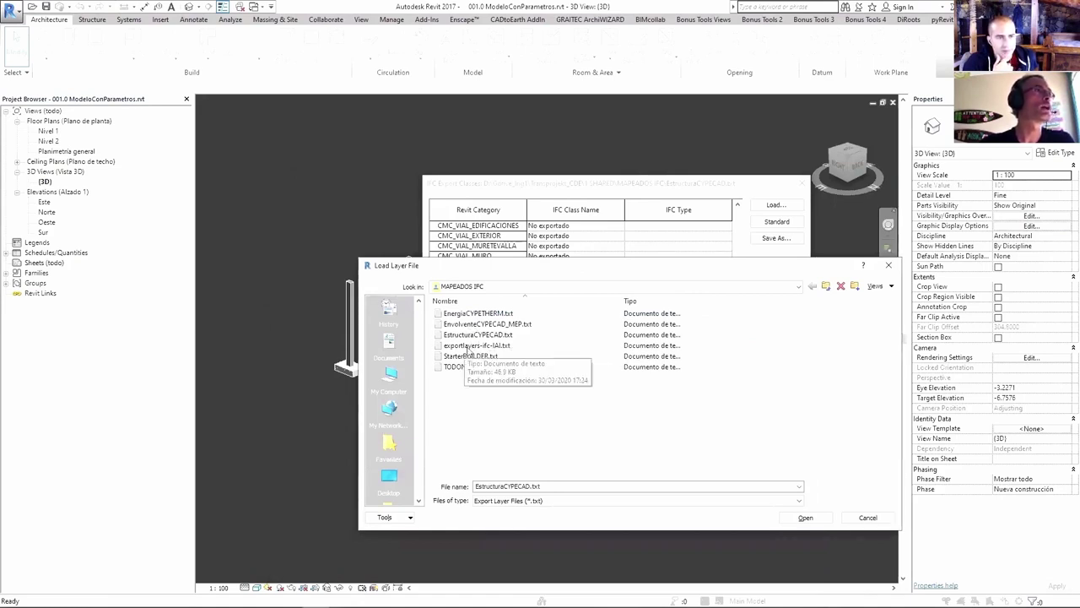
{"action": "left_click", "coordinate": [475, 346]}
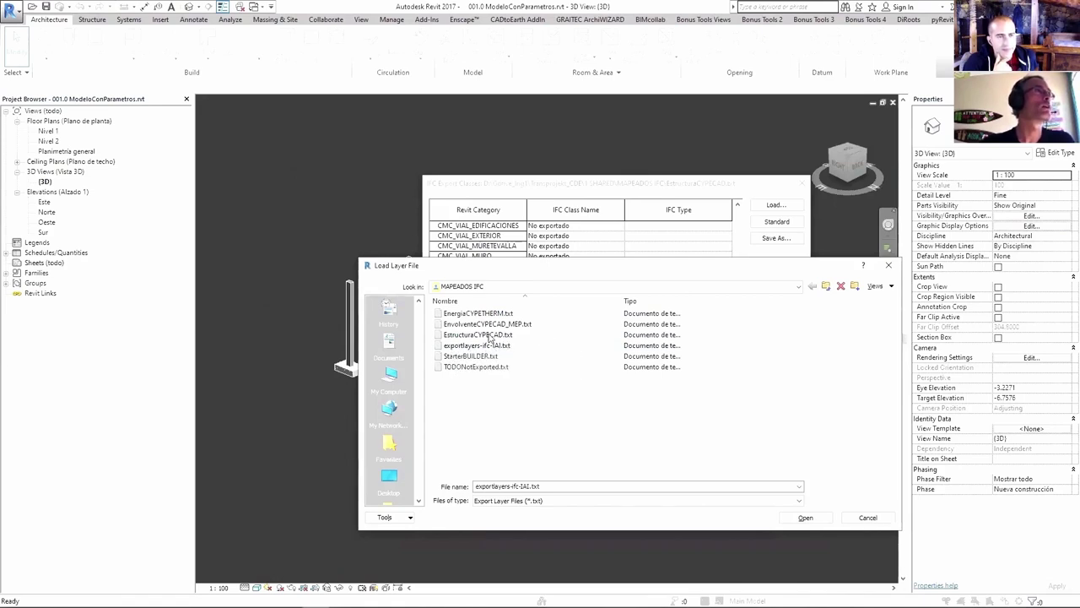
{"action": "left_click", "coordinate": [505, 334]}
{"action": "left_click", "coordinate": [519, 324]}
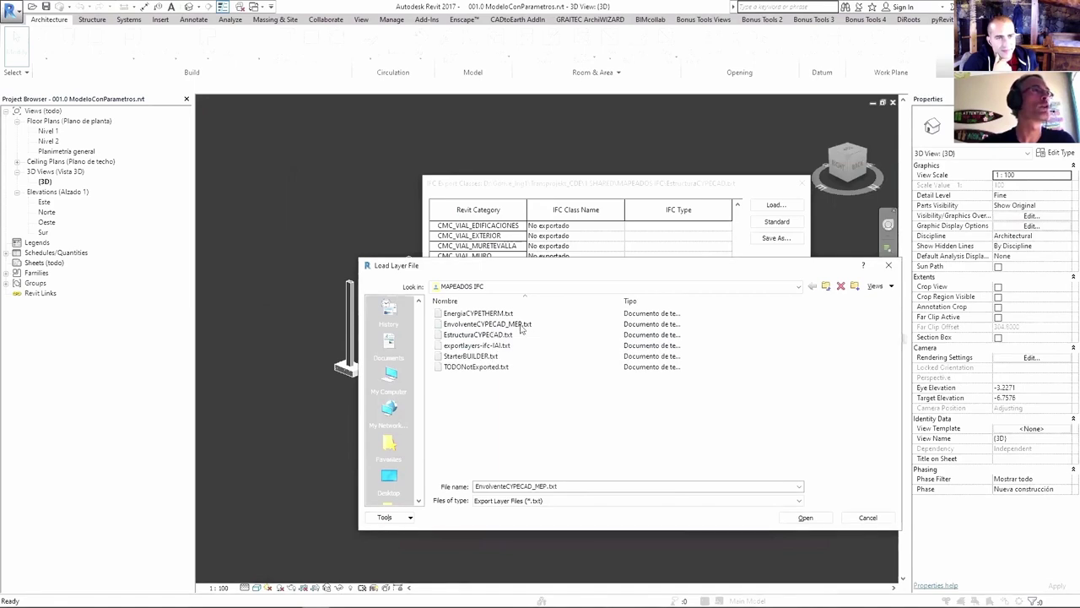
{"action": "left_click", "coordinate": [484, 314]}
{"action": "left_click", "coordinate": [480, 335]}
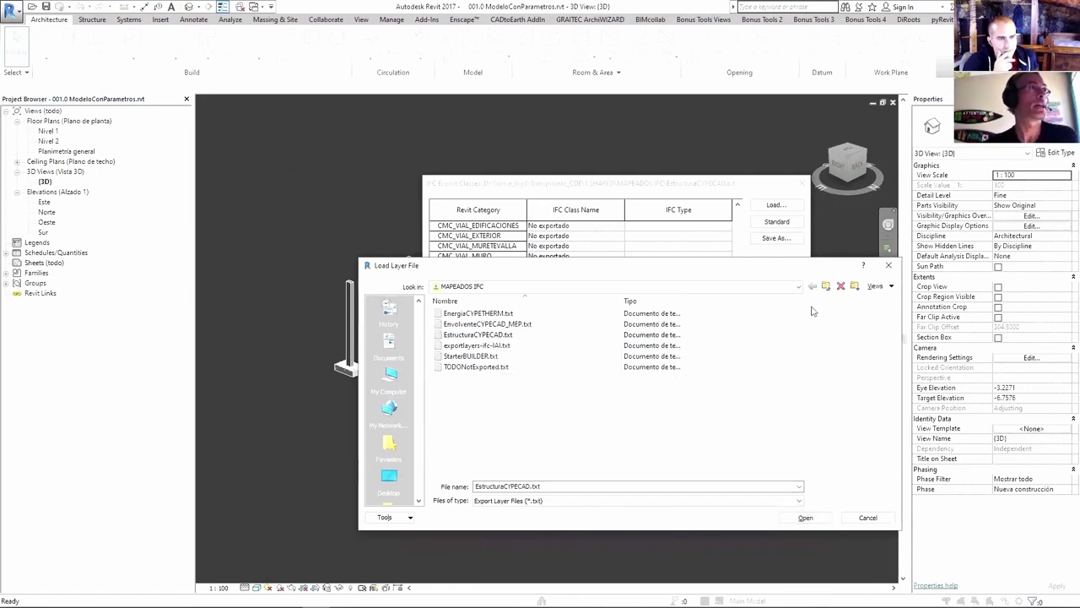
{"action": "left_click", "coordinate": [869, 518]}
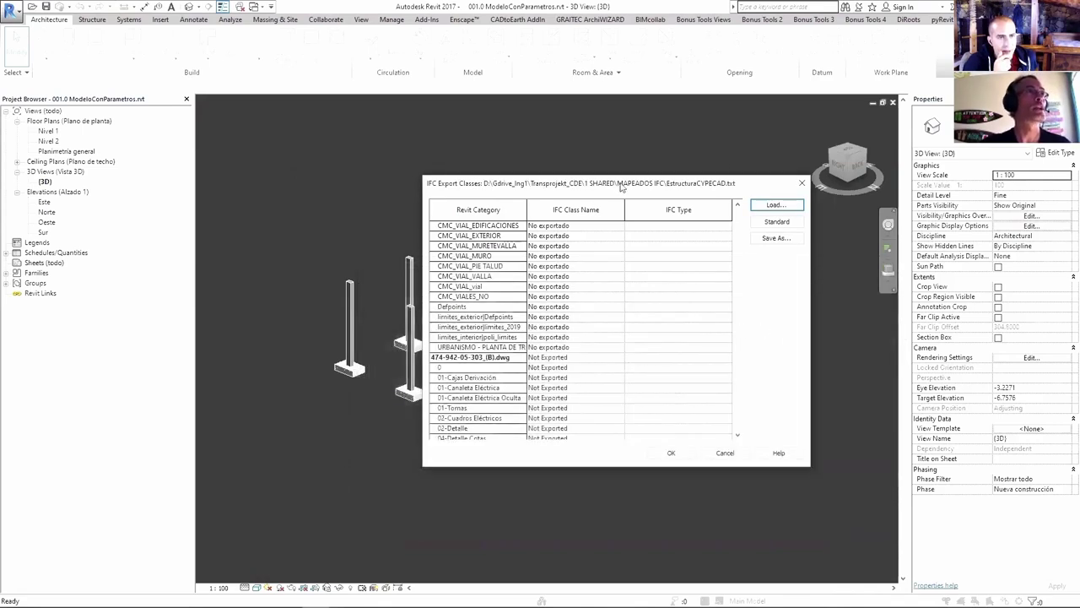
Review the EstructuraCYPECAD.txt class mapping table, accept it, and reopen the application menu.
{"action": "left_click_drag", "start_coordinate": [573, 185], "coordinate": [519, 181]}
{"action": "scroll", "coordinate": [498, 266], "scroll_direction": "down", "scroll_amount": 5}
{"action": "scroll", "coordinate": [498, 266], "scroll_direction": "down", "scroll_amount": 5}
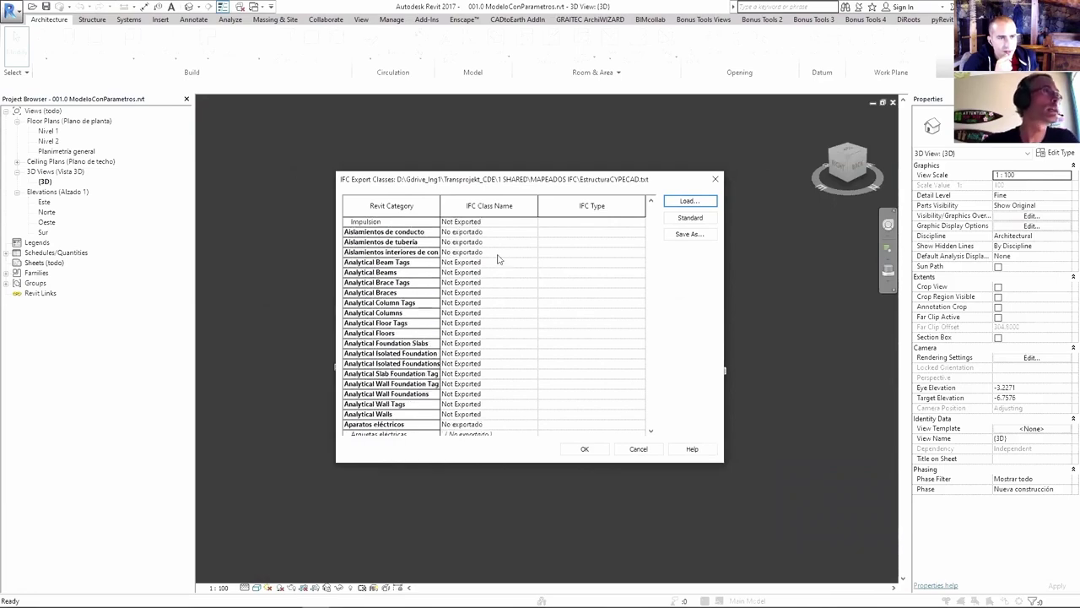
{"action": "scroll", "coordinate": [497, 265], "scroll_direction": "down", "scroll_amount": 5}
{"action": "scroll", "coordinate": [498, 266], "scroll_direction": "up", "scroll_amount": 5}
{"action": "scroll", "coordinate": [489, 253], "scroll_direction": "up", "scroll_amount": 5}
{"action": "scroll", "coordinate": [488, 253], "scroll_direction": "up", "scroll_amount": 5}
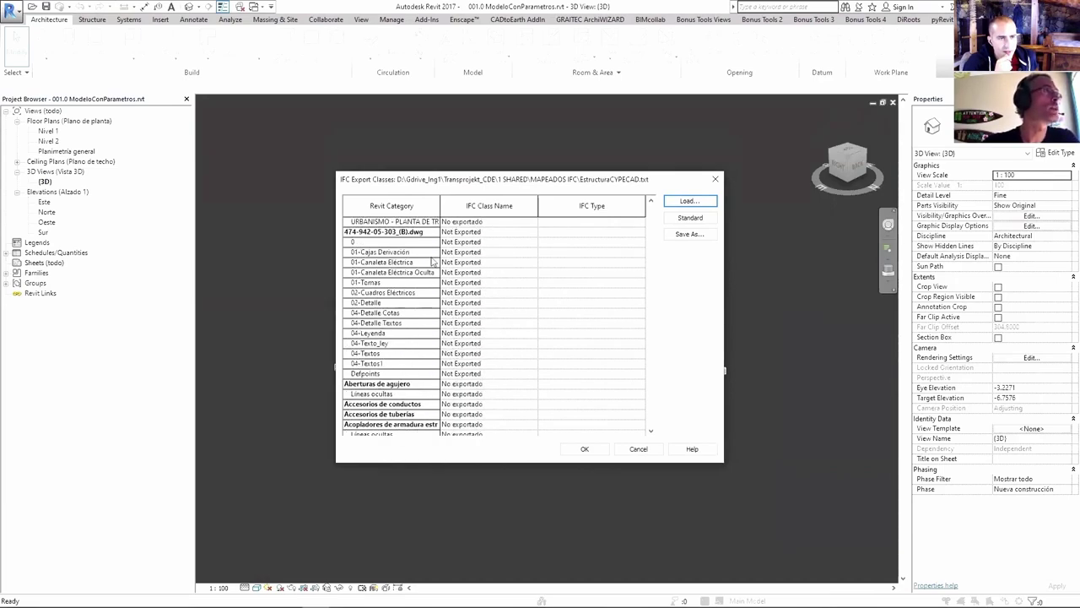
{"action": "scroll", "coordinate": [485, 251], "scroll_direction": "up", "scroll_amount": 5}
{"action": "scroll", "coordinate": [477, 259], "scroll_direction": "down", "scroll_amount": 5}
{"action": "scroll", "coordinate": [477, 260], "scroll_direction": "down", "scroll_amount": 5}
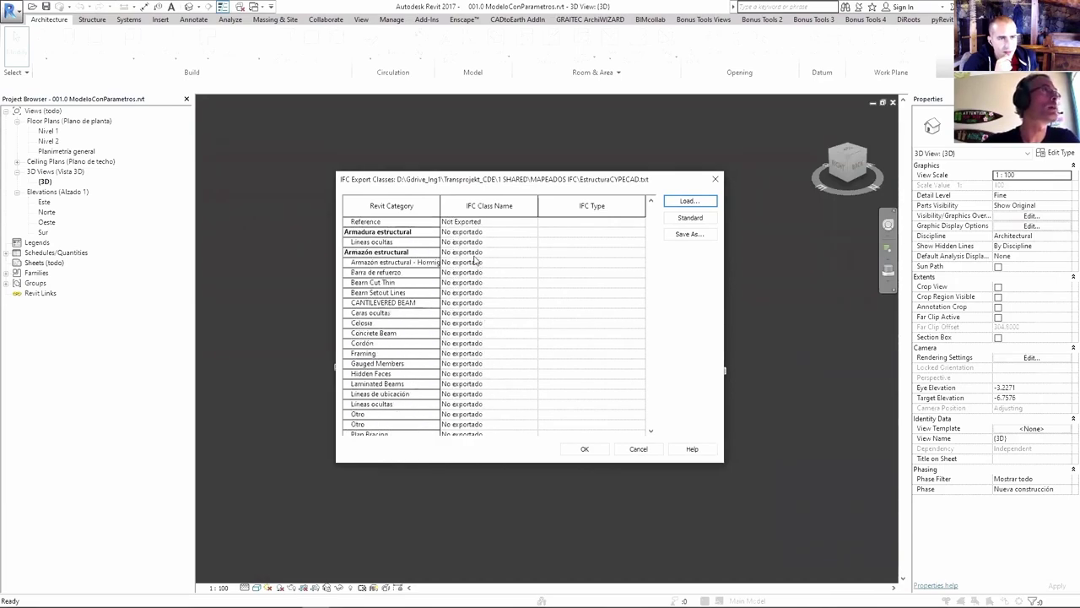
{"action": "scroll", "coordinate": [476, 261], "scroll_direction": "down", "scroll_amount": 5}
{"action": "scroll", "coordinate": [475, 261], "scroll_direction": "down", "scroll_amount": 5}
{"action": "scroll", "coordinate": [475, 260], "scroll_direction": "down", "scroll_amount": 5}
{"action": "scroll", "coordinate": [475, 258], "scroll_direction": "down", "scroll_amount": 5}
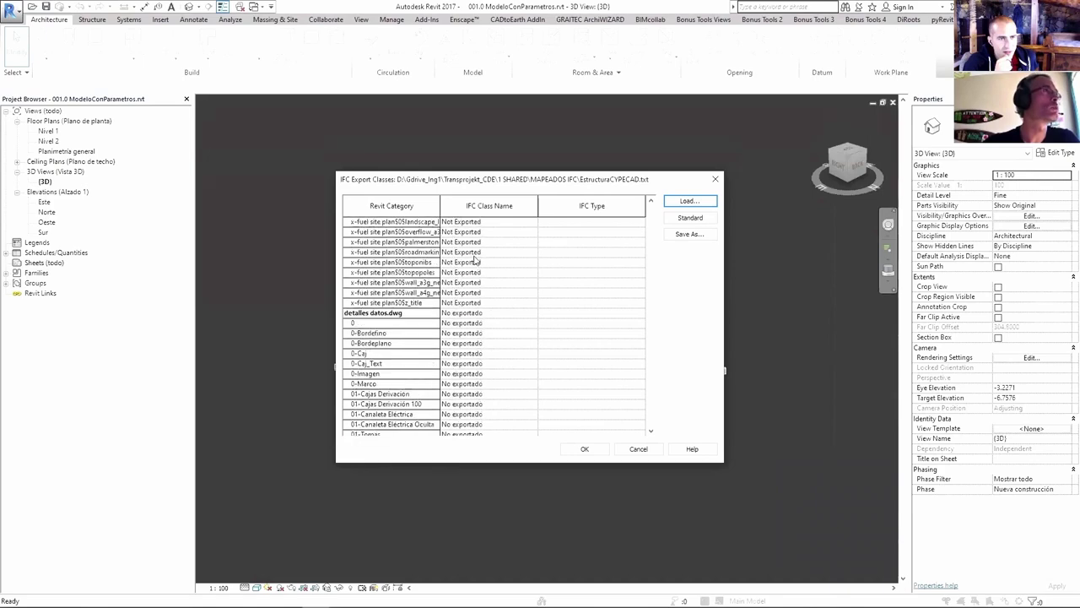
{"action": "scroll", "coordinate": [475, 255], "scroll_direction": "down", "scroll_amount": 5}
{"action": "scroll", "coordinate": [475, 252], "scroll_direction": "down", "scroll_amount": 5}
{"action": "scroll", "coordinate": [475, 251], "scroll_direction": "down", "scroll_amount": 5}
{"action": "scroll", "coordinate": [475, 251], "scroll_direction": "down", "scroll_amount": 5}
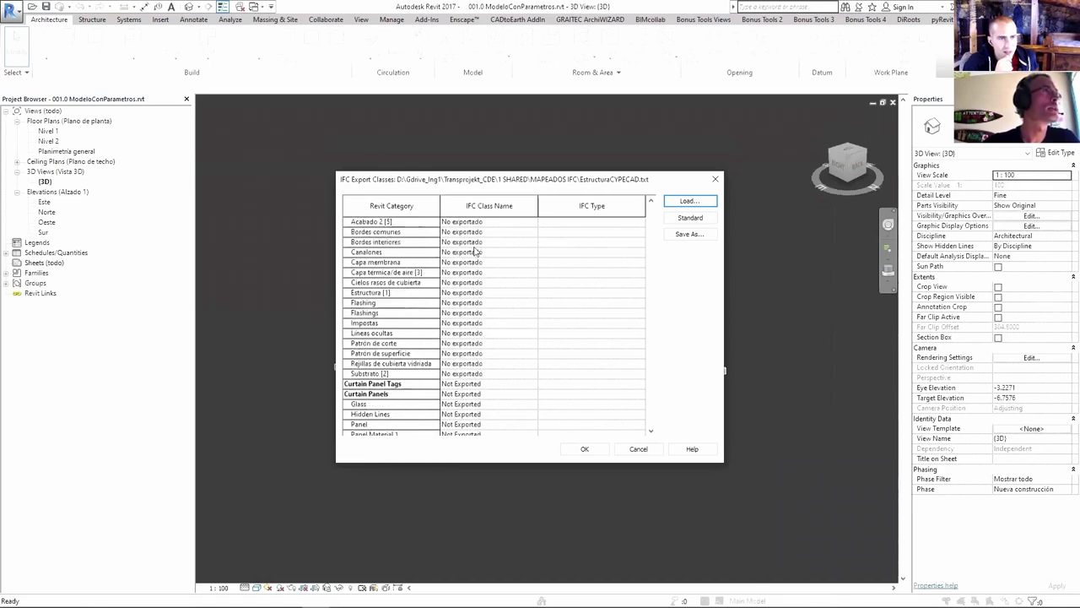
{"action": "scroll", "coordinate": [475, 251], "scroll_direction": "down", "scroll_amount": 5}
{"action": "scroll", "coordinate": [475, 252], "scroll_direction": "down", "scroll_amount": 5}
{"action": "left_click", "coordinate": [584, 449]}
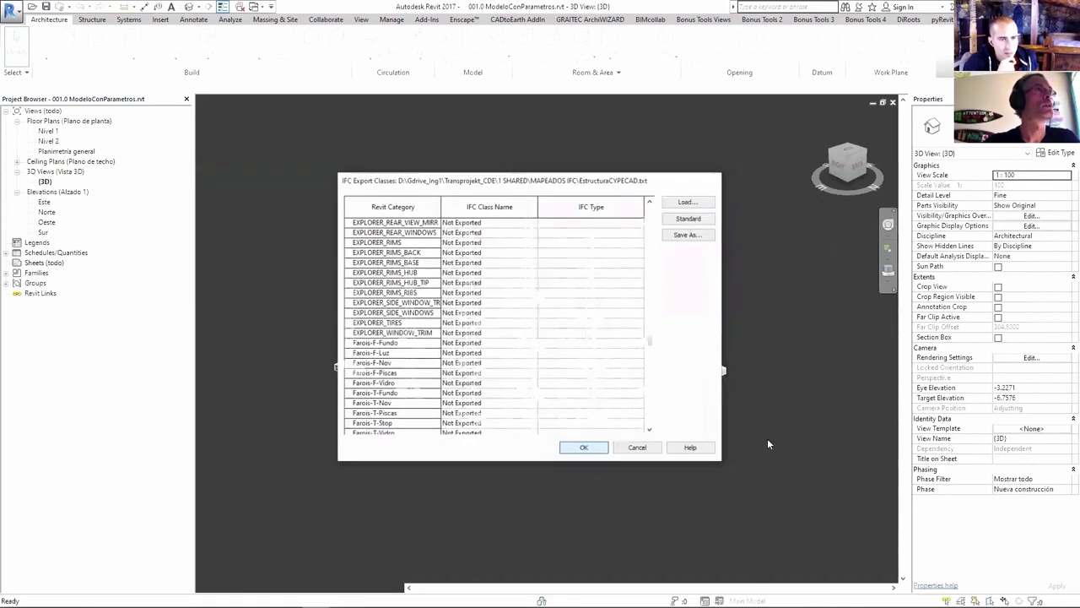
{"action": "left_click", "coordinate": [12, 12]}
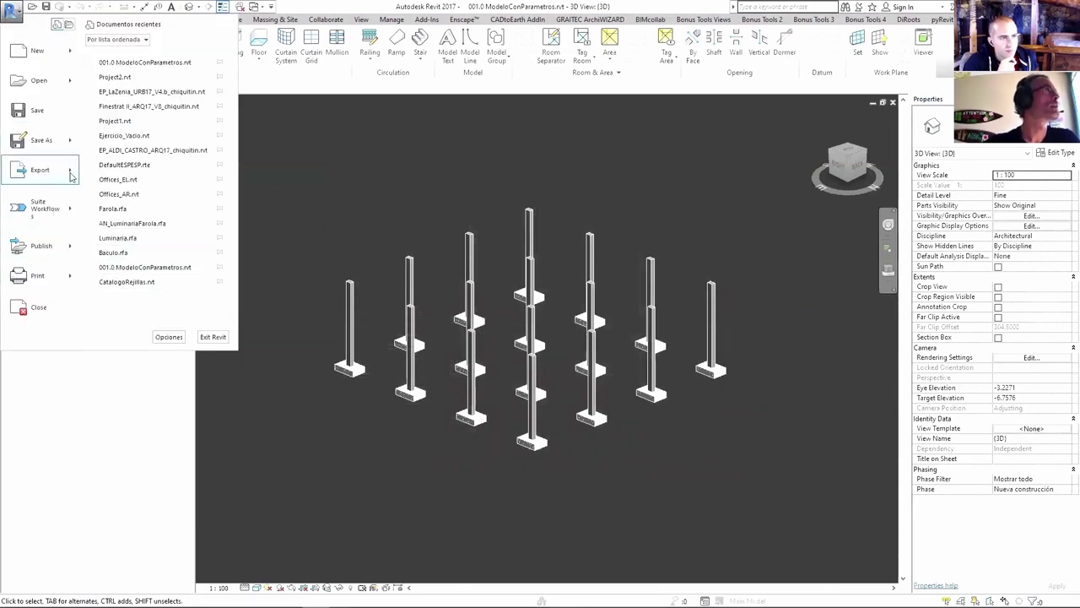
Start an IFC export and open the IFC 2x3 Coordination View 2.0 setup settings.
{"action": "left_click", "coordinate": [827, 332]}
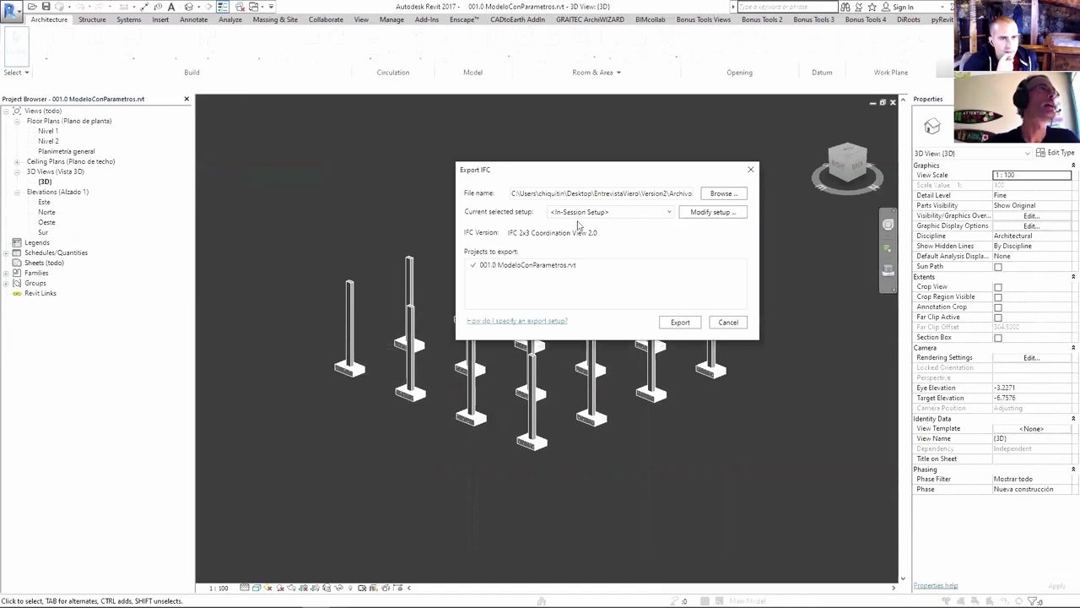
{"action": "left_click", "coordinate": [643, 216]}
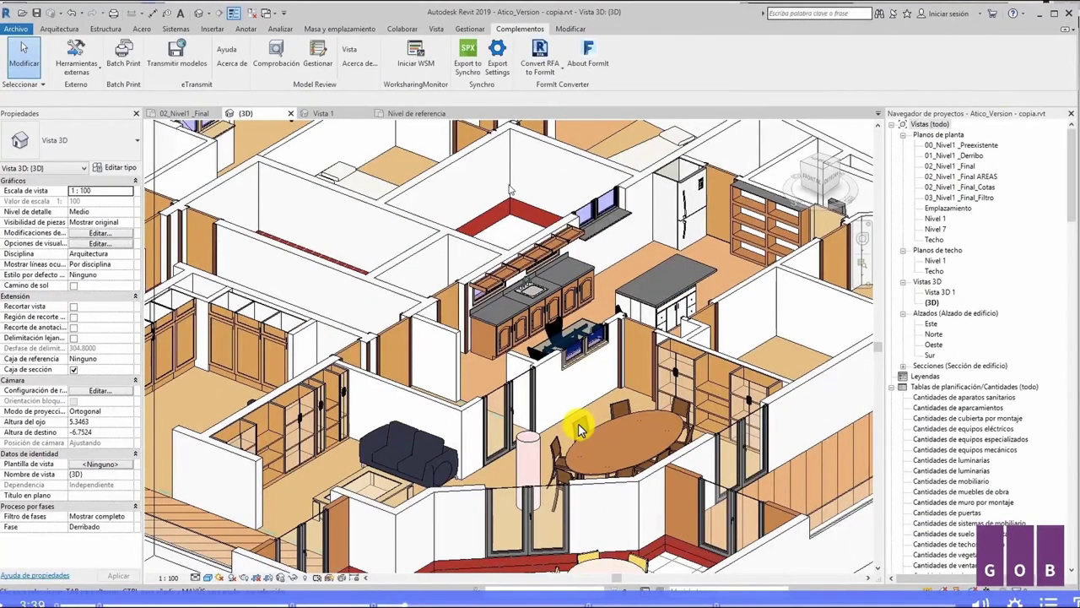
Nudge a Chaise bois chair beside the oval table, then review the kitchen cabinet, table and adjacent chair.
{"action": "left_click", "coordinate": [579, 428]}
{"action": "left_click_drag", "start_coordinate": [607, 413], "coordinate": [550, 464]}
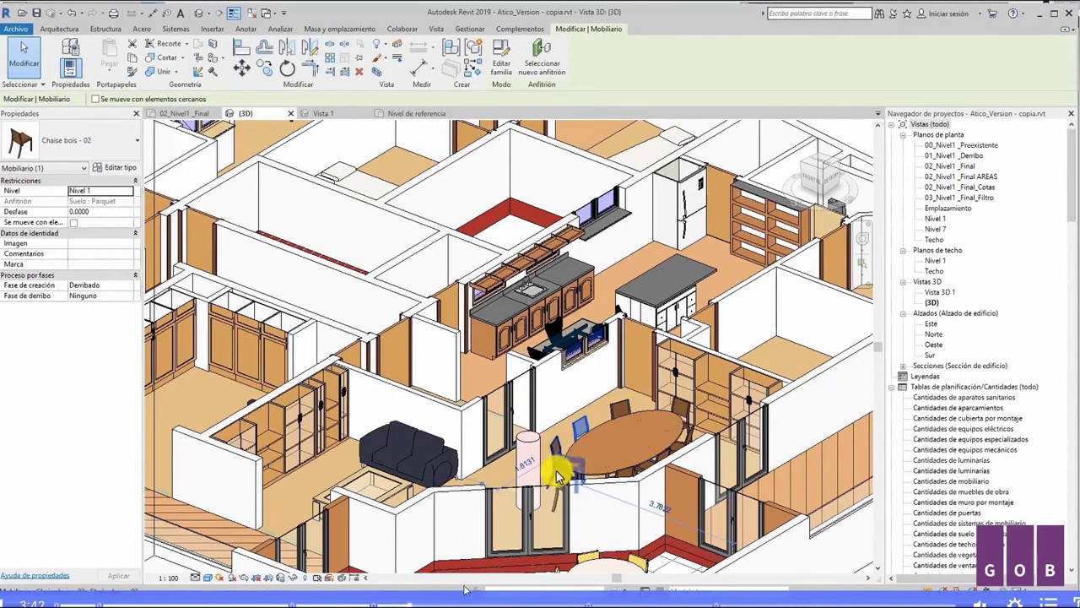
{"action": "left_click", "coordinate": [550, 302]}
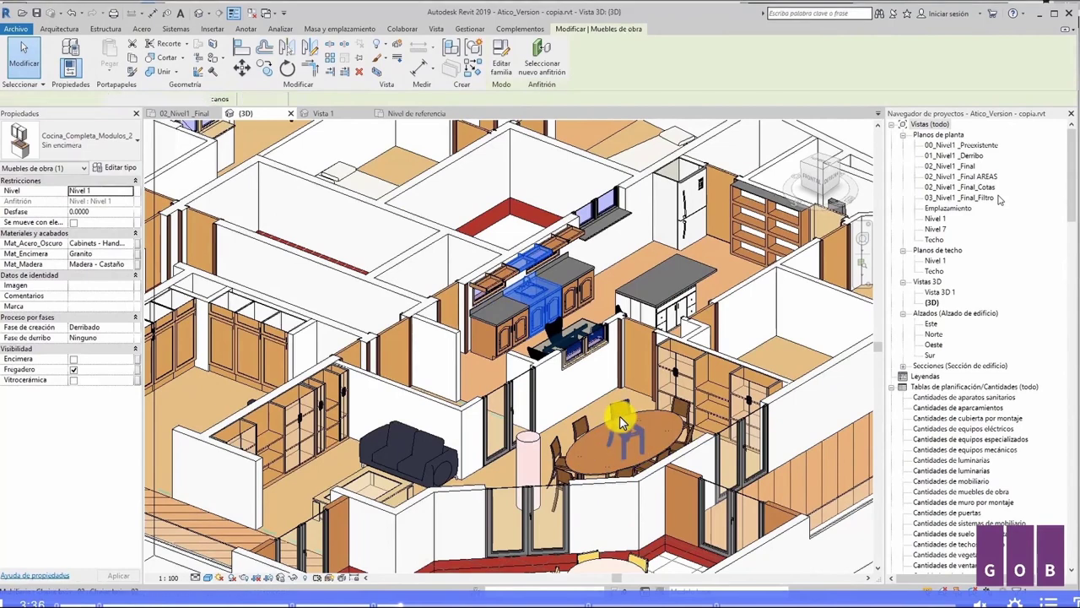
{"action": "left_click", "coordinate": [590, 433]}
{"action": "key", "text": "Escape"}
{"action": "left_click", "coordinate": [580, 427]}
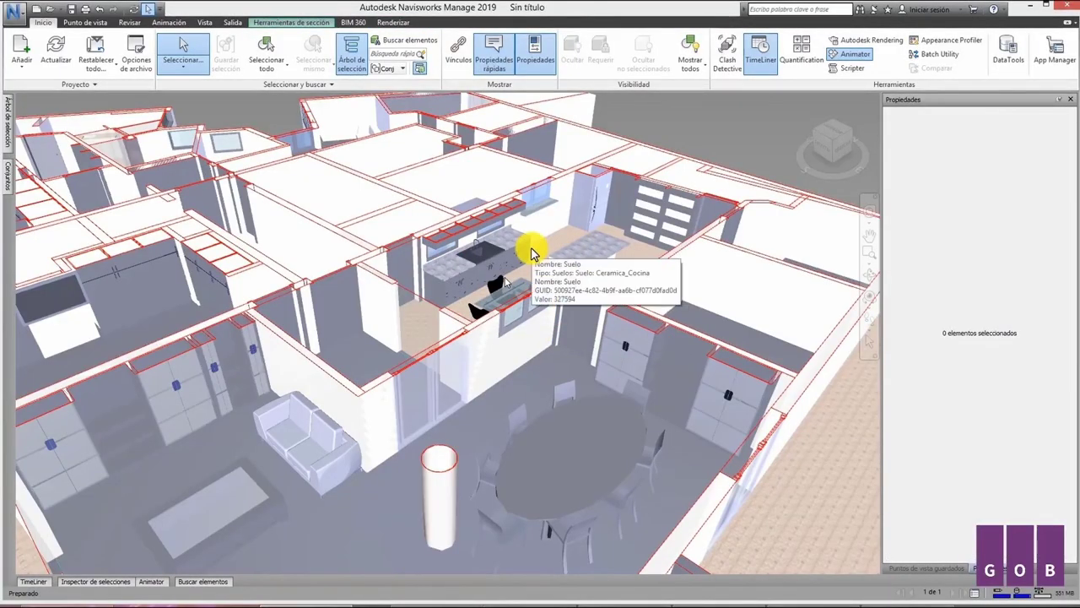
Show the island countertop's properties, then expand Mobiliario in the selection tree and pick a chair entry.
{"action": "left_click", "coordinate": [504, 247]}
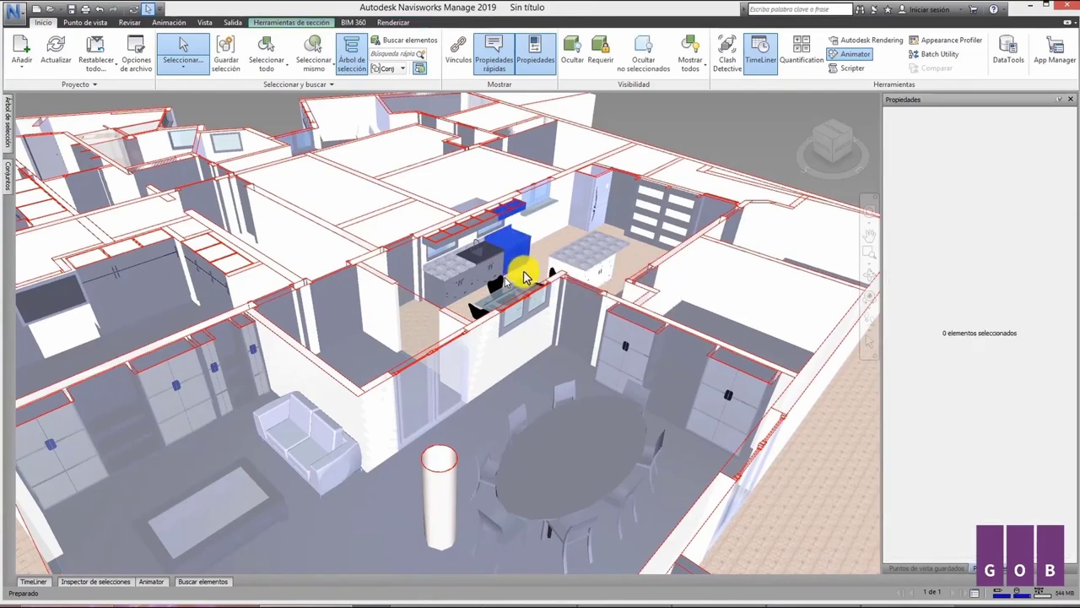
{"action": "left_click", "coordinate": [572, 270]}
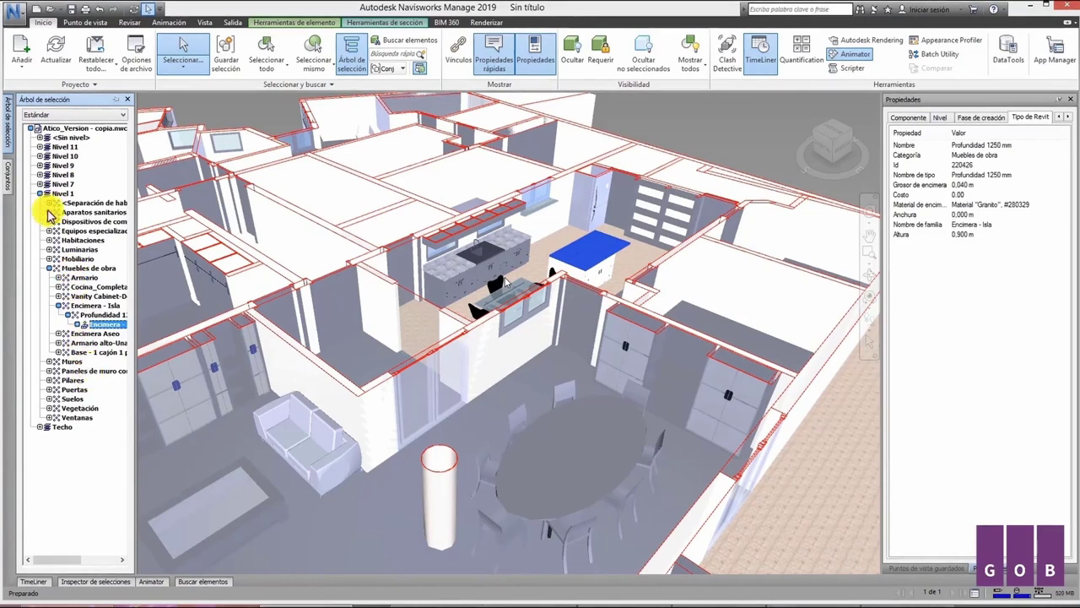
{"action": "left_click", "coordinate": [49, 258]}
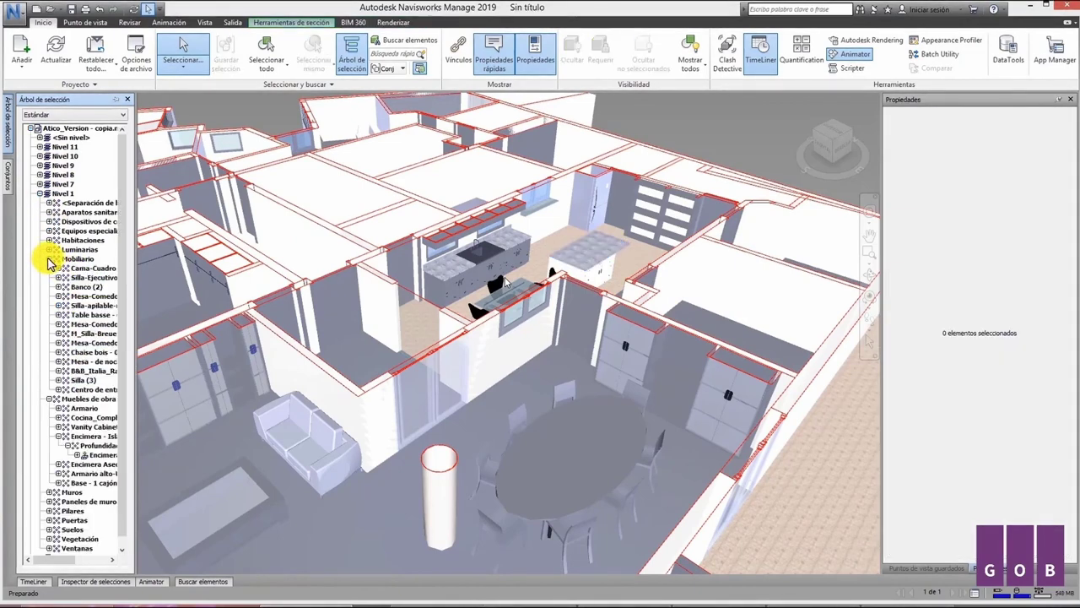
{"action": "left_click_drag", "start_coordinate": [219, 265], "coordinate": [219, 265]}
{"action": "left_click", "coordinate": [102, 324]}
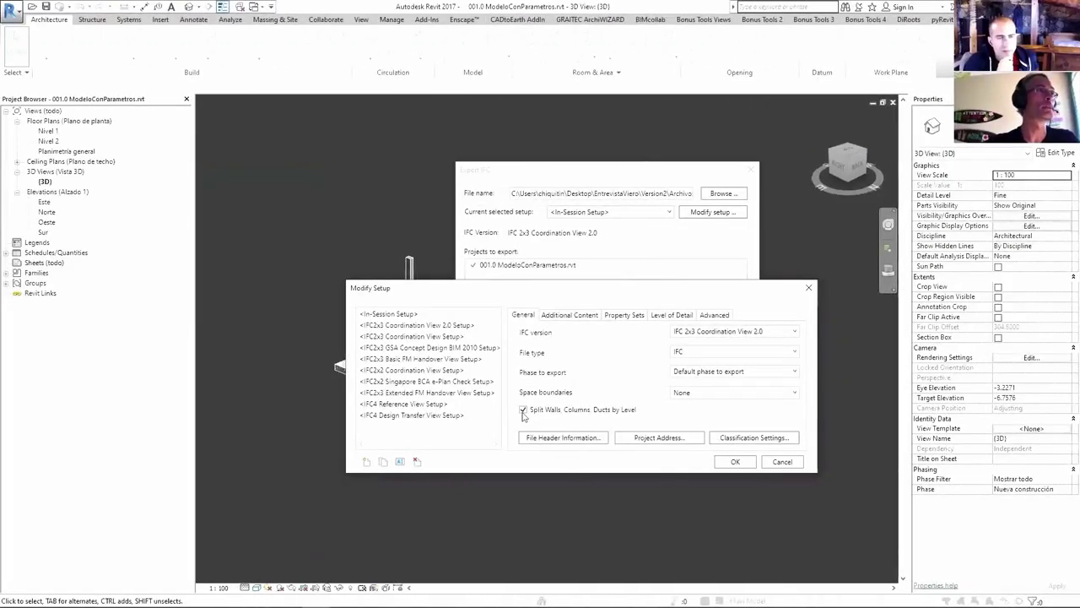
Review the IFC2x3 Coordination View 2.0 setup's Additional Content options and close both export dialogs.
{"action": "left_click", "coordinate": [571, 315]}
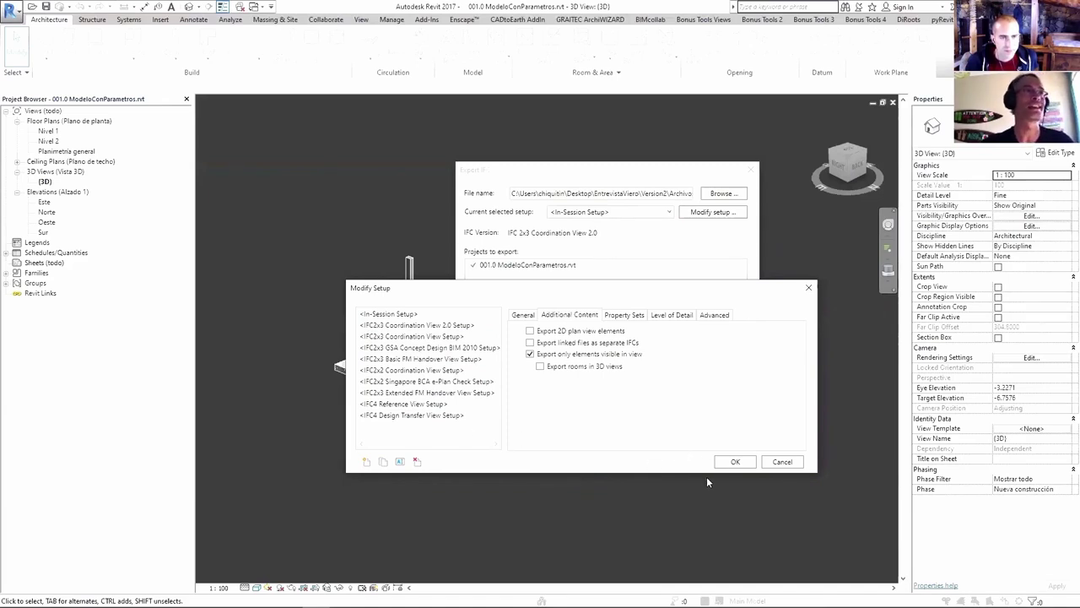
{"action": "left_click", "coordinate": [731, 462]}
{"action": "key", "text": "Escape"}
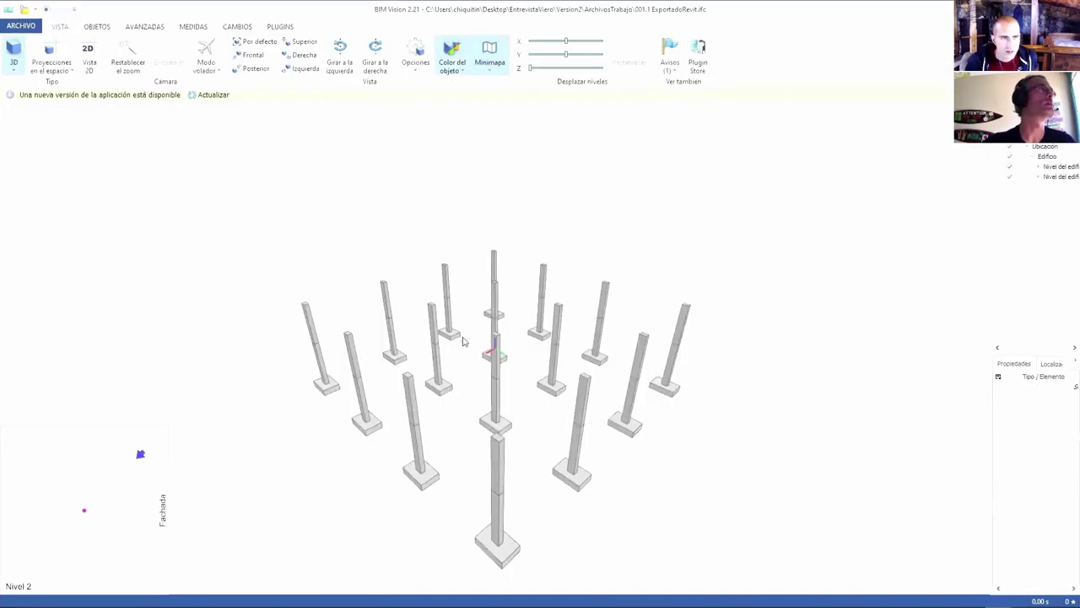
Orbit and zoom the ExportadoRevit.ifc columns-on-footings model, selecting a footing to read its properties.
{"action": "mouse_move", "coordinate": [517, 377]}
{"action": "left_mouse_down"}
{"action": "mouse_move", "coordinate": [563, 429]}
{"action": "mouse_move", "coordinate": [580, 408]}
{"action": "left_mouse_up"}
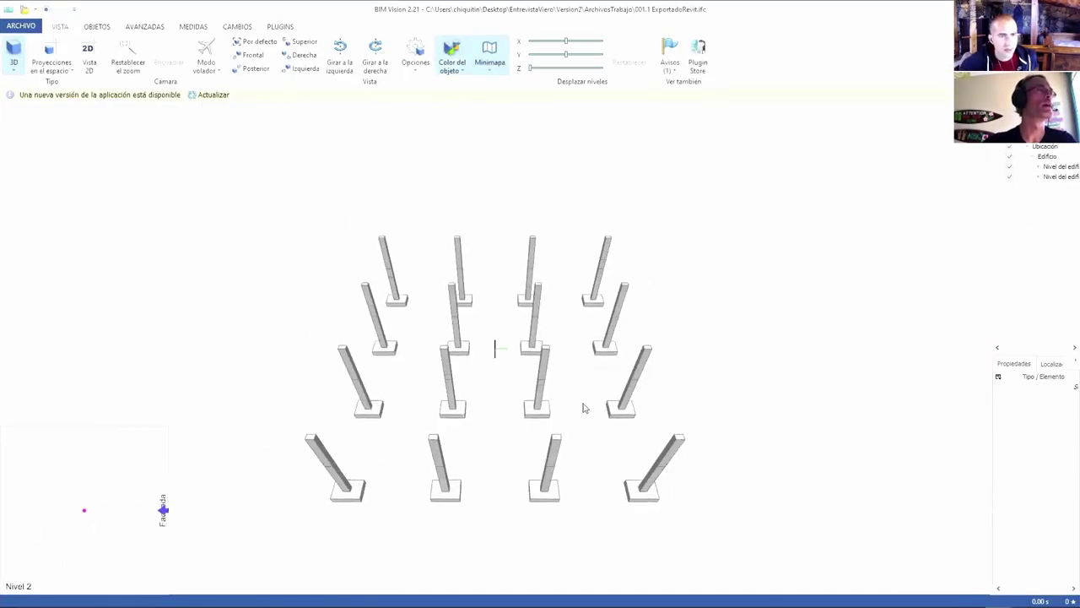
{"action": "scroll", "coordinate": [535, 447], "scroll_direction": "down", "scroll_amount": 3}
{"action": "scroll", "coordinate": [535, 448], "scroll_direction": "up", "scroll_amount": 3}
{"action": "mouse_move", "coordinate": [482, 410]}
{"action": "left_mouse_down"}
{"action": "mouse_move", "coordinate": [520, 424]}
{"action": "mouse_move", "coordinate": [472, 422]}
{"action": "left_mouse_up"}
{"action": "scroll", "coordinate": [476, 413], "scroll_direction": "down", "scroll_amount": 1}
{"action": "scroll", "coordinate": [421, 270], "scroll_direction": "up", "scroll_amount": 2}
{"action": "left_click", "coordinate": [422, 265]}
{"action": "left_click_drag", "start_coordinate": [422, 265], "coordinate": [355, 338]}
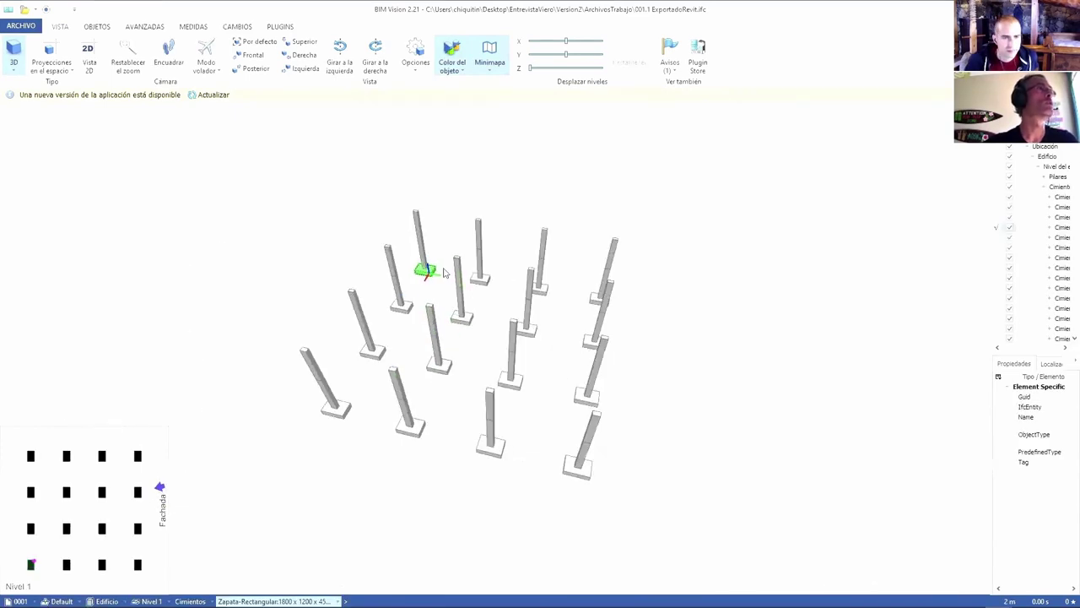
{"action": "scroll", "coordinate": [287, 404], "scroll_direction": "up", "scroll_amount": 2}
{"action": "scroll", "coordinate": [316, 301], "scroll_direction": "down", "scroll_amount": 1}
{"action": "scroll", "coordinate": [316, 302], "scroll_direction": "down", "scroll_amount": 3}
{"action": "scroll", "coordinate": [315, 301], "scroll_direction": "up", "scroll_amount": 3}
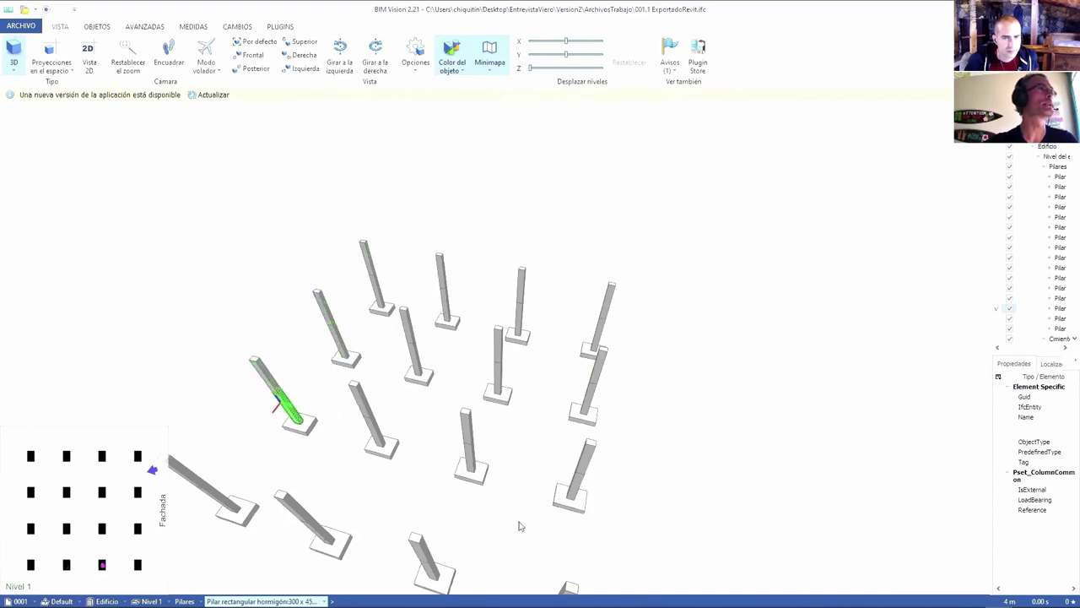
{"action": "scroll", "coordinate": [397, 333], "scroll_direction": "up", "scroll_amount": 2}
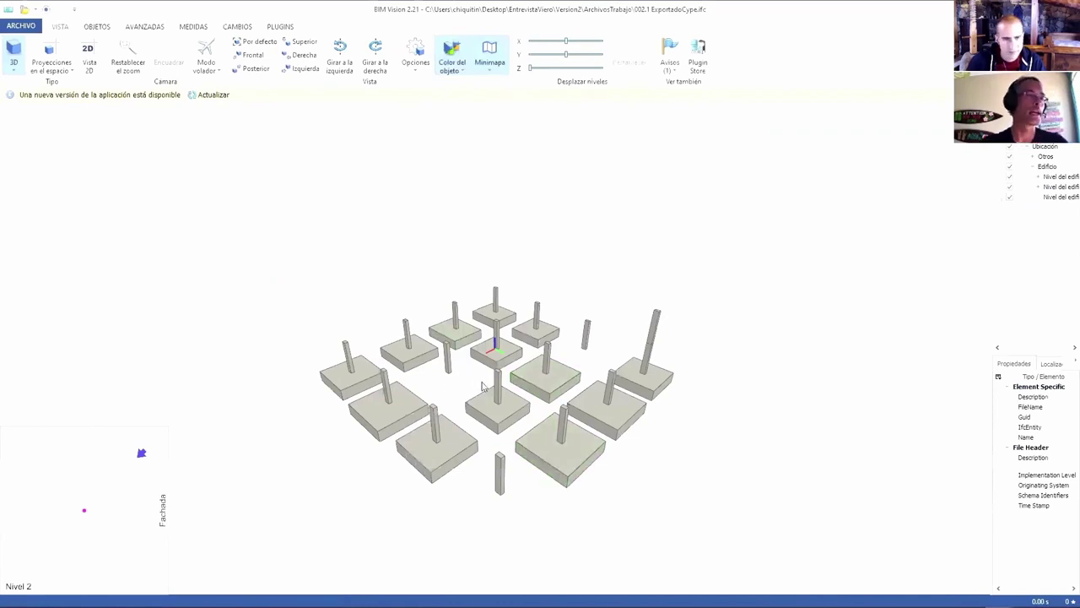
Select pillar P4 in ExportadoCype.ifc and tilt the view down onto the large footings.
{"action": "scroll", "coordinate": [510, 413], "scroll_direction": "down", "scroll_amount": 2}
{"action": "scroll", "coordinate": [504, 332], "scroll_direction": "down", "scroll_amount": 1}
{"action": "scroll", "coordinate": [503, 333], "scroll_direction": "up", "scroll_amount": 6}
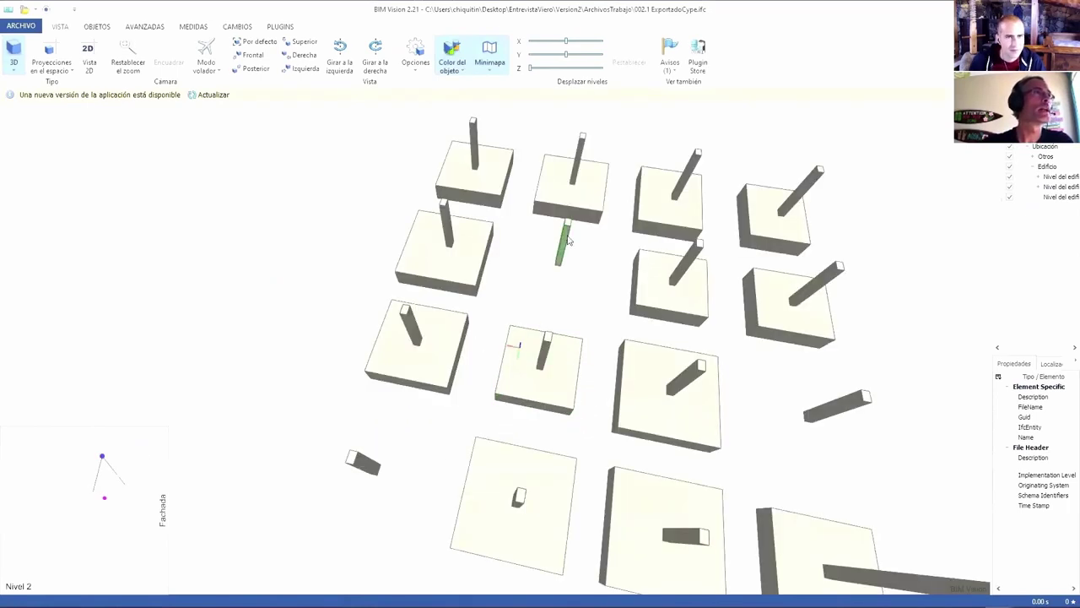
{"action": "left_click", "coordinate": [367, 470]}
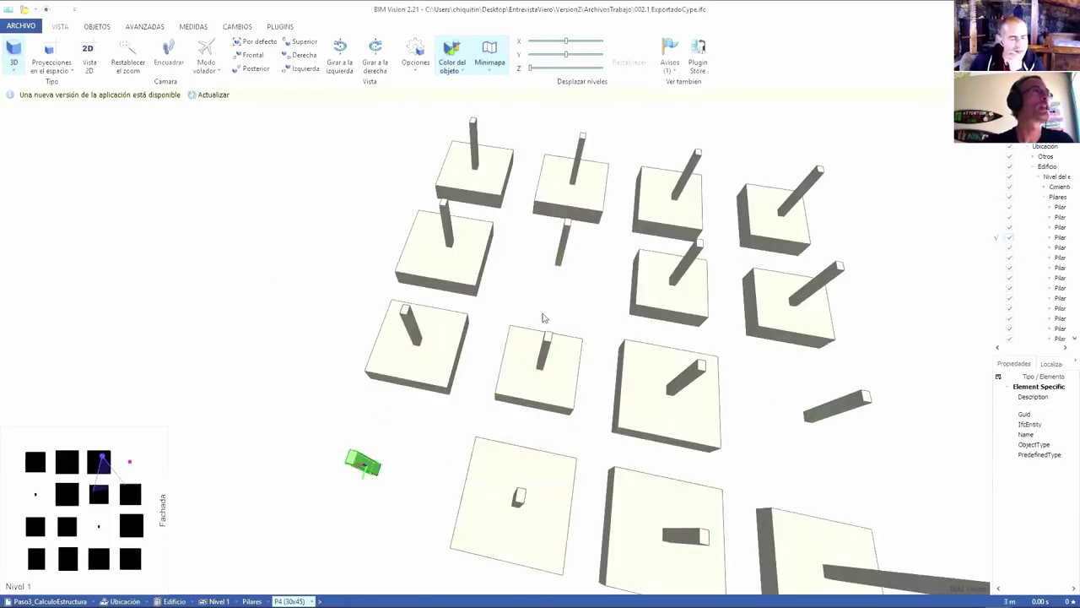
{"action": "scroll", "coordinate": [562, 270], "scroll_direction": "up", "scroll_amount": 2}
{"action": "scroll", "coordinate": [599, 253], "scroll_direction": "up", "scroll_amount": 3}
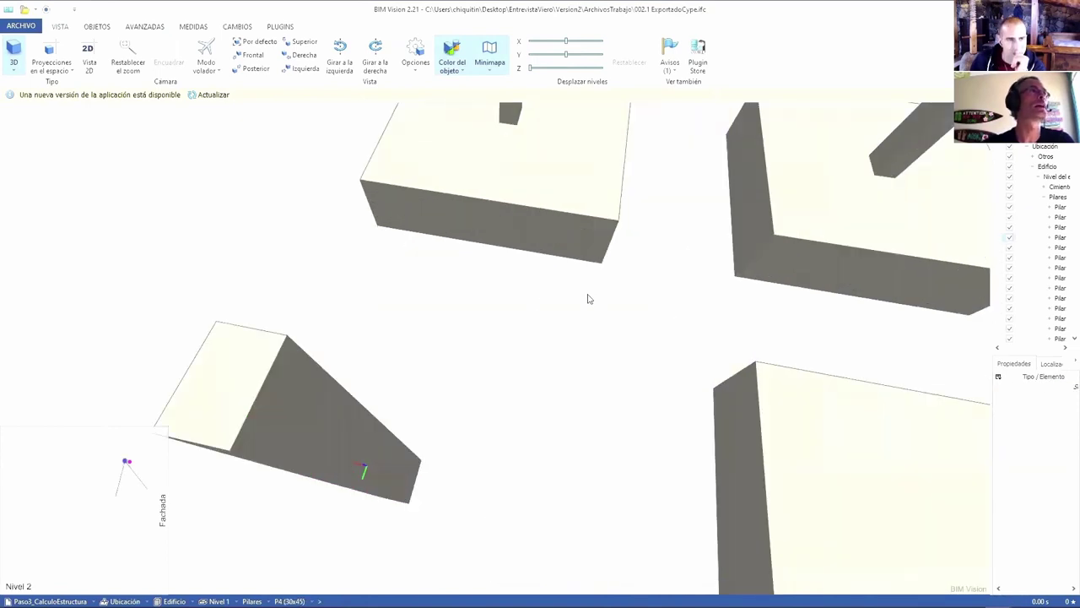
{"action": "scroll", "coordinate": [600, 306], "scroll_direction": "down", "scroll_amount": 5}
{"action": "mouse_move", "coordinate": [582, 337]}
{"action": "left_mouse_down"}
{"action": "mouse_move", "coordinate": [617, 291]}
{"action": "mouse_move", "coordinate": [542, 361]}
{"action": "mouse_move", "coordinate": [589, 289]}
{"action": "mouse_move", "coordinate": [534, 356]}
{"action": "left_mouse_up"}
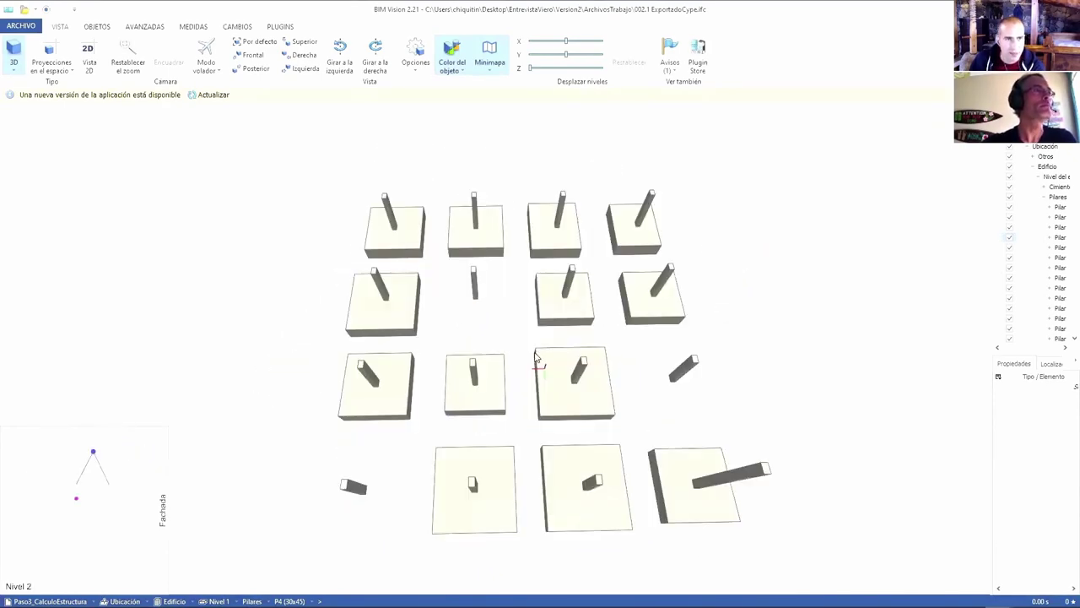
Restore the CYPE window, then bring the ExportadoRevit window forward and snap it to the left half.
{"action": "double_click", "coordinate": [664, 10]}
{"action": "left_click", "coordinate": [351, 49]}
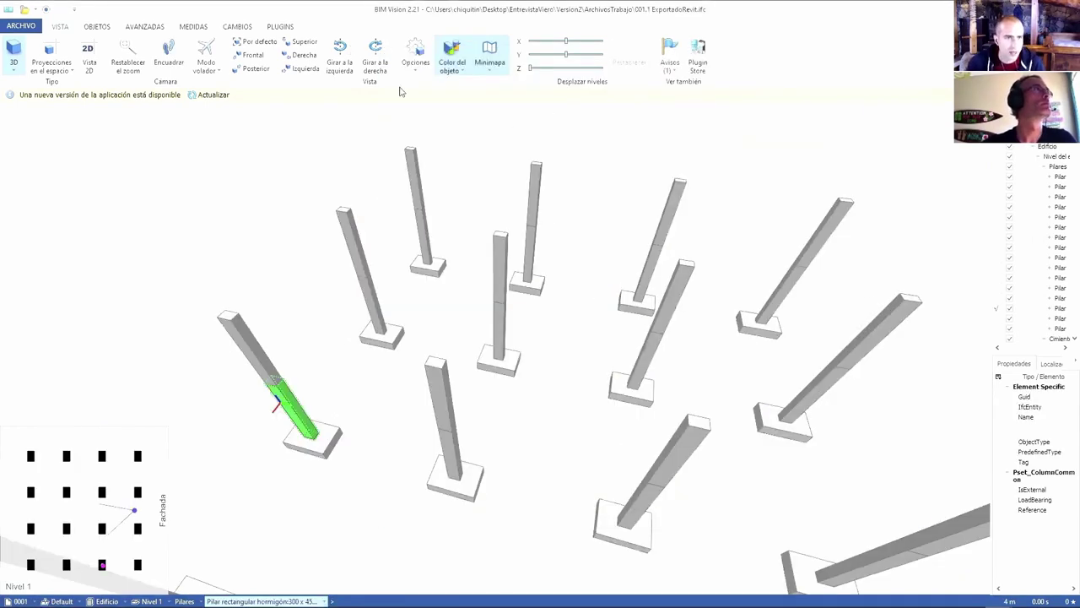
{"action": "key", "text": "super+Left"}
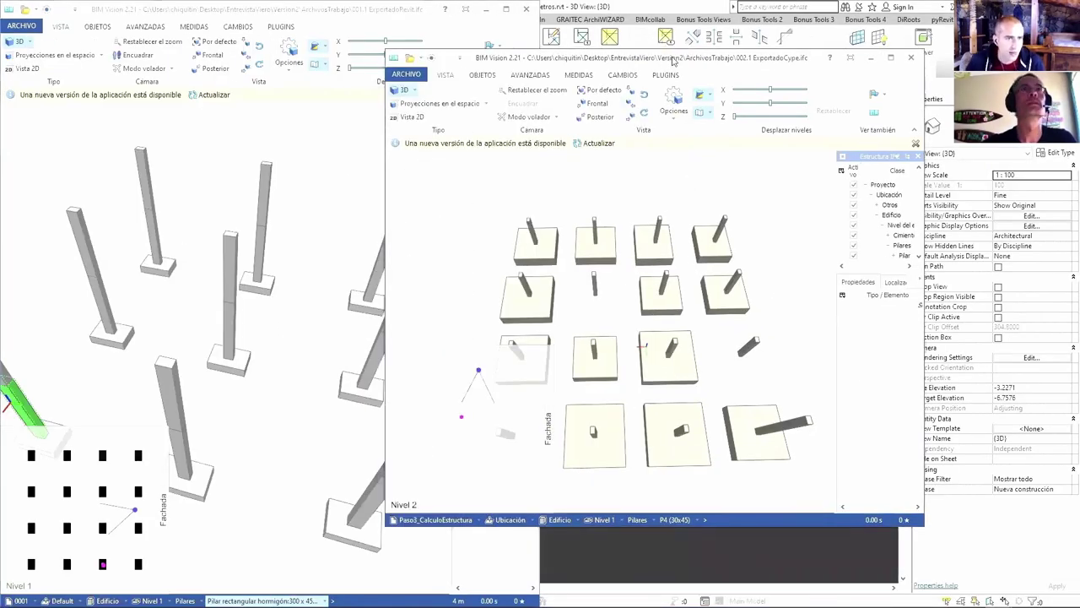
Place the CYPE window on the right half and orbit both models into comparable views.
{"action": "left_click_drag", "start_coordinate": [673, 60], "coordinate": [1076, 158]}
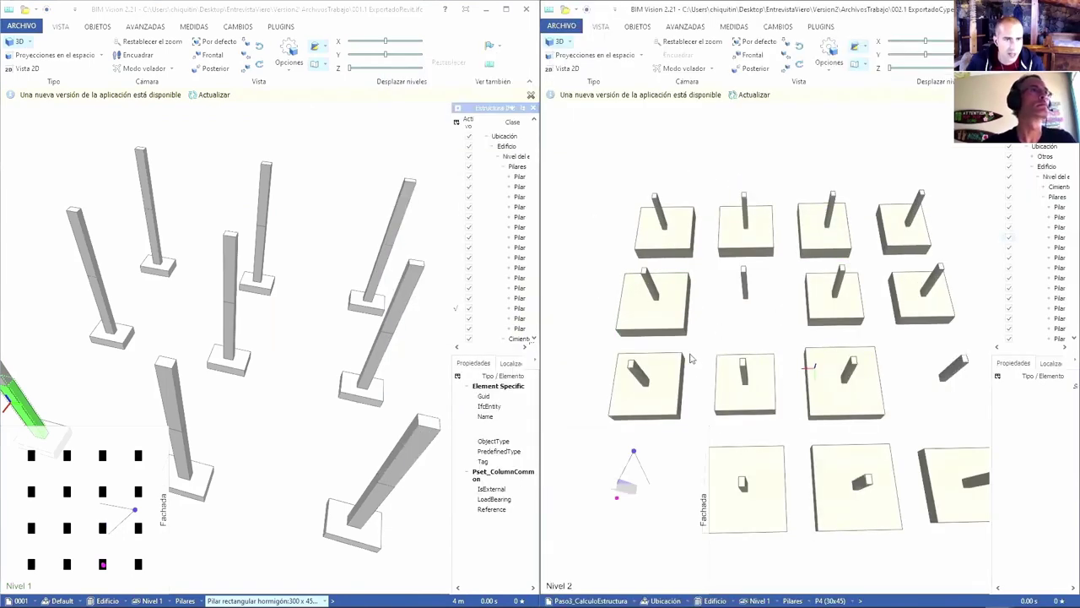
{"action": "left_click_drag", "start_coordinate": [719, 347], "coordinate": [641, 428]}
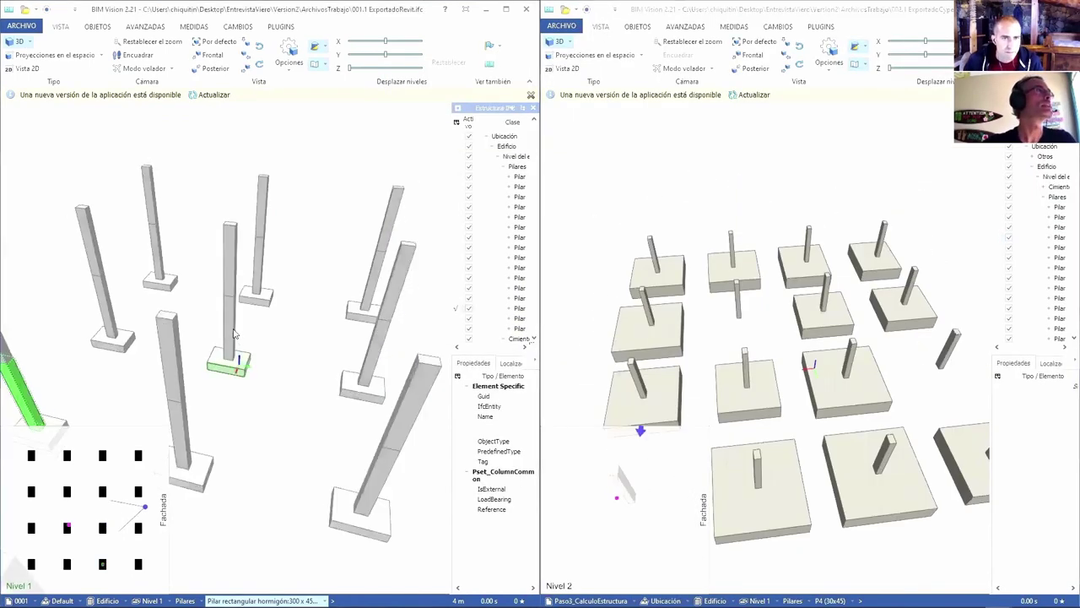
{"action": "mouse_move", "coordinate": [278, 354]}
{"action": "left_mouse_down"}
{"action": "mouse_move", "coordinate": [228, 364]}
{"action": "mouse_move", "coordinate": [249, 338]}
{"action": "left_mouse_up"}
{"action": "scroll", "coordinate": [228, 365], "scroll_direction": "down", "scroll_amount": 5}
{"action": "scroll", "coordinate": [236, 354], "scroll_direction": "up", "scroll_amount": 2}
{"action": "scroll", "coordinate": [236, 342], "scroll_direction": "up", "scroll_amount": 3}
{"action": "scroll", "coordinate": [196, 344], "scroll_direction": "down", "scroll_amount": 1}
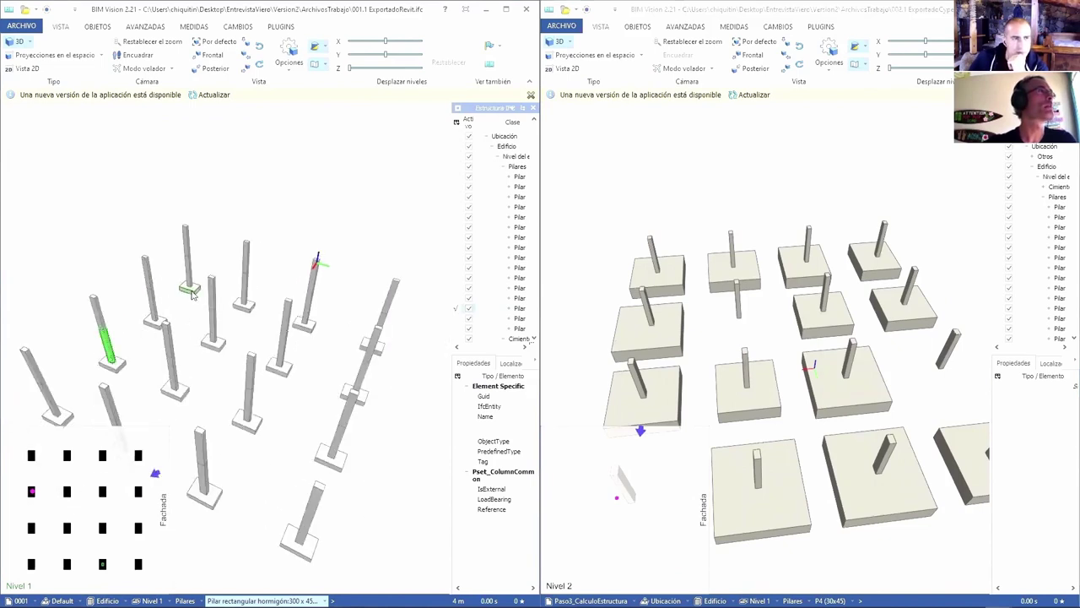
Select two Revit footings in turn to read their sizes, then re-orbit the CYPE footings.
{"action": "left_click", "coordinate": [191, 291]}
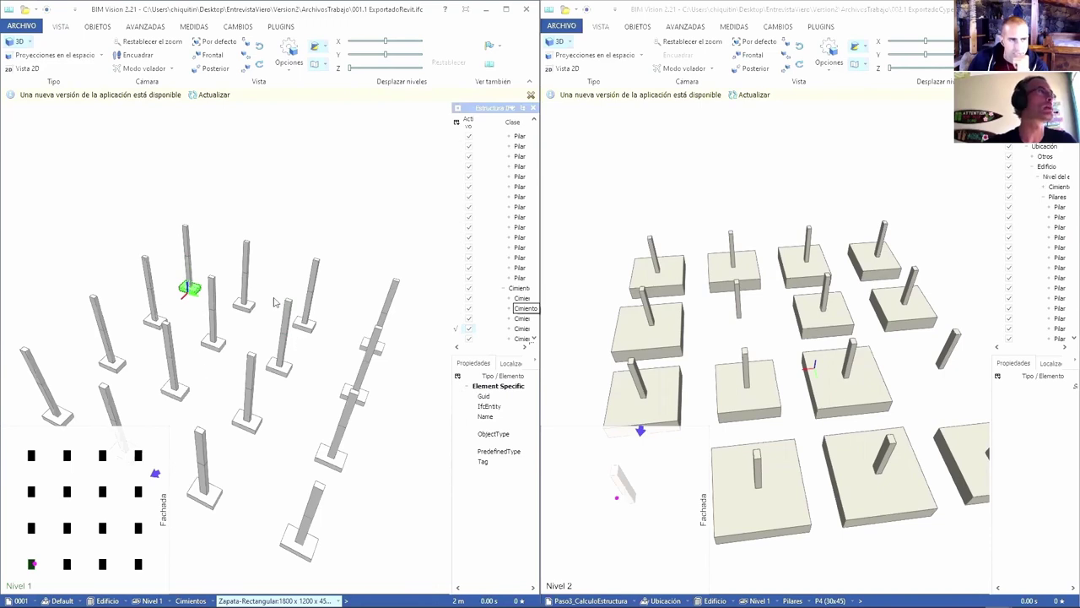
{"action": "left_click", "coordinate": [207, 372]}
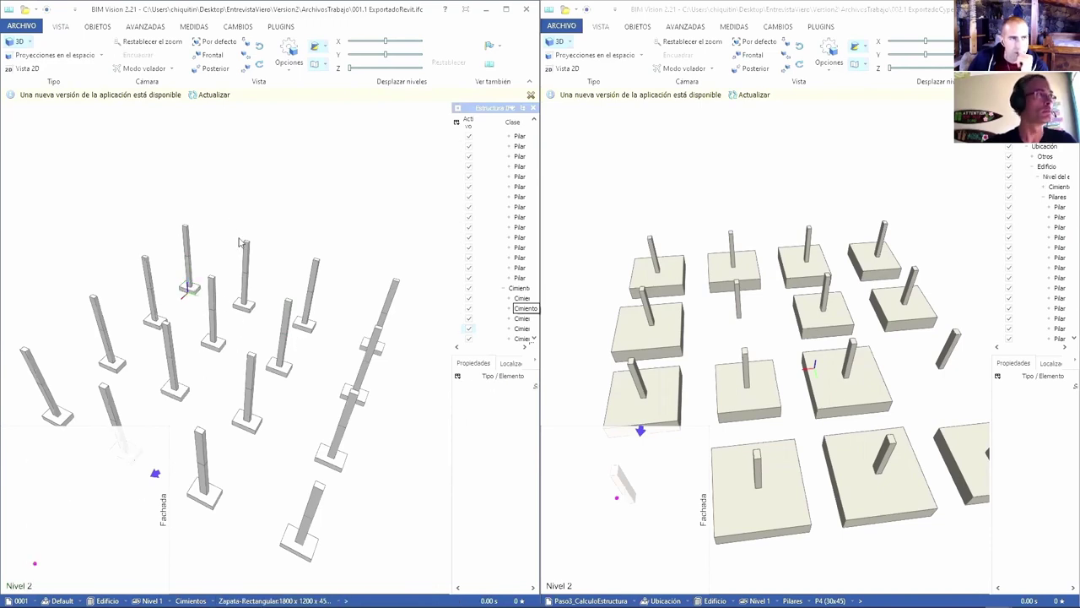
{"action": "left_click", "coordinate": [243, 307]}
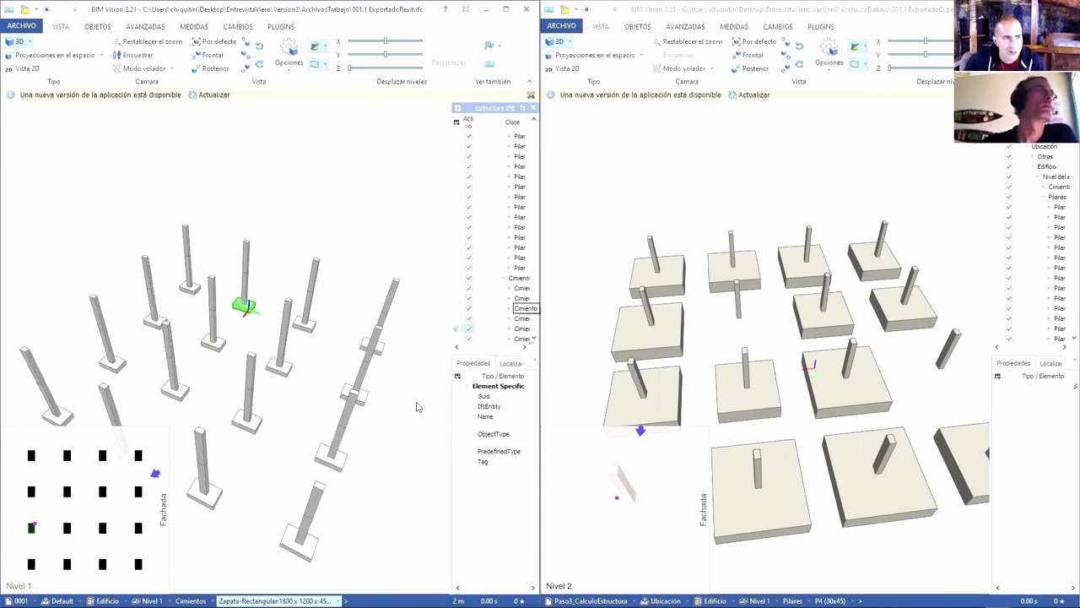
{"action": "left_click", "coordinate": [282, 248]}
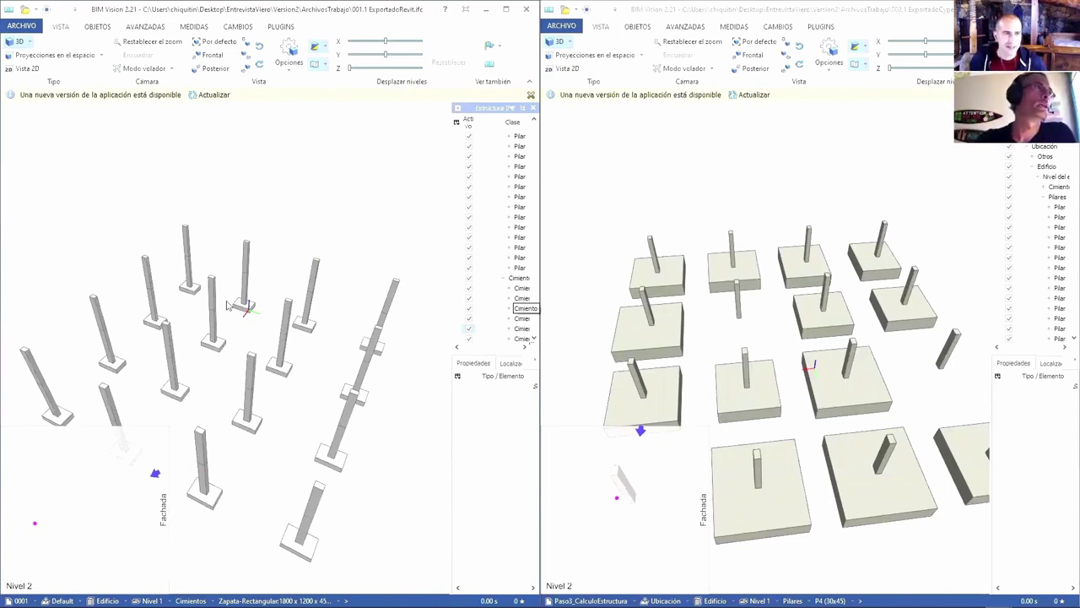
{"action": "left_click_drag", "start_coordinate": [588, 298], "coordinate": [716, 291]}
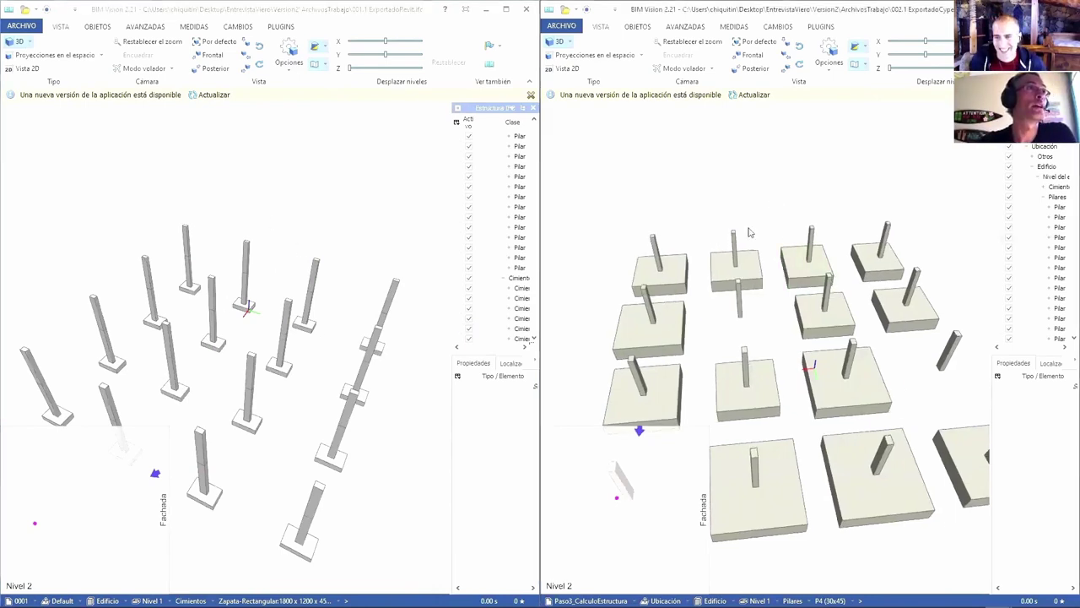
{"action": "left_click_drag", "start_coordinate": [749, 232], "coordinate": [746, 230]}
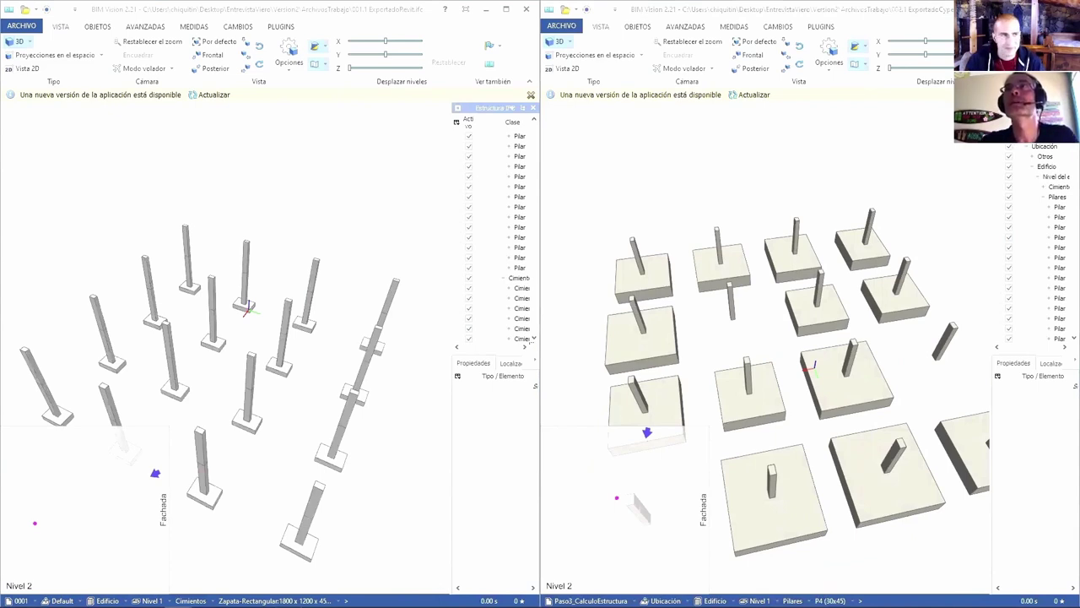
{"action": "scroll", "coordinate": [341, 296], "scroll_direction": "down", "scroll_amount": 5}
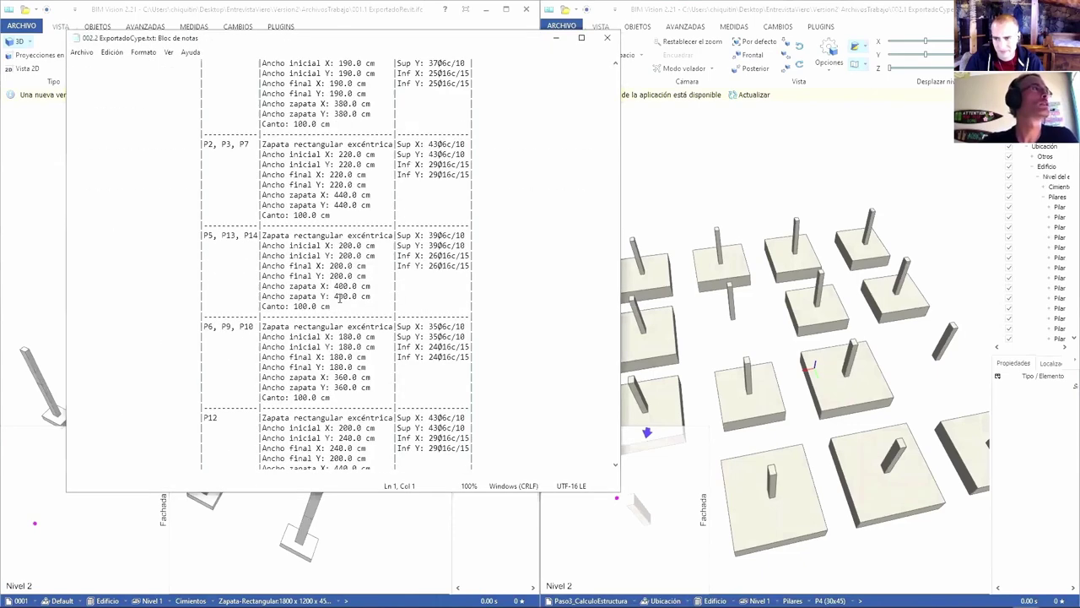
{"action": "scroll", "coordinate": [342, 295], "scroll_direction": "down", "scroll_amount": 5}
{"action": "scroll", "coordinate": [341, 296], "scroll_direction": "down", "scroll_amount": 5}
{"action": "scroll", "coordinate": [341, 296], "scroll_direction": "down", "scroll_amount": 10}
{"action": "scroll", "coordinate": [342, 295], "scroll_direction": "up", "scroll_amount": 15}
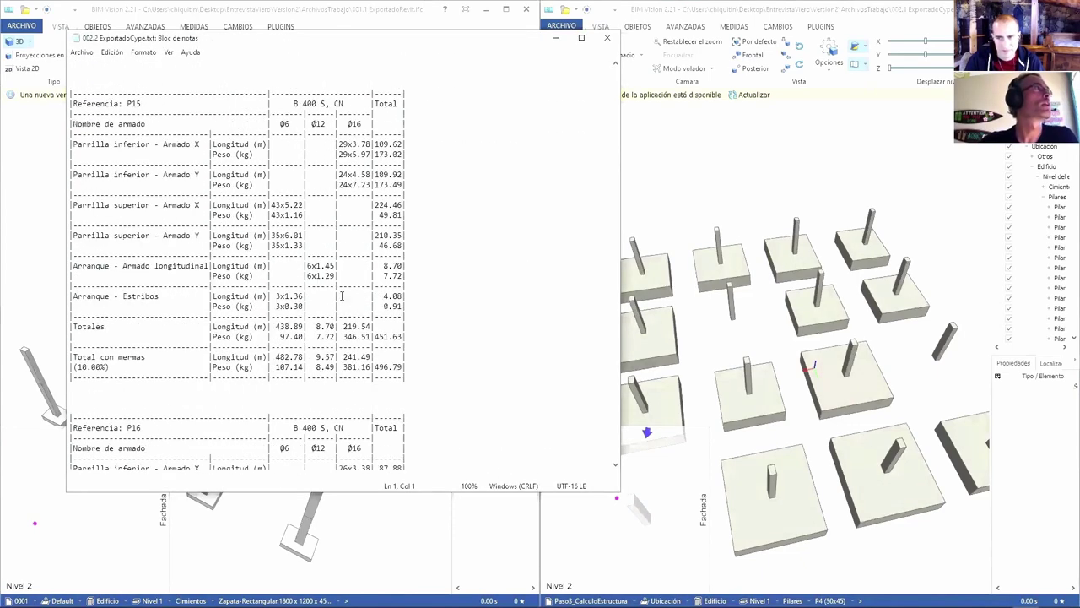
{"action": "scroll", "coordinate": [342, 295], "scroll_direction": "up", "scroll_amount": 10}
{"action": "scroll", "coordinate": [342, 296], "scroll_direction": "up", "scroll_amount": 10}
{"action": "scroll", "coordinate": [261, 287], "scroll_direction": "down", "scroll_amount": 1}
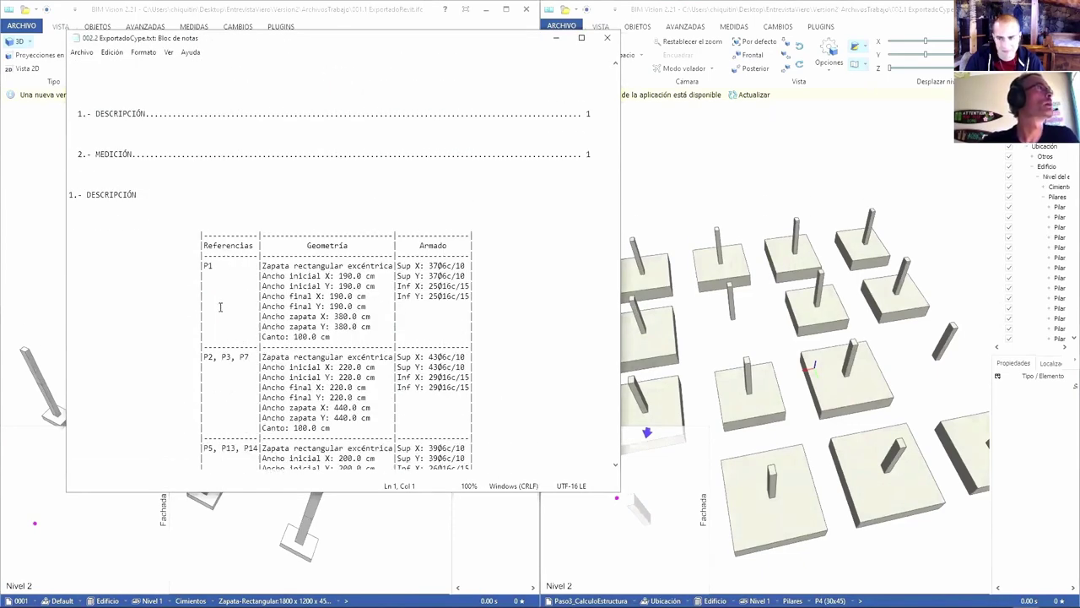
{"action": "scroll", "coordinate": [263, 253], "scroll_direction": "down", "scroll_amount": 1}
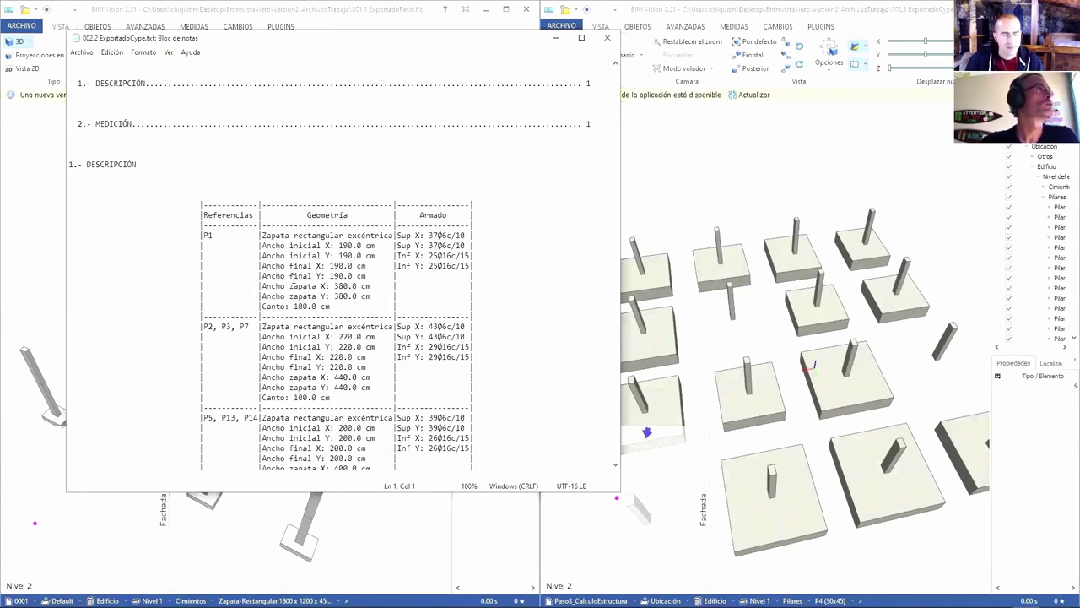
{"action": "left_click_drag", "start_coordinate": [428, 236], "coordinate": [428, 258]}
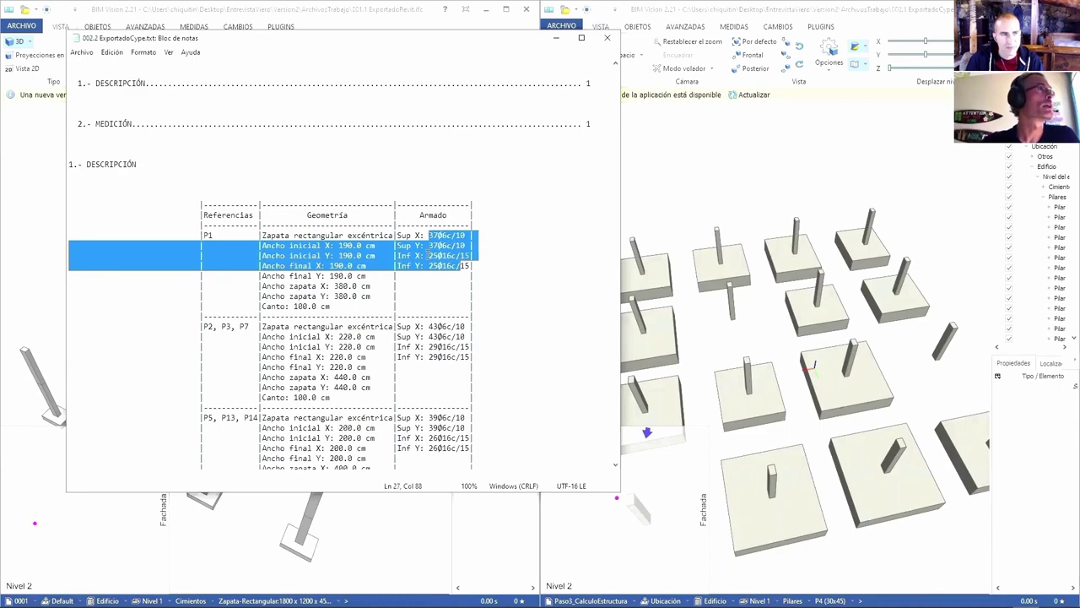
{"action": "left_click", "coordinate": [417, 237]}
{"action": "scroll", "coordinate": [313, 278], "scroll_direction": "down", "scroll_amount": 10}
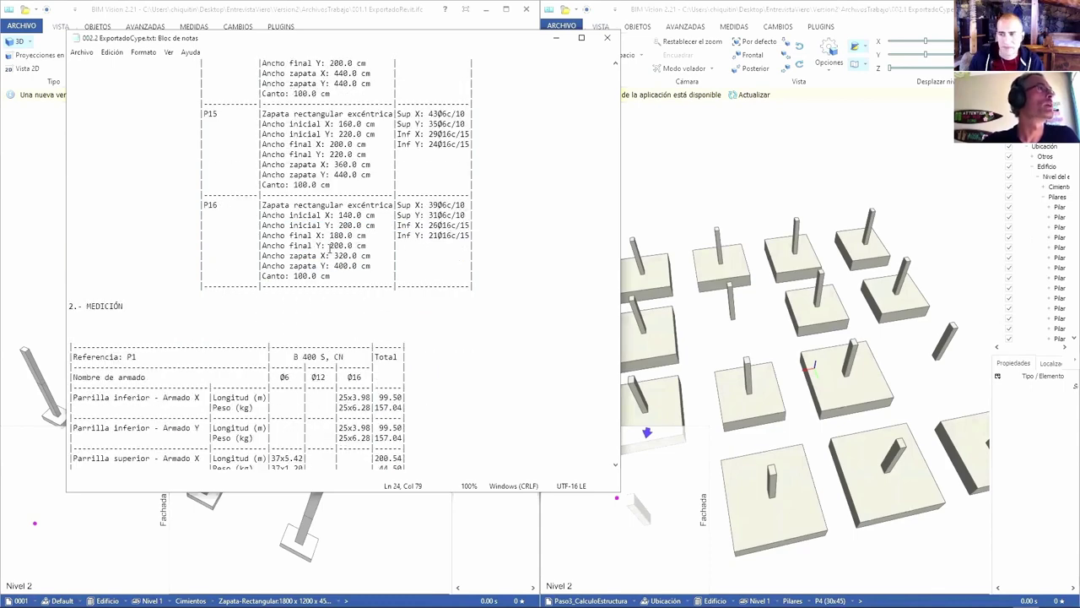
{"action": "scroll", "coordinate": [253, 279], "scroll_direction": "down", "scroll_amount": 1}
{"action": "scroll", "coordinate": [228, 278], "scroll_direction": "down", "scroll_amount": 1}
{"action": "scroll", "coordinate": [210, 279], "scroll_direction": "down", "scroll_amount": 2}
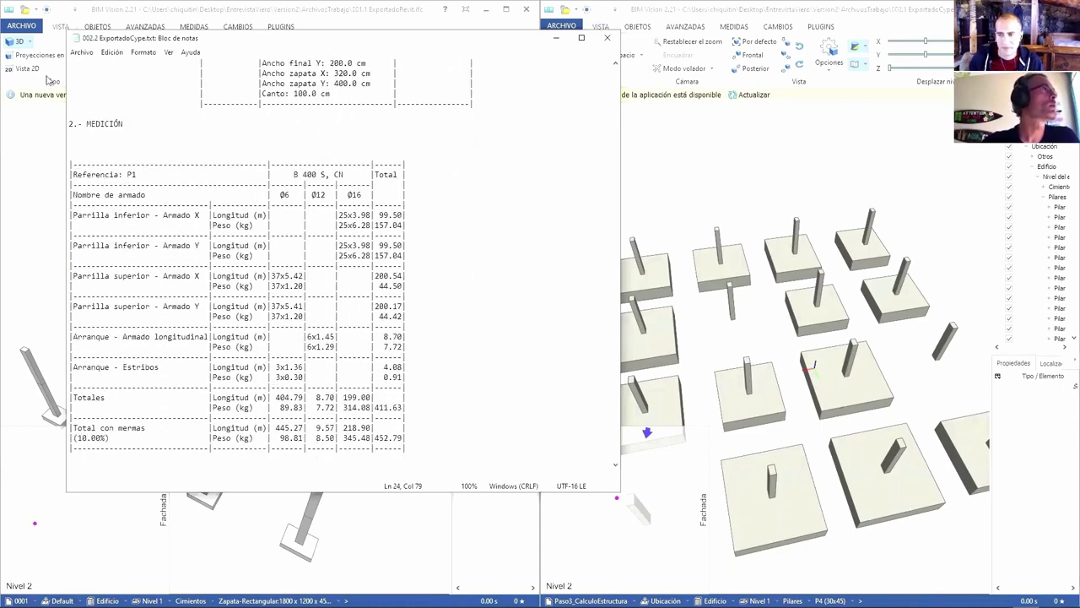
{"action": "double_click", "coordinate": [103, 153]}
{"action": "scroll", "coordinate": [165, 184], "scroll_direction": "down", "scroll_amount": 2}
{"action": "scroll", "coordinate": [164, 184], "scroll_direction": "down", "scroll_amount": 5}
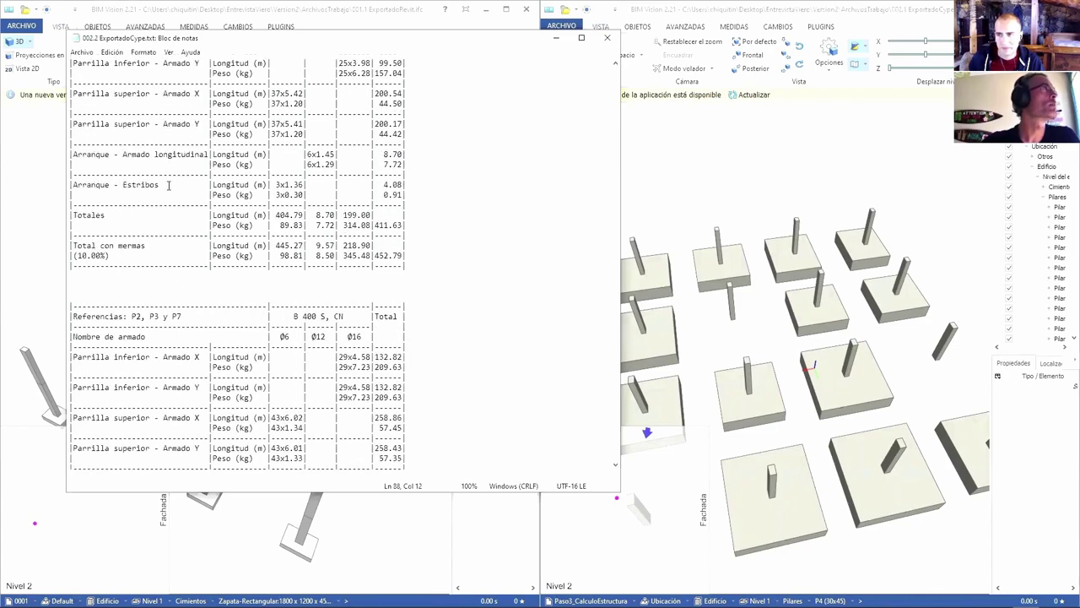
{"action": "scroll", "coordinate": [186, 192], "scroll_direction": "up", "scroll_amount": 4}
{"action": "scroll", "coordinate": [211, 200], "scroll_direction": "up", "scroll_amount": 2}
{"action": "scroll", "coordinate": [247, 212], "scroll_direction": "up", "scroll_amount": 5}
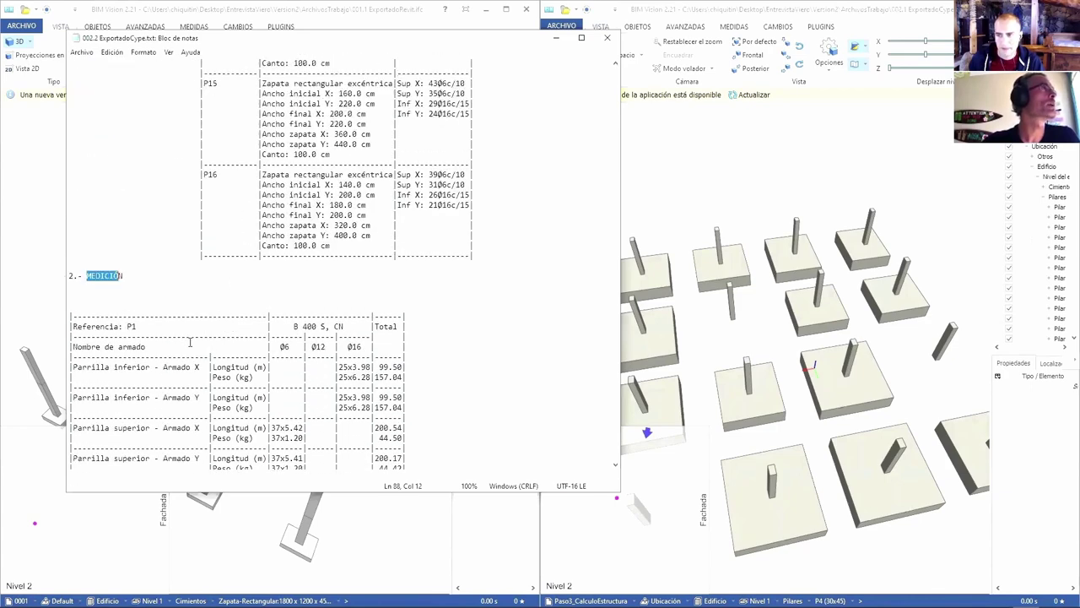
{"action": "scroll", "coordinate": [190, 341], "scroll_direction": "up", "scroll_amount": 6}
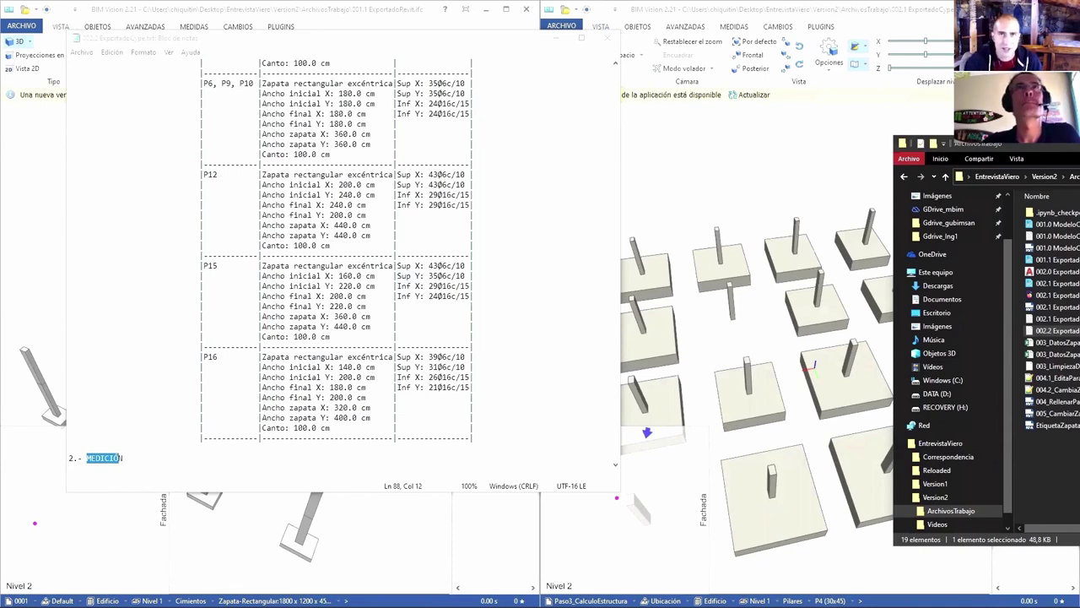
Close File Explorer, move the CYPE text report aside, select pillar P11, and put Notepad away.
{"action": "key", "text": "alt+F4"}
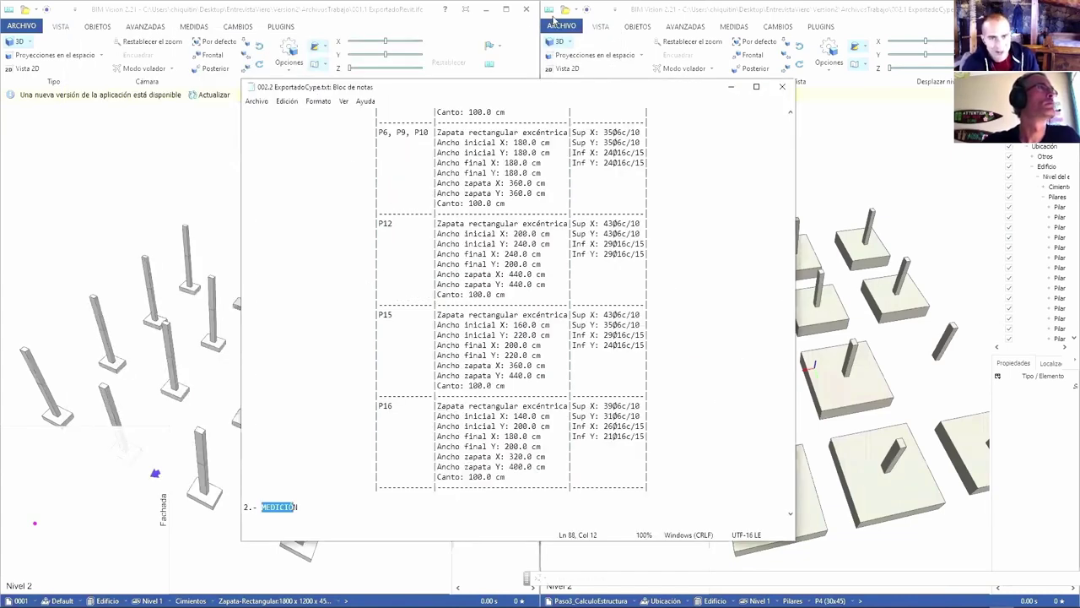
{"action": "left_click_drag", "start_coordinate": [594, 88], "coordinate": [605, 89]}
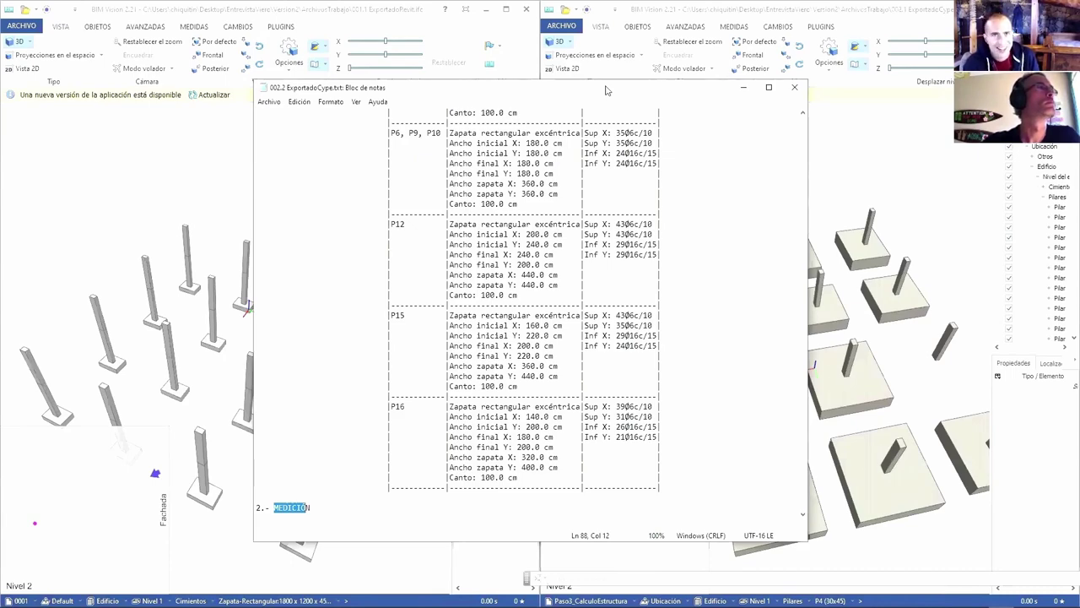
{"action": "left_click_drag", "start_coordinate": [605, 89], "coordinate": [262, 83]}
{"action": "left_click", "coordinate": [731, 312]}
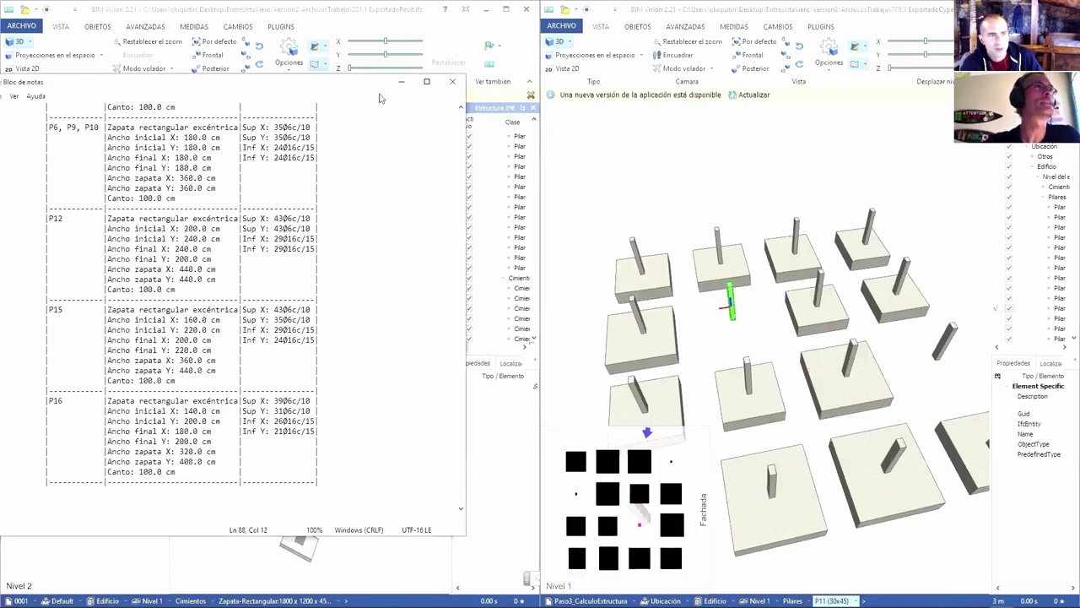
{"action": "key", "text": "alt+Tab"}
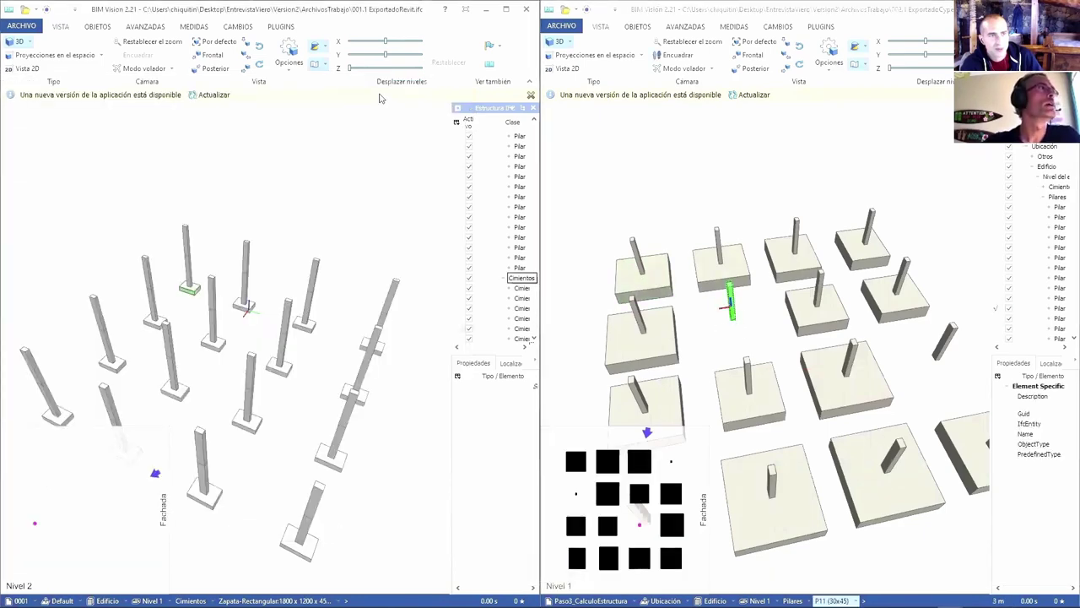
Compare the Revit Zapata-Rectangular 1800 x 1200 footing with CYPE footing P13, then select Cimientos.
{"action": "left_click", "coordinate": [191, 289]}
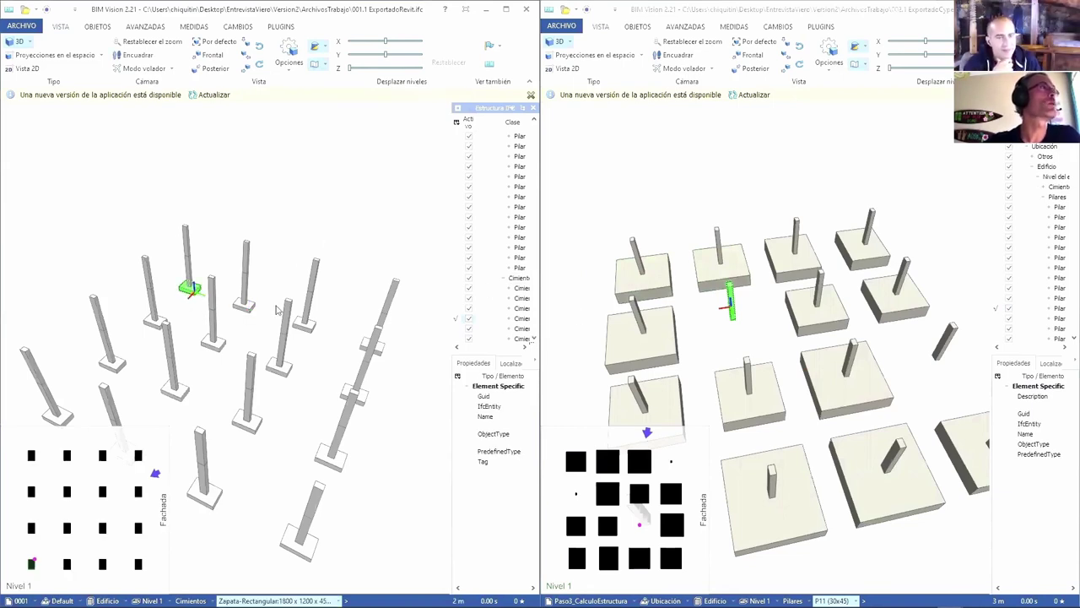
{"action": "left_click", "coordinate": [628, 296]}
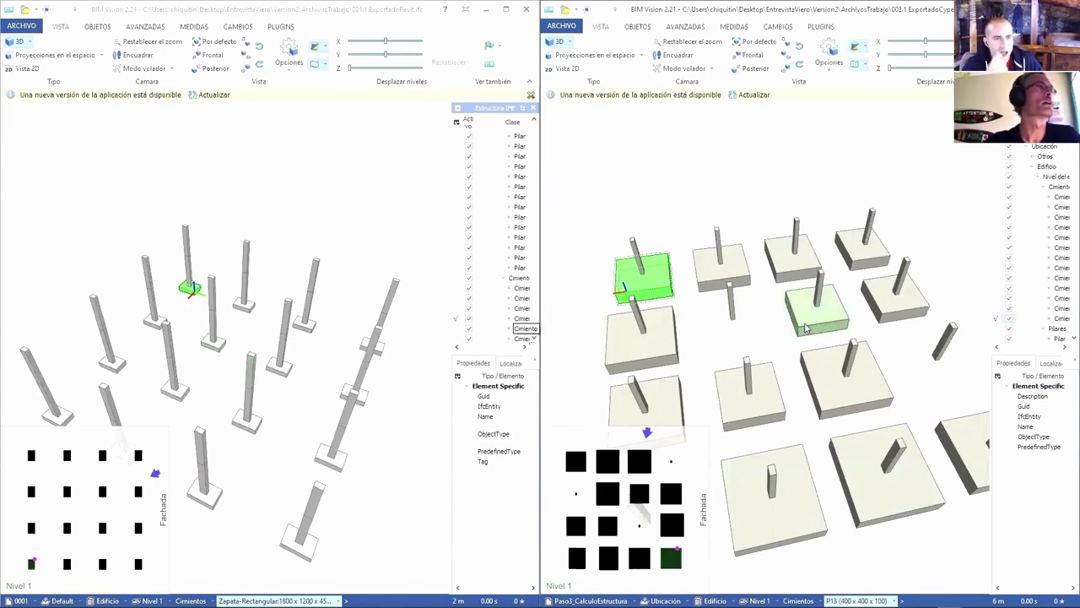
{"action": "left_click", "coordinate": [747, 194]}
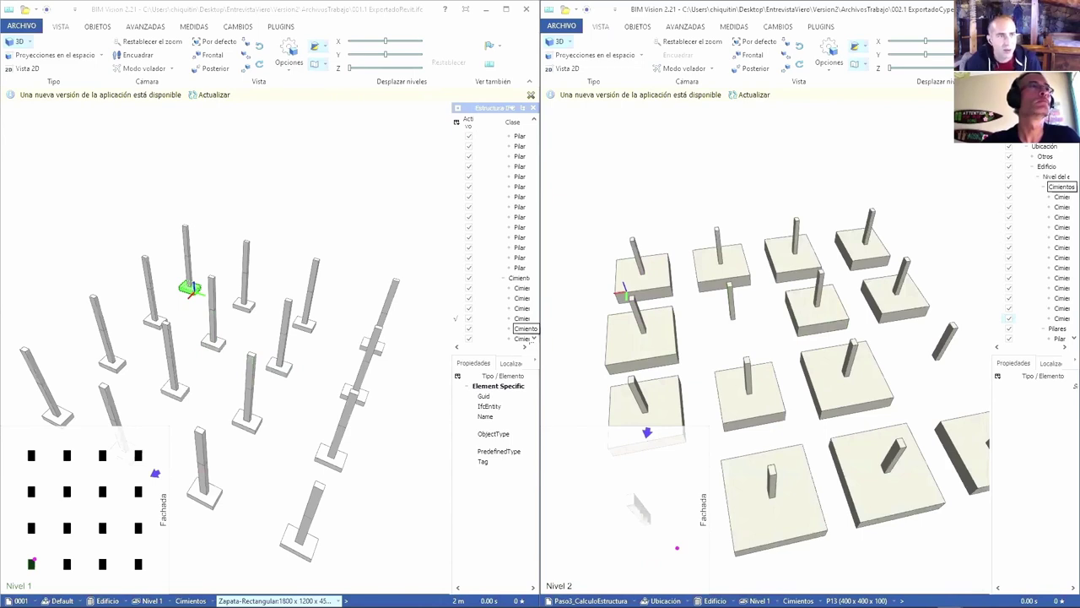
{"action": "left_click", "coordinate": [805, 181]}
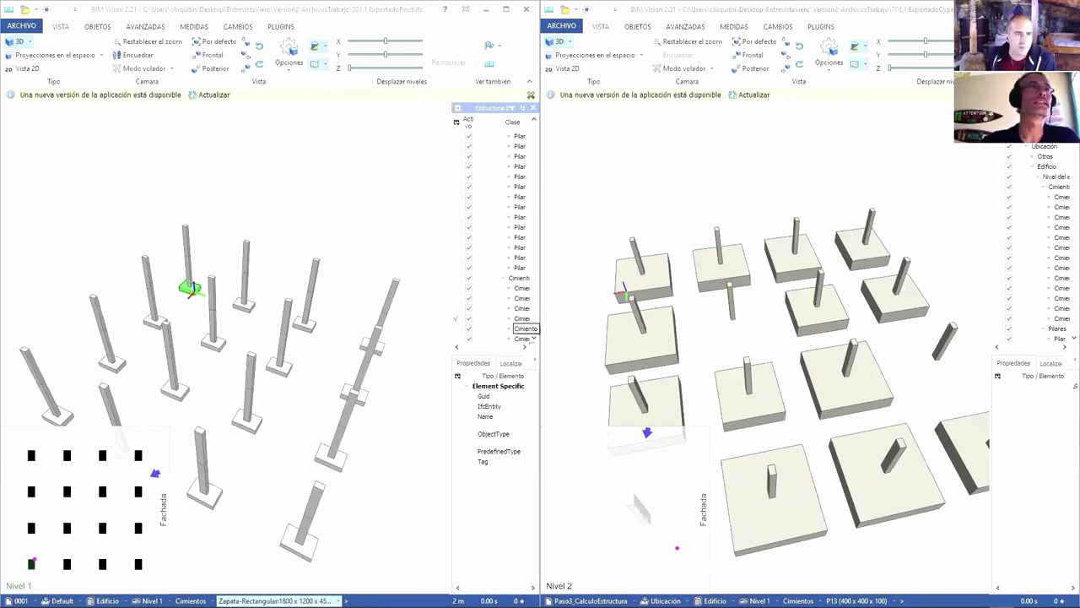
{"action": "left_click", "coordinate": [1061, 186]}
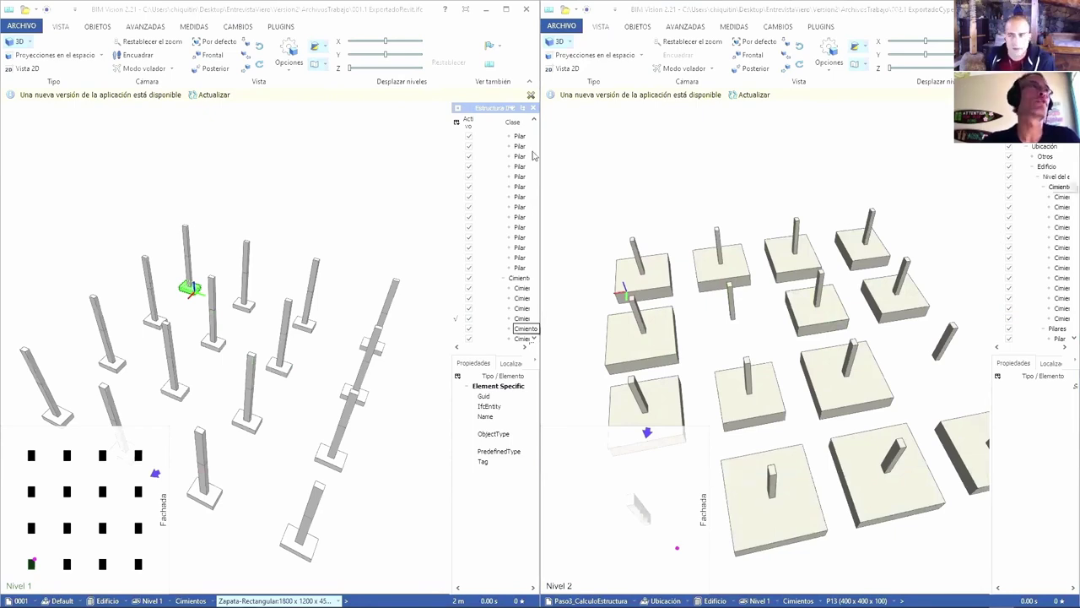
Widen the CYPE model window, orbit across the footings and select footing P12.
{"action": "left_click_drag", "start_coordinate": [538, 222], "coordinate": [361, 228]}
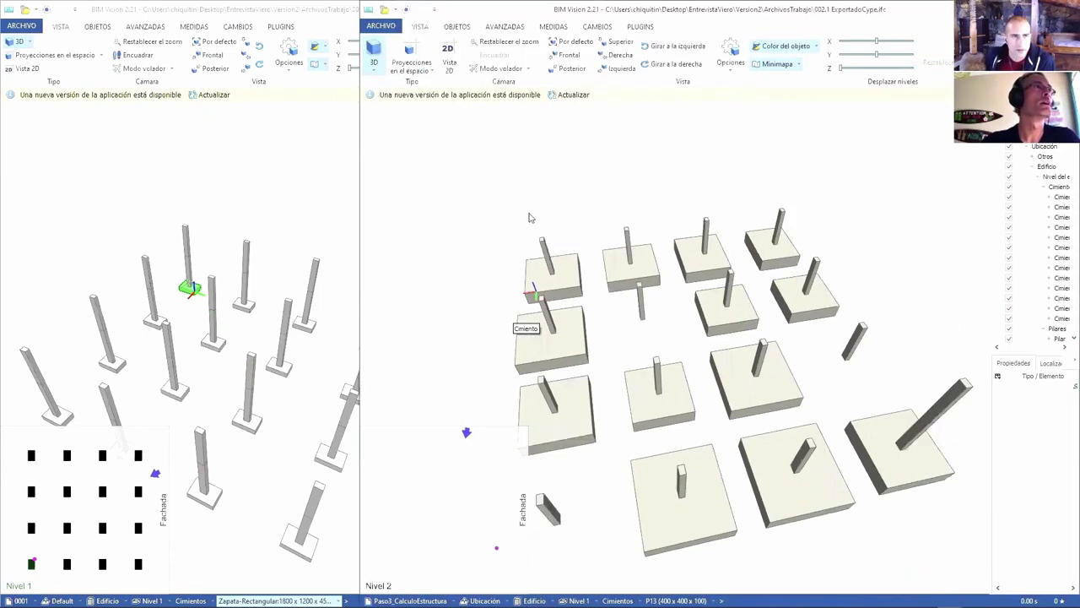
{"action": "scroll", "coordinate": [523, 278], "scroll_direction": "down", "scroll_amount": 3}
{"action": "scroll", "coordinate": [620, 354], "scroll_direction": "up", "scroll_amount": 5}
{"action": "left_click_drag", "start_coordinate": [621, 355], "coordinate": [588, 340]}
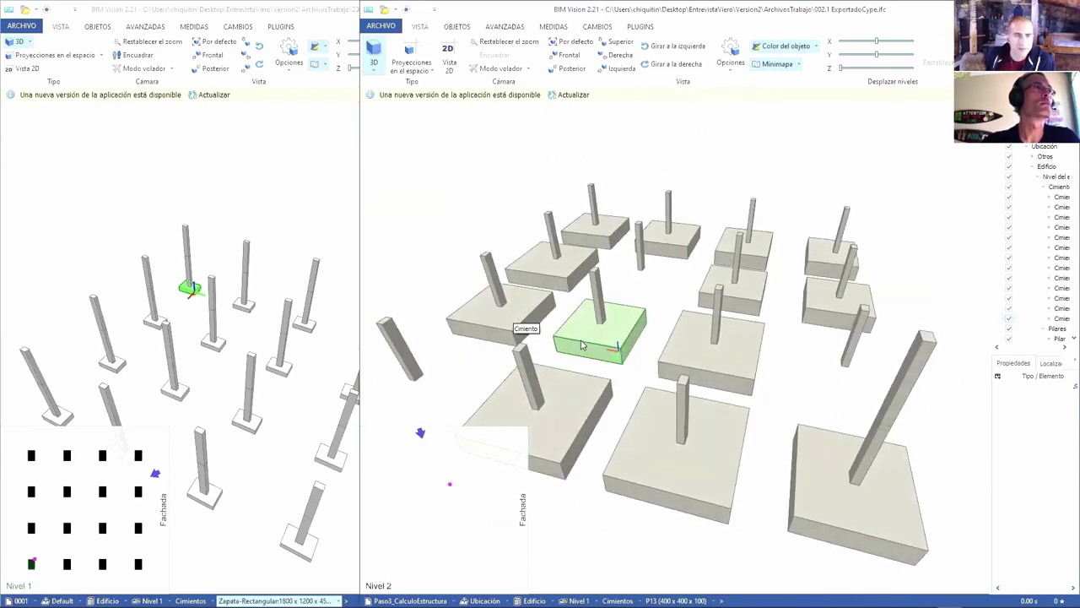
{"action": "mouse_move", "coordinate": [588, 340]}
{"action": "left_mouse_down"}
{"action": "mouse_move", "coordinate": [568, 316]}
{"action": "mouse_move", "coordinate": [580, 314]}
{"action": "mouse_move", "coordinate": [579, 325]}
{"action": "left_mouse_up"}
{"action": "left_click", "coordinate": [564, 262]}
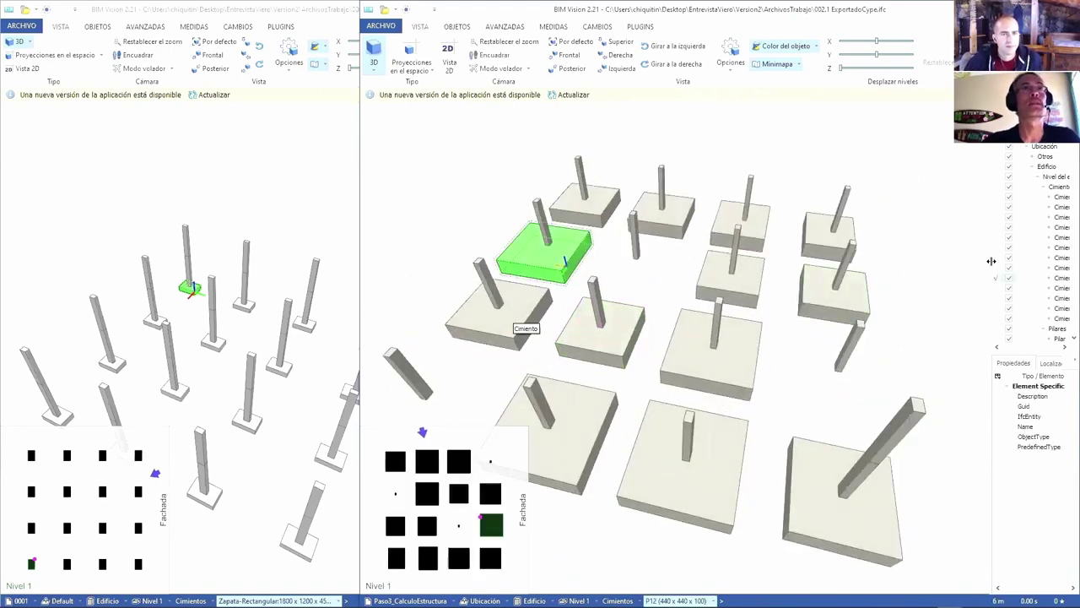
Browse P12's Localización, Clasificación, Relaciones and Propiedades tabs, then select footing P14 (400 x 400 x 100).
{"action": "left_click_drag", "start_coordinate": [992, 266], "coordinate": [794, 268]}
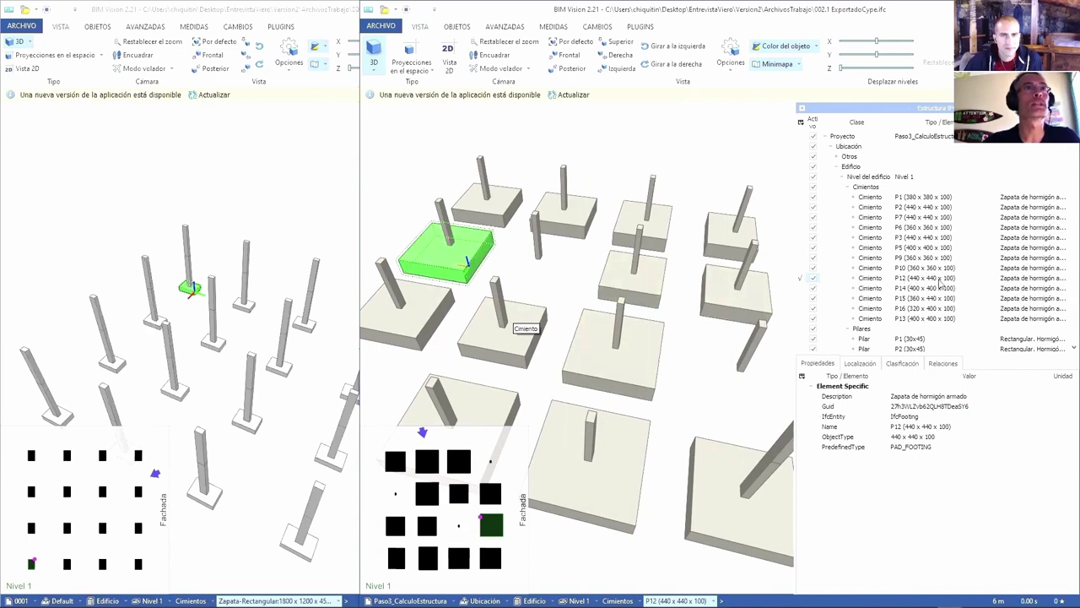
{"action": "left_click", "coordinate": [858, 365]}
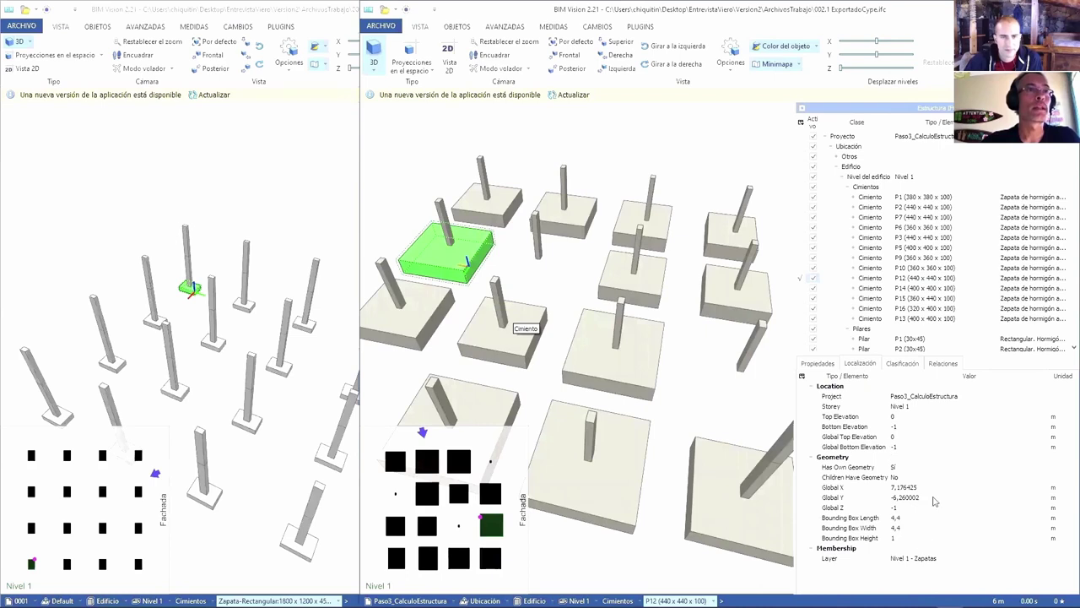
{"action": "left_click", "coordinate": [901, 364]}
{"action": "left_click", "coordinate": [943, 364]}
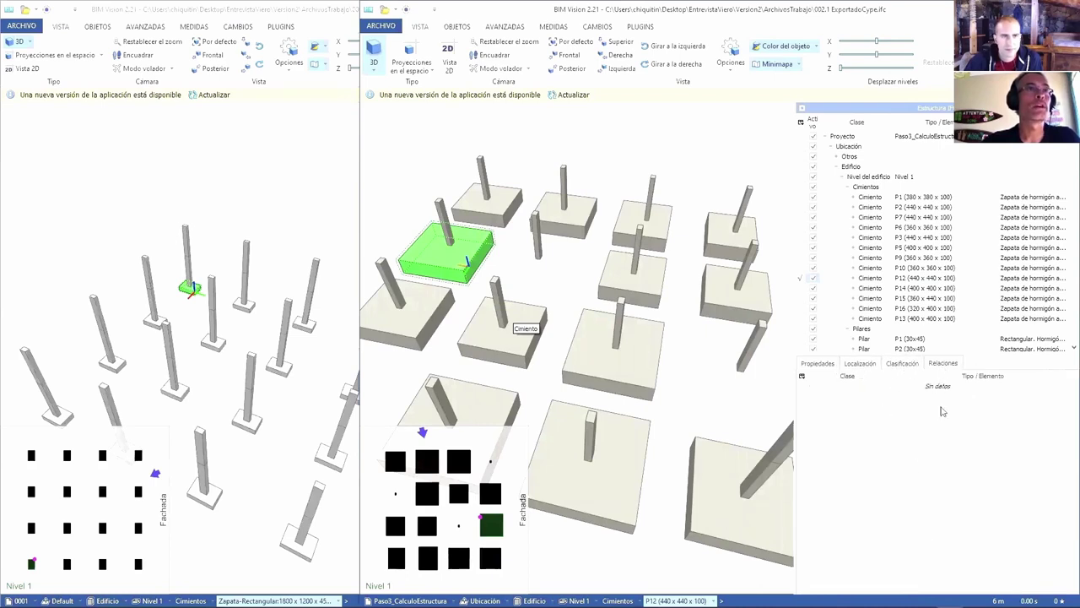
{"action": "left_click", "coordinate": [821, 364]}
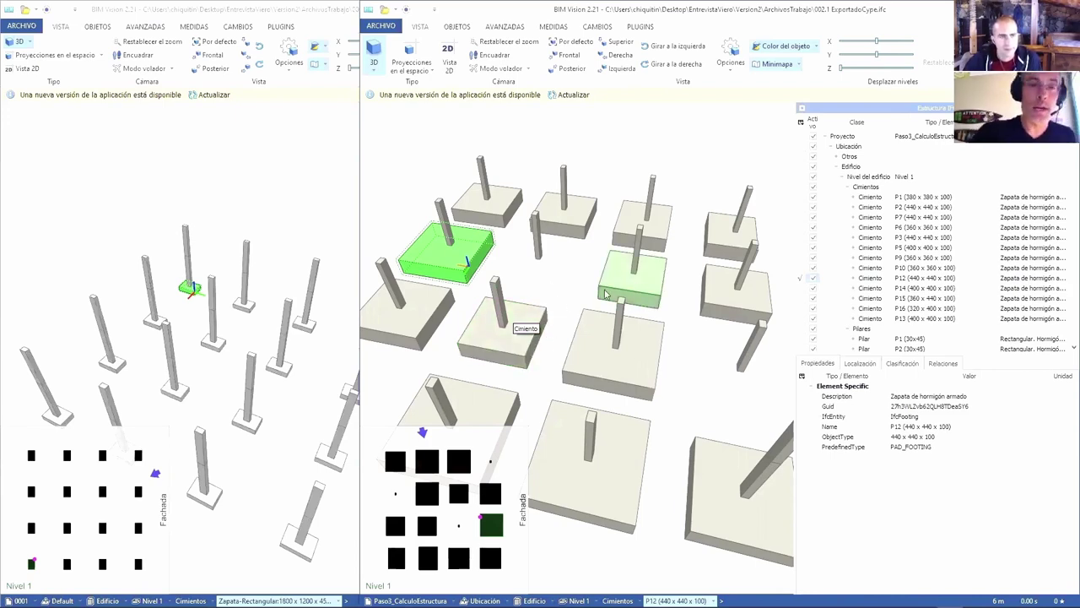
{"action": "left_click", "coordinate": [595, 258]}
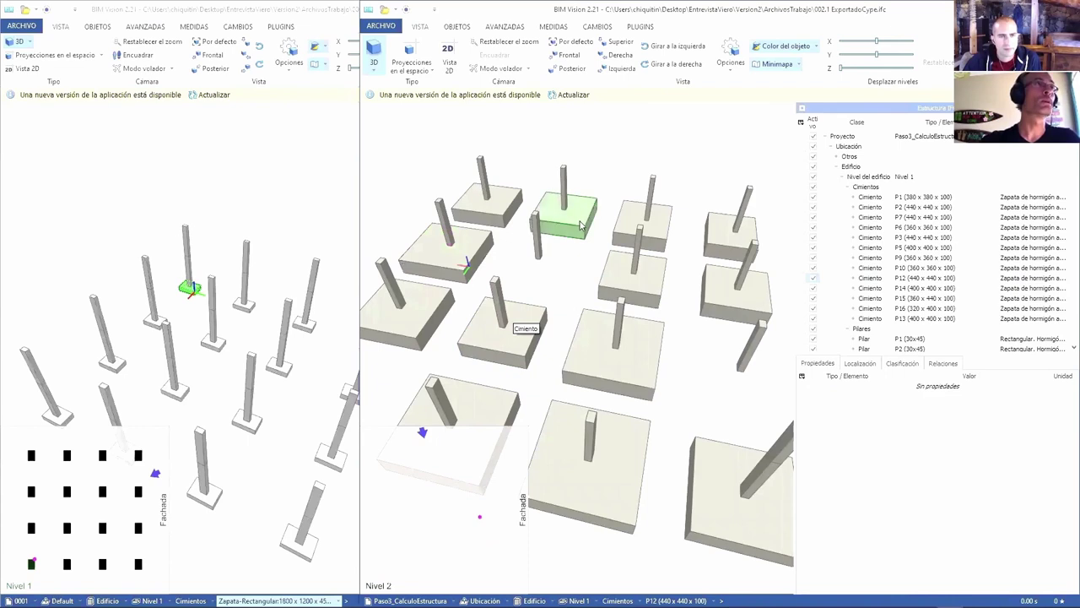
{"action": "left_click", "coordinate": [581, 224]}
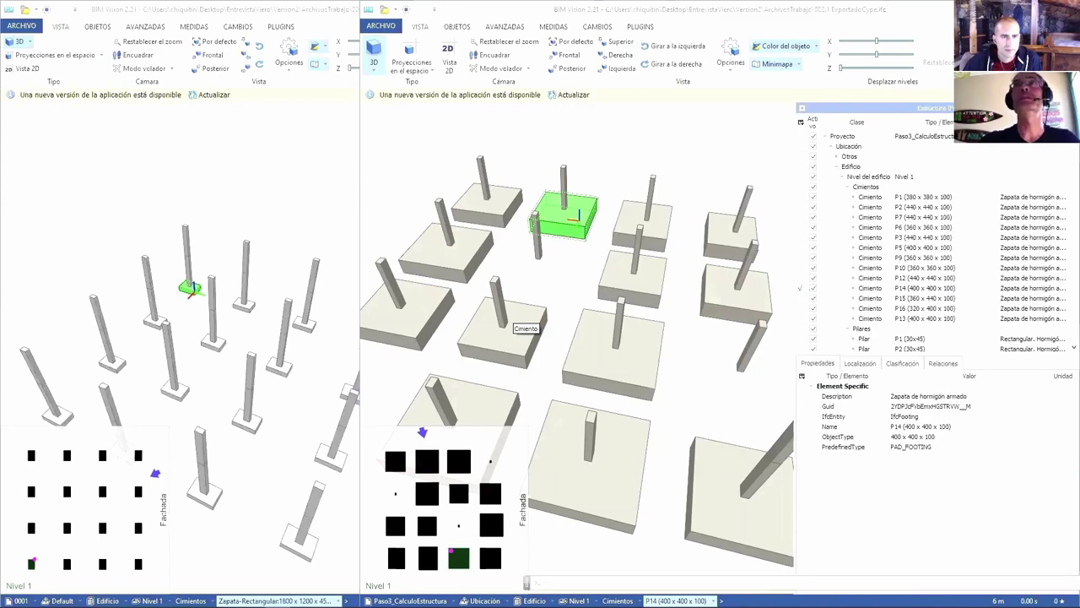
Snap AutoCAD to the left half and BIM Vision to the right, enlarging the CYPE 3D view.
{"action": "key", "text": "alt+Tab"}
{"action": "key", "text": "super+Left"}
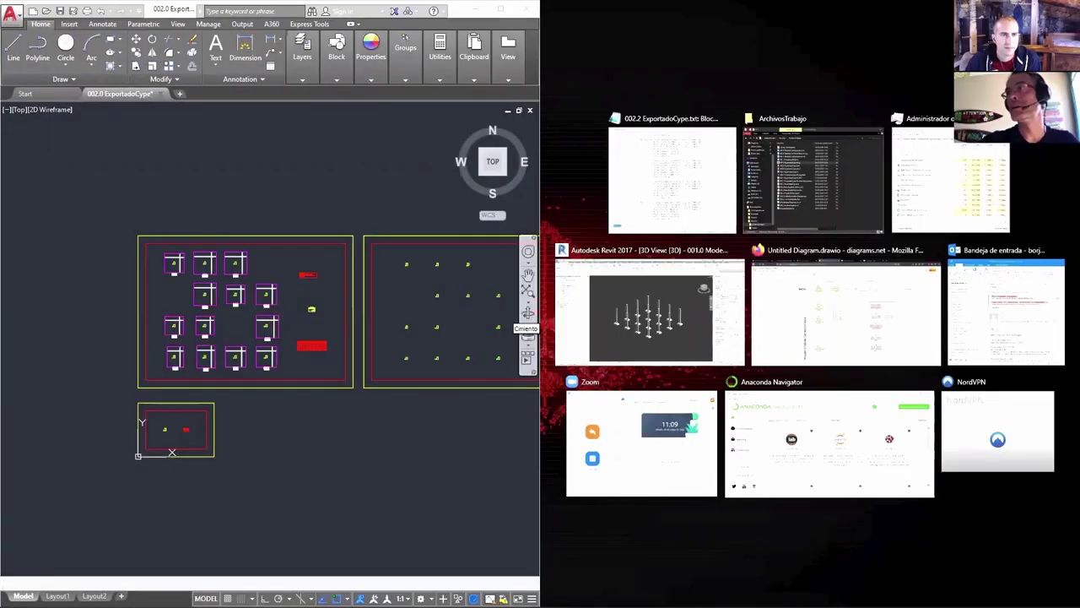
{"action": "left_click", "coordinate": [636, 48]}
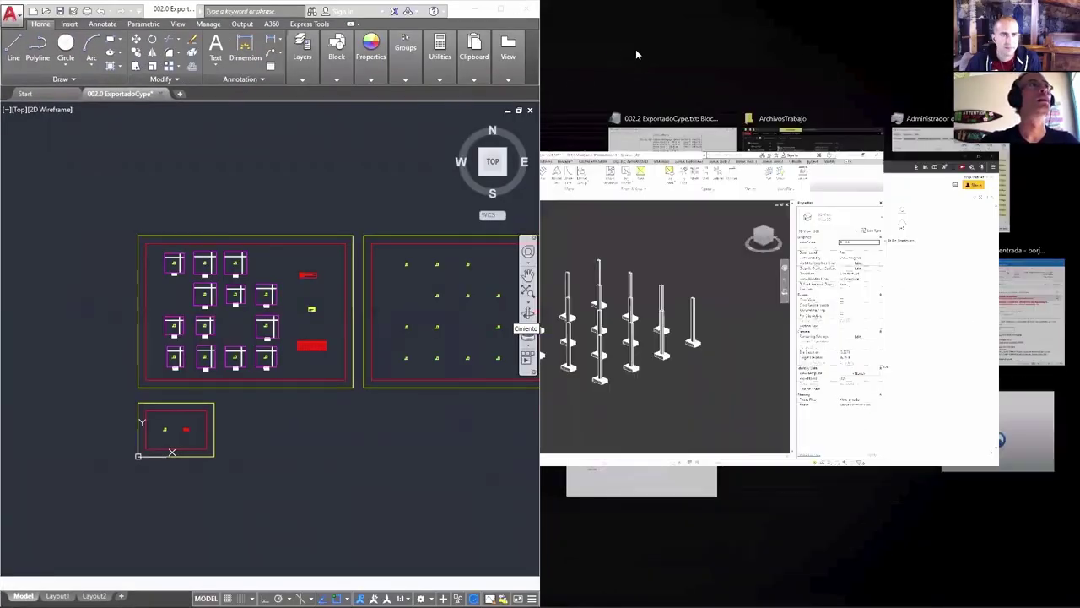
{"action": "mouse_move", "coordinate": [540, 218]}
{"action": "left_mouse_down"}
{"action": "mouse_move", "coordinate": [359, 218]}
{"action": "mouse_move", "coordinate": [545, 218]}
{"action": "left_mouse_up"}
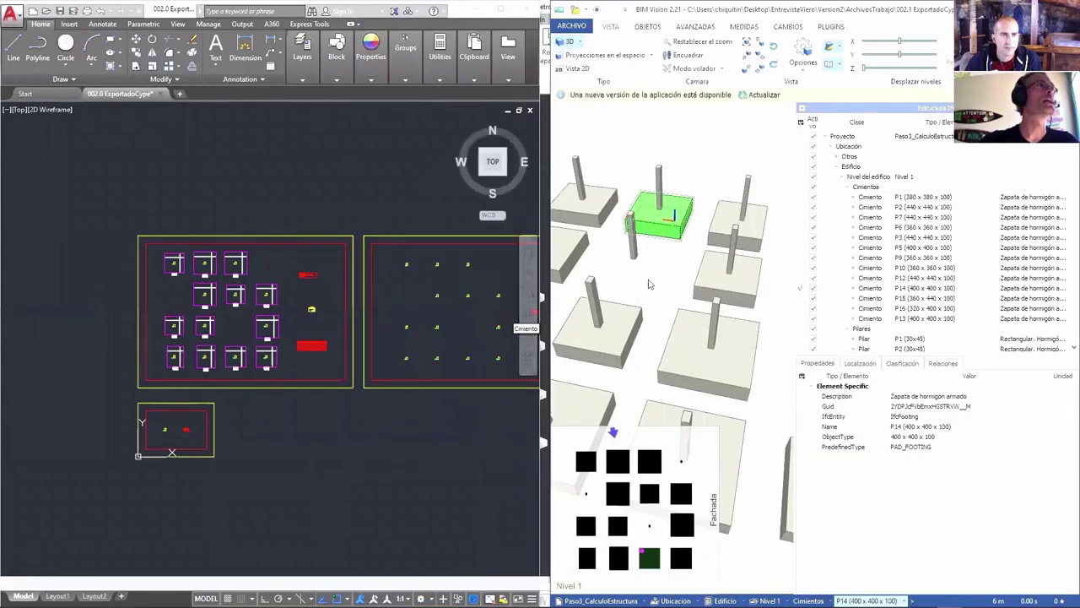
{"action": "left_click_drag", "start_coordinate": [797, 265], "coordinate": [955, 265]}
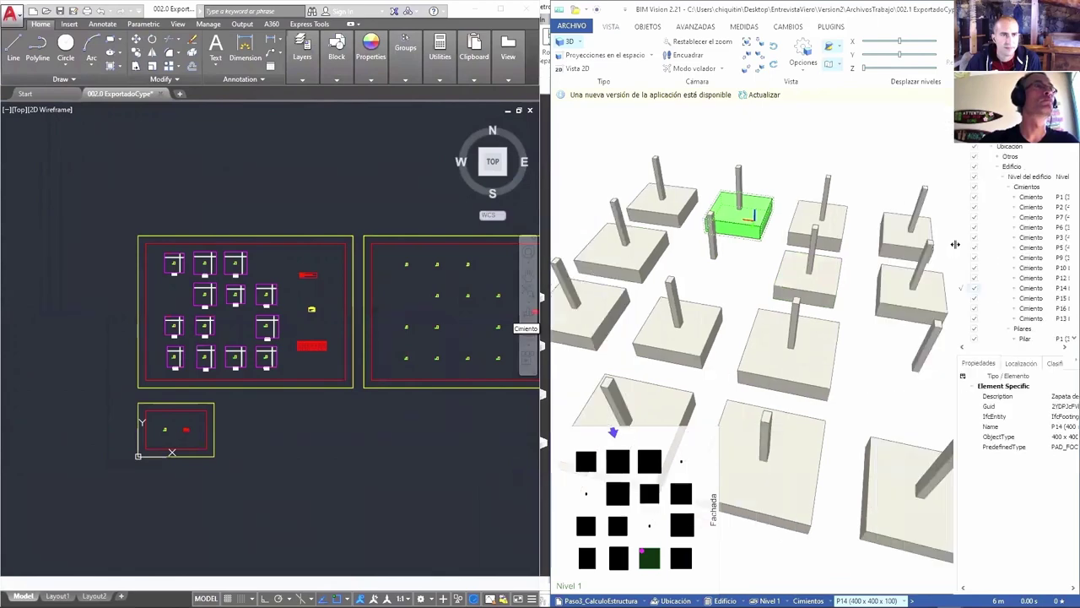
{"action": "mouse_move", "coordinate": [731, 252]}
{"action": "left_mouse_down"}
{"action": "mouse_move", "coordinate": [754, 299]}
{"action": "mouse_move", "coordinate": [775, 298]}
{"action": "left_mouse_up"}
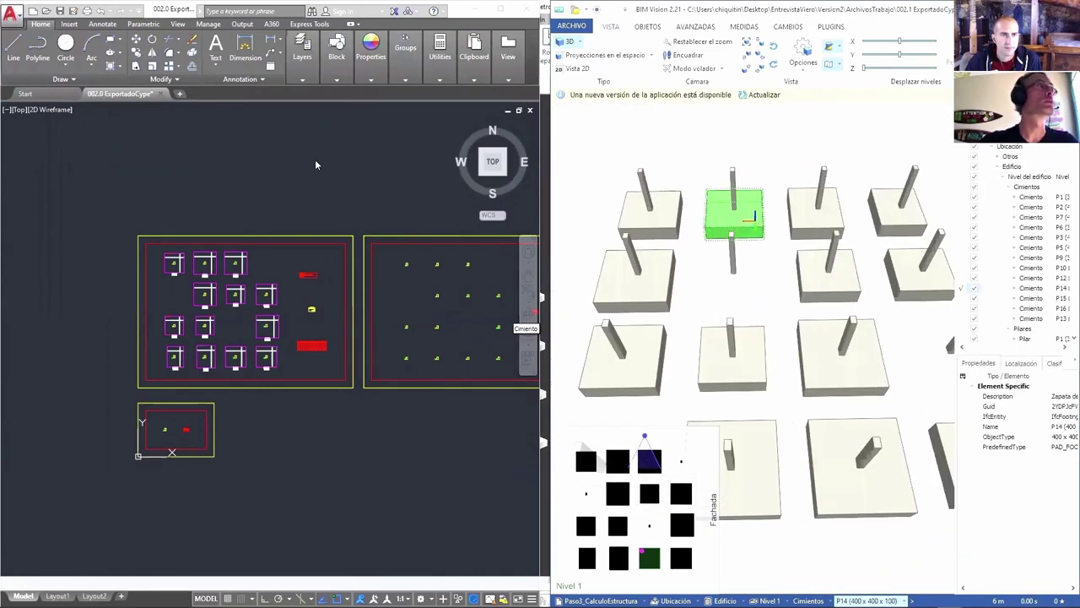
Zoom onto footing P7's 440 x 440 x 100 reinforcement notes, back out over the grid, then return to Notepad.
{"action": "scroll", "coordinate": [209, 305], "scroll_direction": "up", "scroll_amount": 3}
{"action": "scroll", "coordinate": [216, 318], "scroll_direction": "up", "scroll_amount": 5}
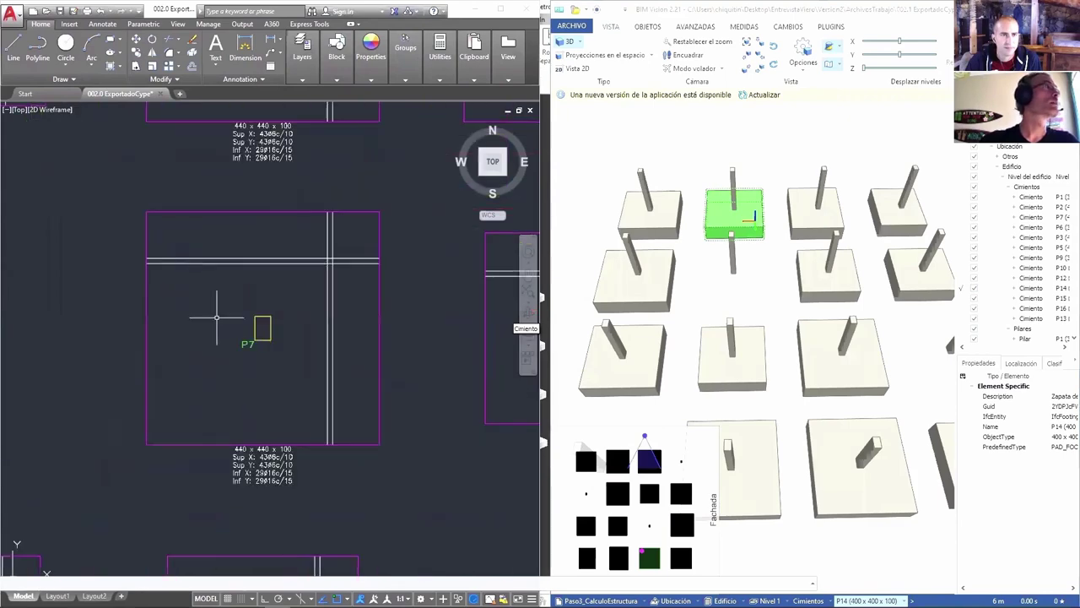
{"action": "scroll", "coordinate": [313, 362], "scroll_direction": "up", "scroll_amount": 2}
{"action": "scroll", "coordinate": [296, 376], "scroll_direction": "up", "scroll_amount": 2}
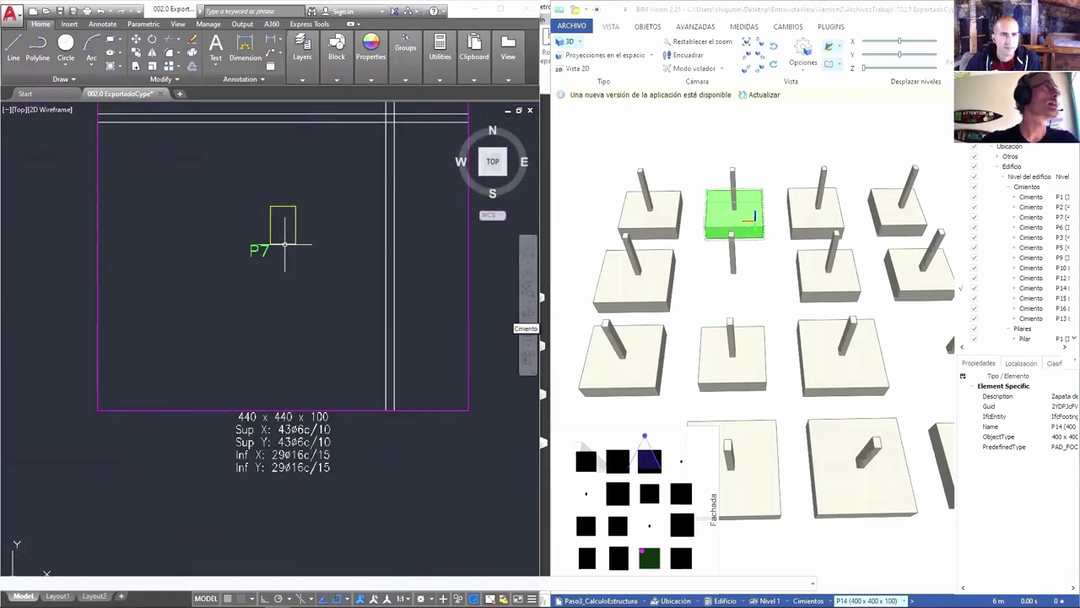
{"action": "scroll", "coordinate": [284, 244], "scroll_direction": "down", "scroll_amount": 3}
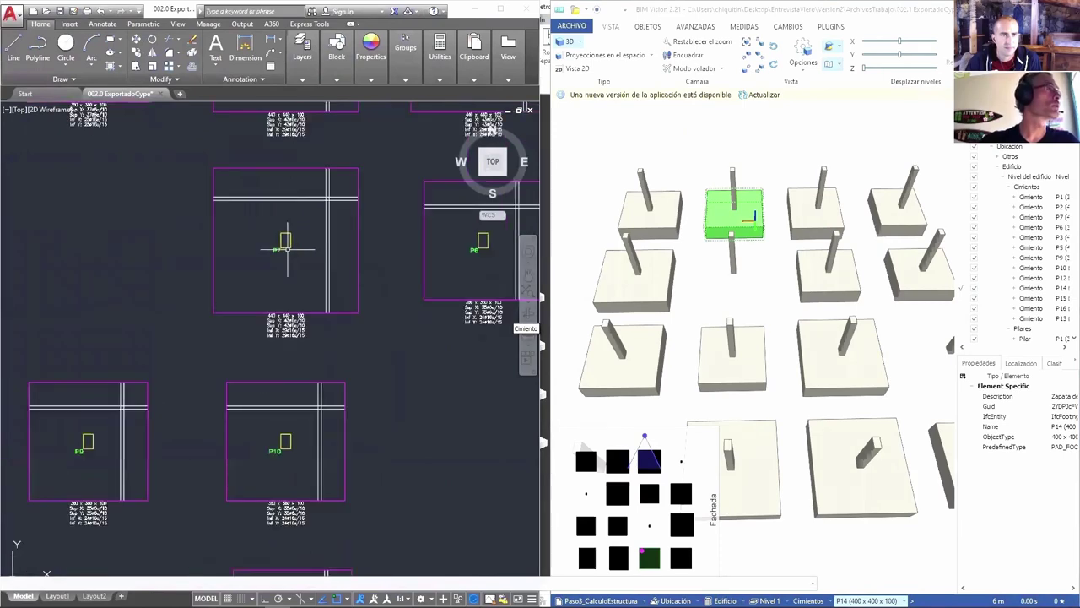
{"action": "scroll", "coordinate": [270, 278], "scroll_direction": "down", "scroll_amount": 3}
{"action": "scroll", "coordinate": [238, 355], "scroll_direction": "down", "scroll_amount": 3}
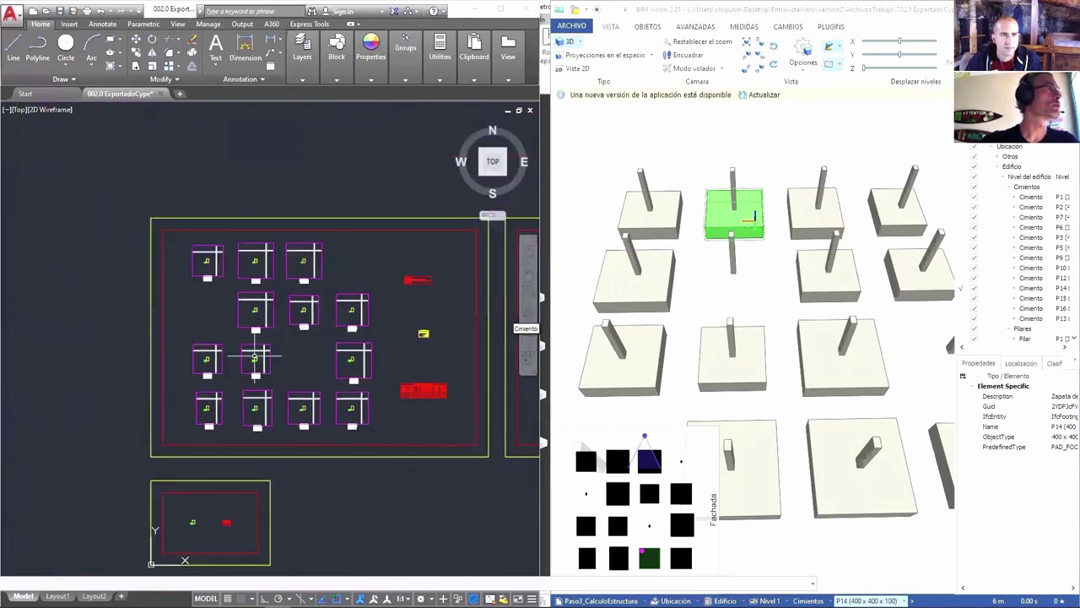
{"action": "scroll", "coordinate": [345, 313], "scroll_direction": "up", "scroll_amount": 5}
{"action": "scroll", "coordinate": [265, 422], "scroll_direction": "down", "scroll_amount": 3}
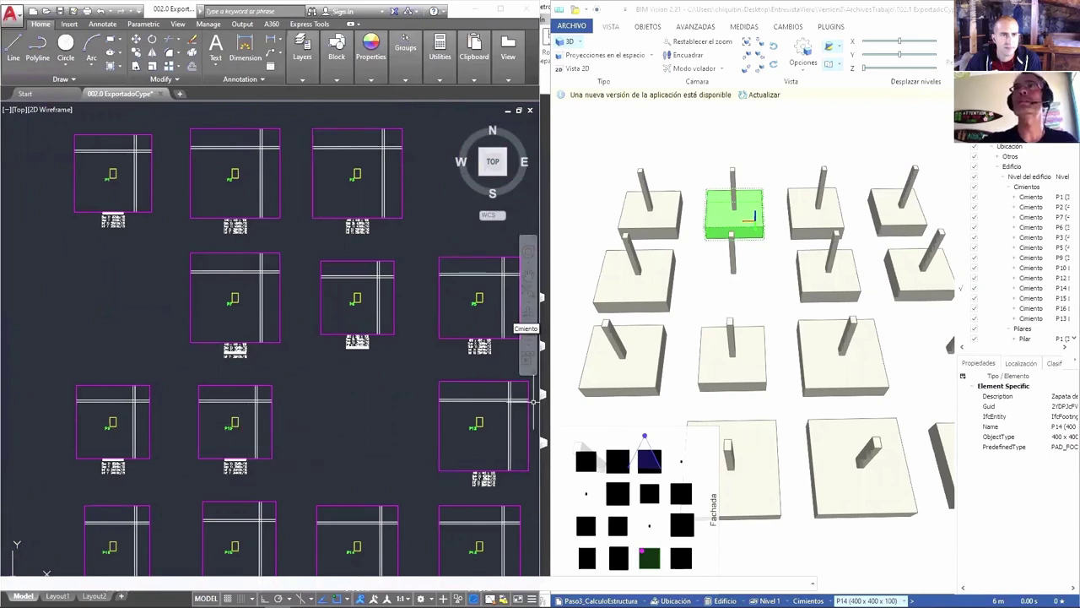
{"action": "key", "text": "alt+Tab"}
Scroll through the CYPE Descripción footing table from P1 down to P16 and Medición, then back.
{"action": "scroll", "coordinate": [428, 278], "scroll_direction": "up", "scroll_amount": 10}
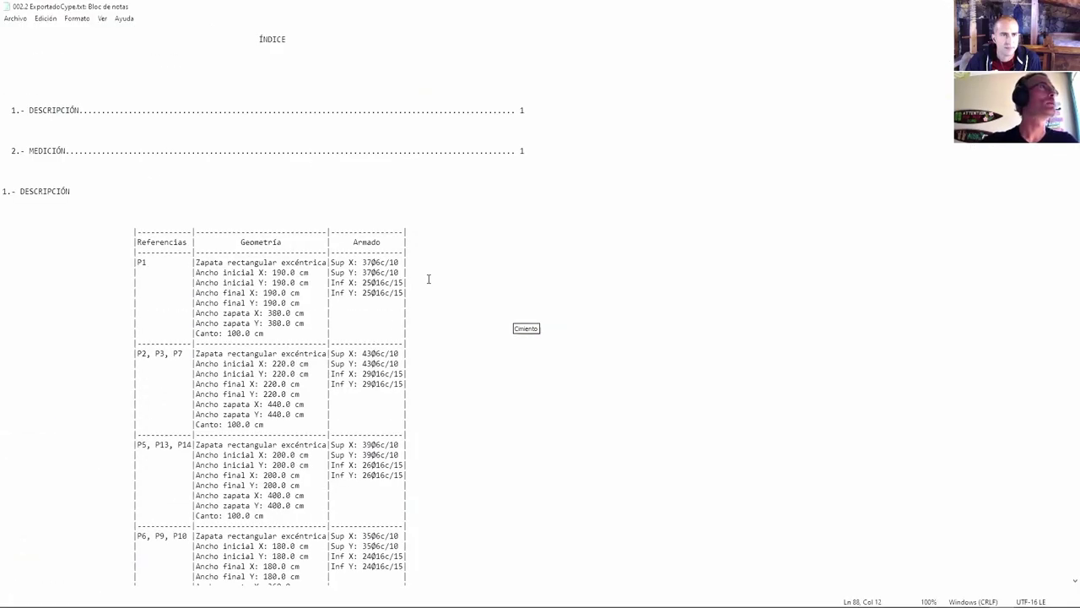
{"action": "scroll", "coordinate": [427, 279], "scroll_direction": "down", "scroll_amount": 2}
{"action": "scroll", "coordinate": [428, 279], "scroll_direction": "down", "scroll_amount": 3}
{"action": "scroll", "coordinate": [428, 279], "scroll_direction": "down", "scroll_amount": 1}
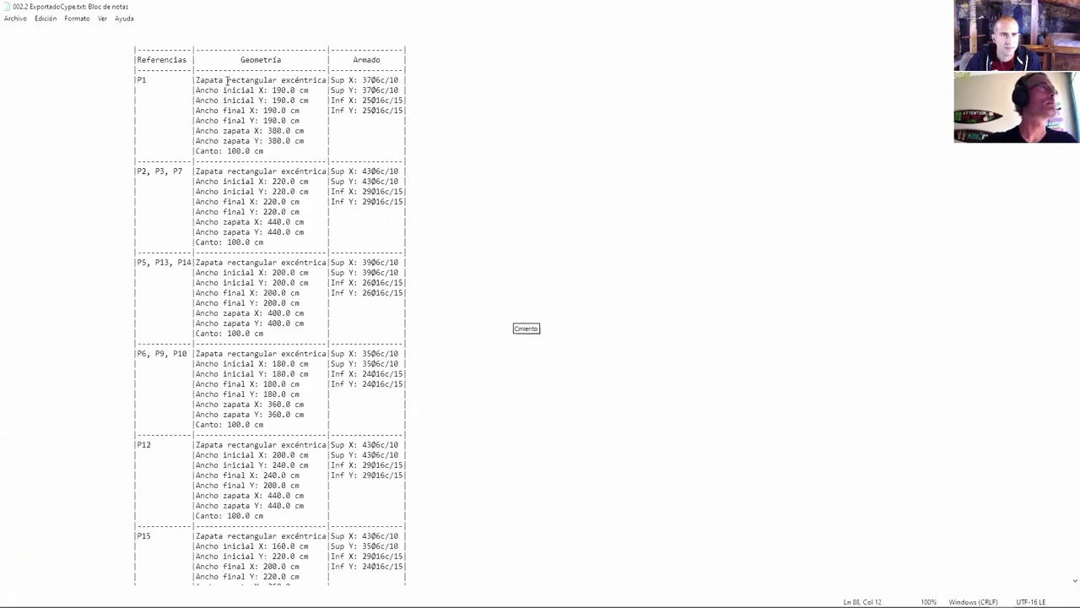
{"action": "scroll", "coordinate": [108, 439], "scroll_direction": "down", "scroll_amount": 1}
{"action": "scroll", "coordinate": [108, 441], "scroll_direction": "down", "scroll_amount": 6}
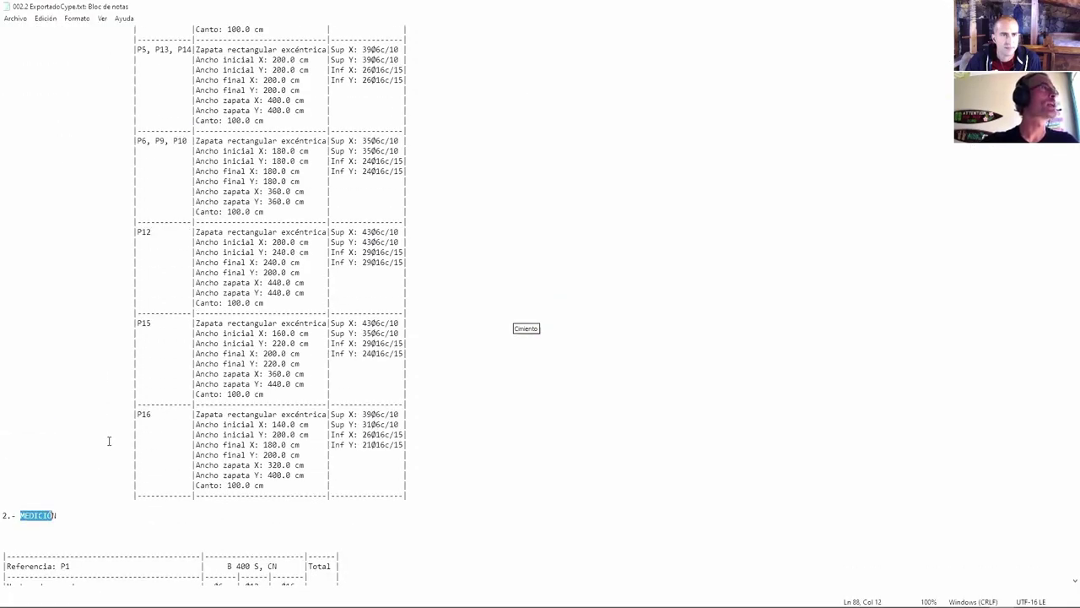
{"action": "scroll", "coordinate": [126, 456], "scroll_direction": "down", "scroll_amount": 2}
{"action": "scroll", "coordinate": [385, 223], "scroll_direction": "up", "scroll_amount": 8}
{"action": "scroll", "coordinate": [405, 229], "scroll_direction": "up", "scroll_amount": 7}
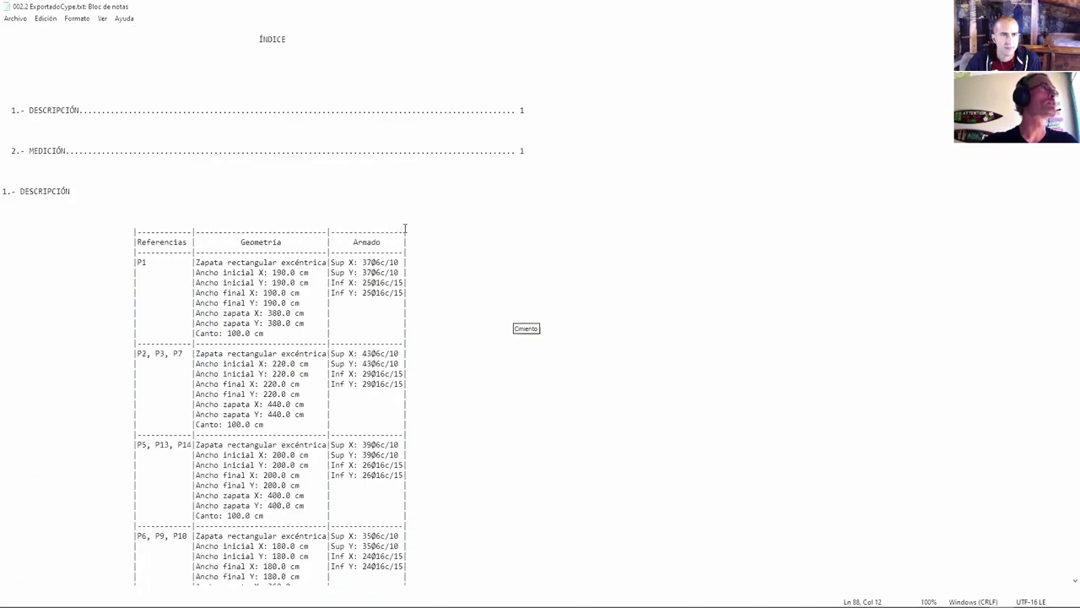
{"action": "scroll", "coordinate": [127, 224], "scroll_direction": "down", "scroll_amount": 4}
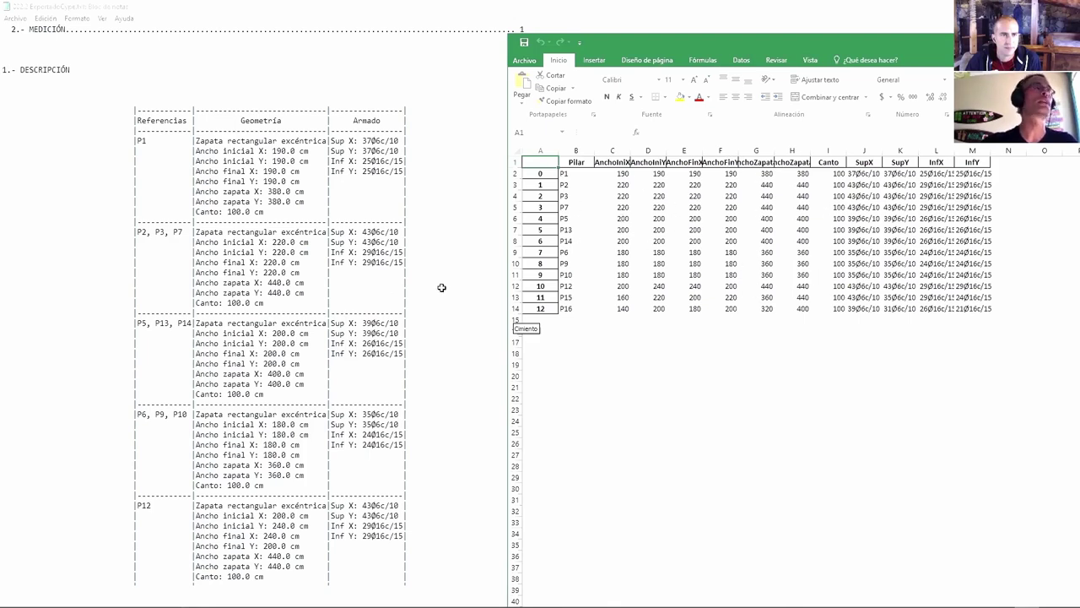
Snap the CYPE text file to the left half and the footing spreadsheet to the right half.
{"action": "left_click", "coordinate": [305, 141]}
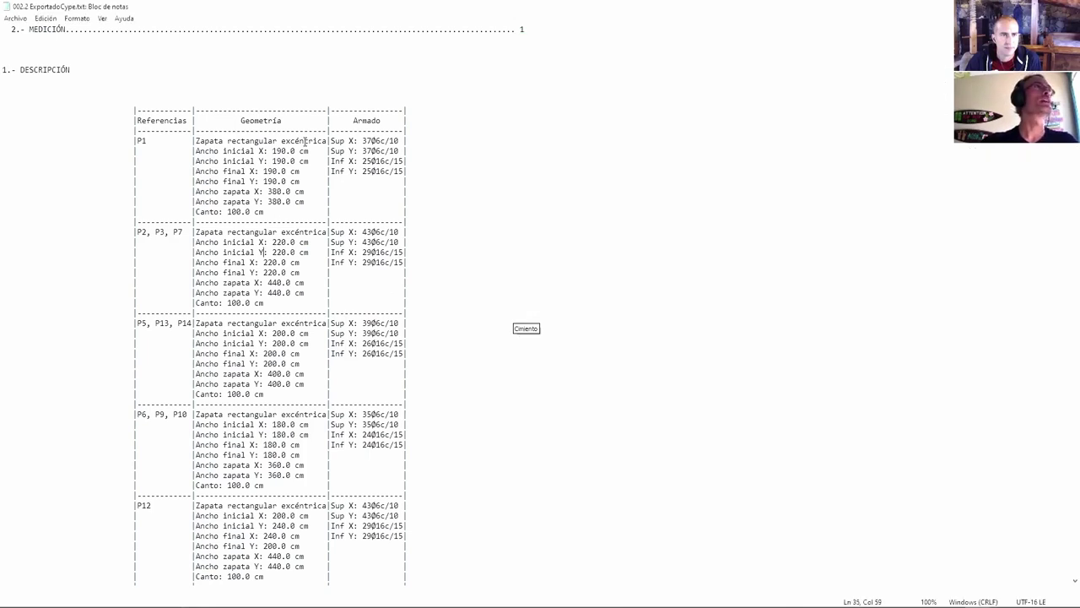
{"action": "key", "text": "super+Left"}
{"action": "key", "text": "Return"}
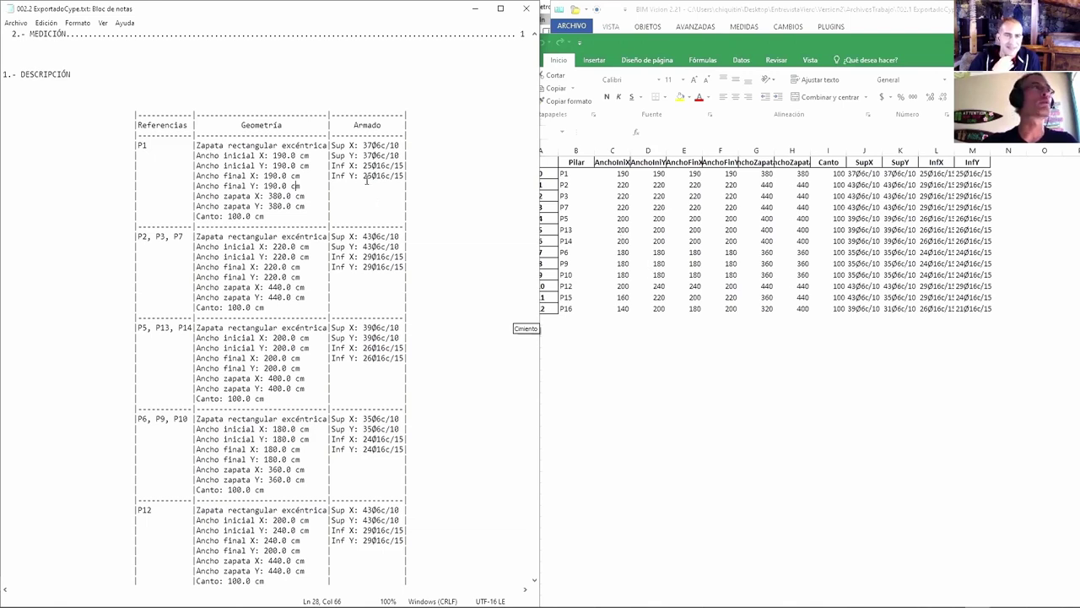
{"action": "left_click", "coordinate": [672, 336]}
{"action": "left_click_drag", "start_coordinate": [702, 48], "coordinate": [696, 31]}
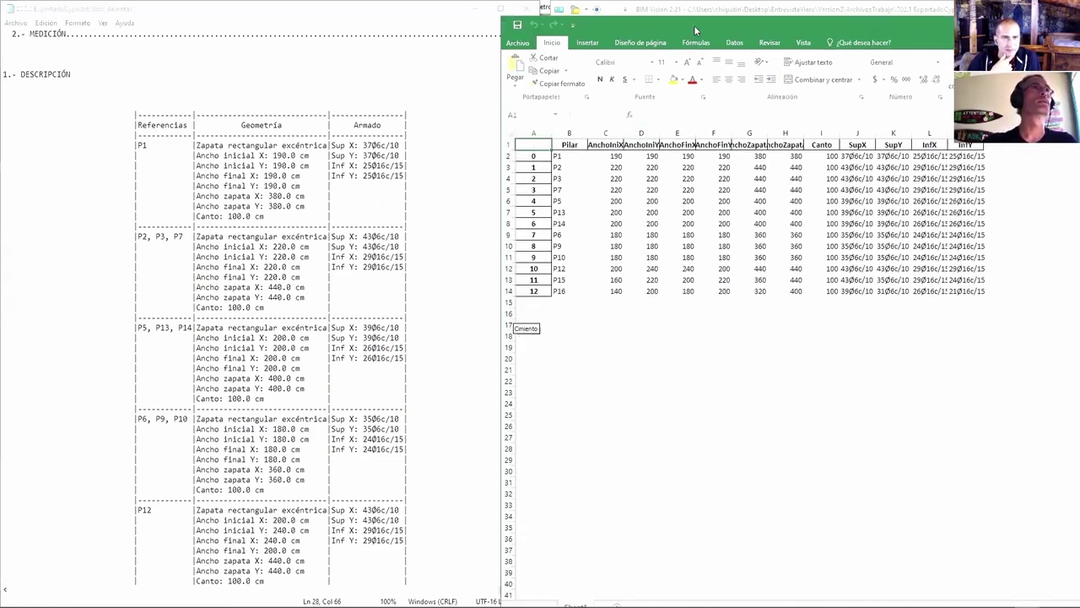
{"action": "key", "text": "super+Right"}
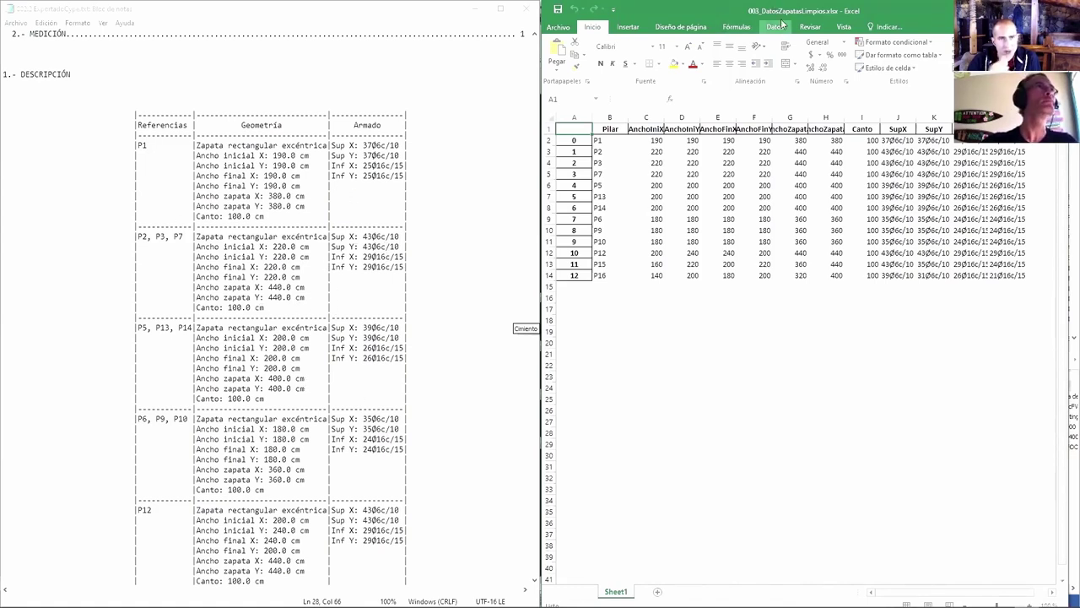
Lower the Notepad window to uncover the AutoCAD drawing behind it.
{"action": "left_click", "coordinate": [440, 28]}
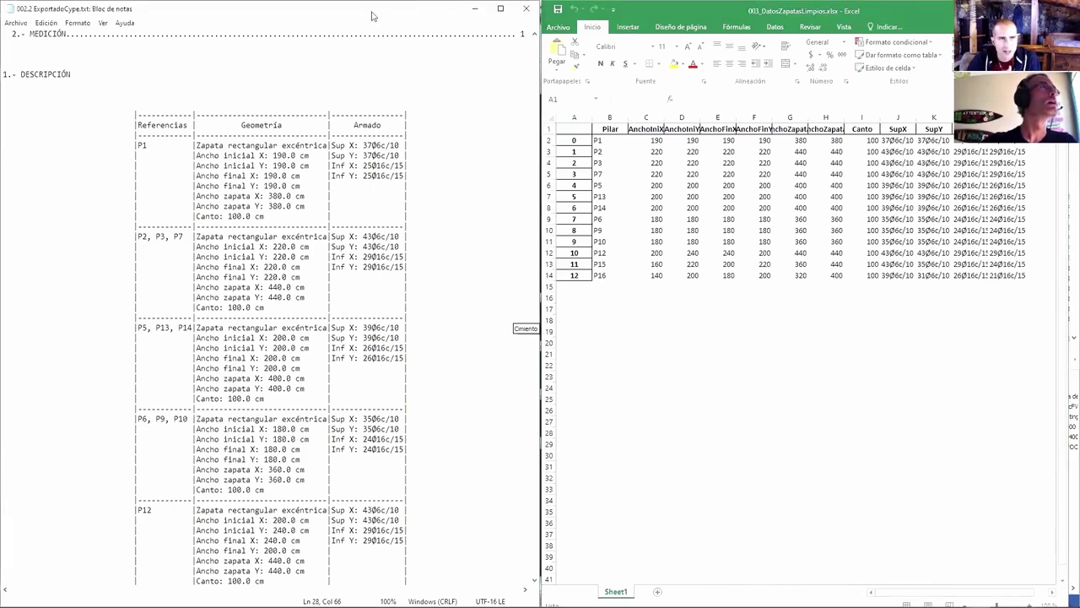
{"action": "left_click_drag", "start_coordinate": [373, 12], "coordinate": [380, 46]}
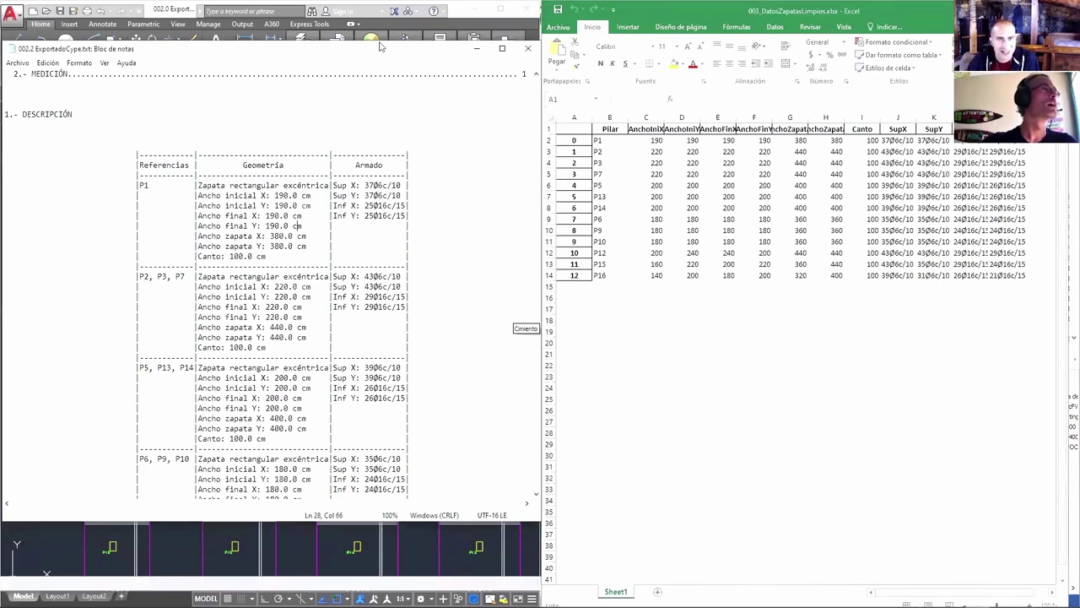
{"action": "mouse_move", "coordinate": [380, 46]}
{"action": "left_mouse_down"}
{"action": "mouse_move", "coordinate": [365, 128]}
{"action": "mouse_move", "coordinate": [363, 96]}
{"action": "left_mouse_up"}
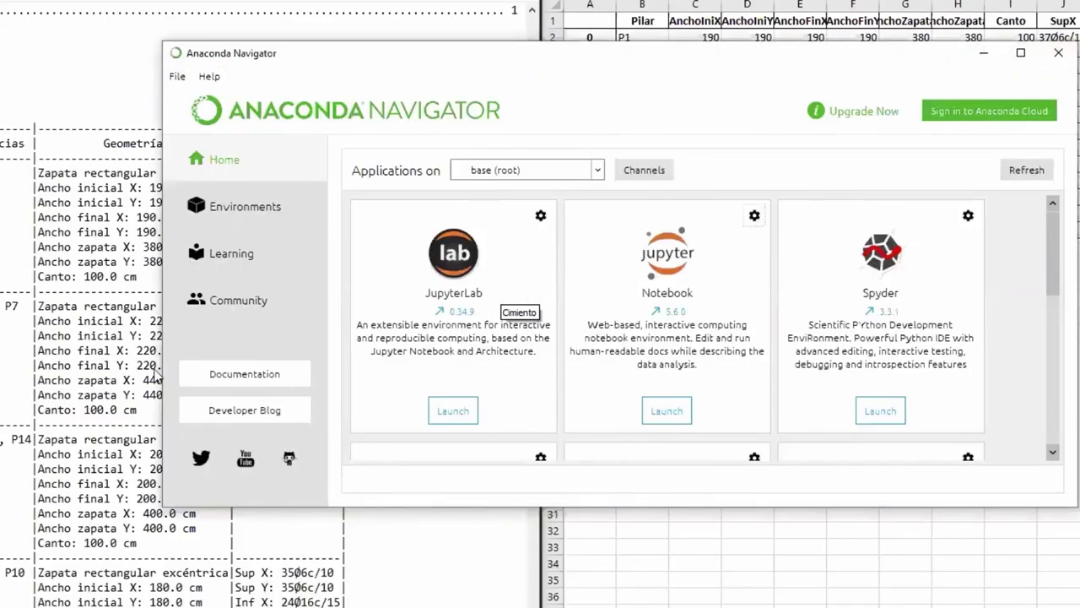
Launch Jupyter Notebook and review the pandas notebook's Importa las librerías cells.
{"action": "left_click", "coordinate": [667, 412]}
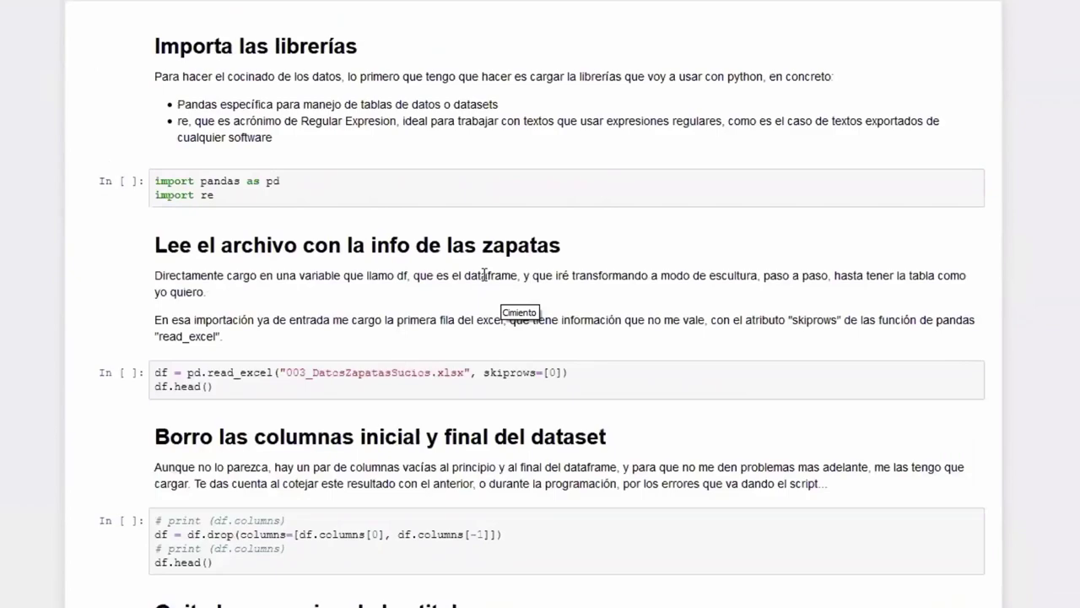
{"action": "scroll", "coordinate": [490, 276], "scroll_direction": "down", "scroll_amount": 15}
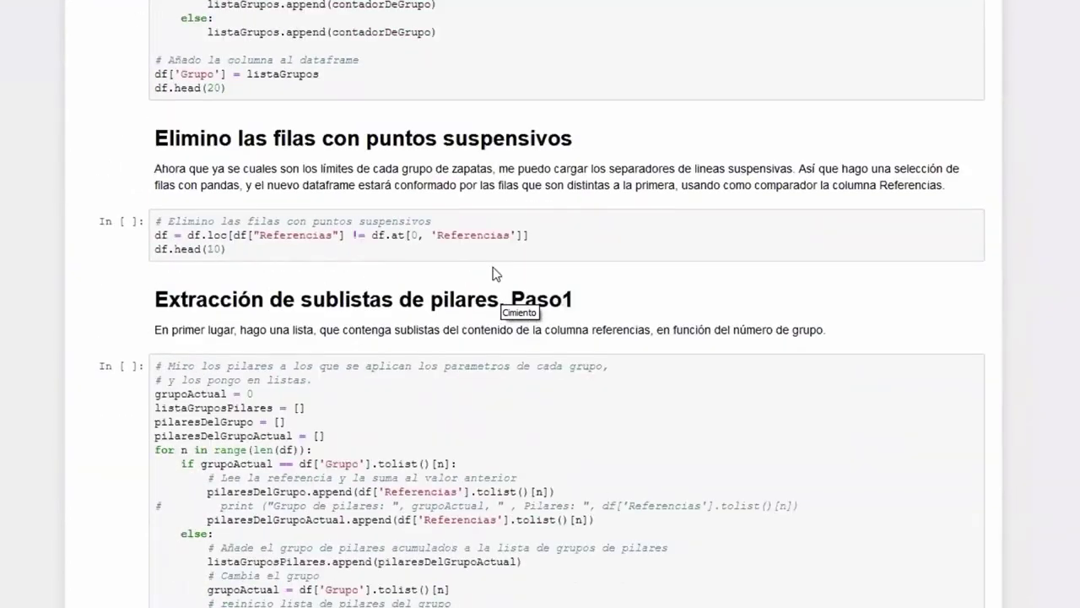
{"action": "scroll", "coordinate": [495, 275], "scroll_direction": "up", "scroll_amount": 3}
{"action": "scroll", "coordinate": [495, 275], "scroll_direction": "up", "scroll_amount": 12}
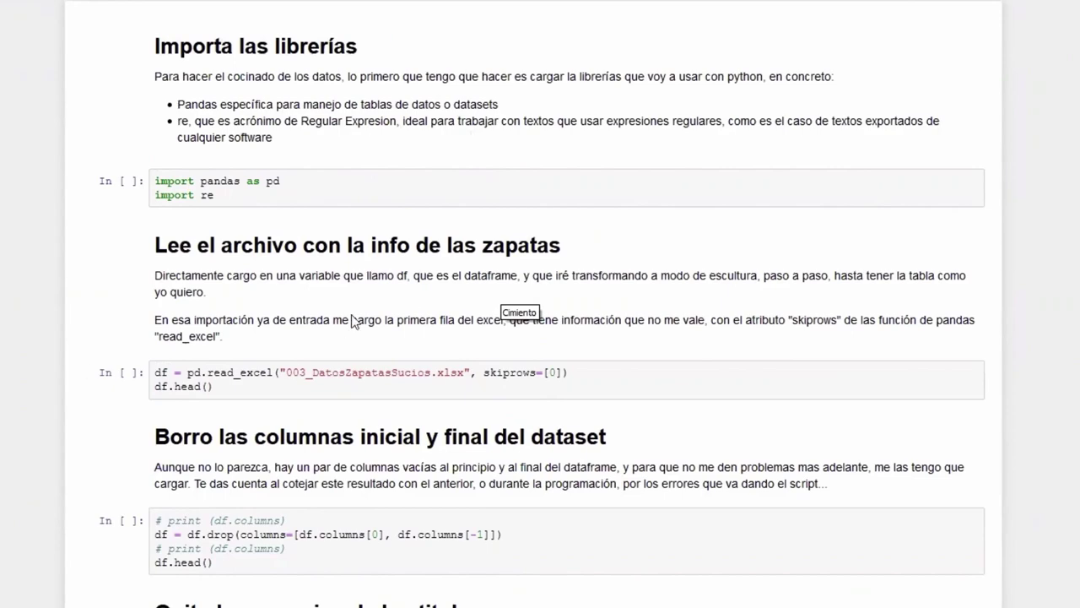
{"action": "scroll", "coordinate": [300, 181], "scroll_direction": "down", "scroll_amount": 1}
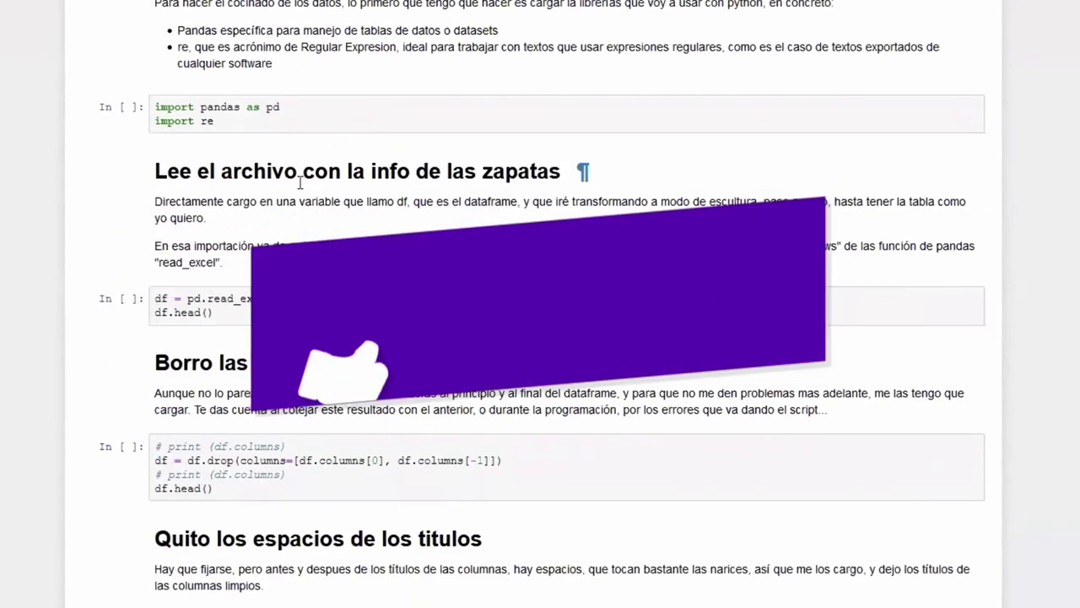
{"action": "scroll", "coordinate": [299, 181], "scroll_direction": "up", "scroll_amount": 1}
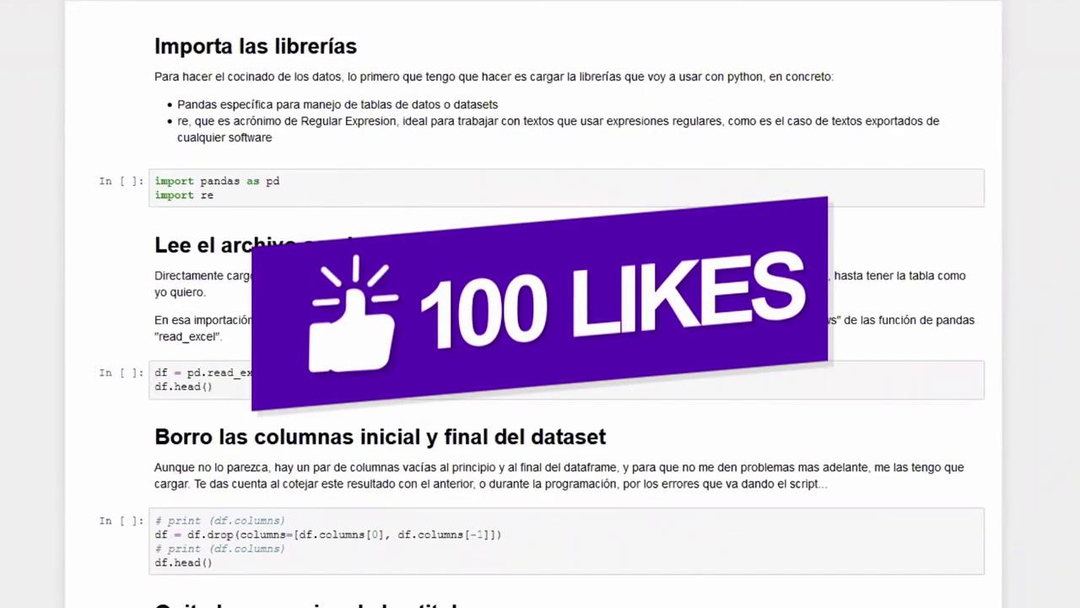
{"action": "left_click", "coordinate": [589, 144]}
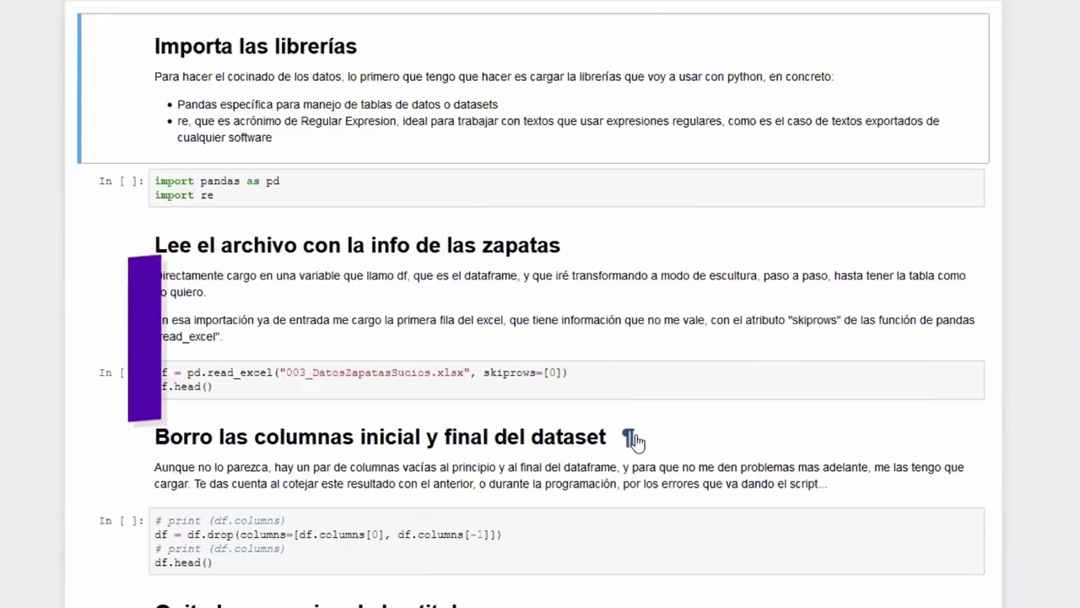
{"action": "left_click", "coordinate": [369, 192]}
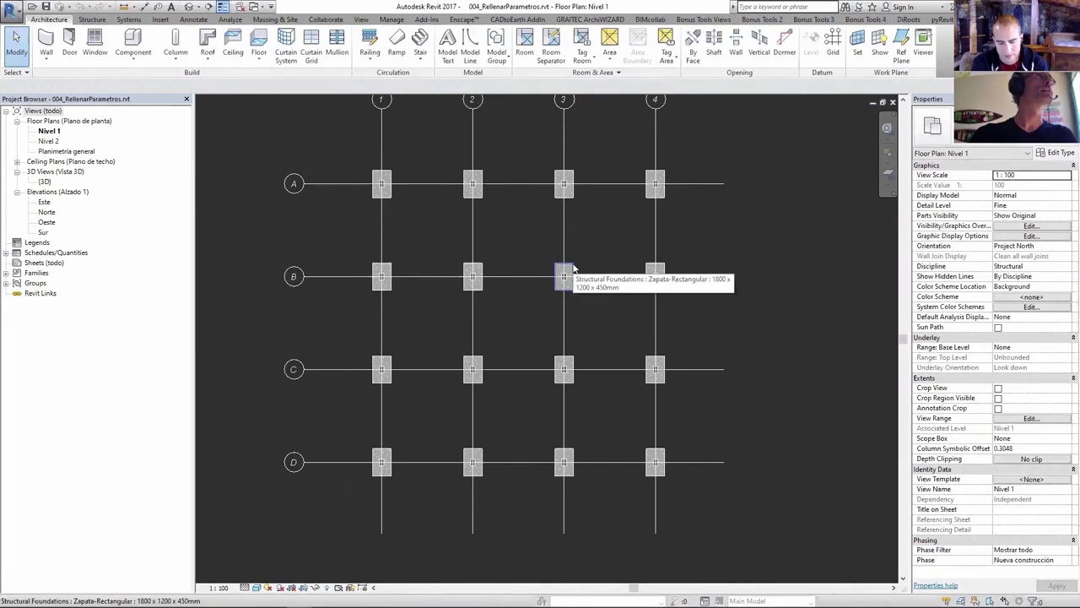
Check footings B-3, A-1, A-2 and A-3 in Properties for empty Cype_ parameters.
{"action": "left_click", "coordinate": [570, 272]}
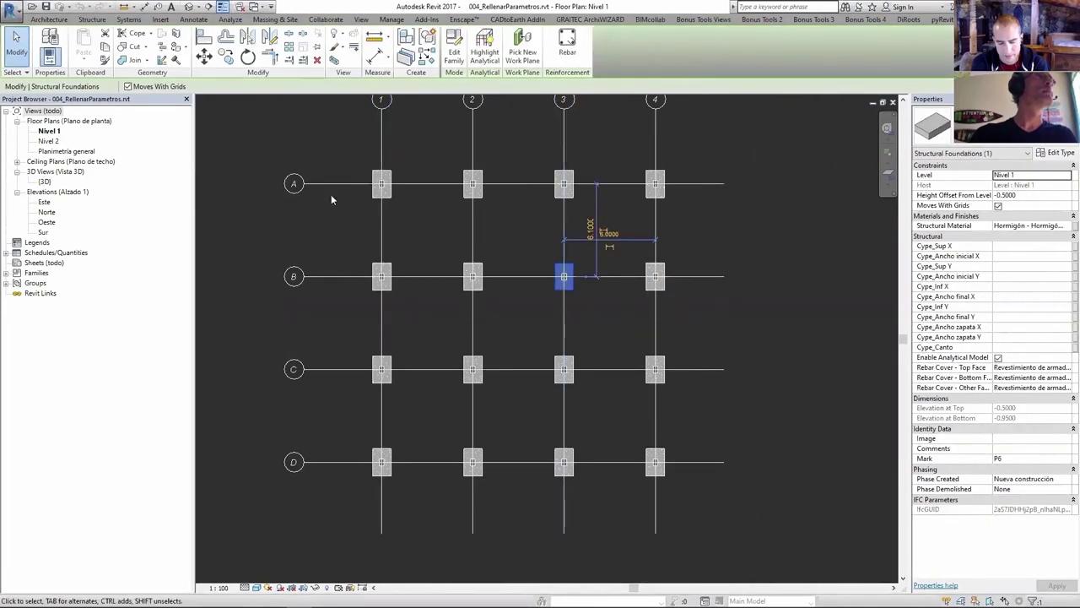
{"action": "left_click", "coordinate": [350, 148]}
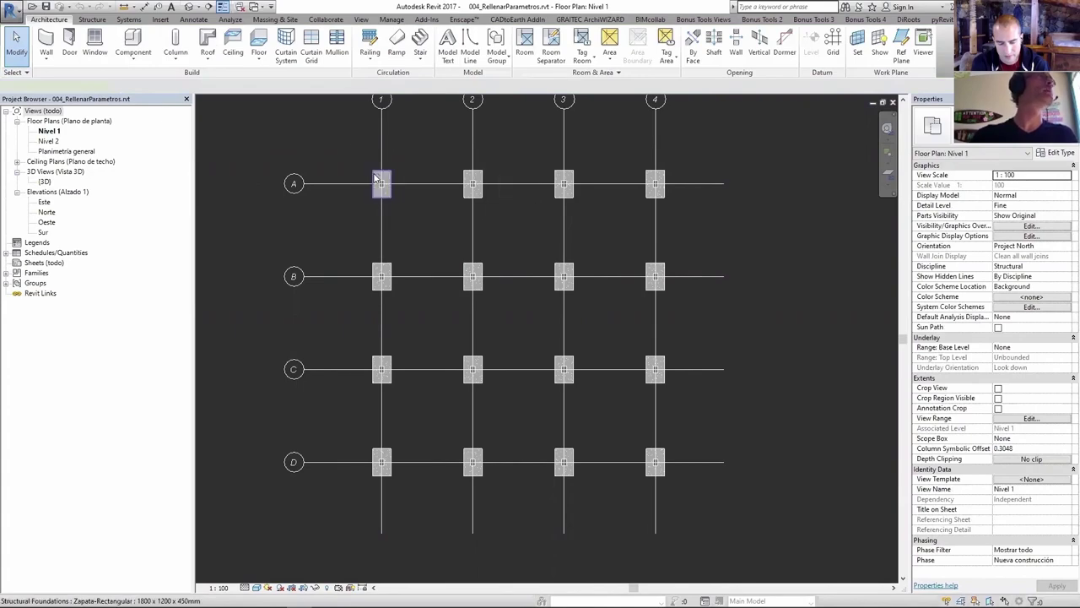
{"action": "left_click", "coordinate": [375, 177]}
{"action": "left_click", "coordinate": [473, 181]}
{"action": "left_click", "coordinate": [526, 241]}
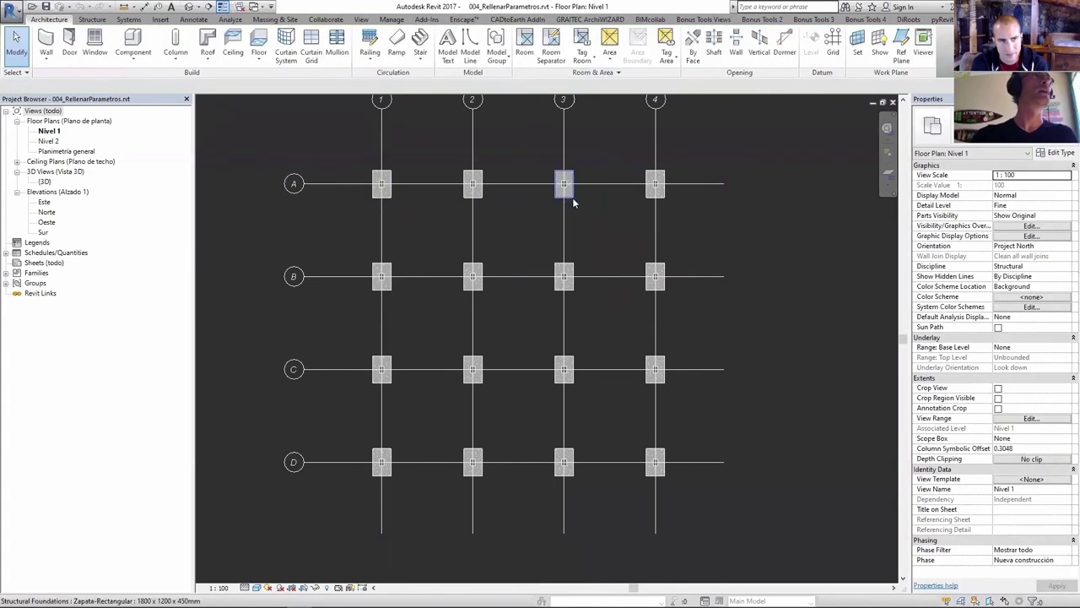
{"action": "left_click", "coordinate": [570, 196]}
{"action": "left_click", "coordinate": [826, 319]}
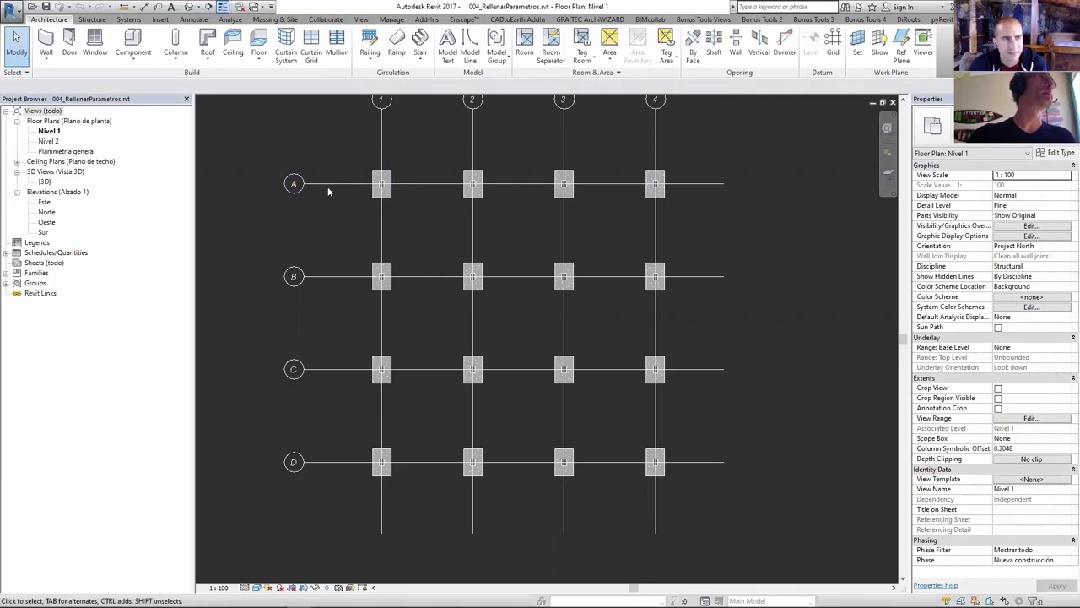
{"action": "left_click", "coordinate": [472, 189]}
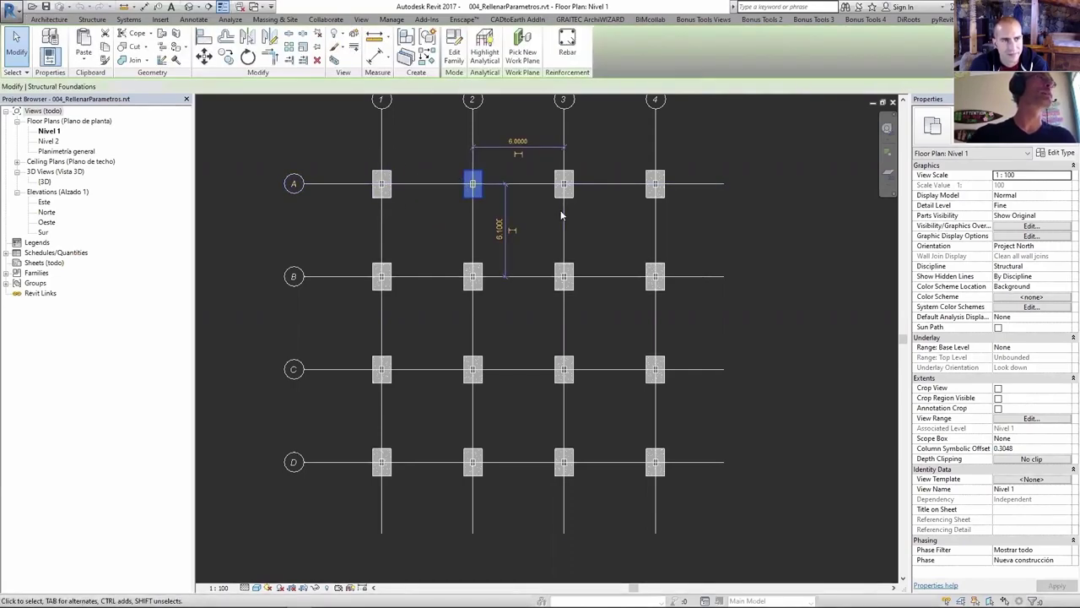
{"action": "key", "text": "Escape"}
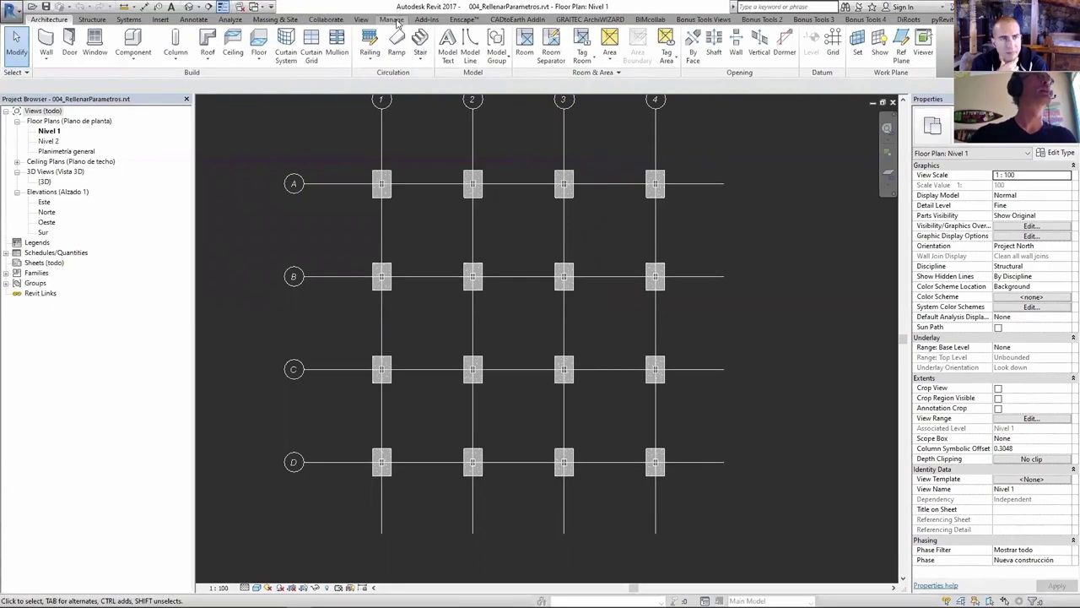
{"action": "left_click", "coordinate": [393, 20]}
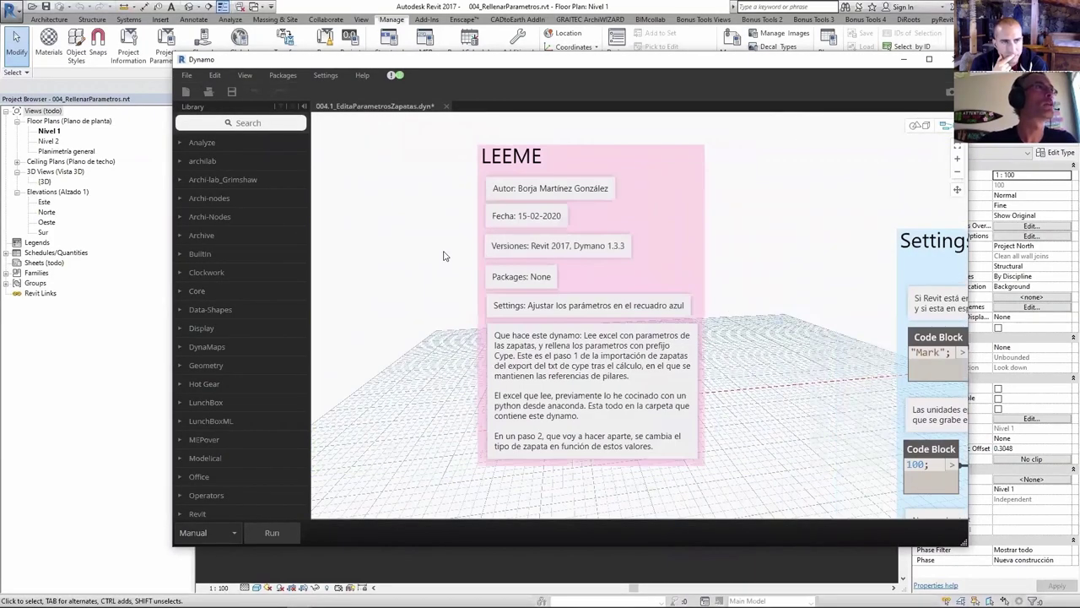
Pan the Dynamo canvas until the LEEME note and Settings group are fully visible.
{"action": "middle_click_drag", "start_coordinate": [445, 256], "coordinate": [432, 255]}
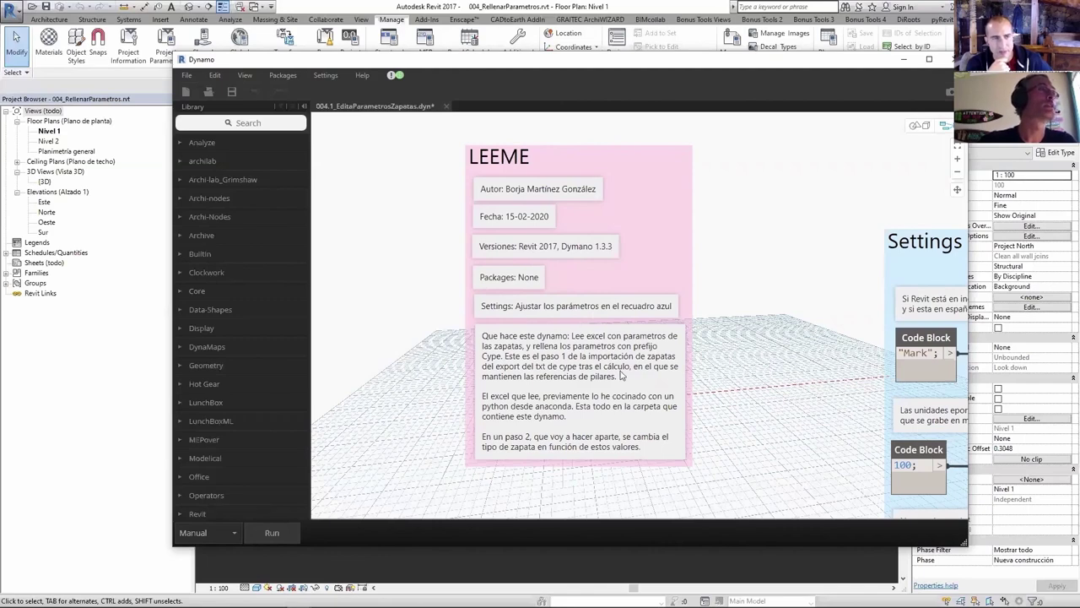
{"action": "middle_click_drag", "start_coordinate": [622, 377], "coordinate": [581, 324]}
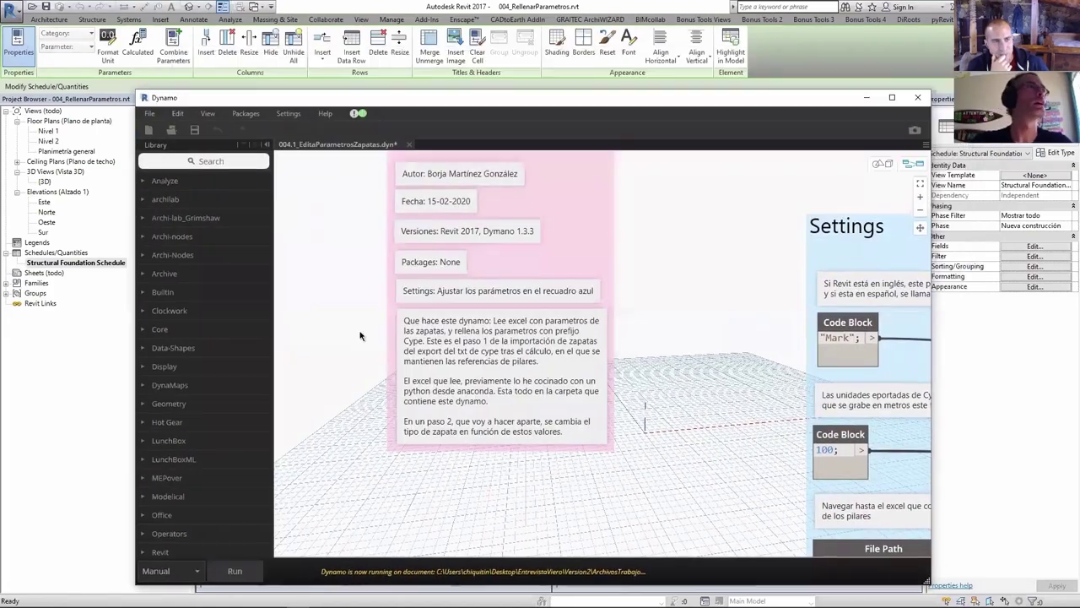
Select the foundation at grid A-4 and scroll through its parameter groups.
{"action": "scroll", "coordinate": [359, 336], "scroll_direction": "down", "scroll_amount": 3}
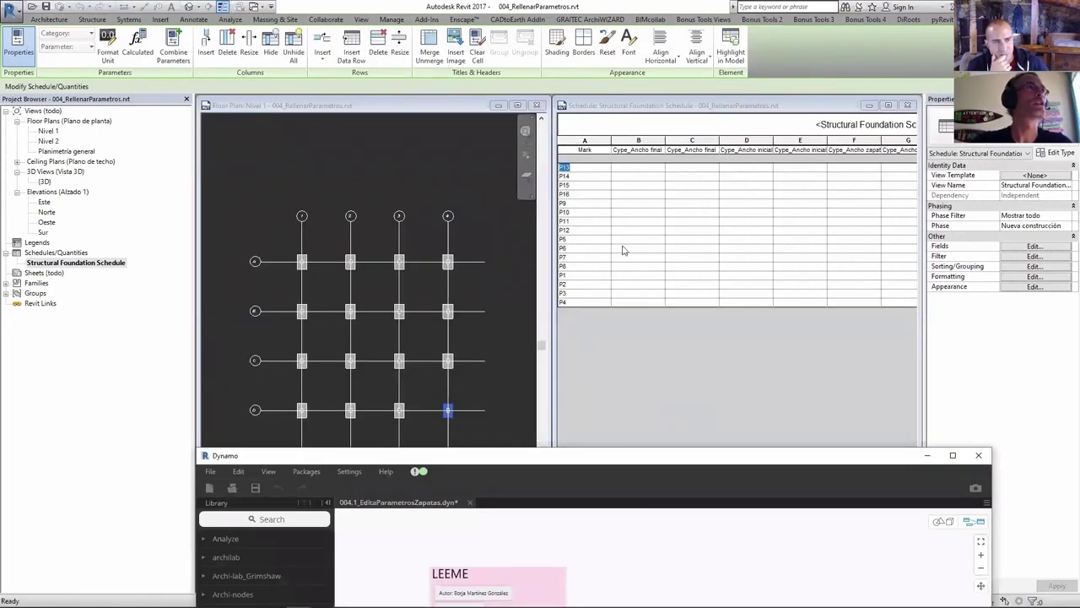
{"action": "left_click", "coordinate": [448, 262]}
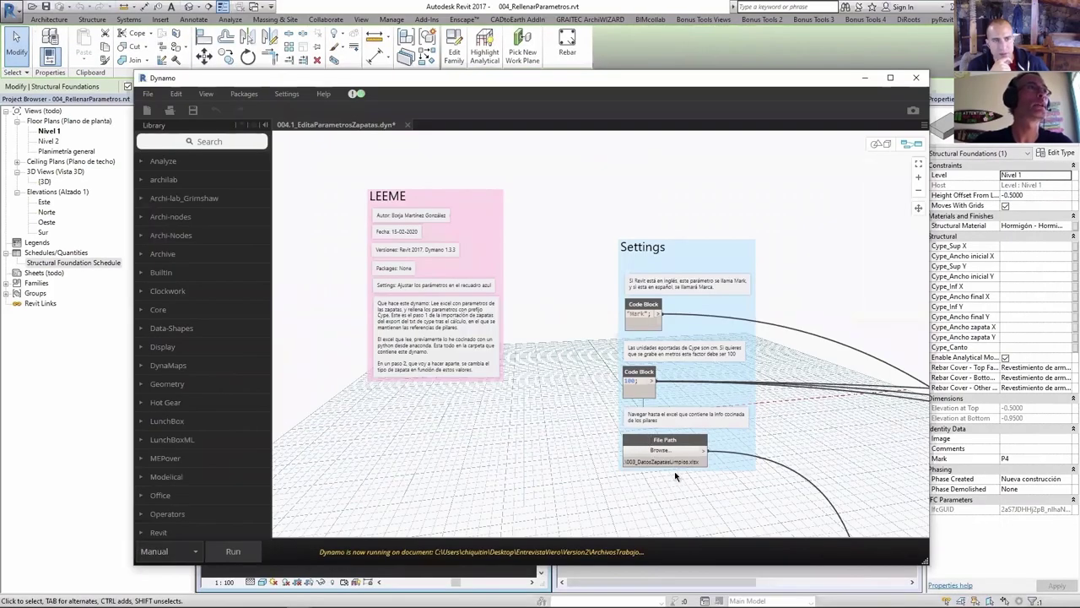
{"action": "scroll", "coordinate": [677, 460], "scroll_direction": "down", "scroll_amount": 3}
{"action": "scroll", "coordinate": [626, 388], "scroll_direction": "down", "scroll_amount": 2}
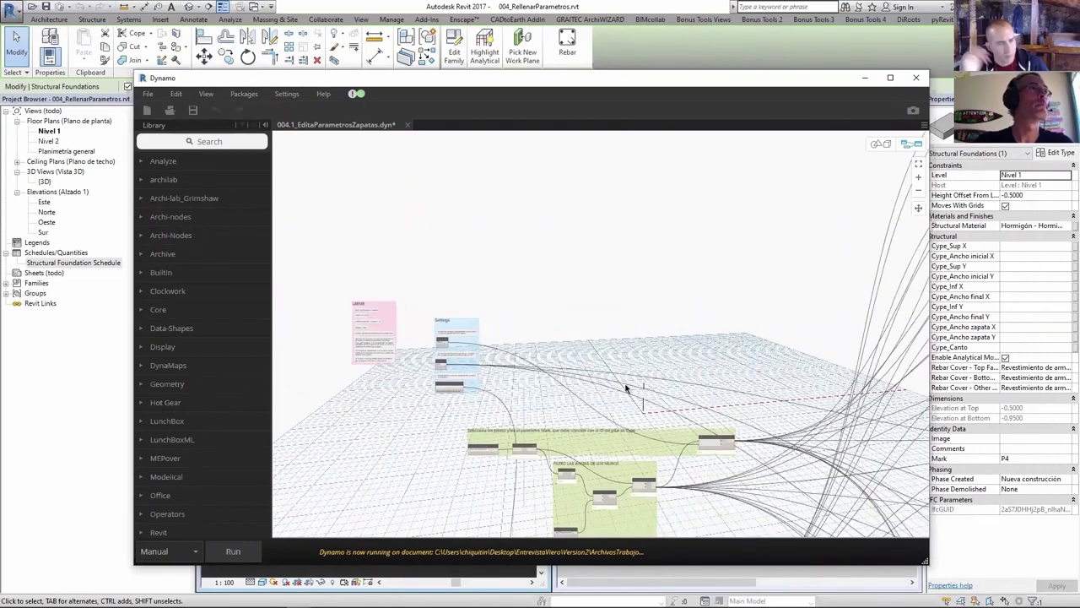
{"action": "scroll", "coordinate": [581, 357], "scroll_direction": "down", "scroll_amount": 2}
{"action": "scroll", "coordinate": [575, 316], "scroll_direction": "down", "scroll_amount": 2}
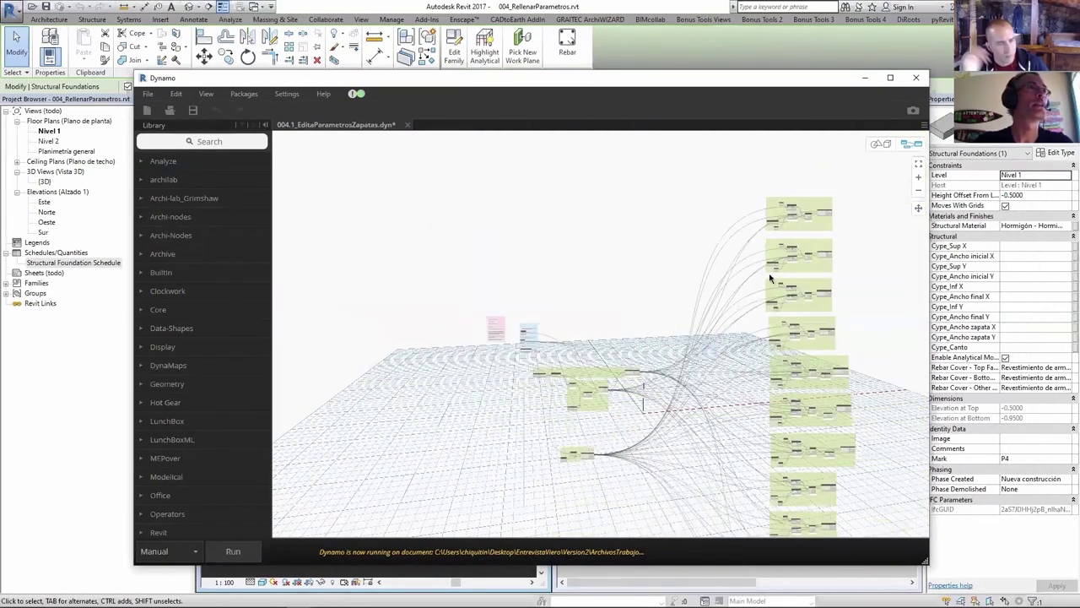
{"action": "middle_click_drag", "start_coordinate": [764, 457], "coordinate": [772, 207]}
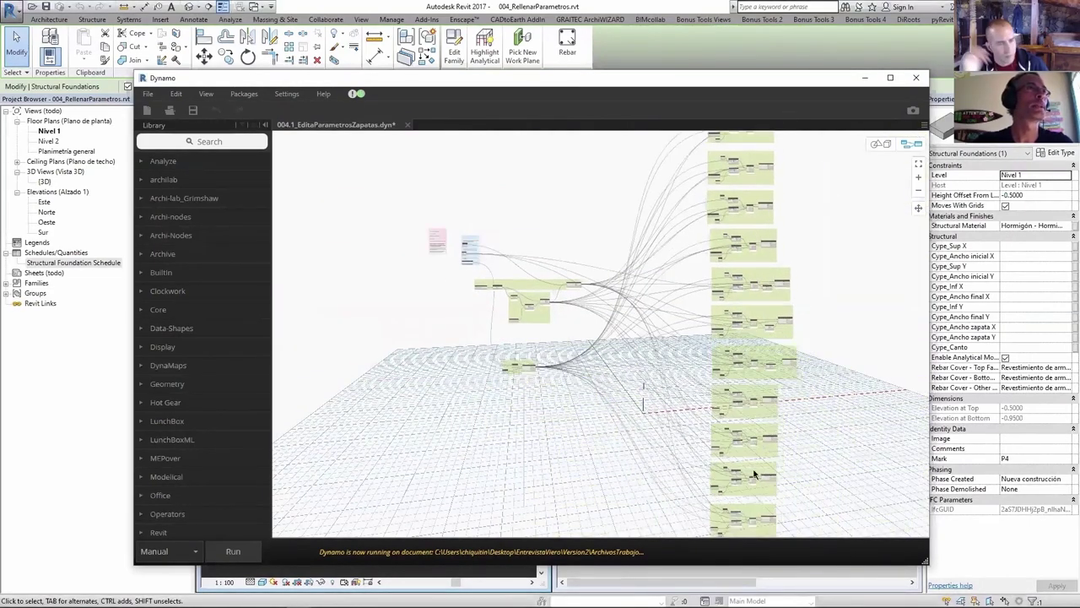
{"action": "scroll", "coordinate": [749, 388], "scroll_direction": "down", "scroll_amount": 3}
{"action": "scroll", "coordinate": [746, 281], "scroll_direction": "up", "scroll_amount": 2}
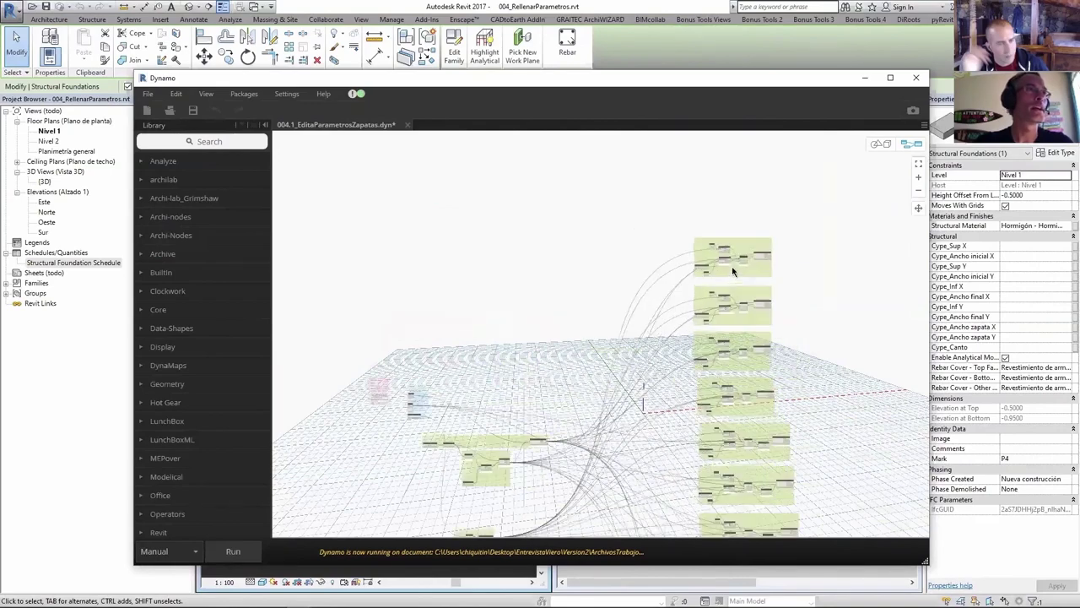
{"action": "scroll", "coordinate": [726, 271], "scroll_direction": "up", "scroll_amount": 2}
{"action": "scroll", "coordinate": [692, 261], "scroll_direction": "up", "scroll_amount": 3}
{"action": "scroll", "coordinate": [671, 253], "scroll_direction": "down", "scroll_amount": 3}
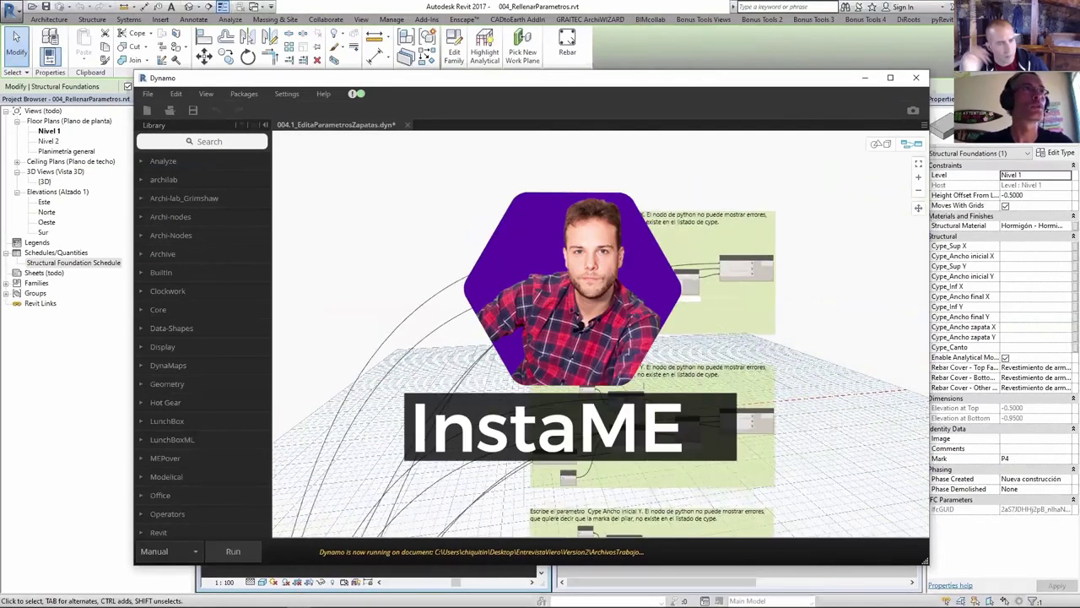
{"action": "scroll", "coordinate": [667, 251], "scroll_direction": "up", "scroll_amount": 3}
{"action": "scroll", "coordinate": [643, 386], "scroll_direction": "down", "scroll_amount": 5}
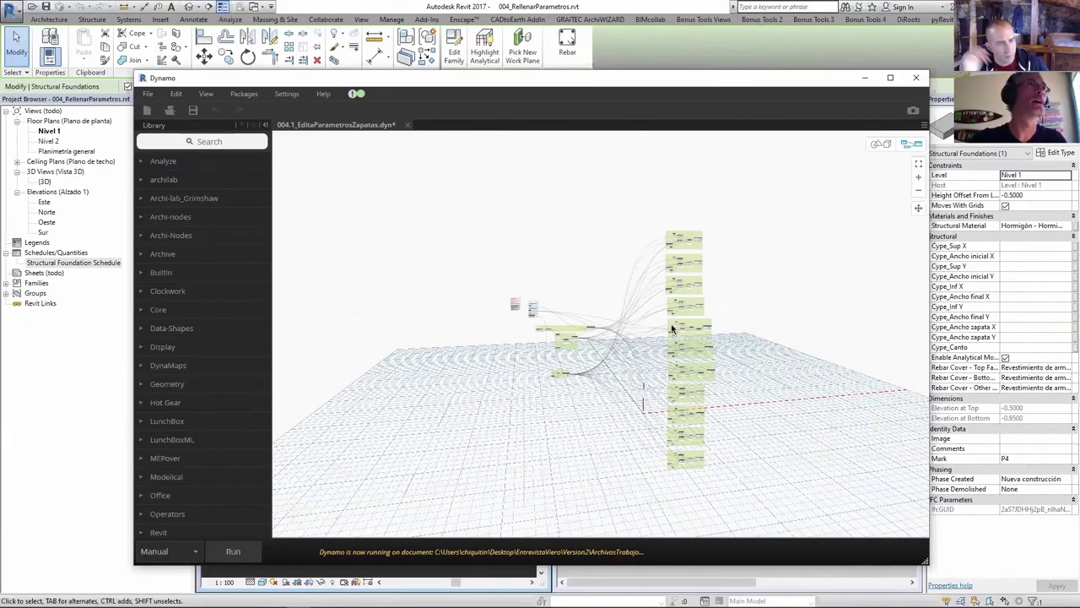
{"action": "scroll", "coordinate": [644, 367], "scroll_direction": "up", "scroll_amount": 5}
{"action": "scroll", "coordinate": [644, 366], "scroll_direction": "down", "scroll_amount": 1}
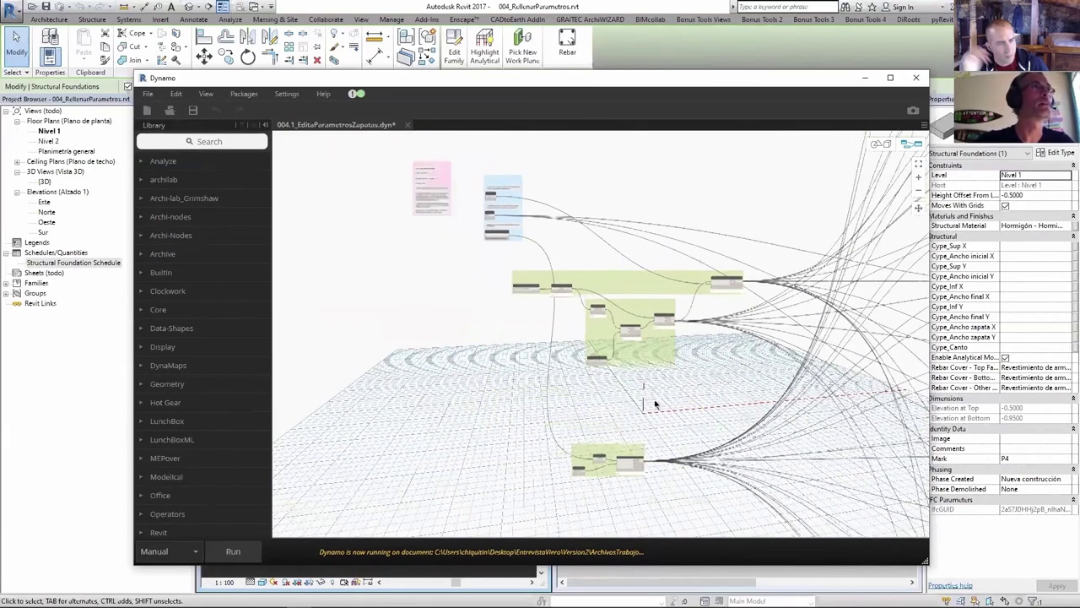
{"action": "scroll", "coordinate": [422, 228], "scroll_direction": "up", "scroll_amount": 3}
{"action": "scroll", "coordinate": [414, 229], "scroll_direction": "up", "scroll_amount": 2}
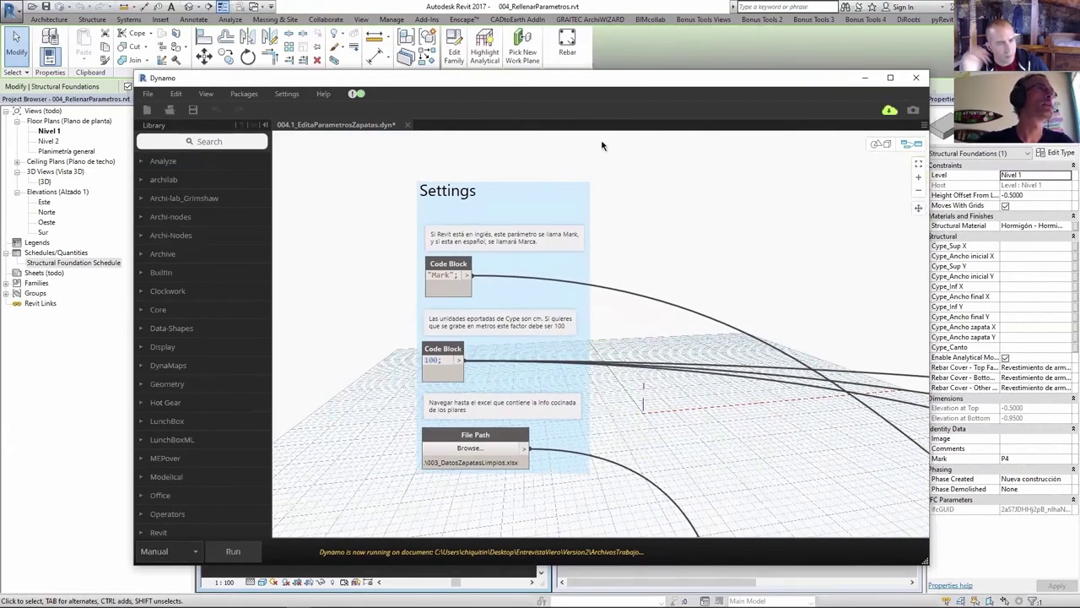
{"action": "mouse_move", "coordinate": [452, 284]}
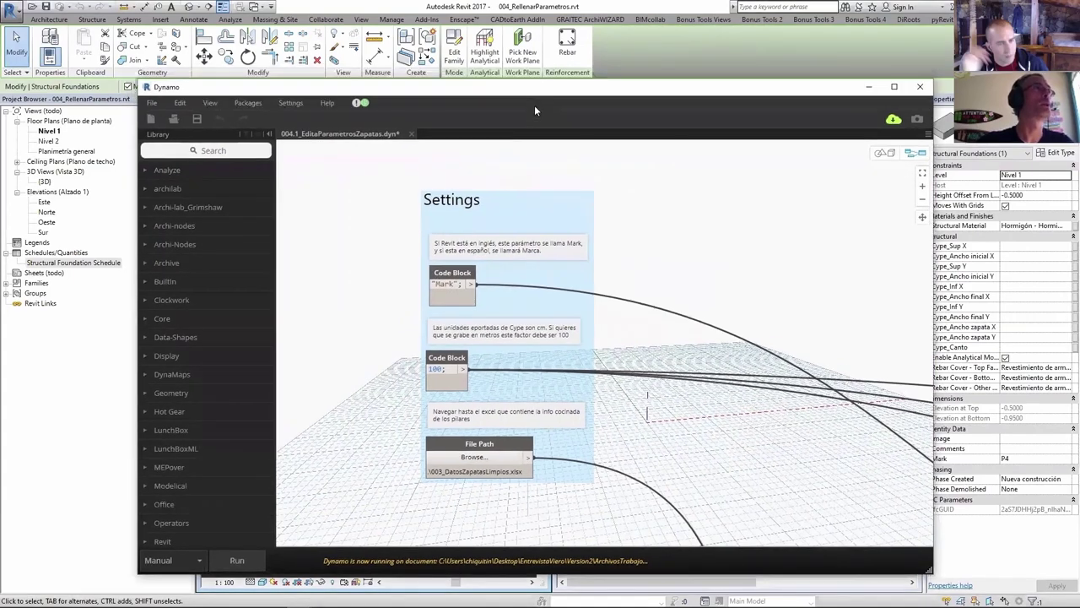
Move Dynamo down, compare Excel pillars P3 and P5, then return to Revit's schedule.
{"action": "left_click_drag", "start_coordinate": [529, 84], "coordinate": [517, 403]}
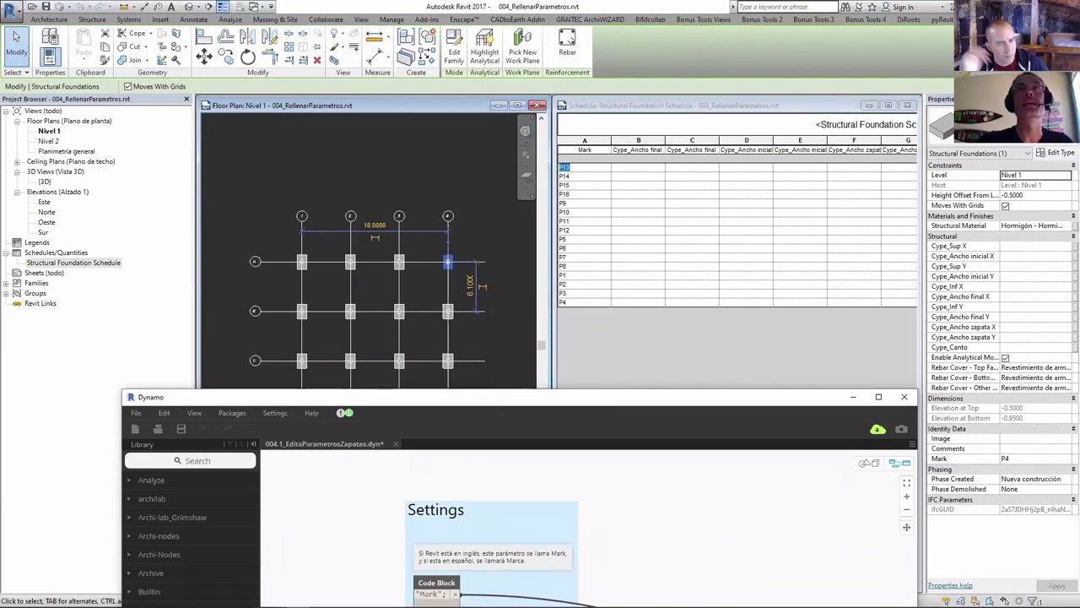
{"action": "key", "text": "alt+Tab"}
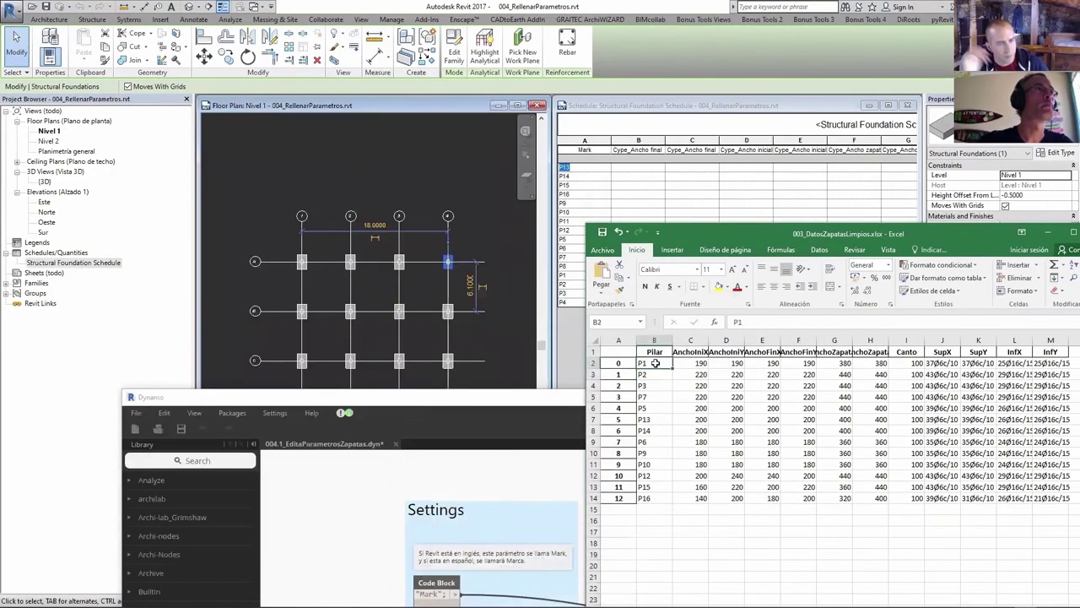
{"action": "left_click", "coordinate": [654, 385]}
{"action": "key", "text": "Down"}
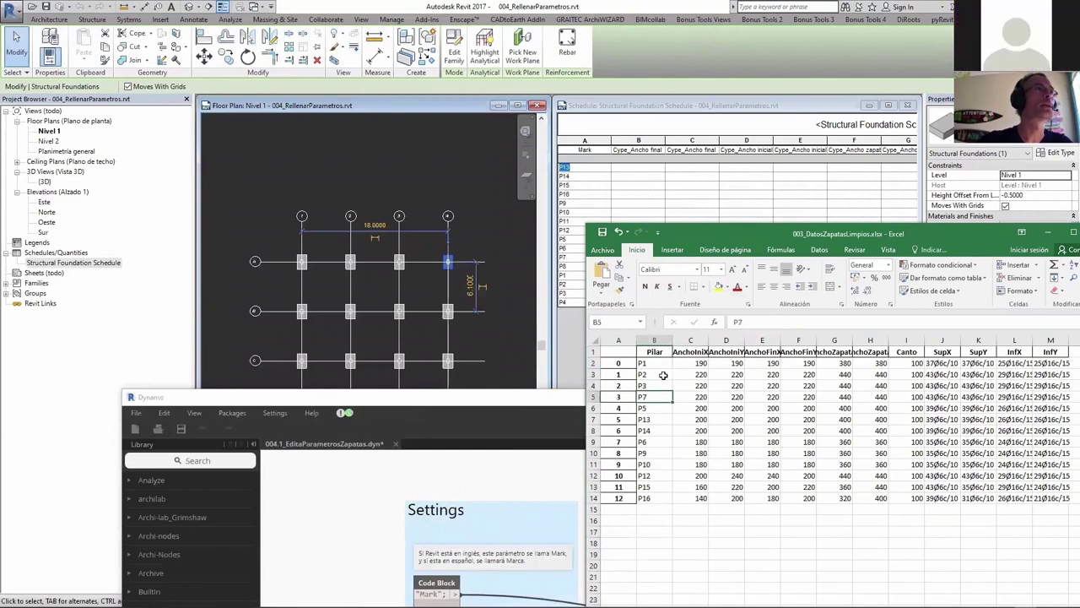
{"action": "key", "text": "Down"}
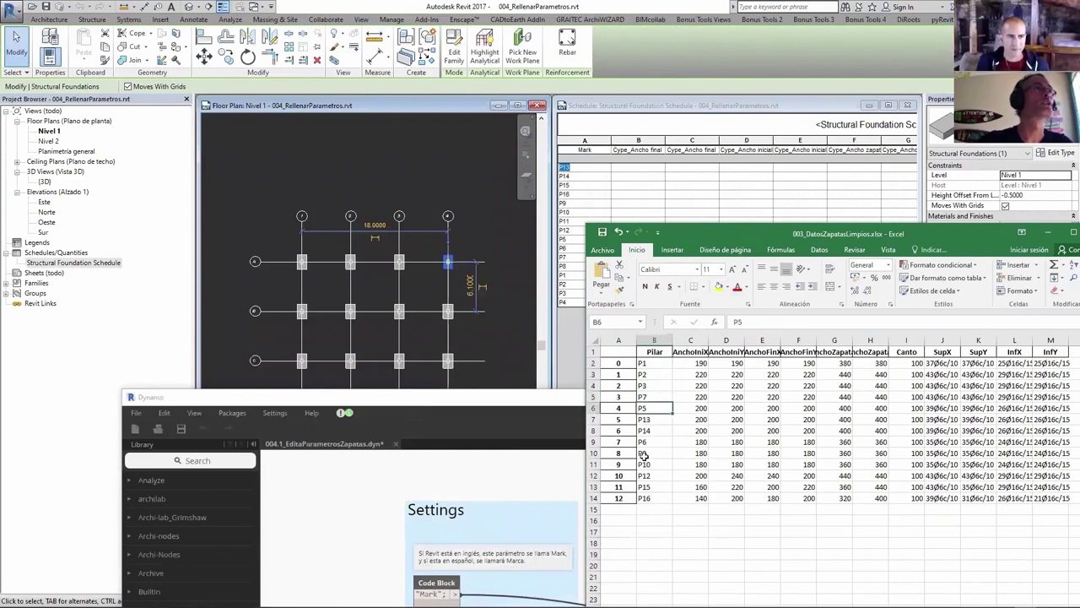
{"action": "left_click_drag", "start_coordinate": [586, 229], "coordinate": [578, 307]}
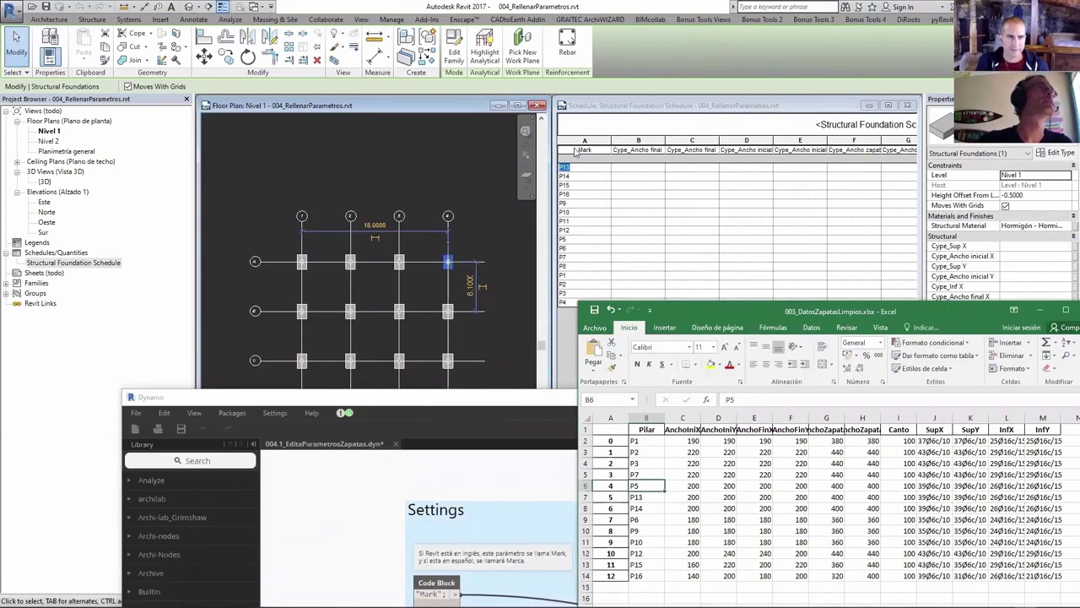
{"action": "left_click", "coordinate": [473, 161]}
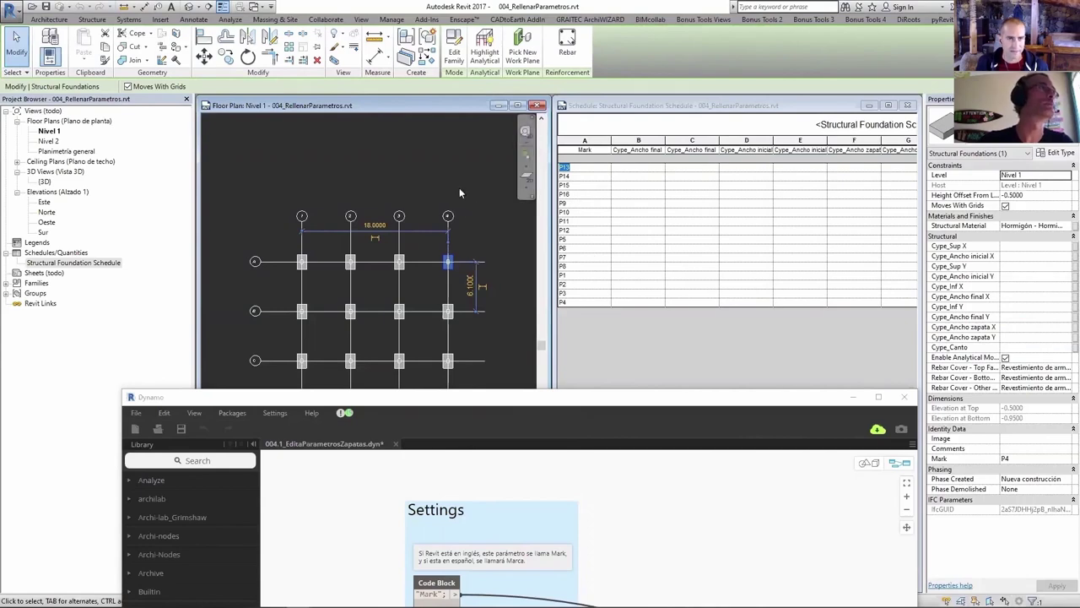
Deselect the foundation and inspect Settings: 'Mark', factor 100 and 003_DatosZapatasLimpios.xlsx.
{"action": "left_click", "coordinate": [448, 169]}
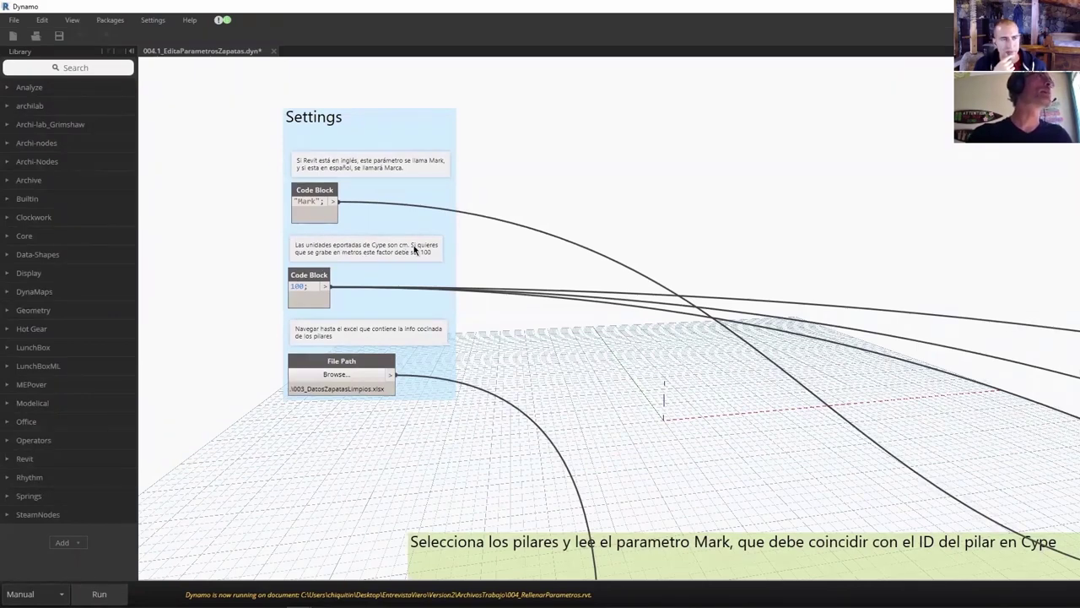
{"action": "double_click", "coordinate": [298, 286]}
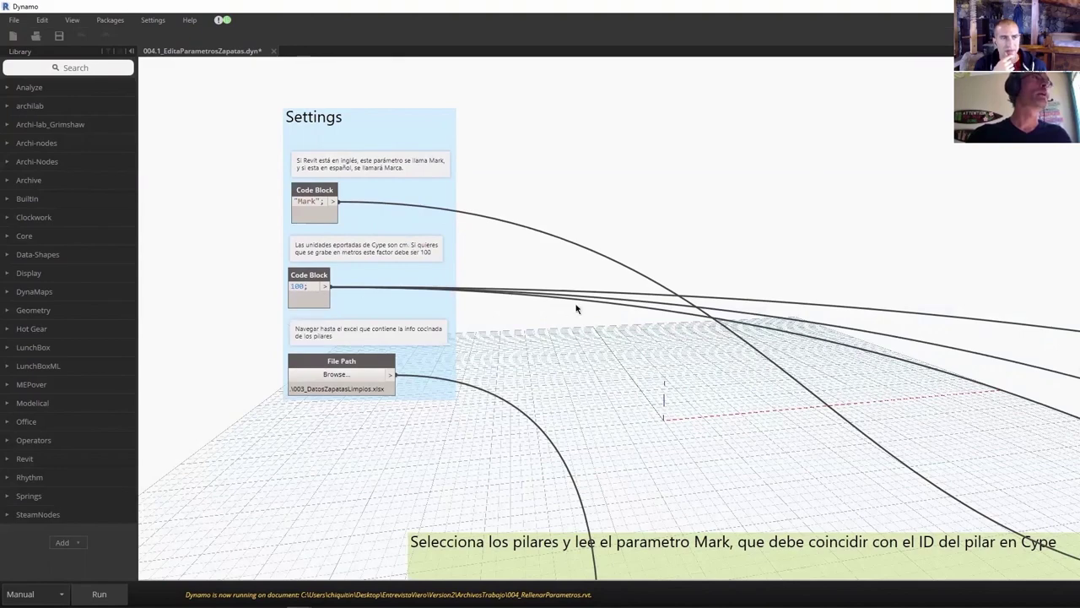
{"action": "scroll", "coordinate": [576, 309], "scroll_direction": "down", "scroll_amount": 3}
{"action": "scroll", "coordinate": [577, 308], "scroll_direction": "down", "scroll_amount": 3}
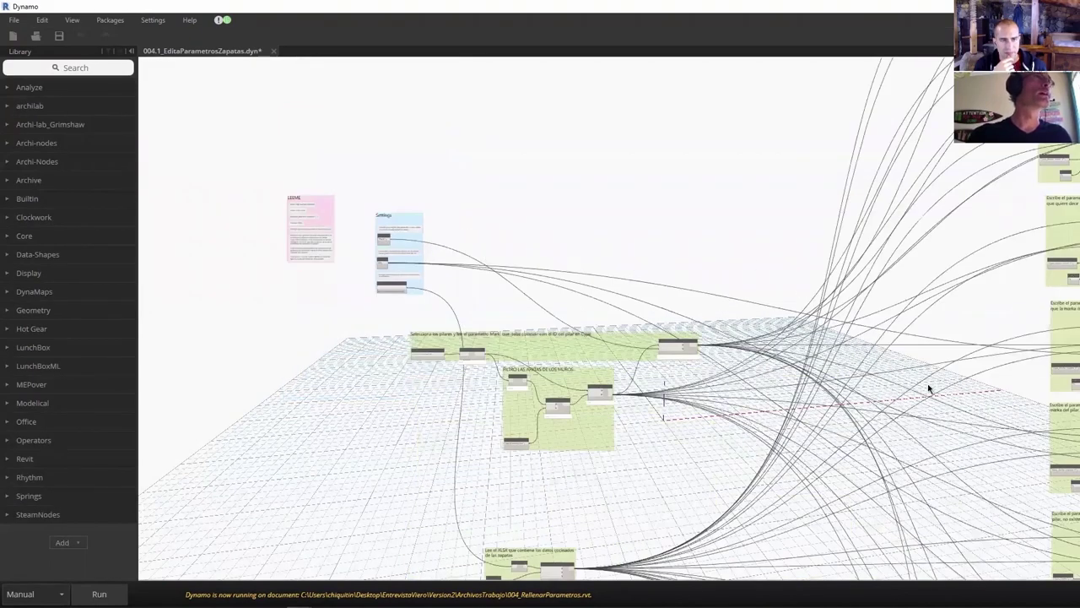
{"action": "middle_click_drag", "start_coordinate": [951, 387], "coordinate": [716, 258]}
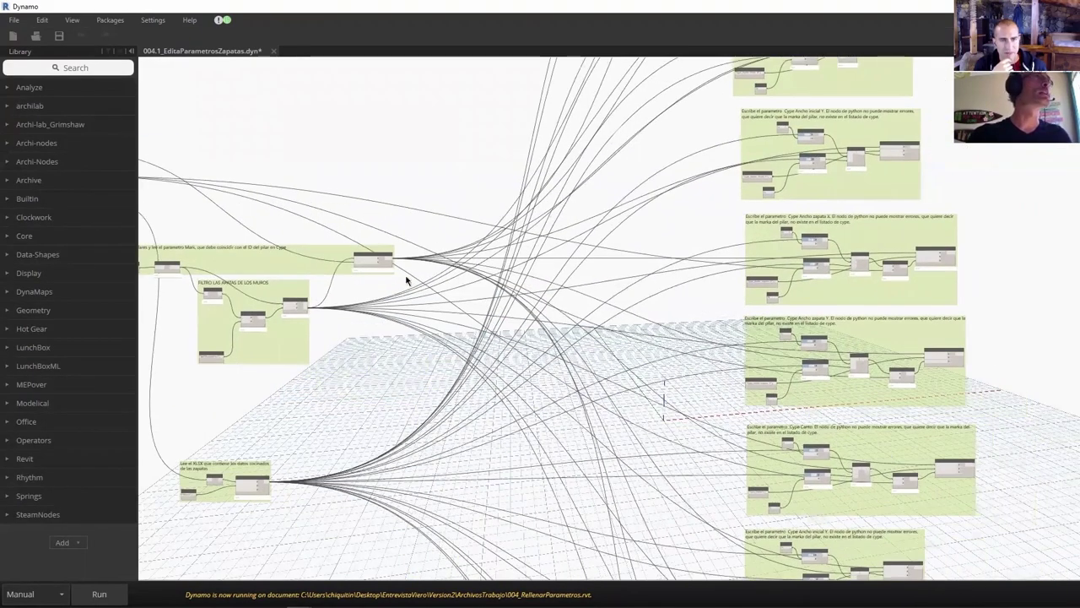
{"action": "scroll", "coordinate": [586, 289], "scroll_direction": "down", "scroll_amount": 3}
{"action": "scroll", "coordinate": [582, 287], "scroll_direction": "up", "scroll_amount": 3}
{"action": "scroll", "coordinate": [548, 274], "scroll_direction": "up", "scroll_amount": 3}
{"action": "scroll", "coordinate": [512, 261], "scroll_direction": "up", "scroll_amount": 2}
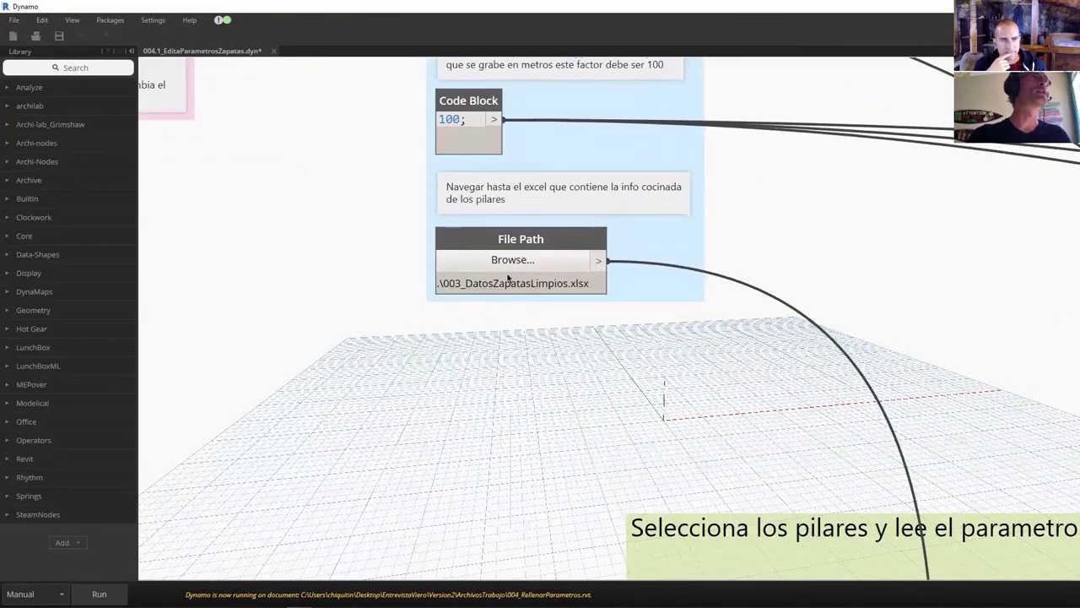
{"action": "scroll", "coordinate": [423, 264], "scroll_direction": "down", "scroll_amount": 2}
{"action": "scroll", "coordinate": [423, 263], "scroll_direction": "down", "scroll_amount": 2}
{"action": "scroll", "coordinate": [424, 263], "scroll_direction": "down", "scroll_amount": 2}
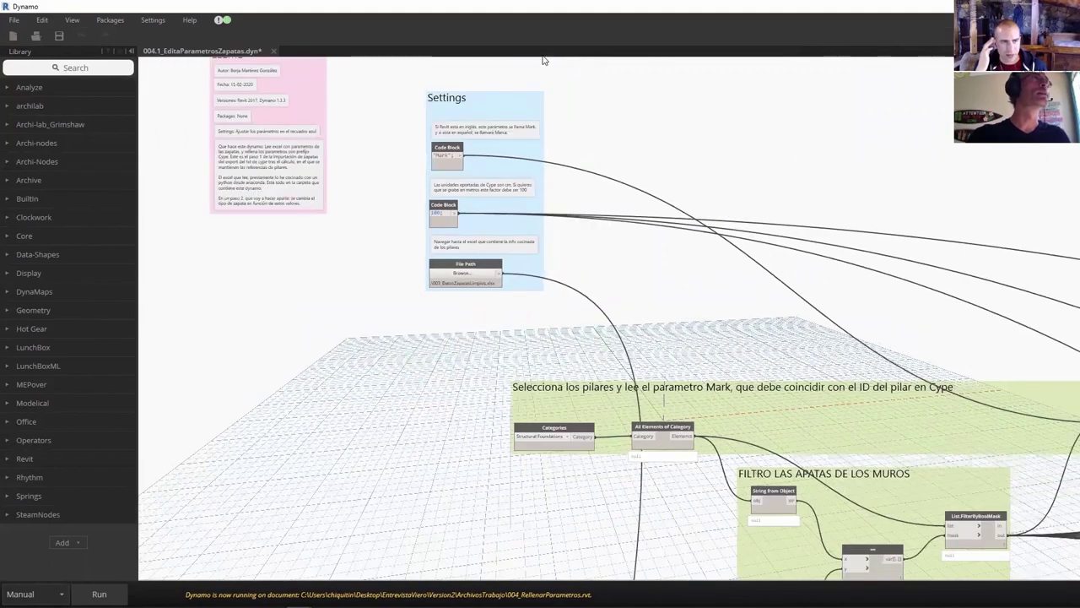
Restore the Dynamo window to a smaller size and bring the selection and filter groups into view.
{"action": "double_click", "coordinate": [554, 6]}
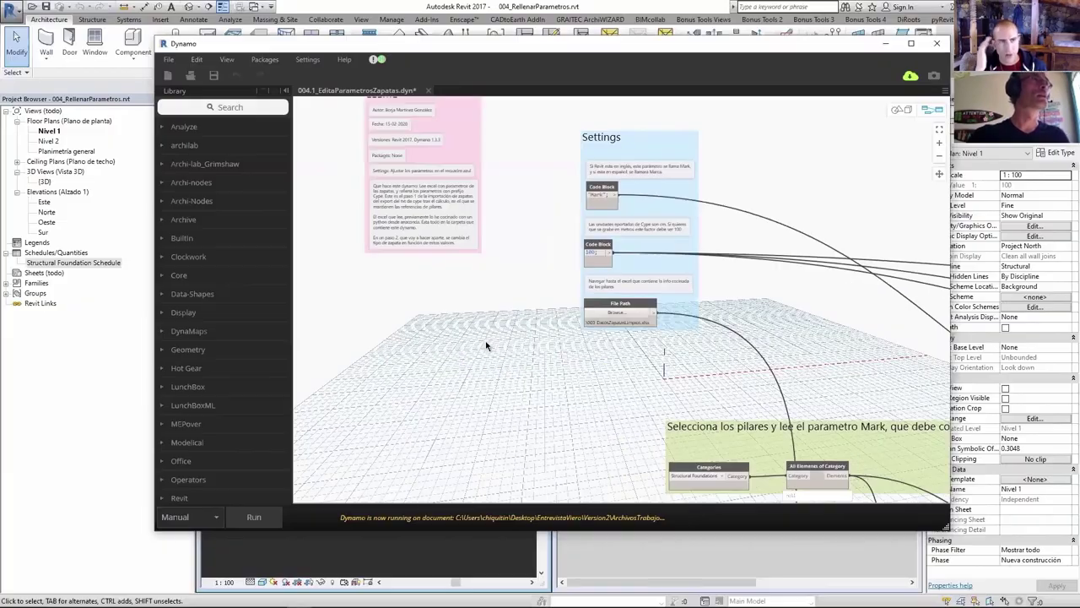
{"action": "scroll", "coordinate": [397, 299], "scroll_direction": "up", "scroll_amount": 2}
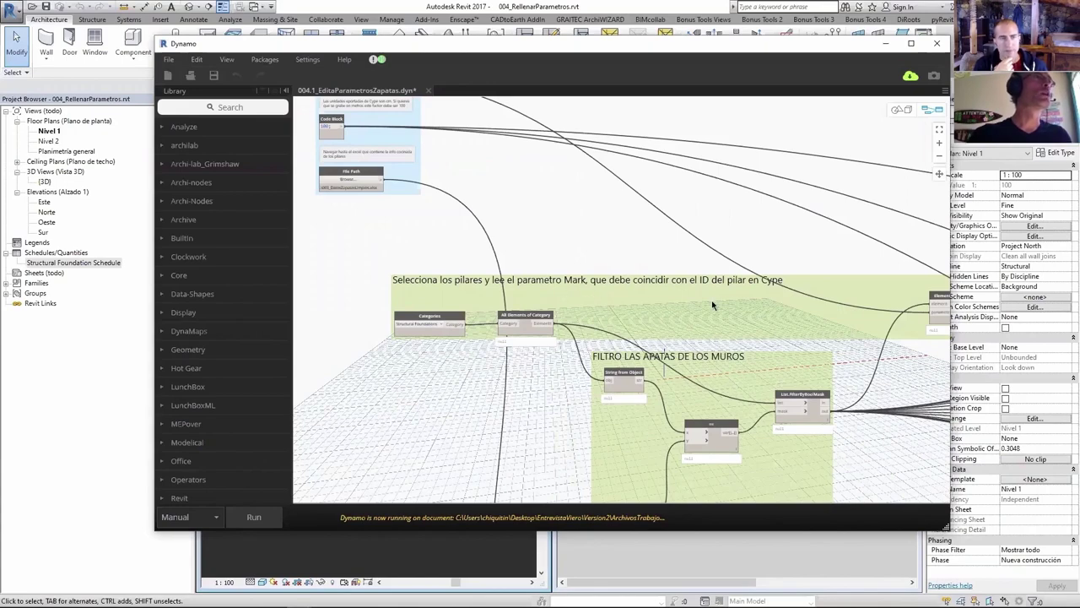
{"action": "scroll", "coordinate": [647, 309], "scroll_direction": "down", "scroll_amount": 3}
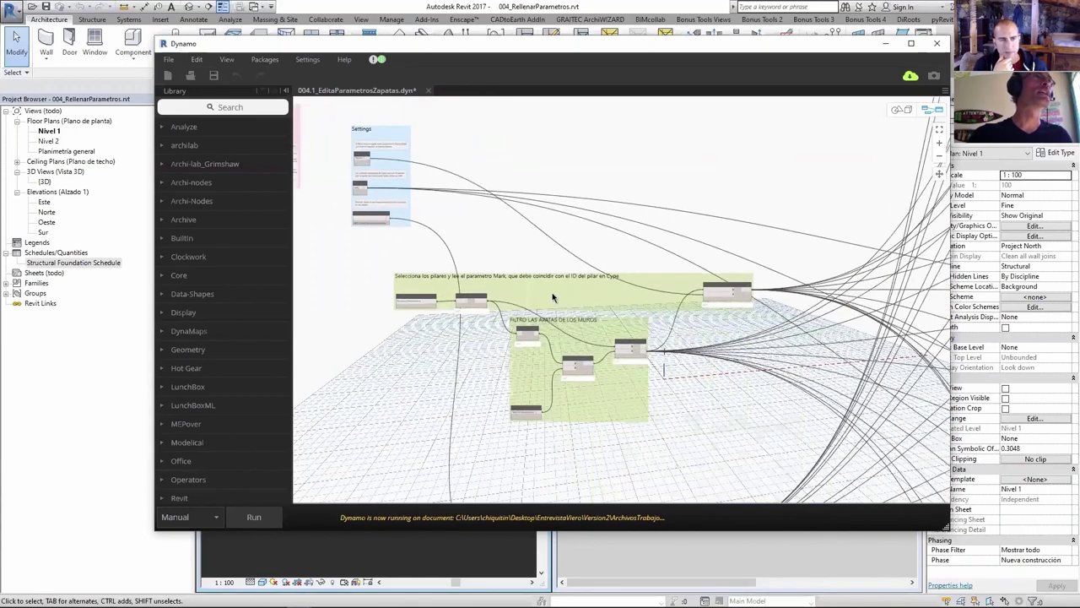
{"action": "middle_click_drag", "start_coordinate": [700, 314], "coordinate": [615, 318]}
{"action": "scroll", "coordinate": [530, 382], "scroll_direction": "up", "scroll_amount": 1}
{"action": "scroll", "coordinate": [530, 382], "scroll_direction": "up", "scroll_amount": 1}
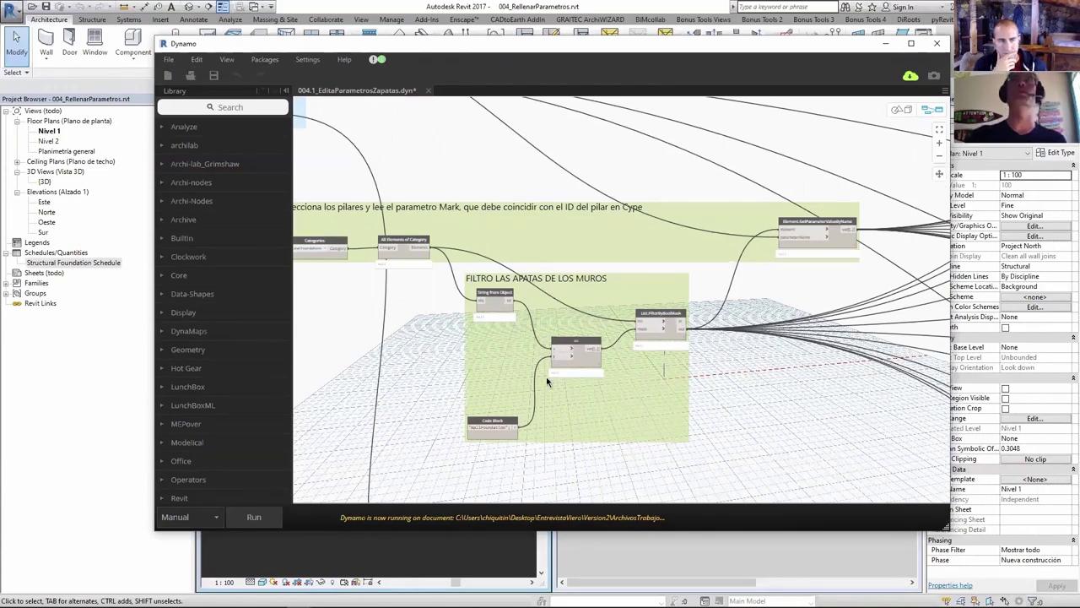
Drag the FILTRO LAS APATAS DE LOS MUROS group slightly lower, then zoom to Lee el XLSX.
{"action": "left_click", "coordinate": [585, 326]}
{"action": "left_click_drag", "start_coordinate": [585, 326], "coordinate": [585, 350]}
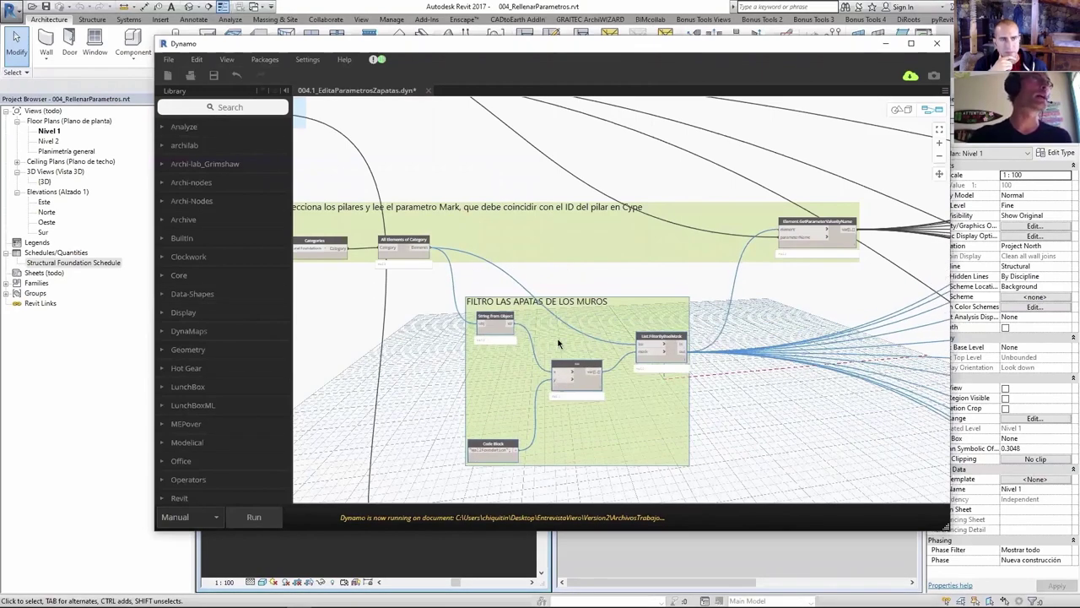
{"action": "scroll", "coordinate": [635, 310], "scroll_direction": "down", "scroll_amount": 1}
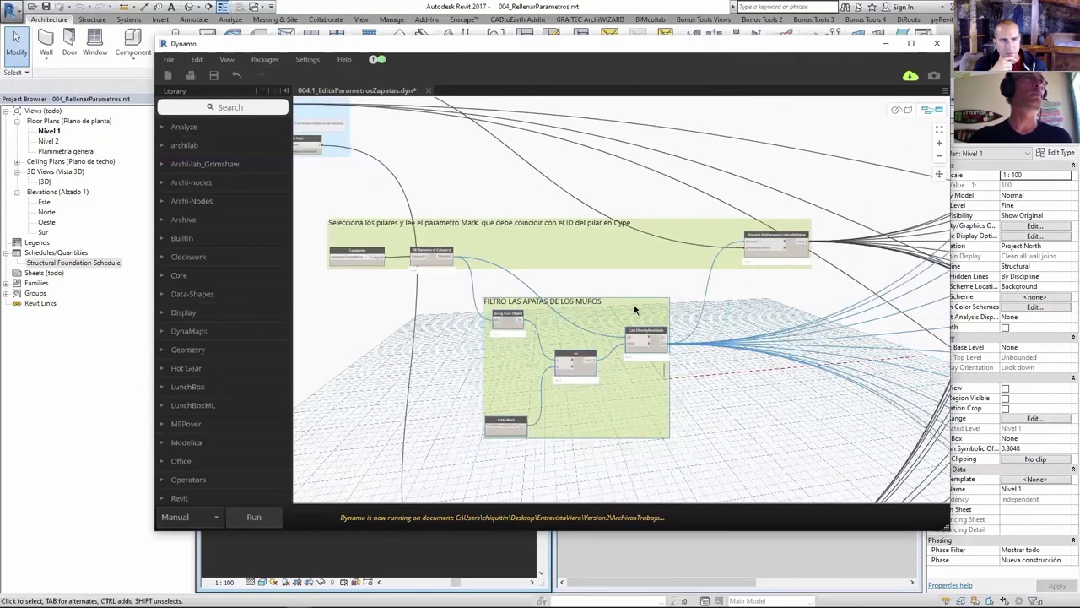
{"action": "scroll", "coordinate": [636, 310], "scroll_direction": "down", "scroll_amount": 1}
{"action": "scroll", "coordinate": [580, 321], "scroll_direction": "down", "scroll_amount": 1}
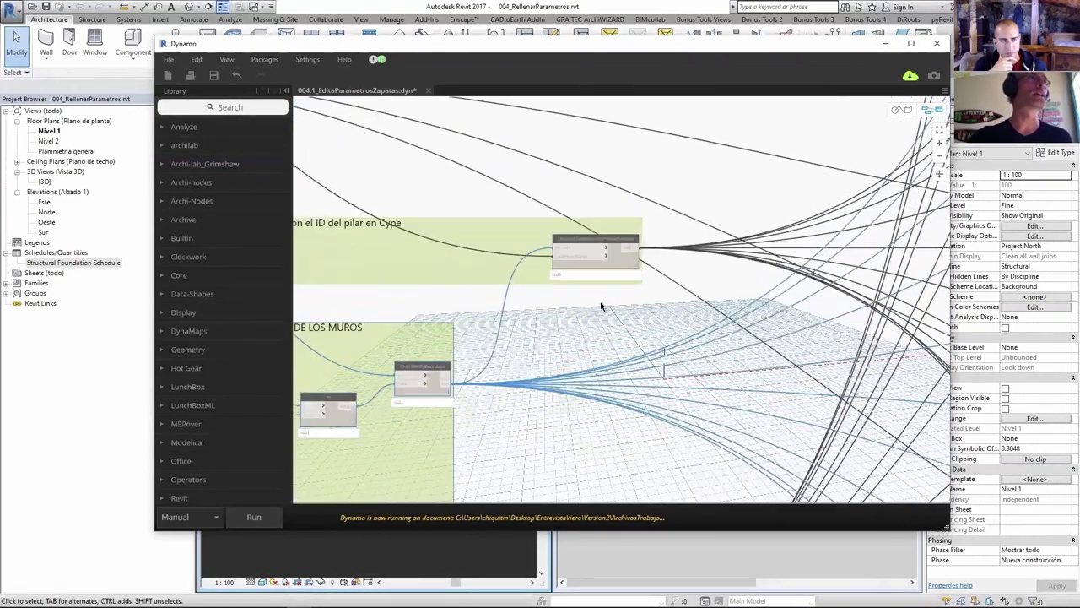
{"action": "scroll", "coordinate": [516, 315], "scroll_direction": "up", "scroll_amount": 3}
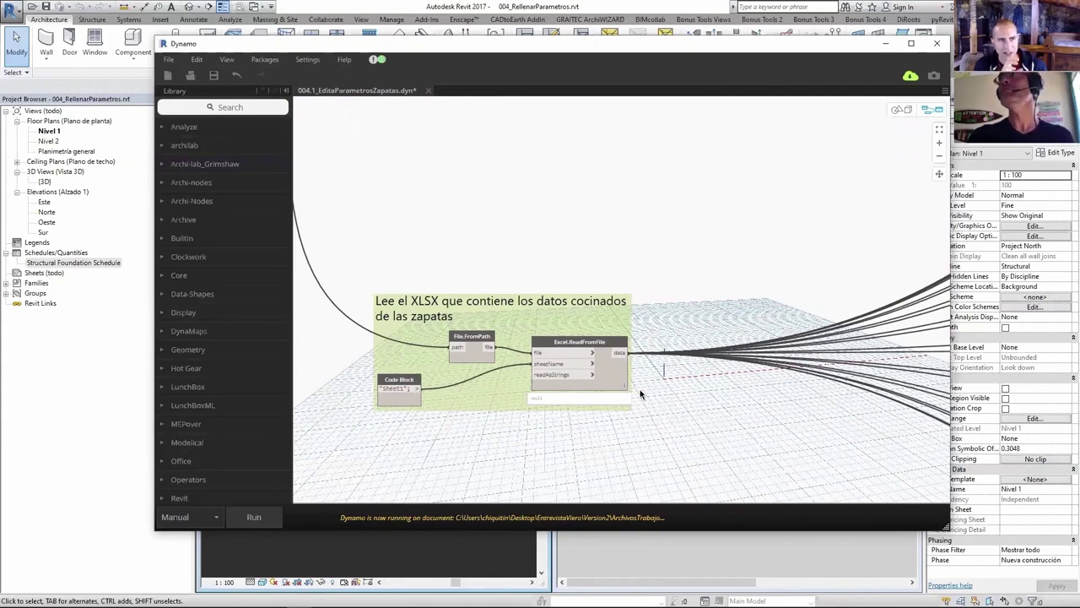
{"action": "scroll", "coordinate": [640, 393], "scroll_direction": "down", "scroll_amount": 5}
{"action": "scroll", "coordinate": [624, 338], "scroll_direction": "down", "scroll_amount": 2}
{"action": "scroll", "coordinate": [631, 300], "scroll_direction": "up", "scroll_amount": 1}
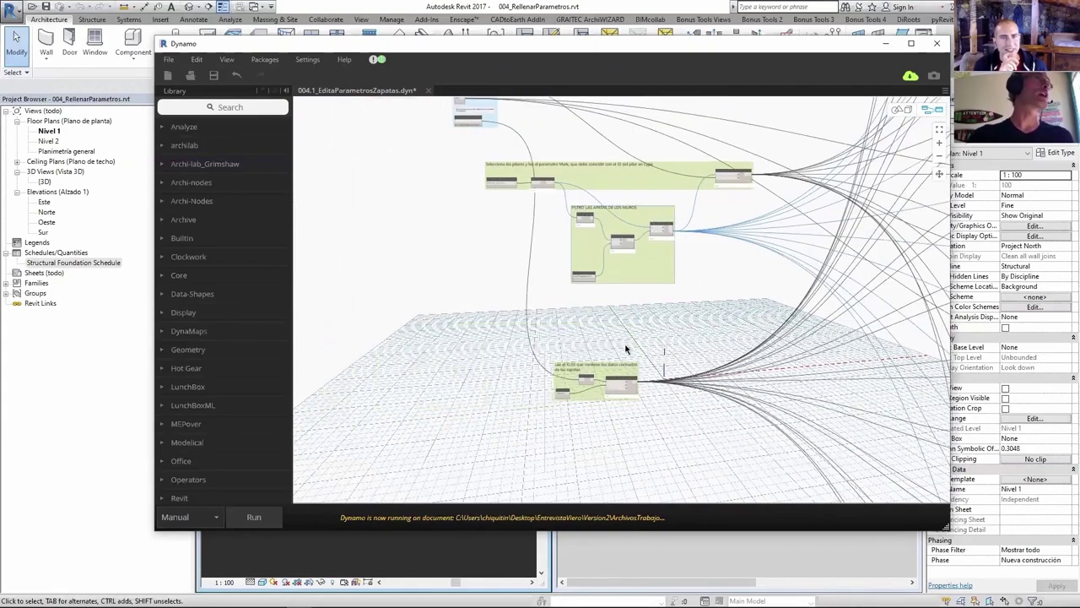
{"action": "scroll", "coordinate": [645, 320], "scroll_direction": "up", "scroll_amount": 2}
{"action": "scroll", "coordinate": [663, 337], "scroll_direction": "up", "scroll_amount": 2}
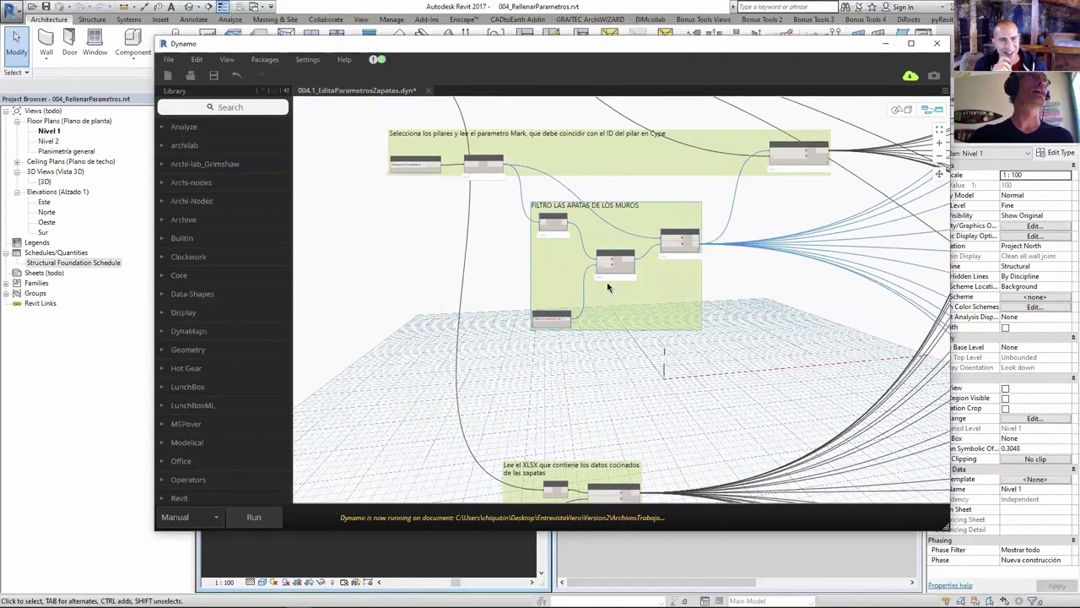
{"action": "mouse_move", "coordinate": [616, 264]}
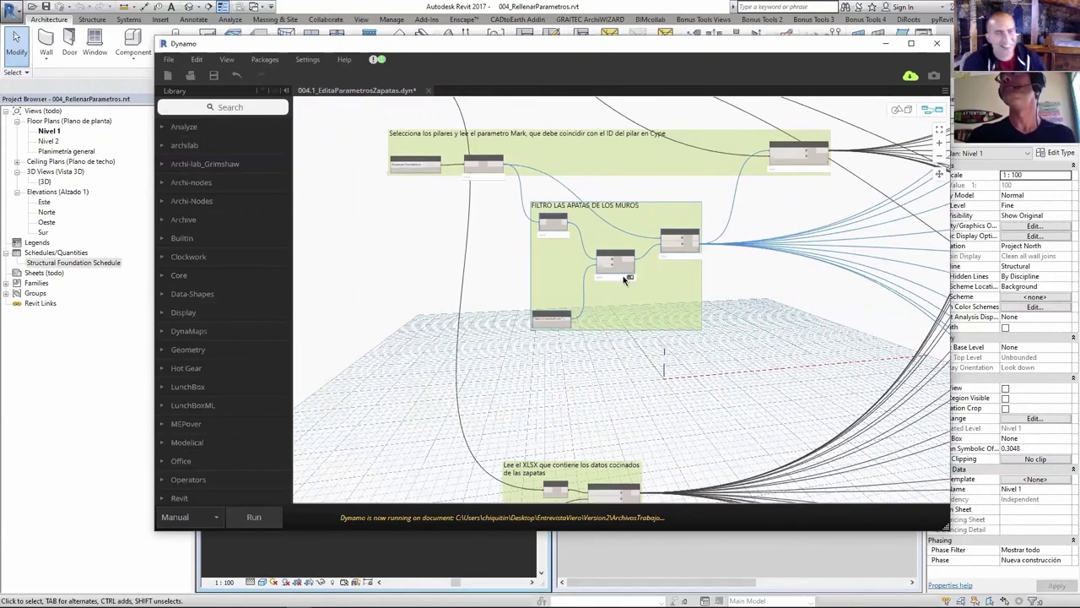
{"action": "scroll", "coordinate": [618, 242], "scroll_direction": "up", "scroll_amount": 1}
{"action": "scroll", "coordinate": [618, 242], "scroll_direction": "down", "scroll_amount": 2}
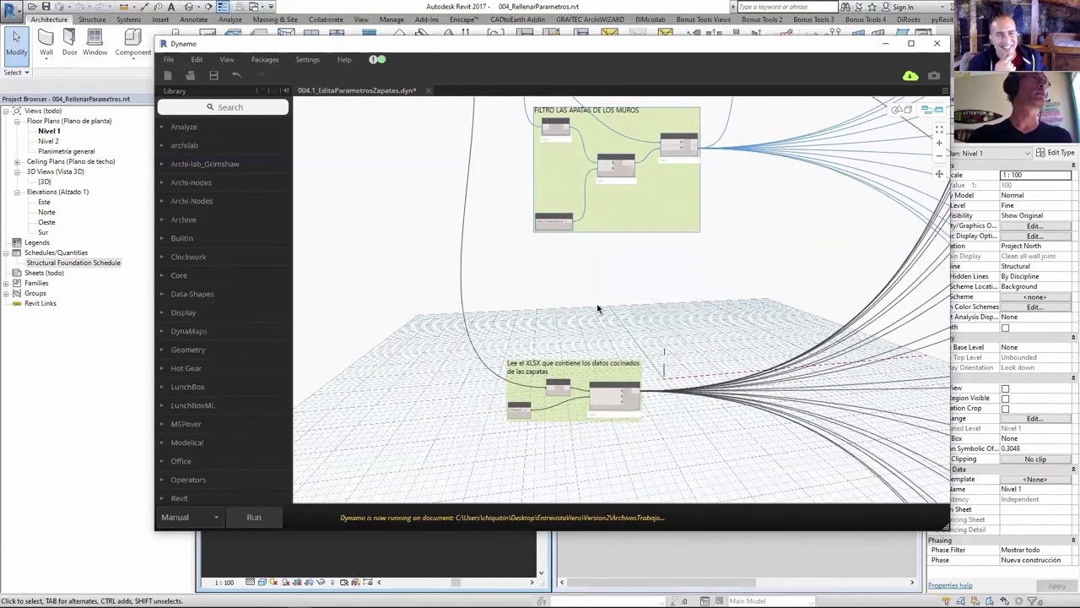
{"action": "scroll", "coordinate": [599, 309], "scroll_direction": "down", "scroll_amount": 1}
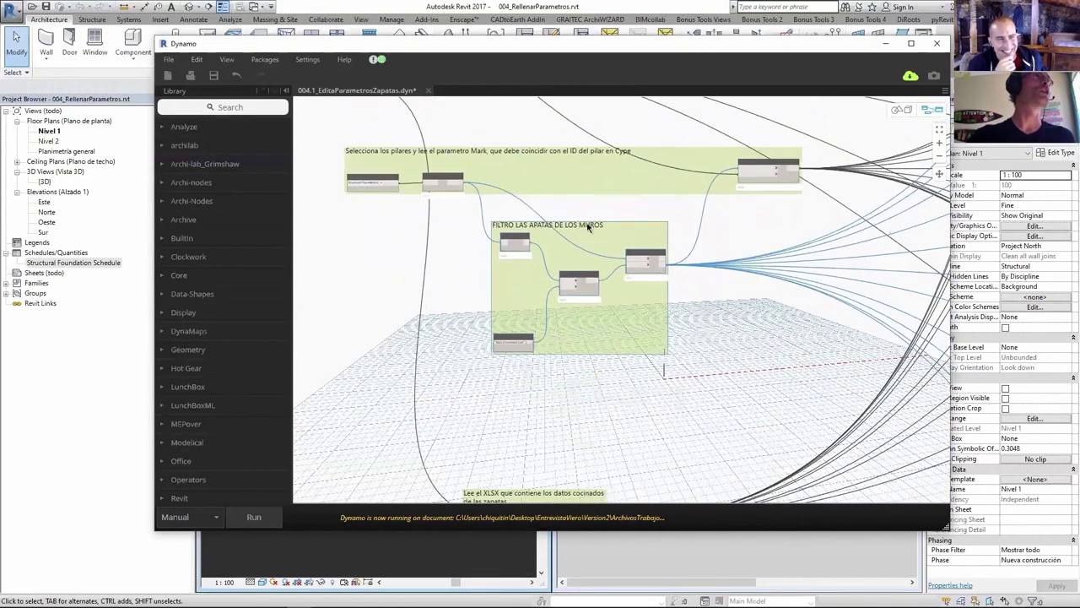
{"action": "scroll", "coordinate": [590, 212], "scroll_direction": "up", "scroll_amount": 1}
{"action": "middle_click_drag", "start_coordinate": [591, 212], "coordinate": [579, 257]}
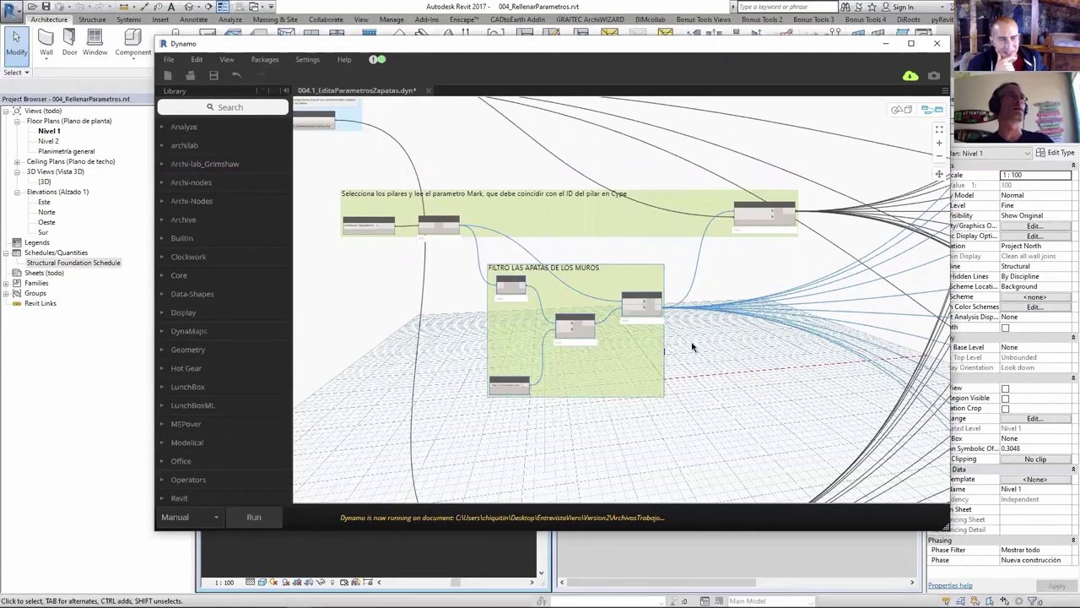
{"action": "scroll", "coordinate": [515, 409], "scroll_direction": "down", "scroll_amount": 5}
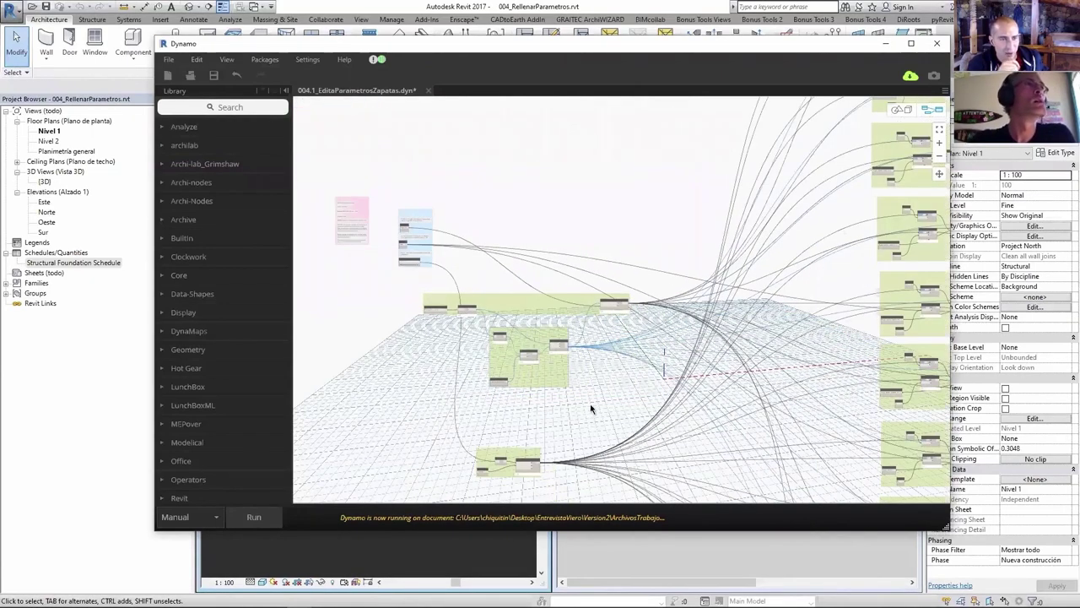
{"action": "scroll", "coordinate": [604, 370], "scroll_direction": "up", "scroll_amount": 3}
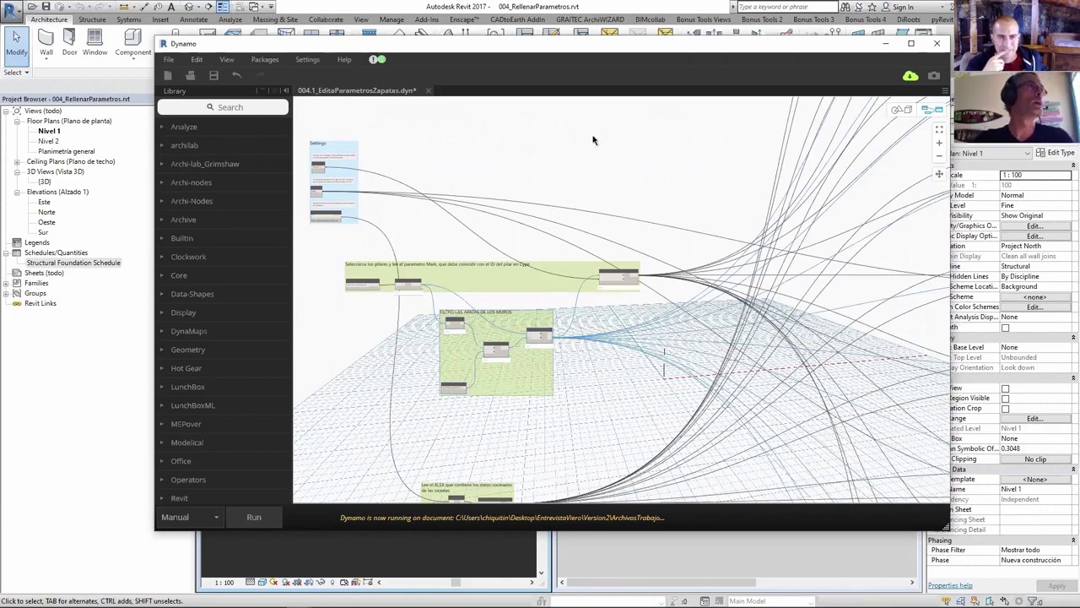
{"action": "scroll", "coordinate": [332, 271], "scroll_direction": "up", "scroll_amount": 3}
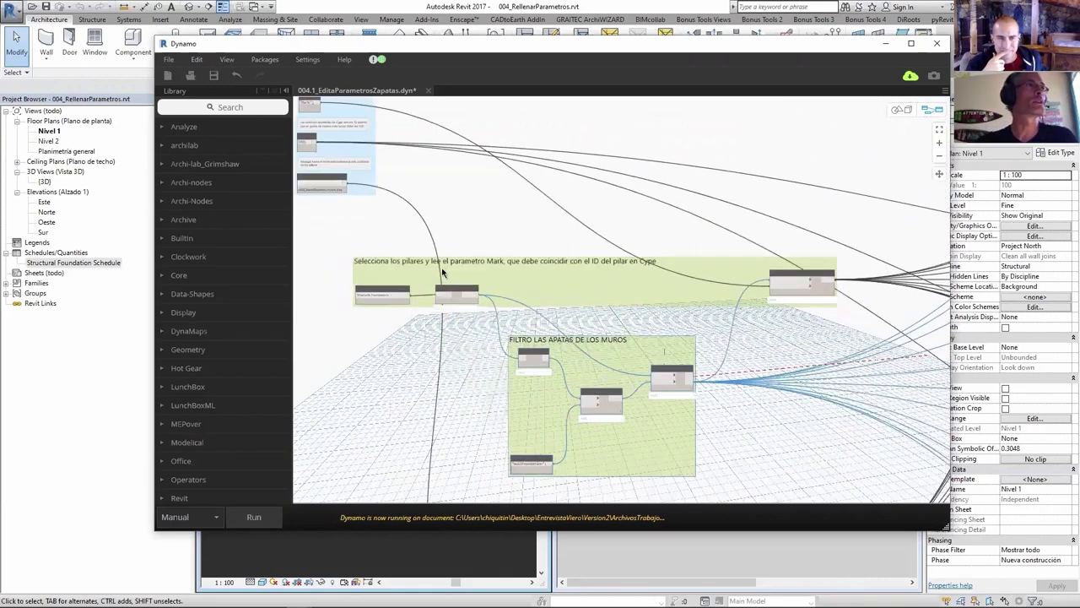
{"action": "scroll", "coordinate": [563, 229], "scroll_direction": "down", "scroll_amount": 3}
{"action": "scroll", "coordinate": [577, 268], "scroll_direction": "up", "scroll_amount": 3}
{"action": "scroll", "coordinate": [506, 276], "scroll_direction": "down", "scroll_amount": 3}
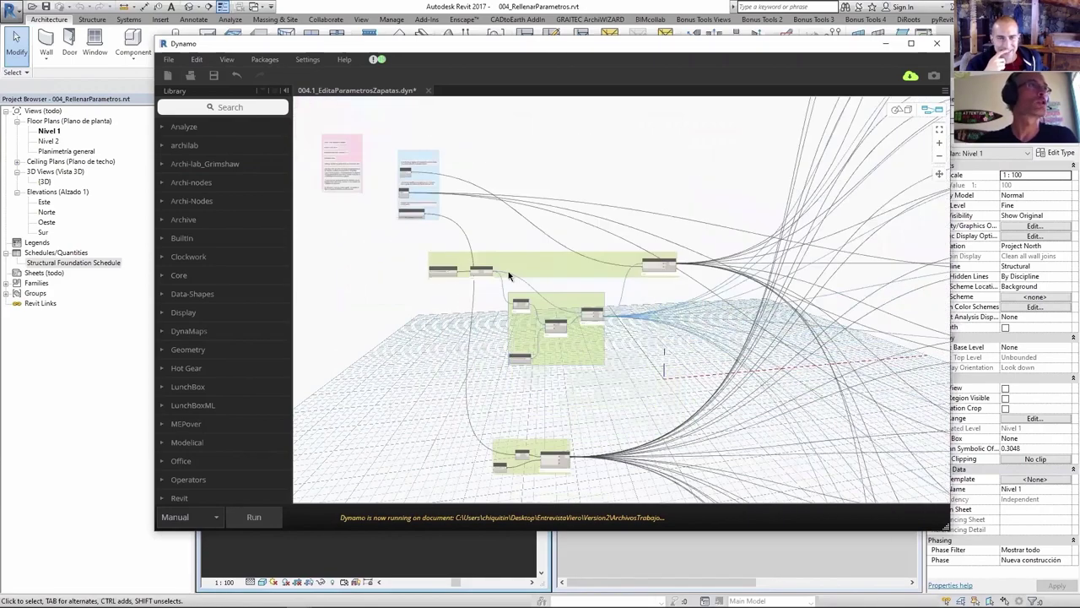
{"action": "scroll", "coordinate": [523, 388], "scroll_direction": "down", "scroll_amount": 2}
{"action": "scroll", "coordinate": [523, 387], "scroll_direction": "up", "scroll_amount": 2}
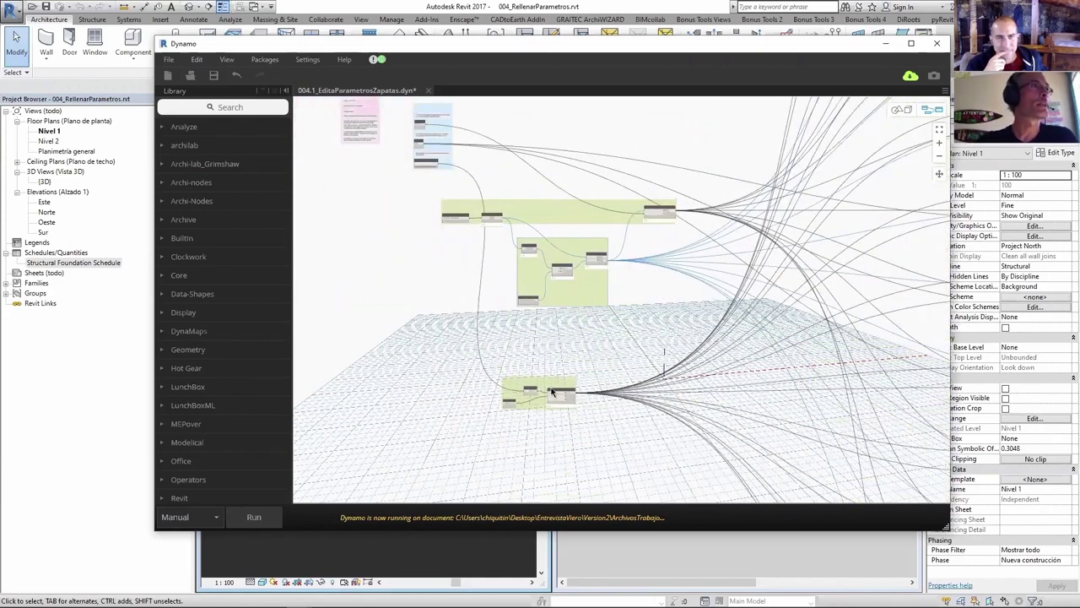
{"action": "scroll", "coordinate": [548, 395], "scroll_direction": "up", "scroll_amount": 3}
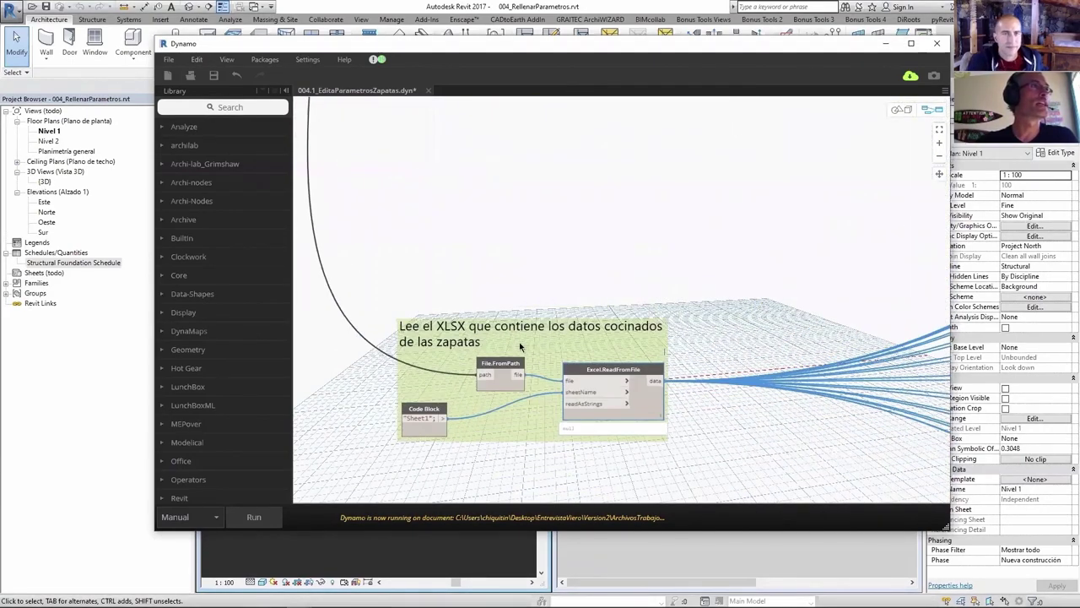
{"action": "scroll", "coordinate": [477, 437], "scroll_direction": "down", "scroll_amount": 4}
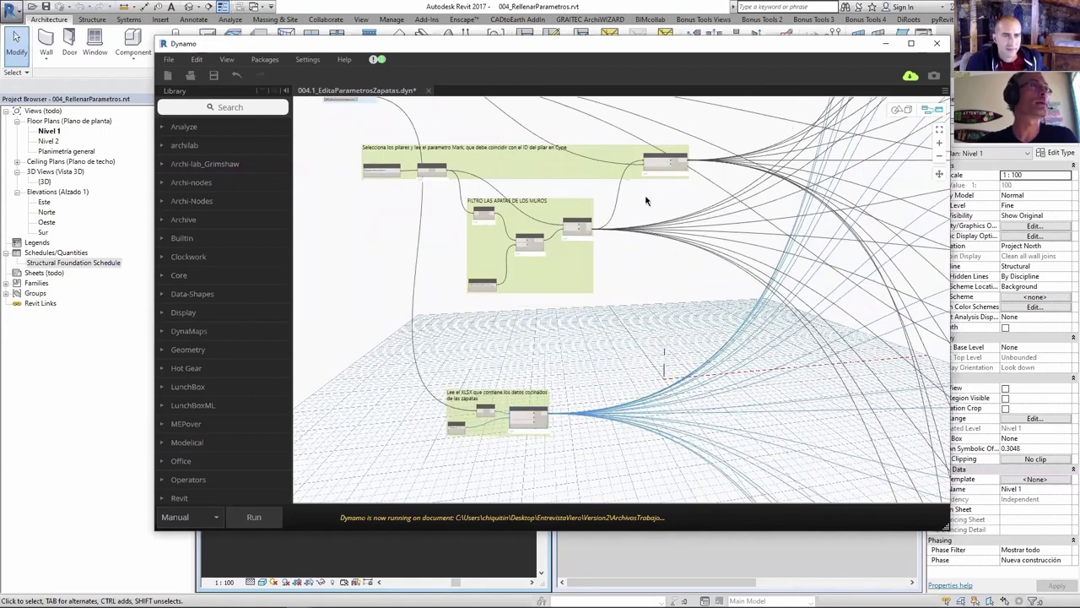
{"action": "scroll", "coordinate": [520, 324], "scroll_direction": "down", "scroll_amount": 2}
{"action": "scroll", "coordinate": [523, 333], "scroll_direction": "down", "scroll_amount": 2}
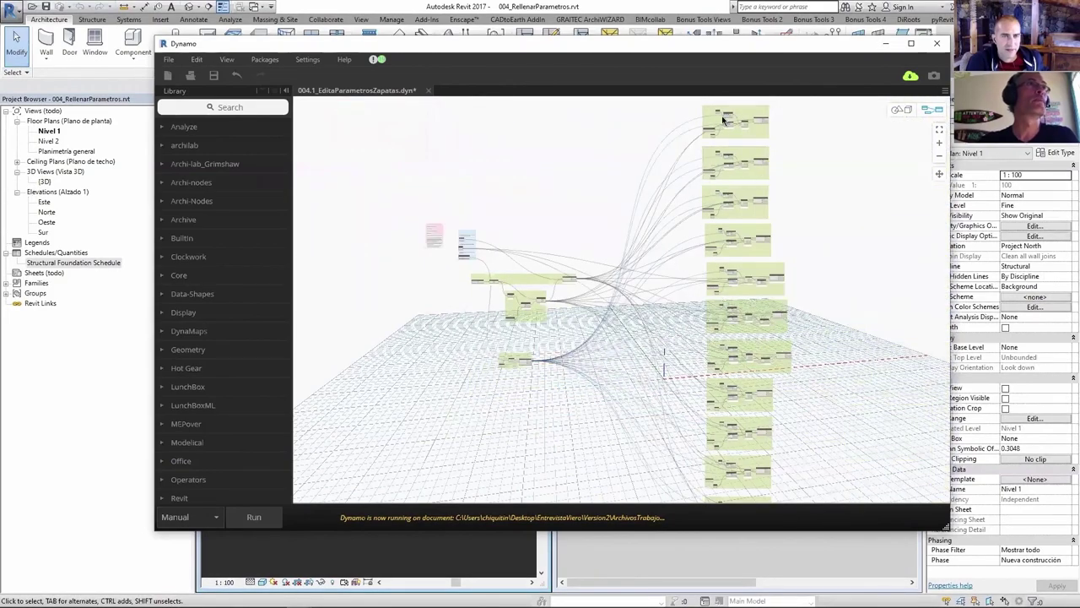
{"action": "scroll", "coordinate": [723, 122], "scroll_direction": "up", "scroll_amount": 5}
{"action": "scroll", "coordinate": [714, 168], "scroll_direction": "up", "scroll_amount": 5}
{"action": "scroll", "coordinate": [642, 228], "scroll_direction": "down", "scroll_amount": 2}
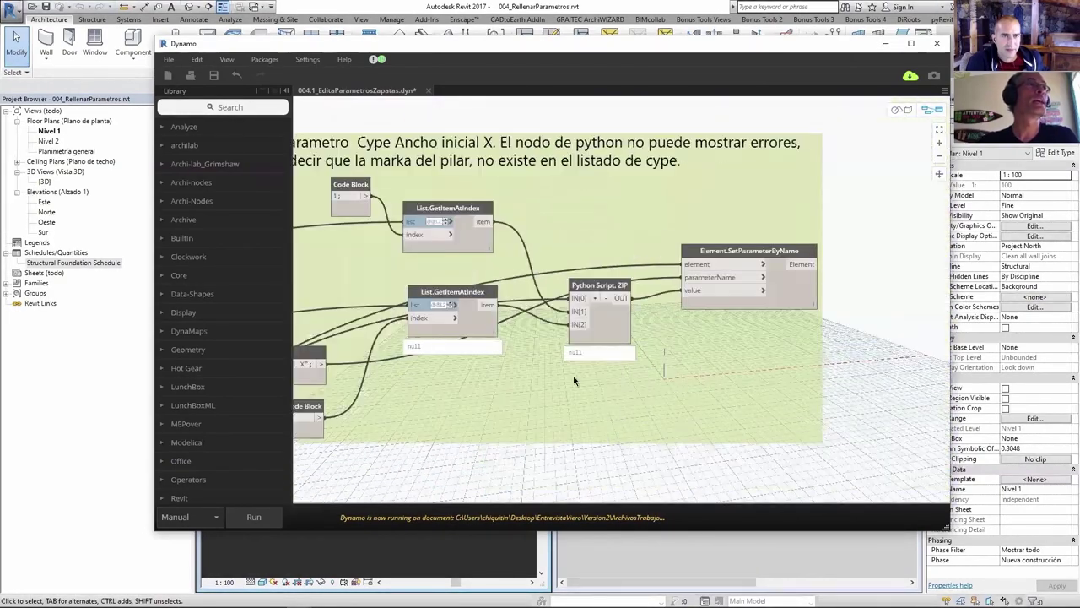
{"action": "scroll", "coordinate": [549, 287], "scroll_direction": "down", "scroll_amount": 2}
{"action": "scroll", "coordinate": [483, 327], "scroll_direction": "up", "scroll_amount": 1}
{"action": "scroll", "coordinate": [482, 327], "scroll_direction": "up", "scroll_amount": 2}
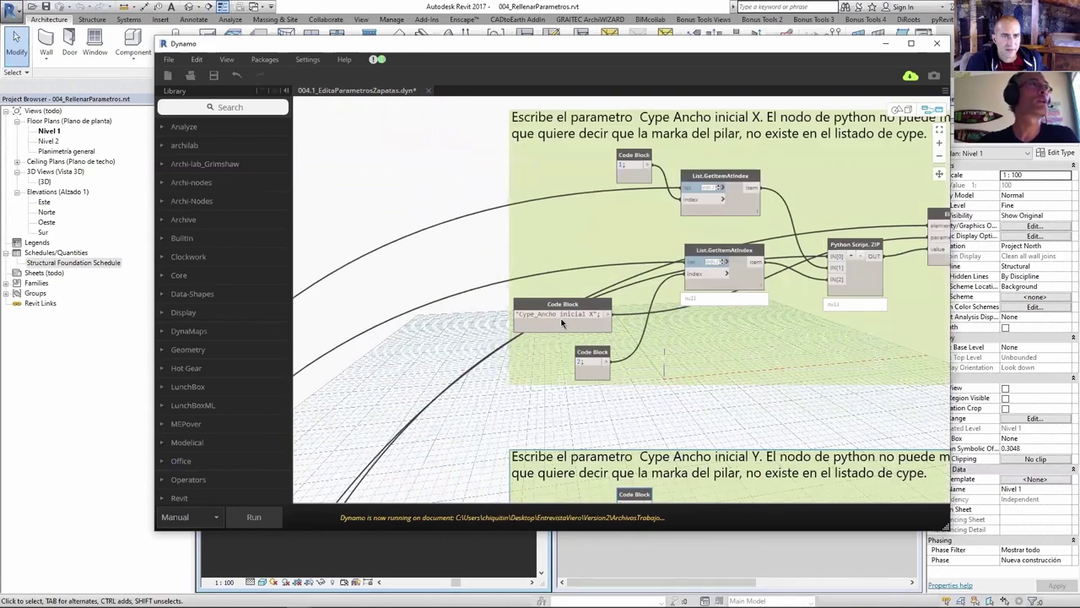
{"action": "mouse_move", "coordinate": [563, 314]}
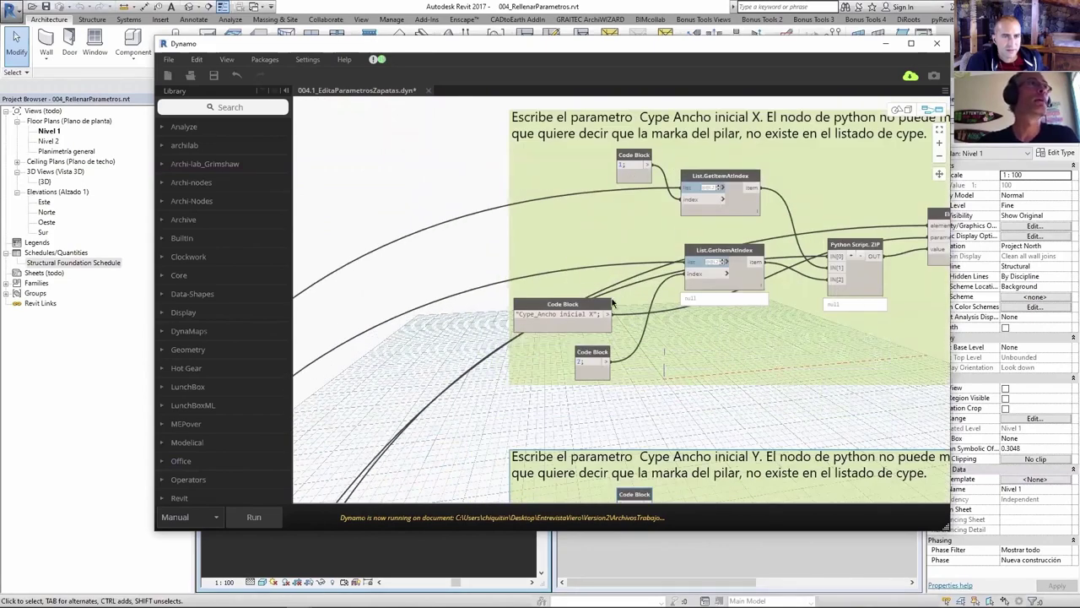
{"action": "scroll", "coordinate": [754, 172], "scroll_direction": "down", "scroll_amount": 2}
{"action": "scroll", "coordinate": [579, 374], "scroll_direction": "down", "scroll_amount": 3}
{"action": "scroll", "coordinate": [448, 469], "scroll_direction": "down", "scroll_amount": 2}
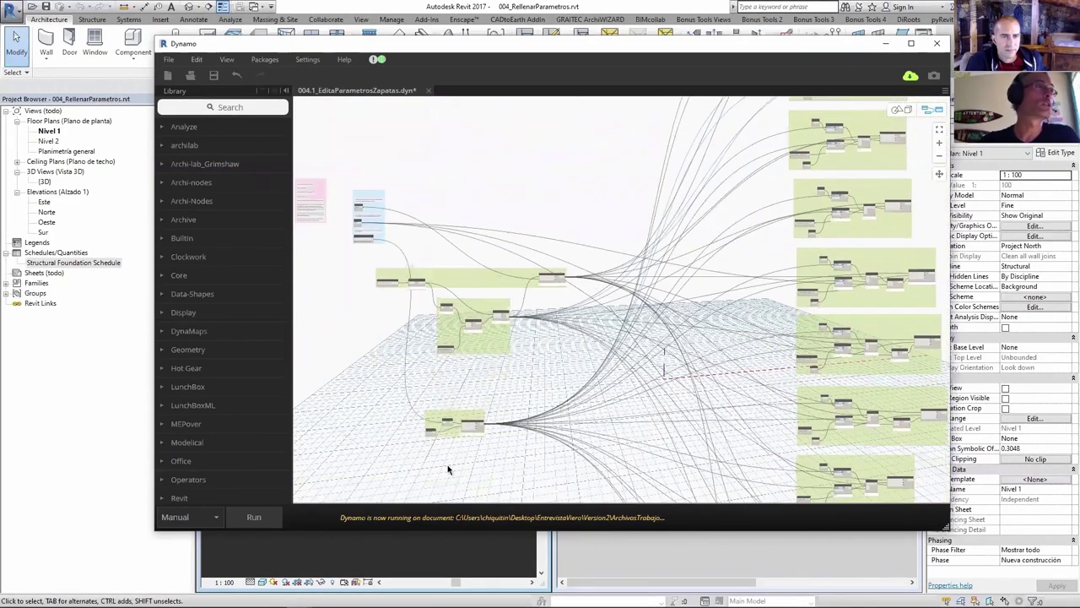
{"action": "scroll", "coordinate": [700, 262], "scroll_direction": "up", "scroll_amount": 5}
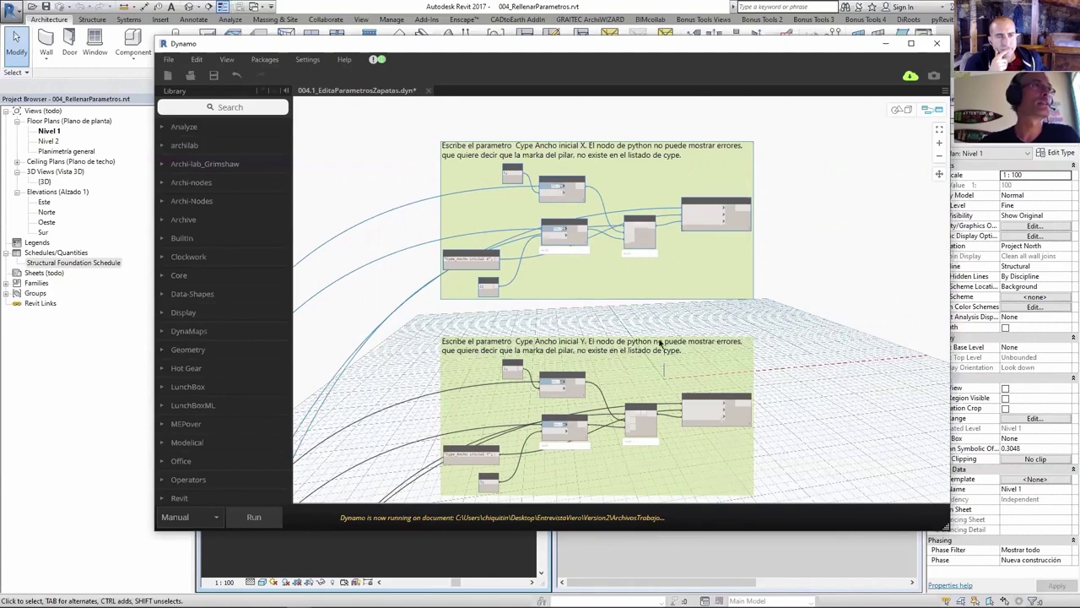
{"action": "middle_click_drag", "start_coordinate": [661, 341], "coordinate": [674, 279]}
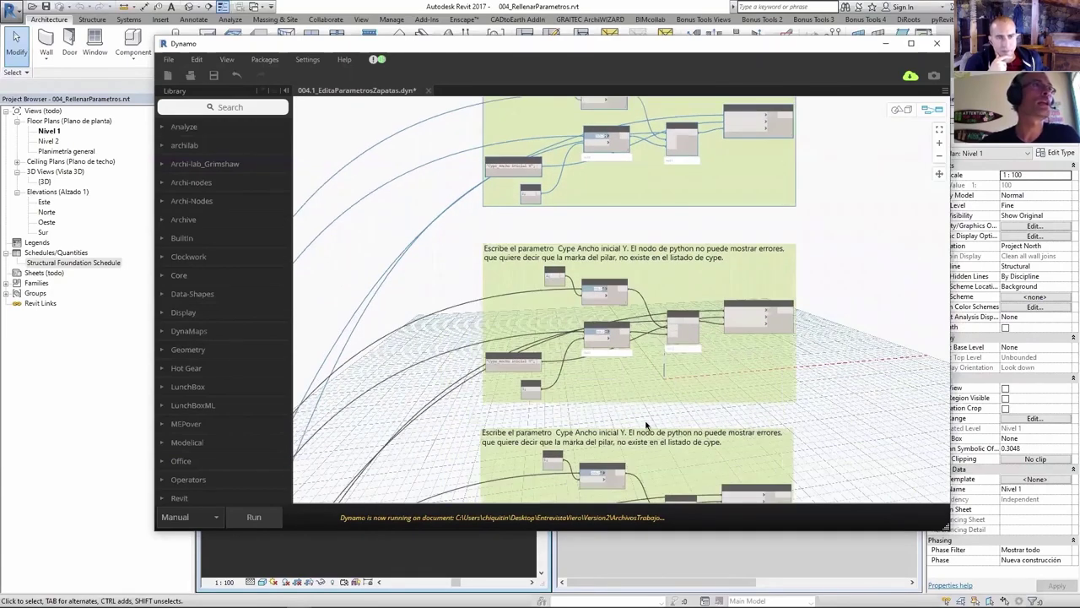
{"action": "scroll", "coordinate": [506, 380], "scroll_direction": "up", "scroll_amount": 5}
{"action": "scroll", "coordinate": [591, 253], "scroll_direction": "down", "scroll_amount": 4}
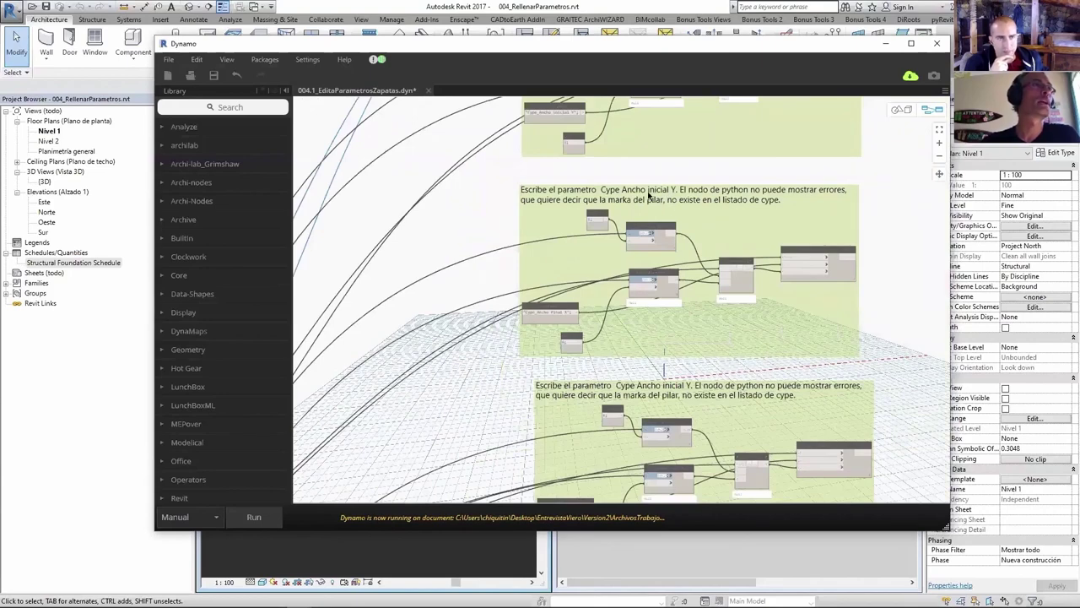
{"action": "middle_click_drag", "start_coordinate": [681, 387], "coordinate": [757, 303]}
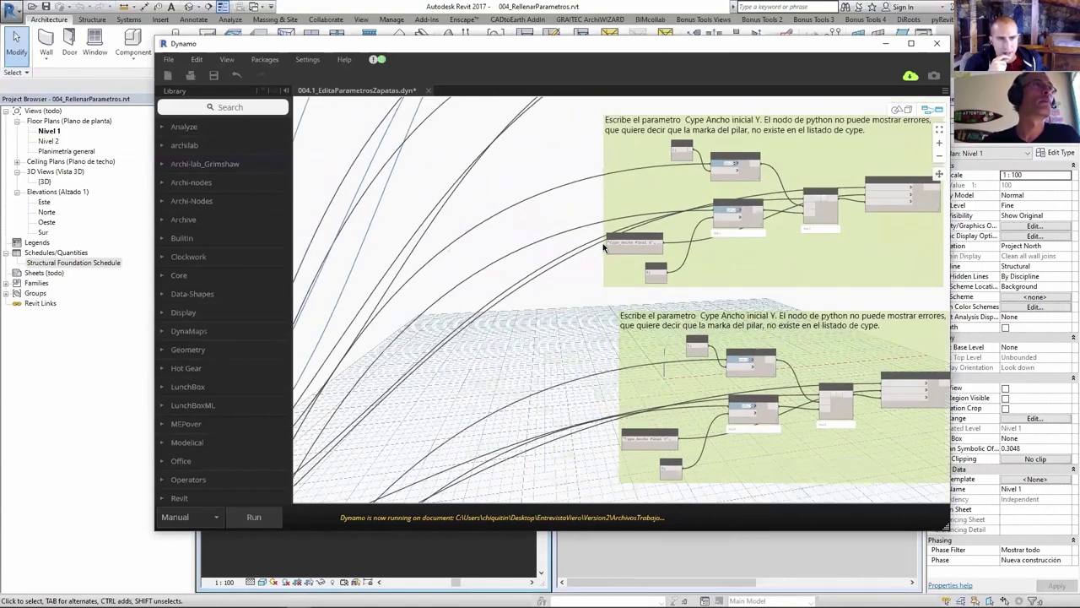
{"action": "scroll", "coordinate": [649, 258], "scroll_direction": "up", "scroll_amount": 3}
{"action": "middle_click_drag", "start_coordinate": [650, 257], "coordinate": [635, 243]}
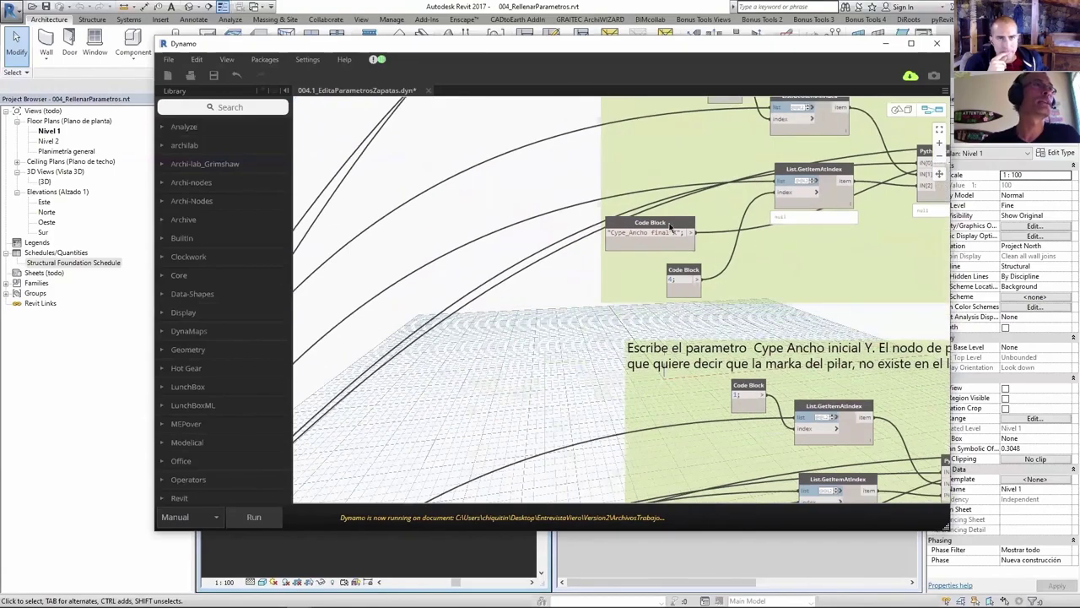
{"action": "scroll", "coordinate": [636, 266], "scroll_direction": "down", "scroll_amount": 3}
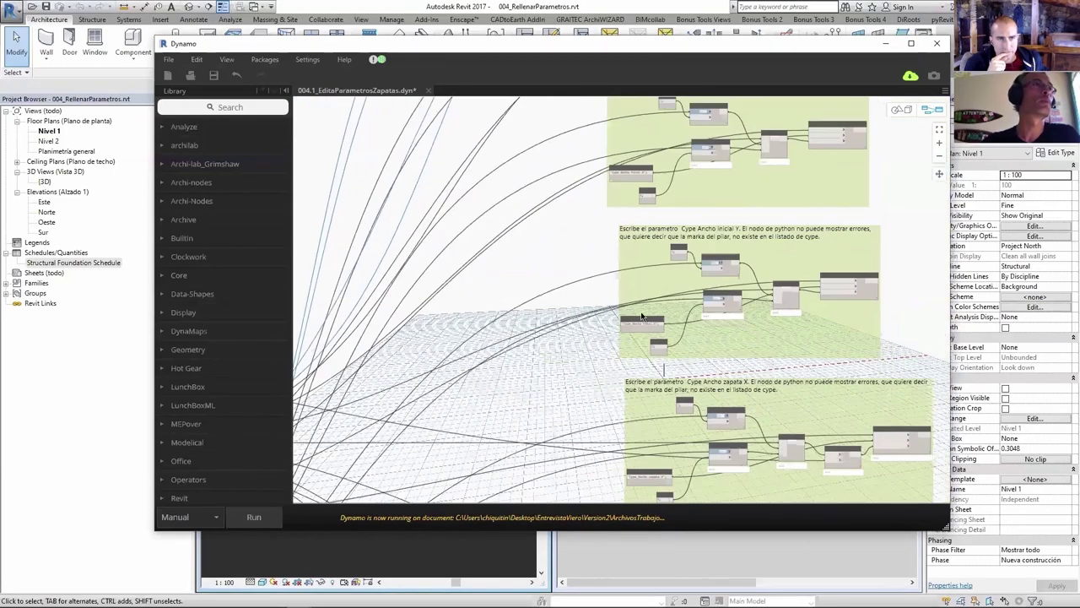
{"action": "scroll", "coordinate": [766, 255], "scroll_direction": "down", "scroll_amount": 2}
{"action": "scroll", "coordinate": [765, 255], "scroll_direction": "down", "scroll_amount": 3}
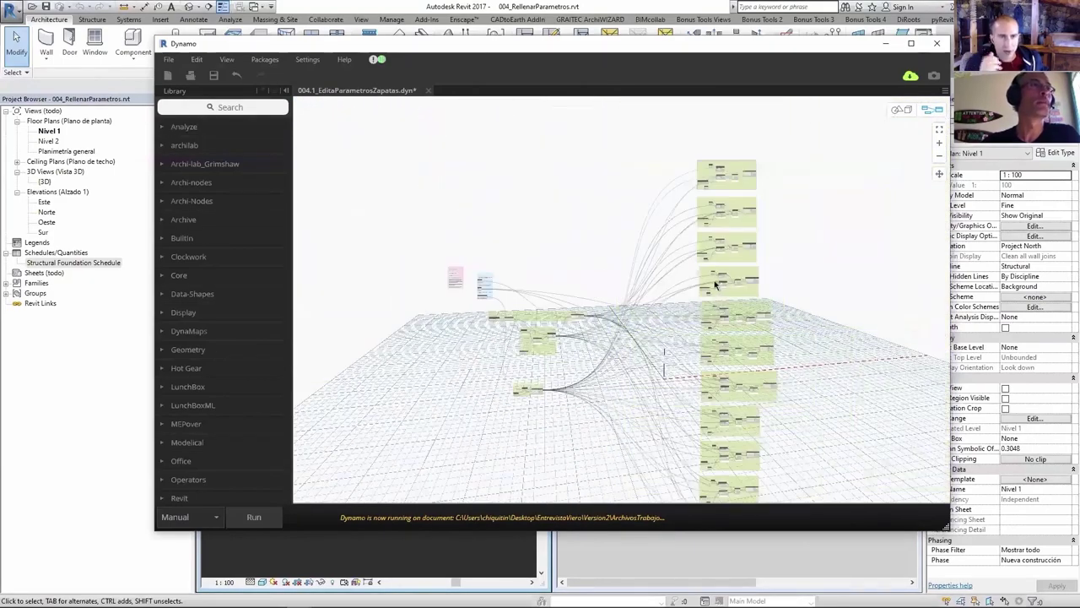
{"action": "scroll", "coordinate": [758, 391], "scroll_direction": "up", "scroll_amount": 1}
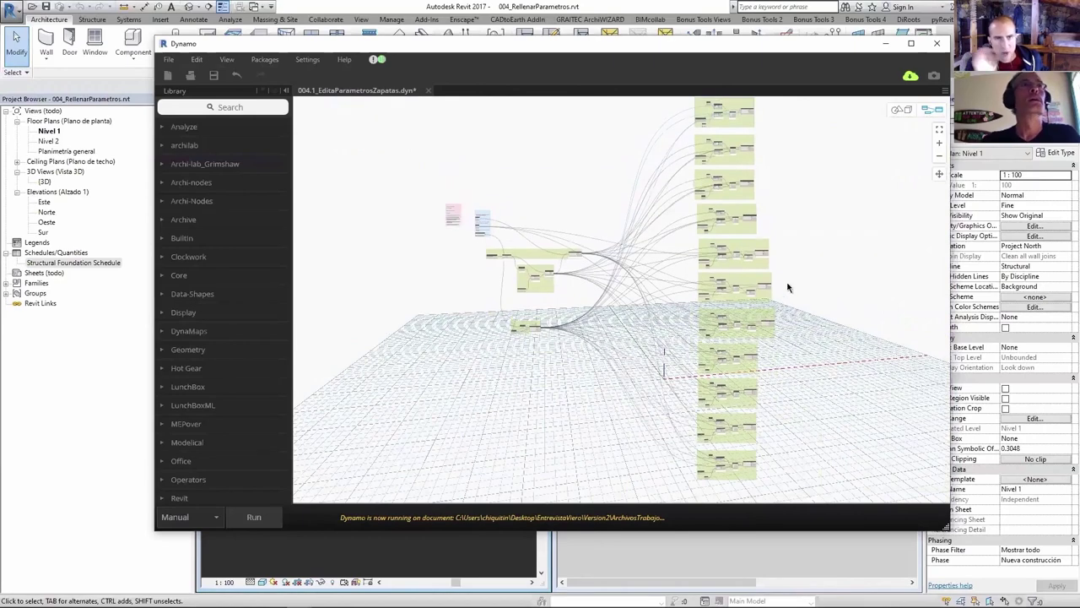
Run the Dynamo graph to write the Excel footing data into Revit's Cype_ parameters.
{"action": "middle_click_drag", "start_coordinate": [778, 226], "coordinate": [779, 285]}
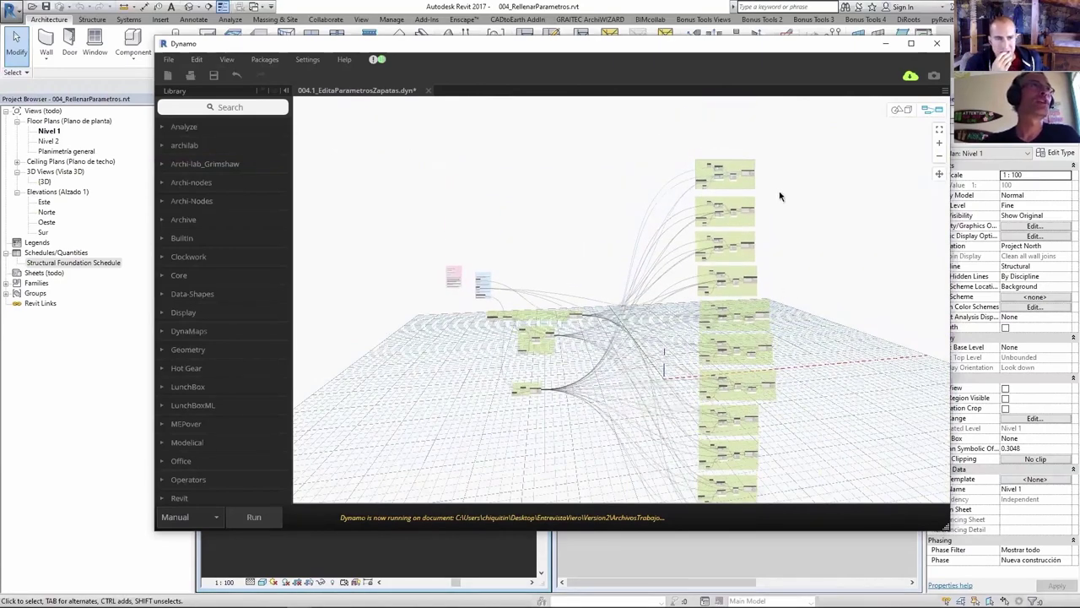
{"action": "scroll", "coordinate": [645, 257], "scroll_direction": "down", "scroll_amount": 2}
{"action": "scroll", "coordinate": [733, 228], "scroll_direction": "down", "scroll_amount": 1}
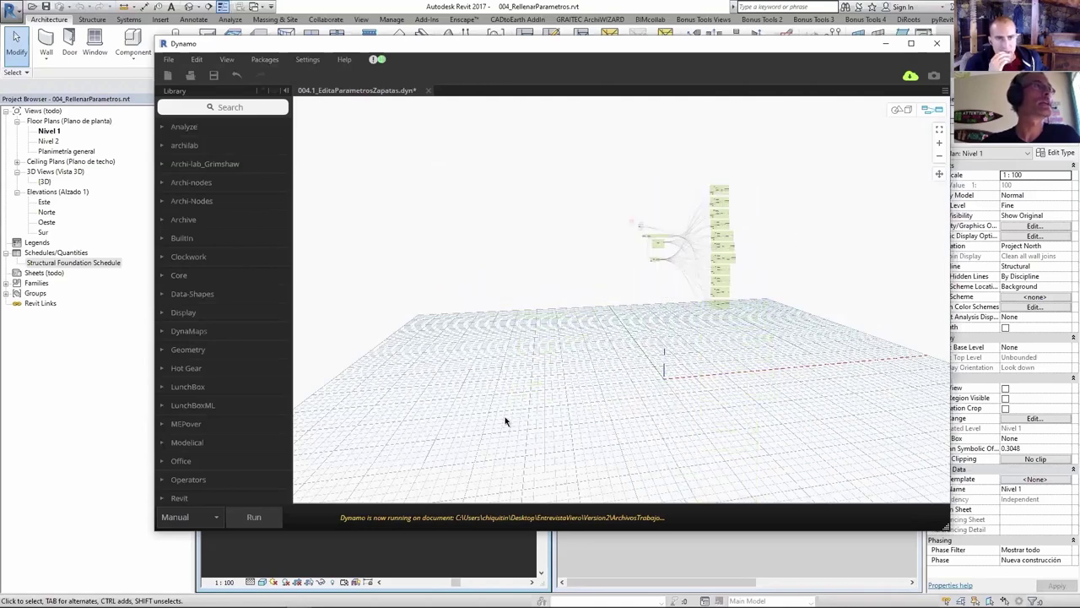
{"action": "left_click", "coordinate": [255, 519]}
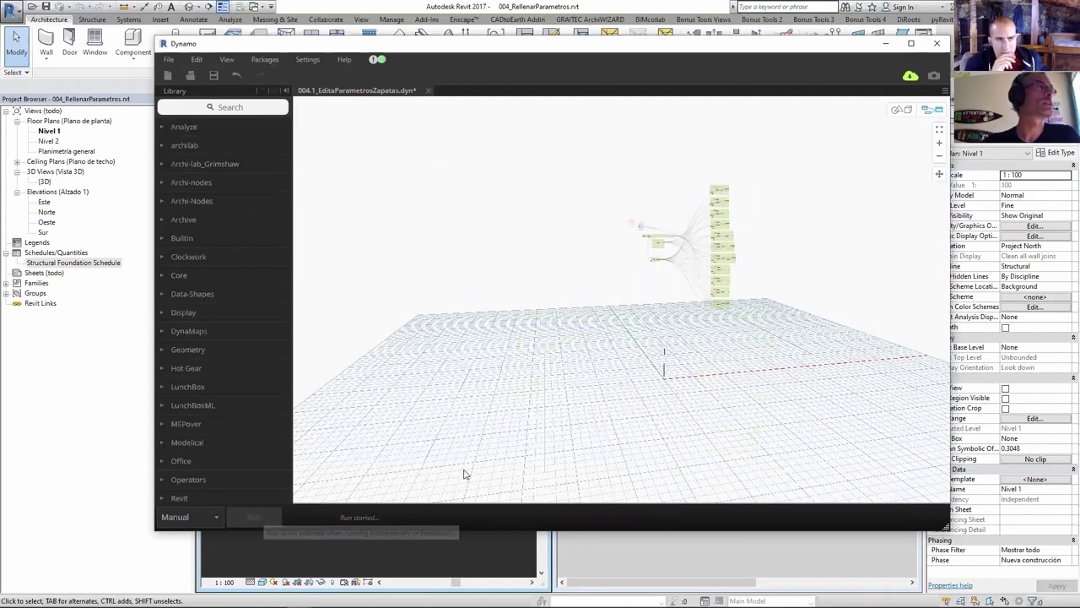
Zoom in on the Element.SetParameterByName outputs to check the results.
{"action": "scroll", "coordinate": [745, 236], "scroll_direction": "up", "scroll_amount": 3}
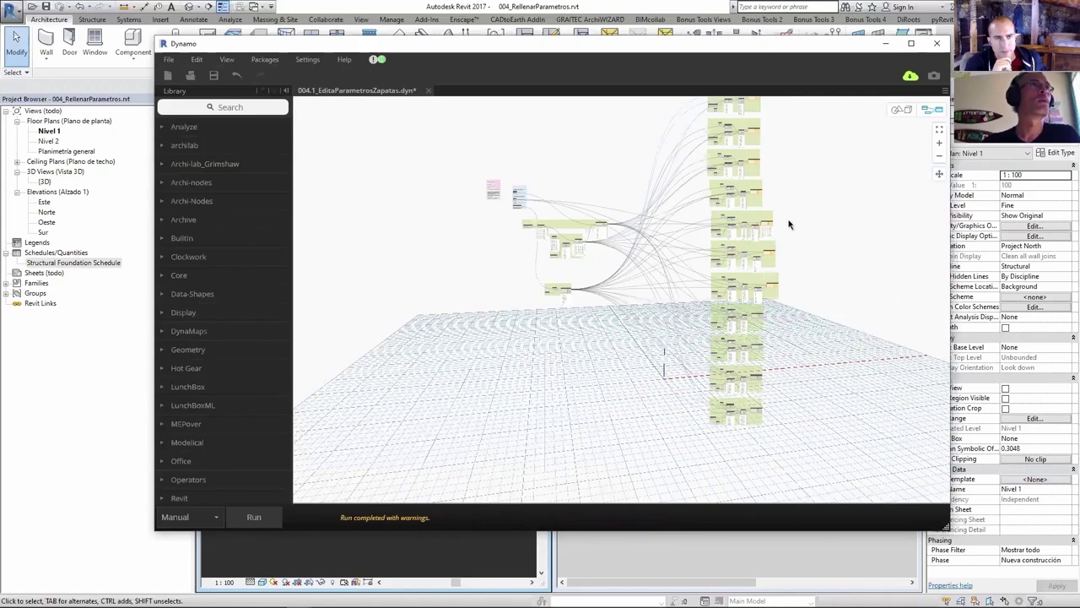
{"action": "scroll", "coordinate": [789, 224], "scroll_direction": "up", "scroll_amount": 3}
{"action": "scroll", "coordinate": [844, 234], "scroll_direction": "up", "scroll_amount": 3}
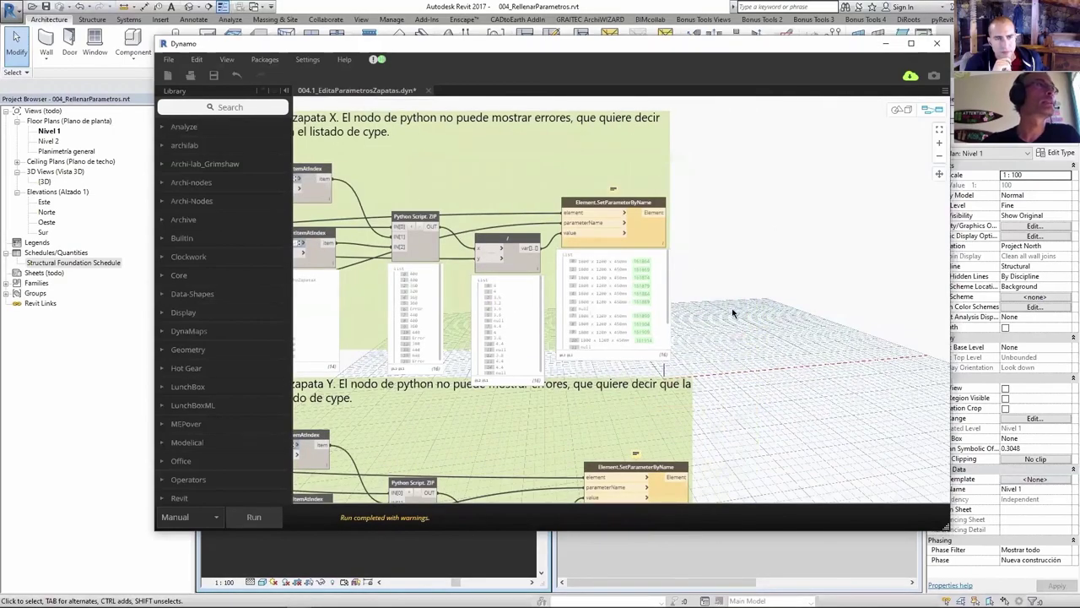
{"action": "scroll", "coordinate": [732, 314], "scroll_direction": "down", "scroll_amount": 1}
{"action": "scroll", "coordinate": [793, 203], "scroll_direction": "up", "scroll_amount": 3}
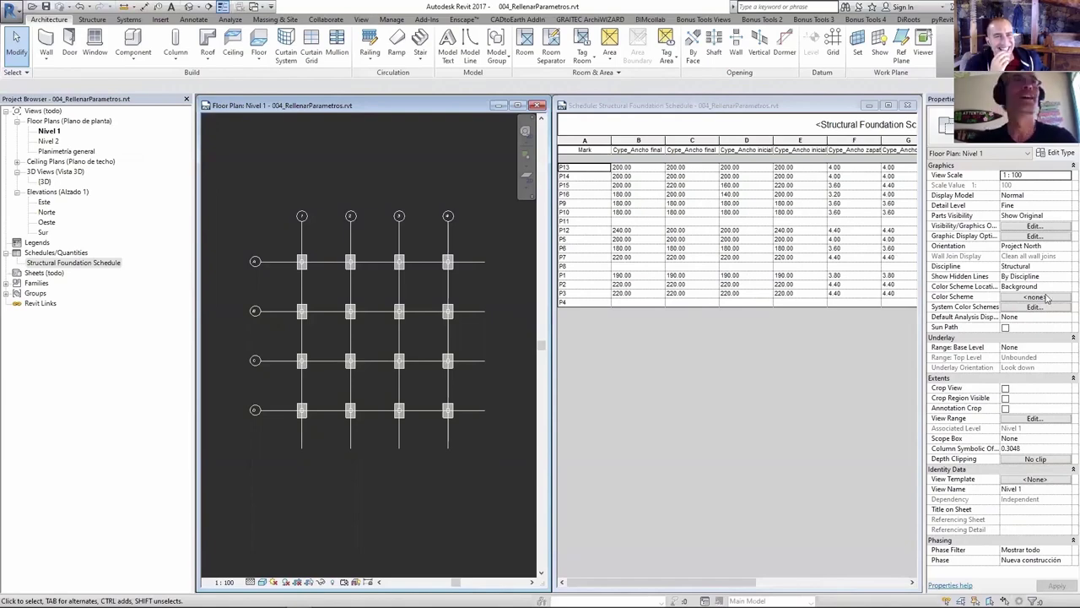
Delete the empty P11 footing from the schedule and model.
{"action": "left_click", "coordinate": [672, 324]}
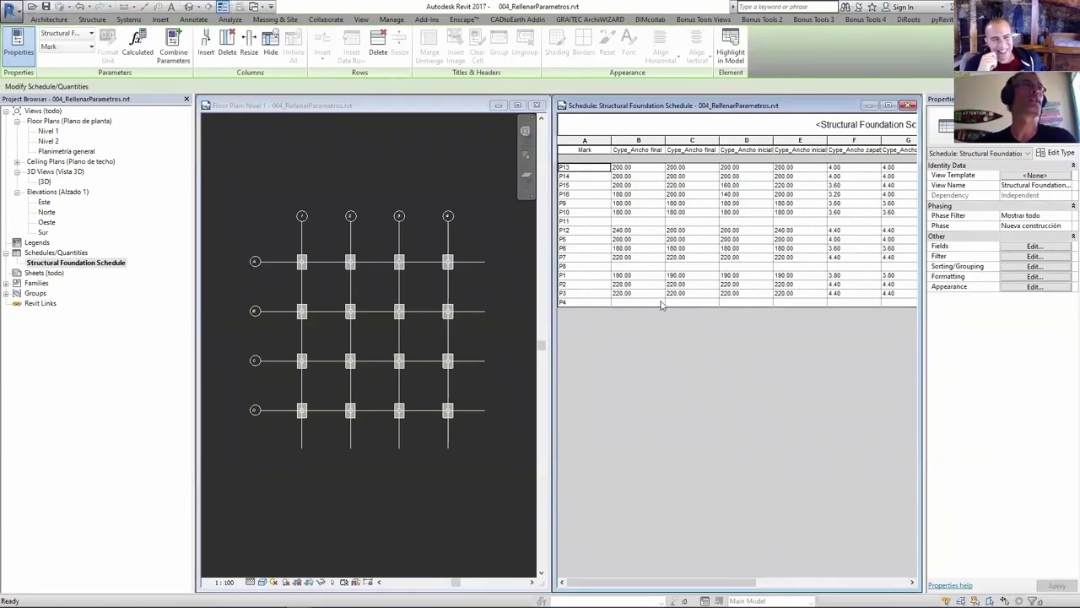
{"action": "left_click", "coordinate": [594, 304]}
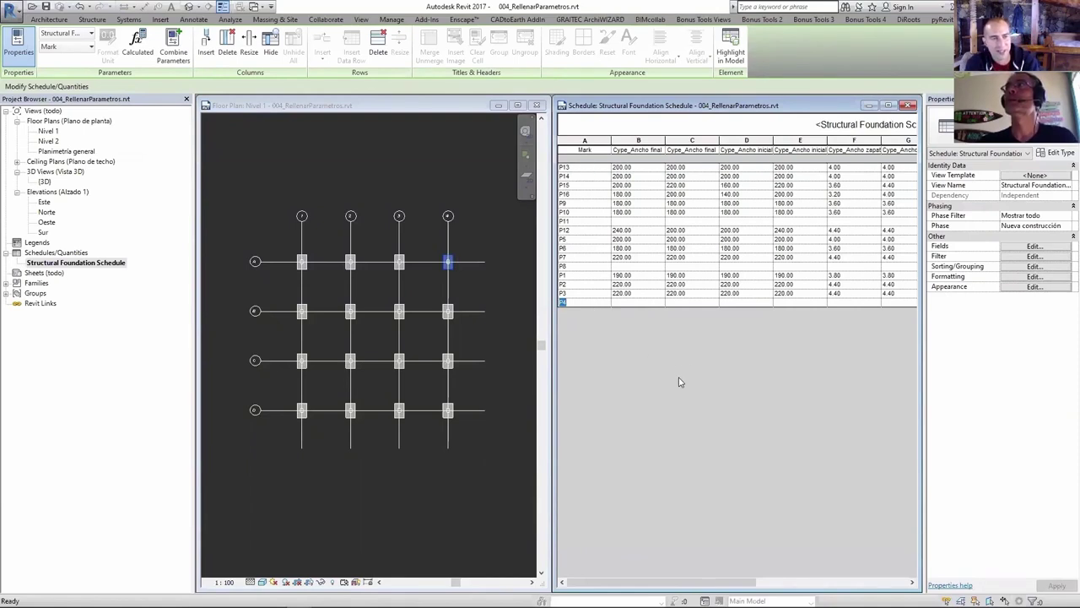
{"action": "left_click", "coordinate": [575, 221]}
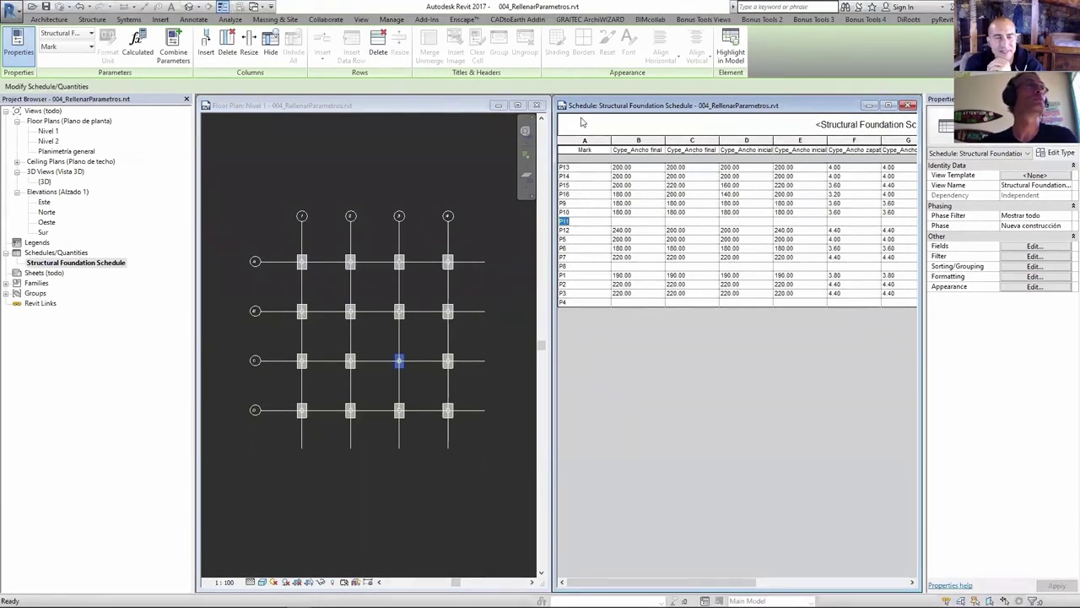
{"action": "left_click", "coordinate": [380, 54]}
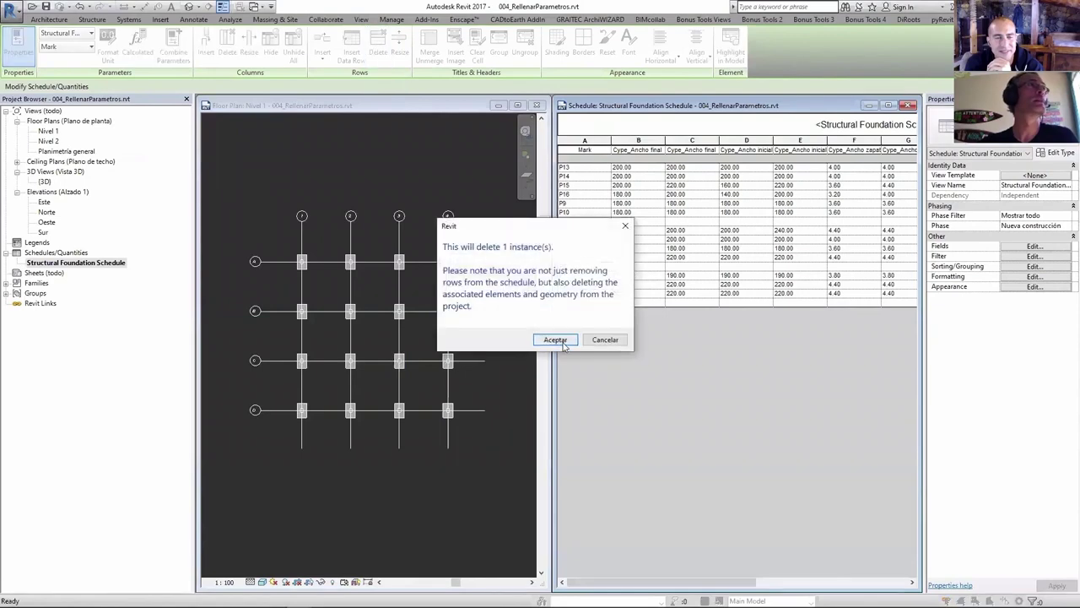
{"action": "left_click", "coordinate": [552, 405]}
Review the available footing sizes for P1 at grid A/1, leaving its type unchanged.
{"action": "left_click", "coordinate": [448, 410]}
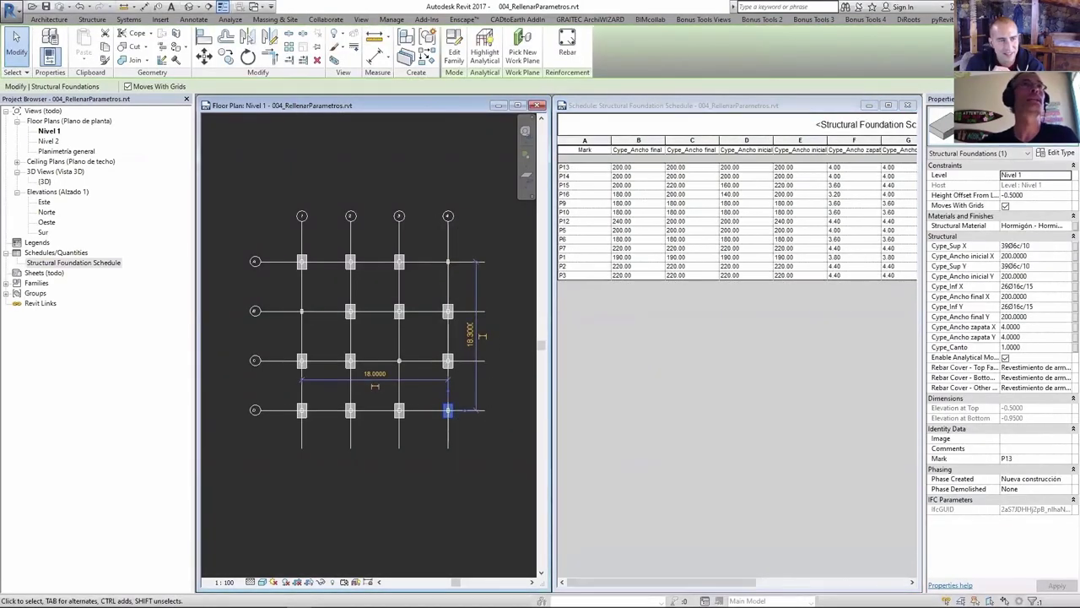
{"action": "key", "text": "Escape"}
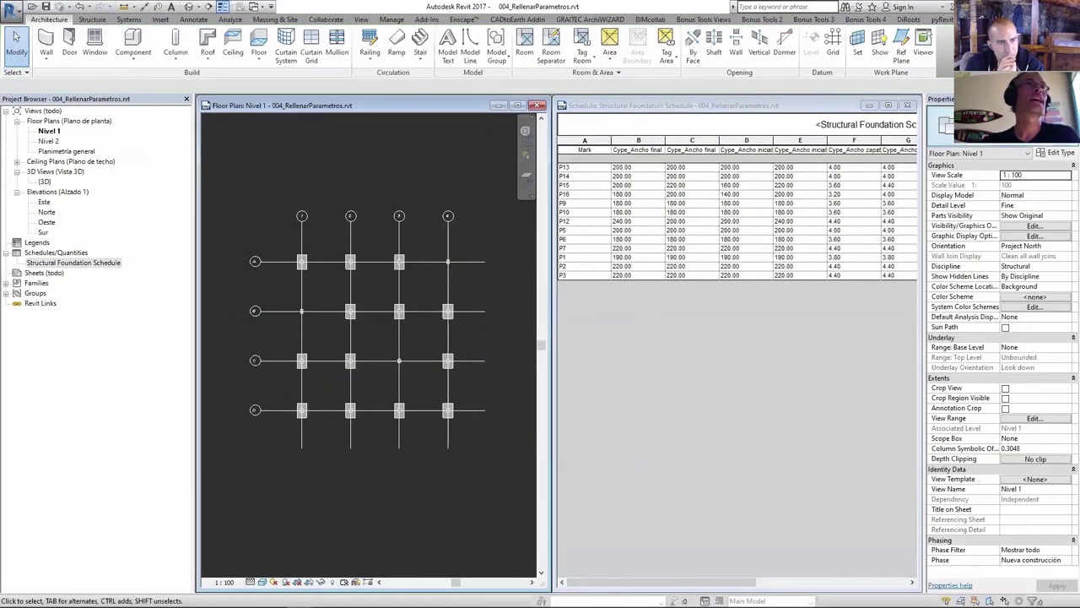
{"action": "left_click", "coordinate": [979, 127]}
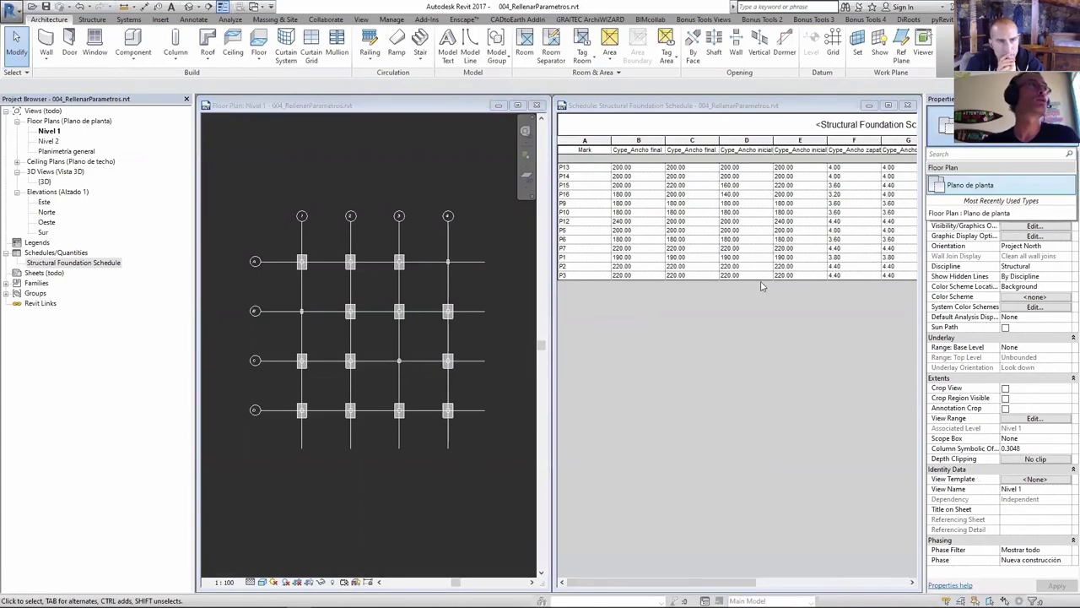
{"action": "left_click", "coordinate": [309, 269]}
{"action": "left_click", "coordinate": [979, 127]}
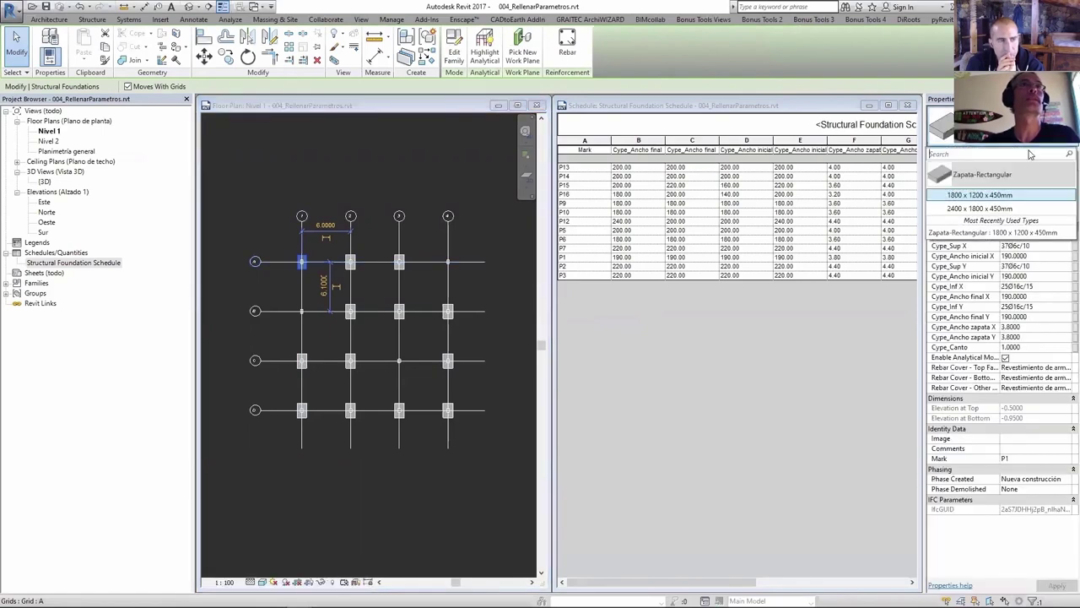
{"action": "left_click", "coordinate": [436, 164]}
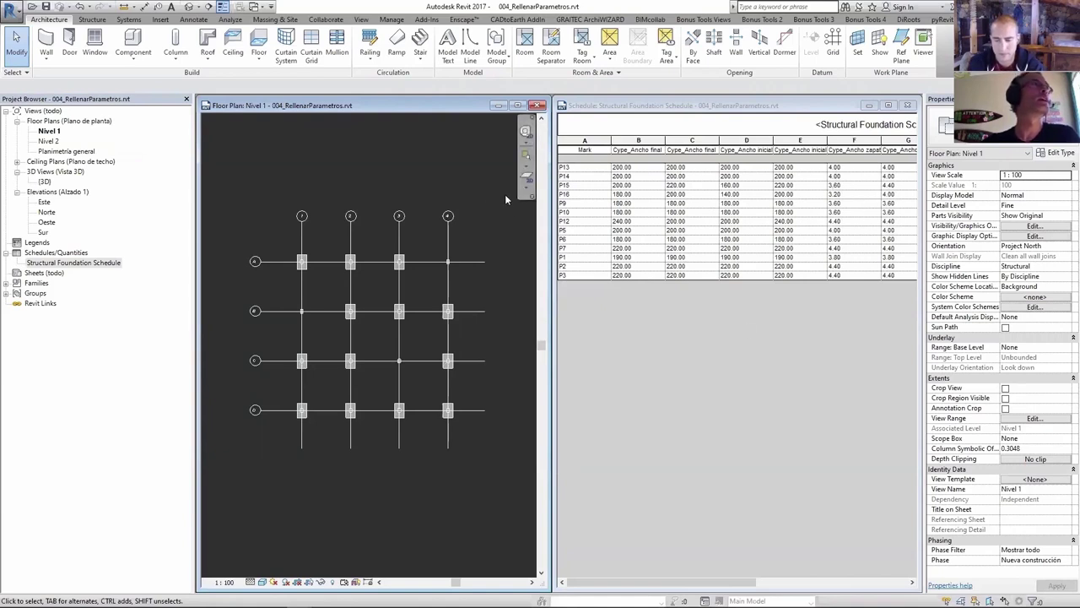
Close the floor plan and schedule views, discarding the footing deletions without saving.
{"action": "left_click", "coordinate": [537, 105]}
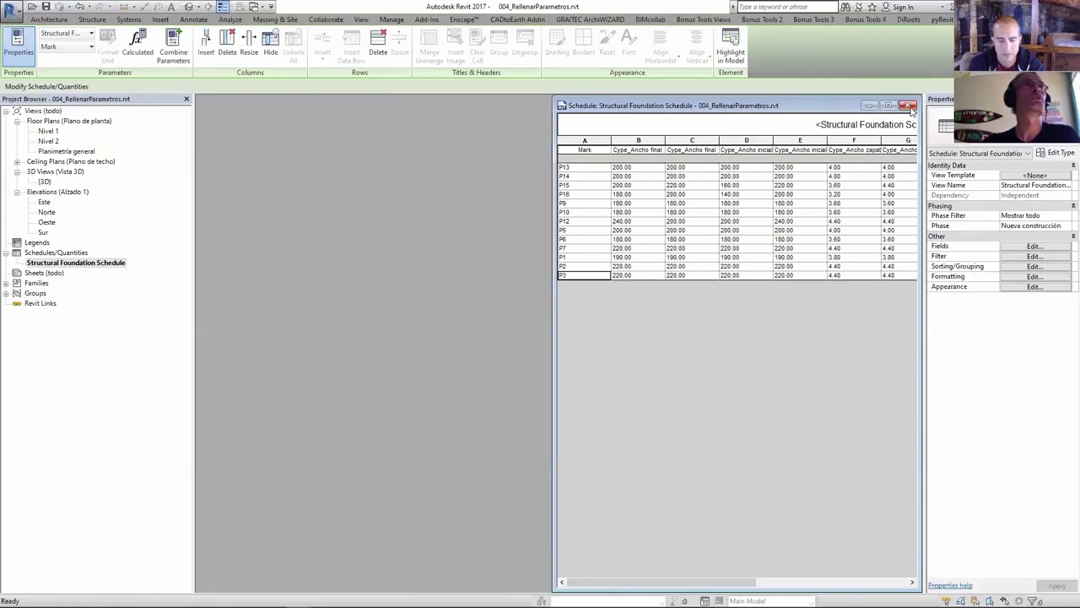
{"action": "left_click", "coordinate": [908, 106]}
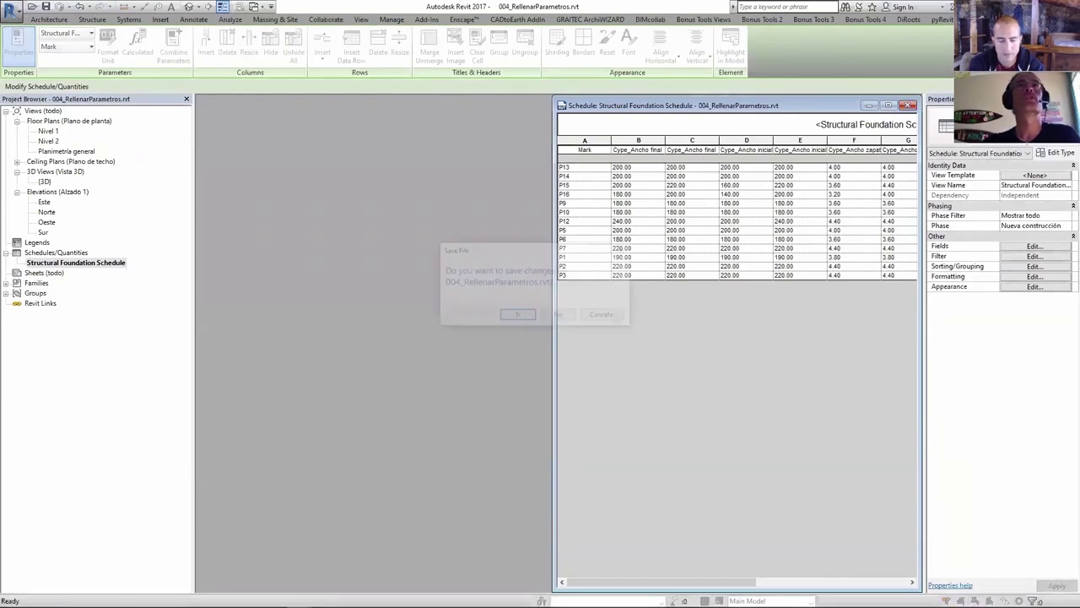
{"action": "left_click", "coordinate": [558, 314]}
Select the footing at grid A/2, close 005_CambiarZapatas, and launch Dynamo on the model.
{"action": "left_click", "coordinate": [484, 187]}
{"action": "left_click", "coordinate": [996, 127]}
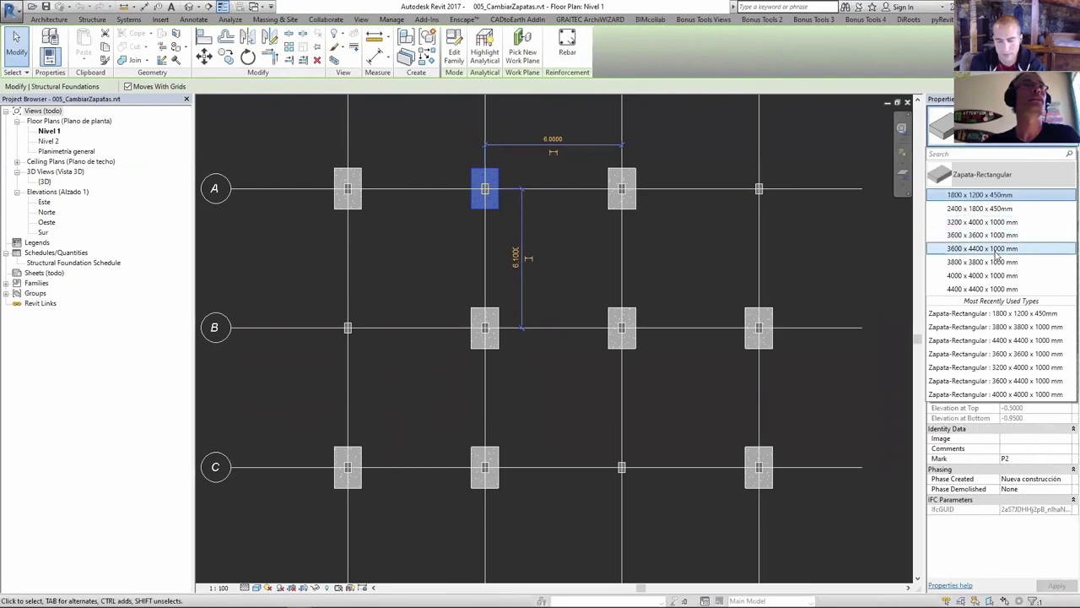
{"action": "left_click", "coordinate": [908, 103]}
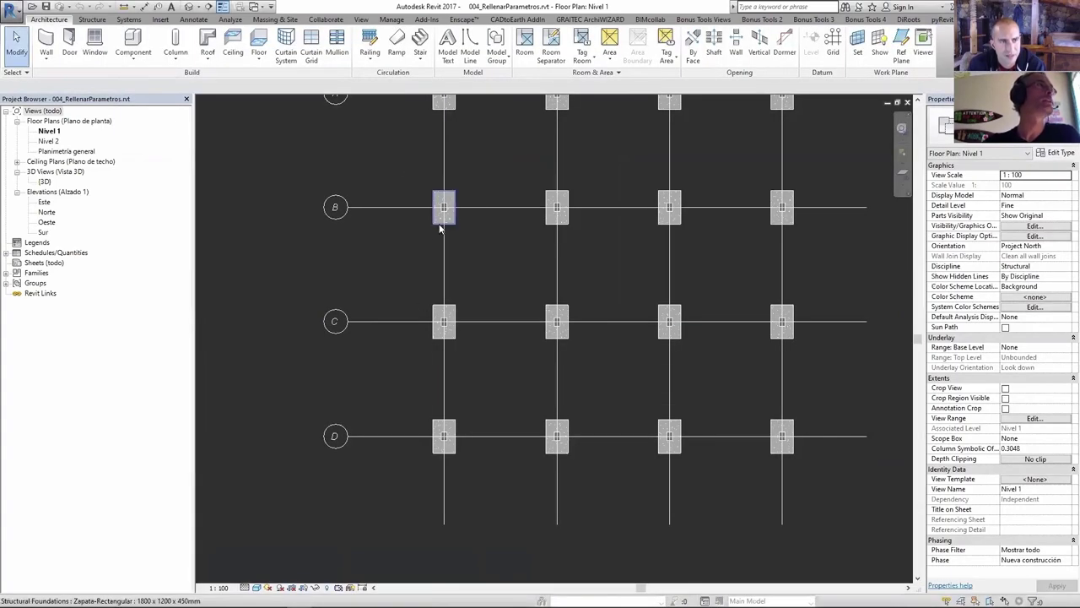
{"action": "left_click", "coordinate": [449, 237]}
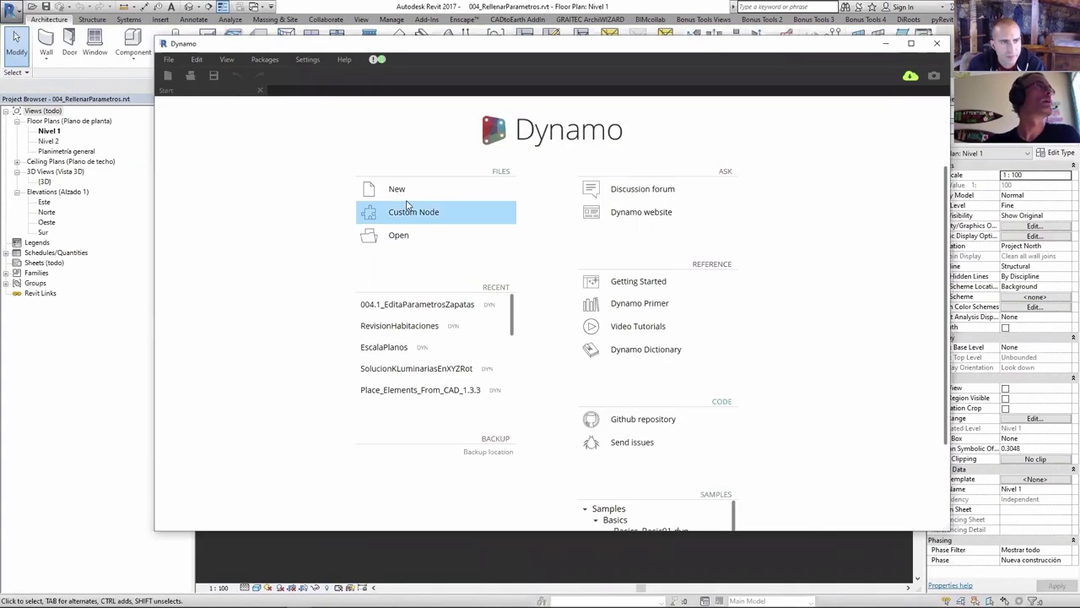
{"action": "left_click", "coordinate": [399, 234]}
{"action": "left_click", "coordinate": [576, 49]}
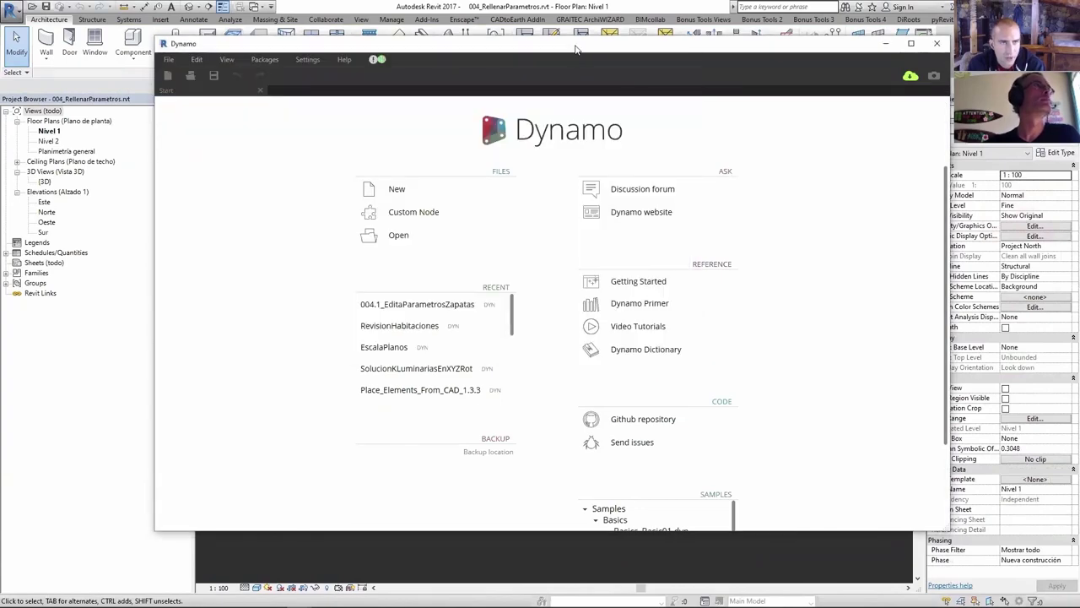
{"action": "scroll", "coordinate": [449, 340], "scroll_direction": "down", "scroll_amount": 3}
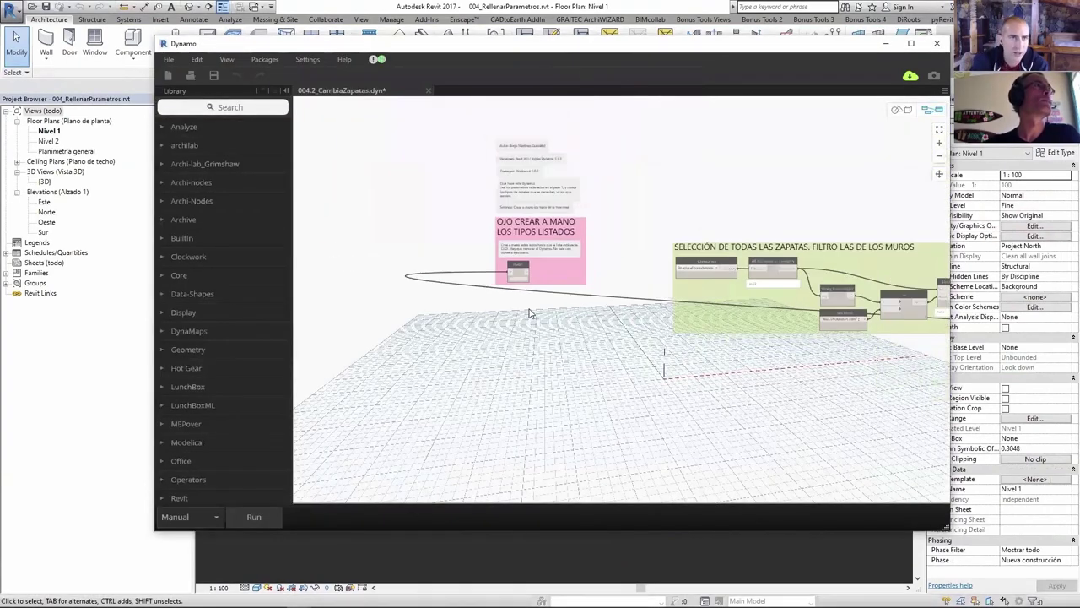
{"action": "scroll", "coordinate": [450, 340], "scroll_direction": "down", "scroll_amount": 2}
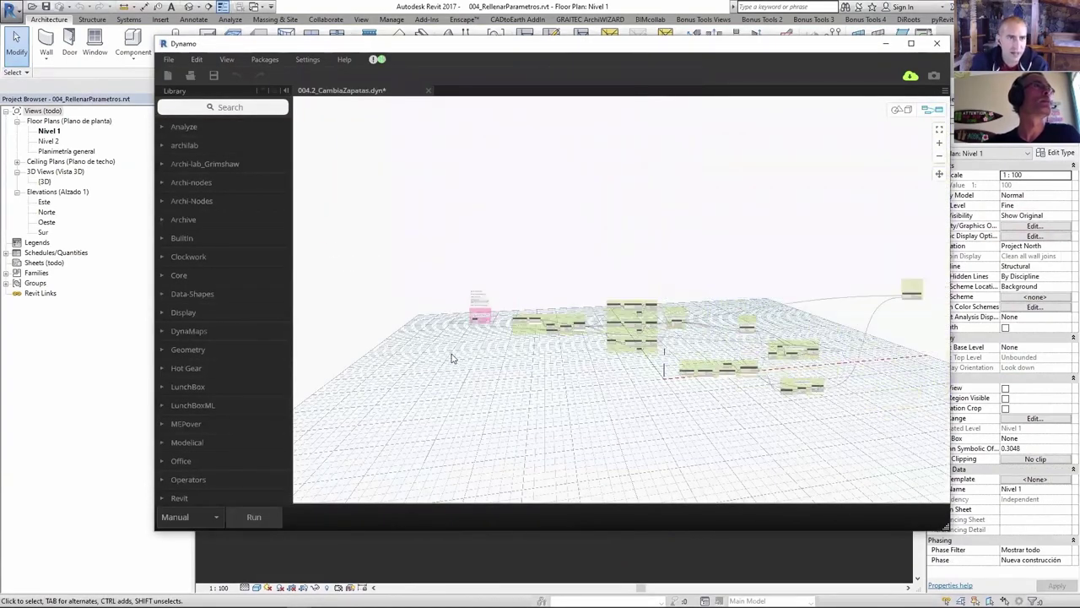
{"action": "scroll", "coordinate": [532, 359], "scroll_direction": "up", "scroll_amount": 1}
{"action": "scroll", "coordinate": [532, 359], "scroll_direction": "up", "scroll_amount": 2}
{"action": "scroll", "coordinate": [438, 367], "scroll_direction": "down", "scroll_amount": 2}
{"action": "scroll", "coordinate": [432, 341], "scroll_direction": "down", "scroll_amount": 1}
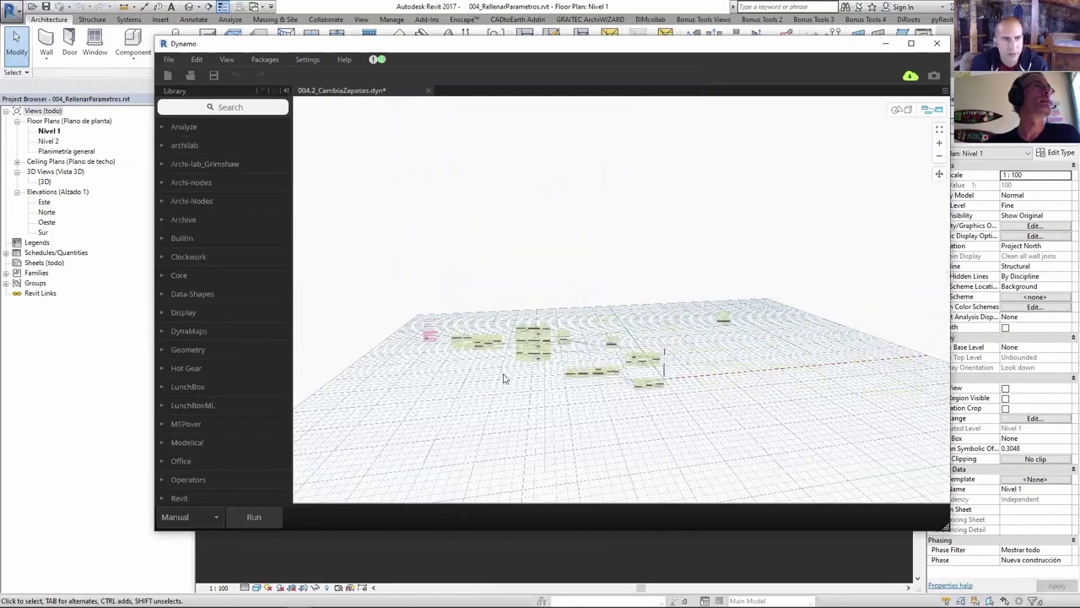
{"action": "scroll", "coordinate": [421, 346], "scroll_direction": "down", "scroll_amount": 2}
{"action": "scroll", "coordinate": [388, 333], "scroll_direction": "up", "scroll_amount": 2}
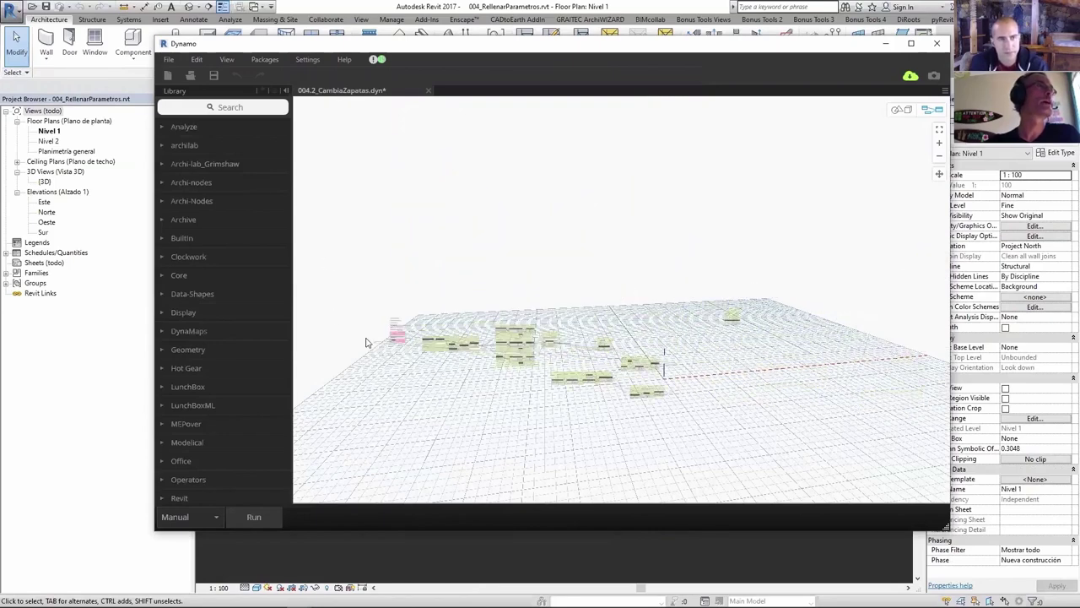
{"action": "scroll", "coordinate": [597, 386], "scroll_direction": "up", "scroll_amount": 1}
{"action": "scroll", "coordinate": [606, 363], "scroll_direction": "up", "scroll_amount": 1}
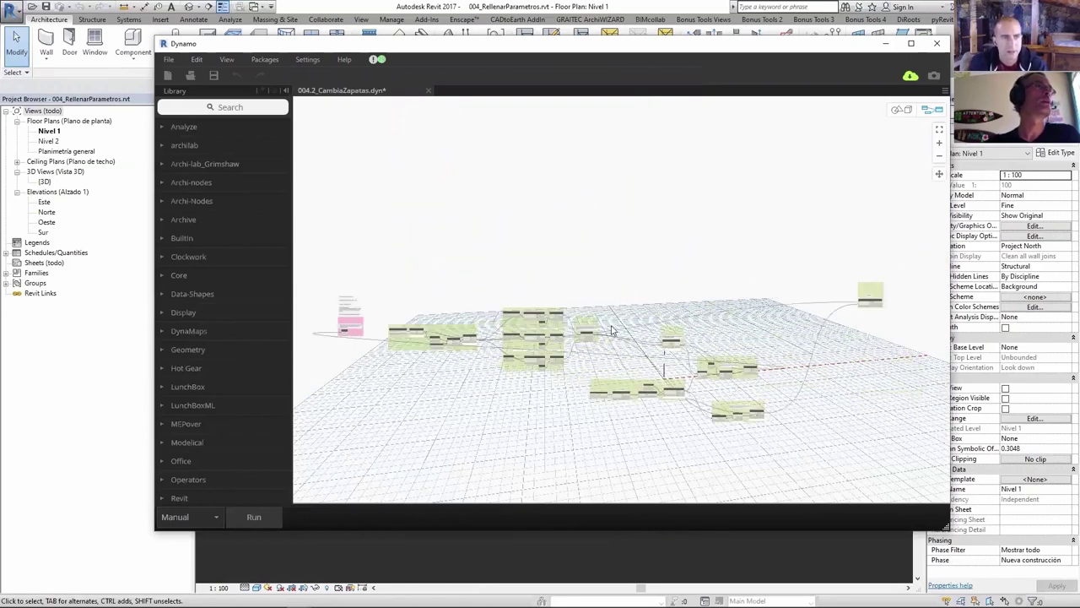
{"action": "scroll", "coordinate": [612, 334], "scroll_direction": "down", "scroll_amount": 2}
{"action": "scroll", "coordinate": [409, 325], "scroll_direction": "up", "scroll_amount": 3}
{"action": "scroll", "coordinate": [411, 312], "scroll_direction": "down", "scroll_amount": 3}
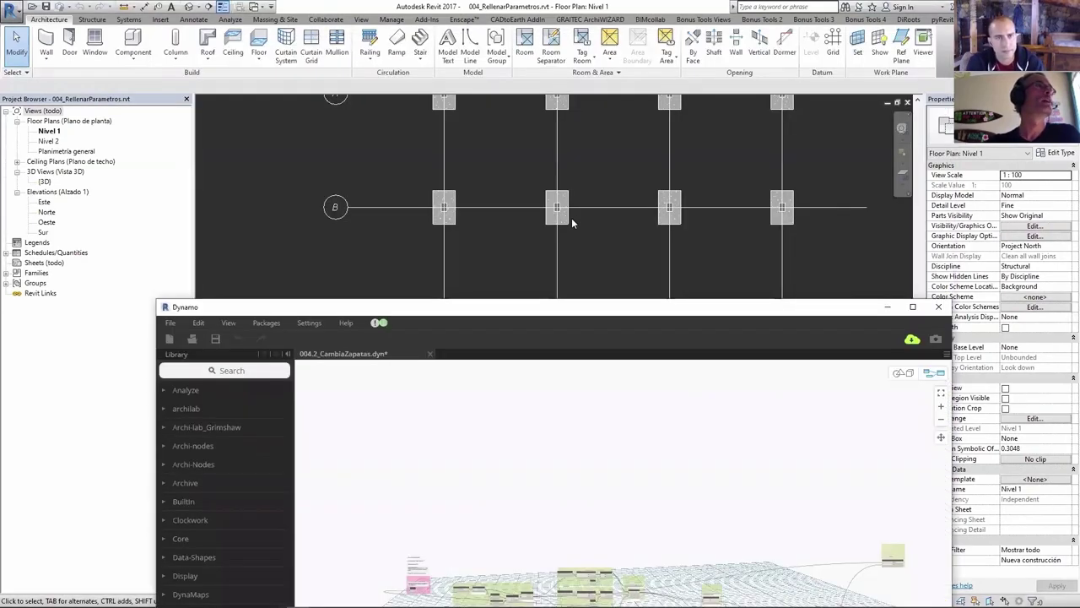
{"action": "left_click_drag", "start_coordinate": [471, 52], "coordinate": [473, 315]}
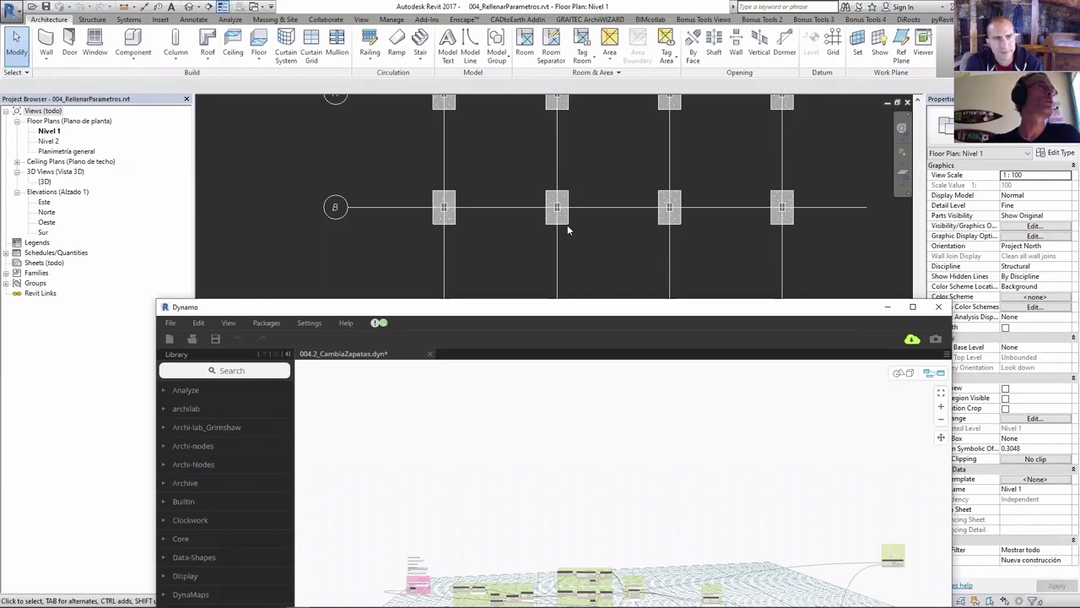
{"action": "left_click_drag", "start_coordinate": [641, 306], "coordinate": [579, 284]}
{"action": "left_click", "coordinate": [671, 213]}
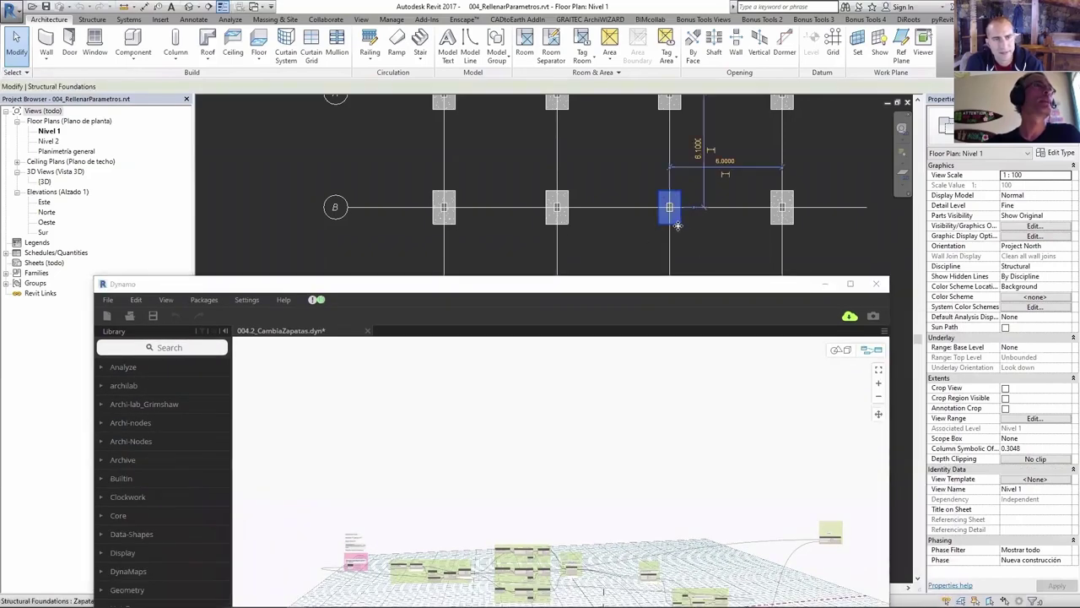
{"action": "left_click", "coordinate": [876, 284]}
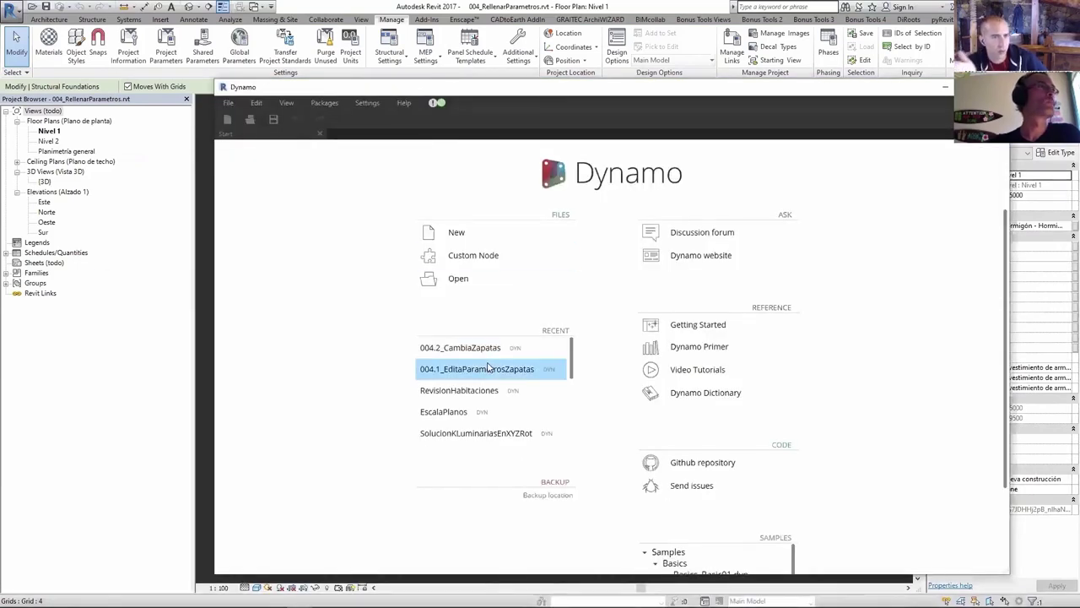
Open the 004.1_EditaParametrosZapatas graph and run it to write the CYPE footing parameters.
{"action": "left_click", "coordinate": [564, 369]}
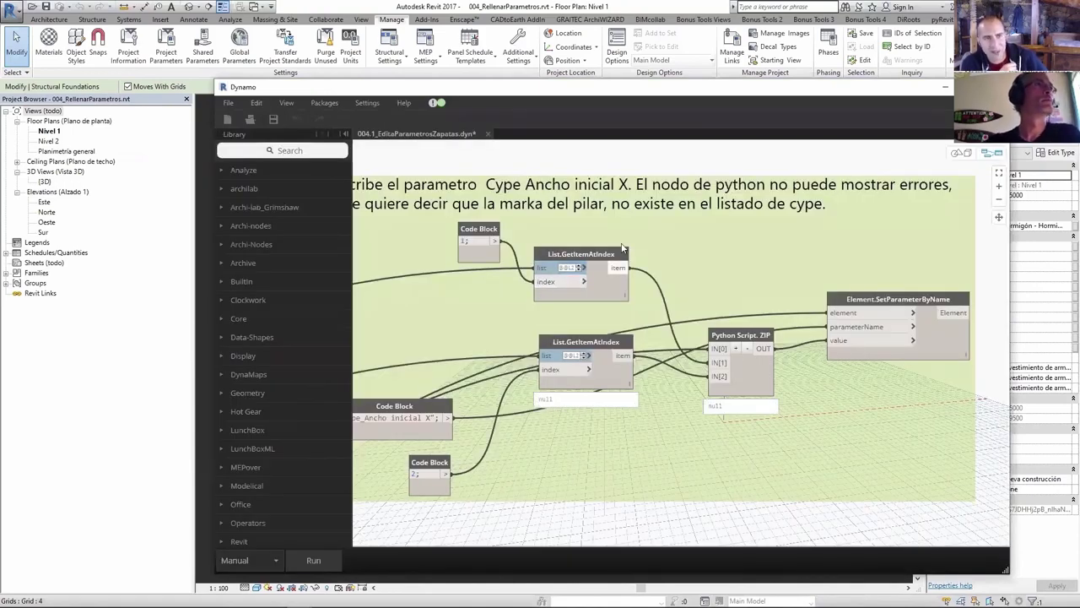
{"action": "scroll", "coordinate": [606, 312], "scroll_direction": "down", "scroll_amount": 5}
{"action": "middle_click_drag", "start_coordinate": [606, 316], "coordinate": [509, 355]}
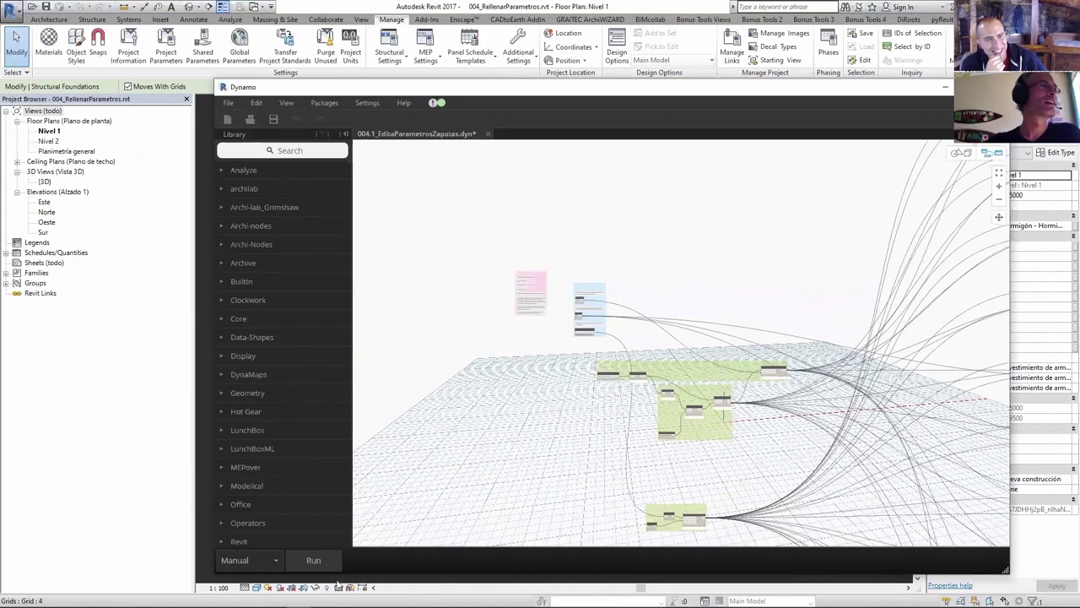
{"action": "left_click", "coordinate": [314, 561]}
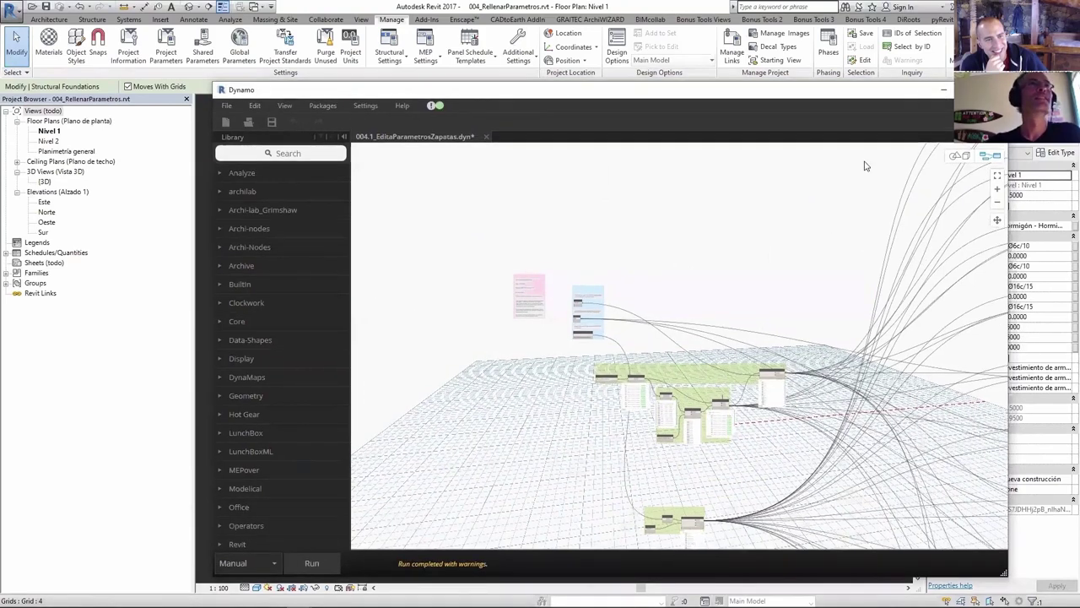
Close the 004.1_EditaParametrosZapatas graph without saving and check the updated footing properties.
{"action": "left_click_drag", "start_coordinate": [937, 87], "coordinate": [818, 144]}
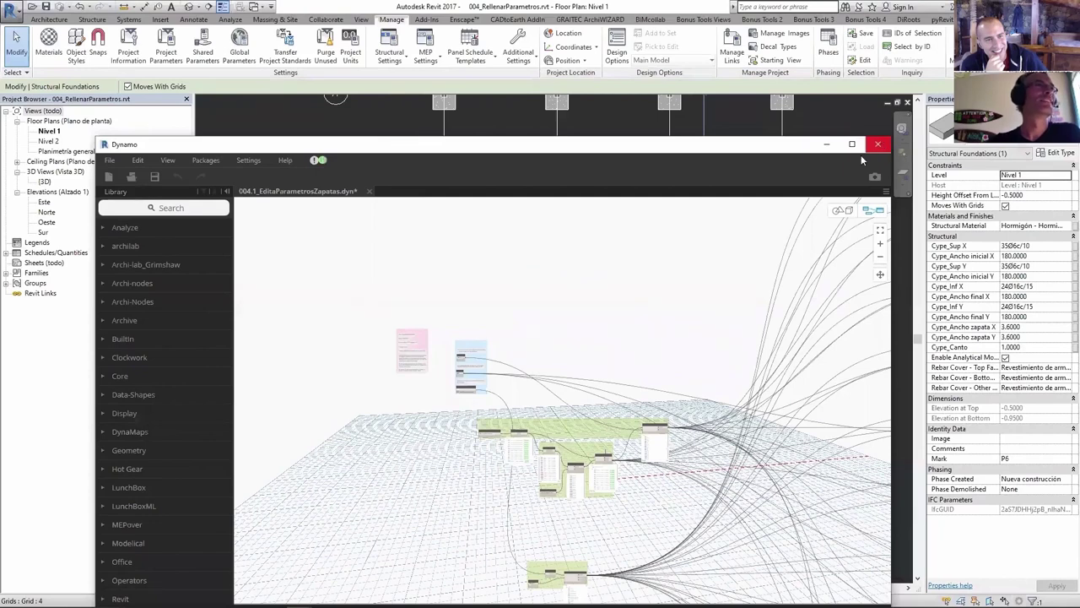
{"action": "left_click", "coordinate": [368, 192]}
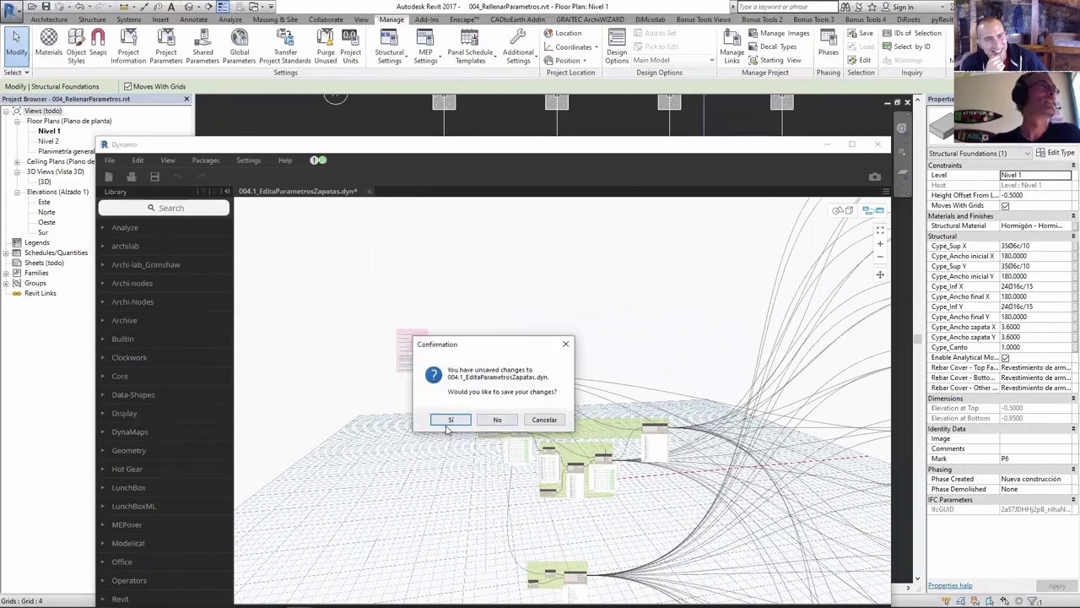
{"action": "left_click", "coordinate": [499, 421]}
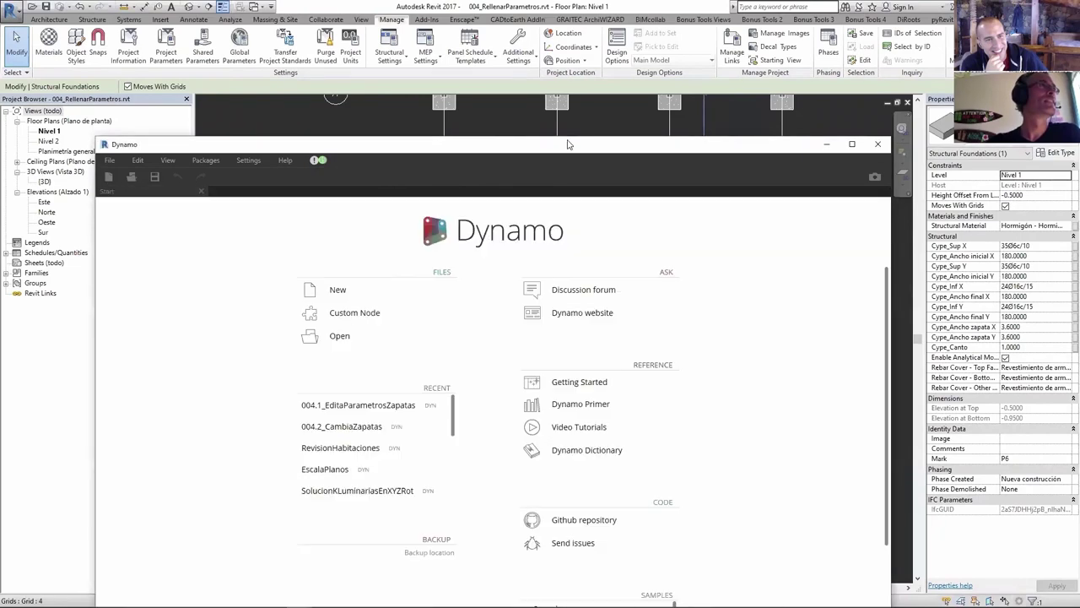
{"action": "left_click_drag", "start_coordinate": [680, 194], "coordinate": [651, 272]}
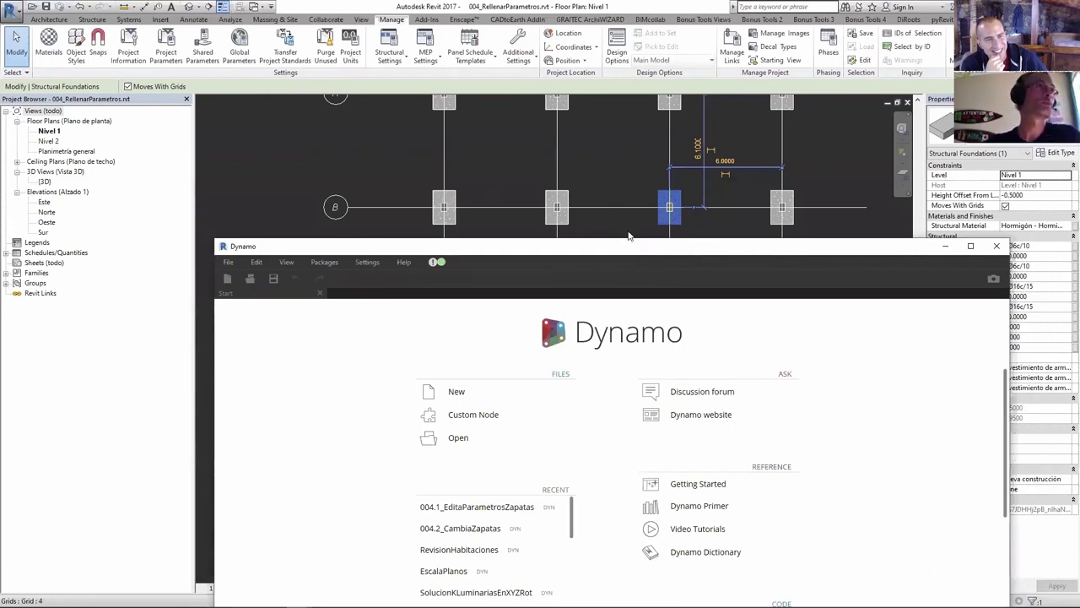
{"action": "left_click_drag", "start_coordinate": [629, 236], "coordinate": [634, 191]}
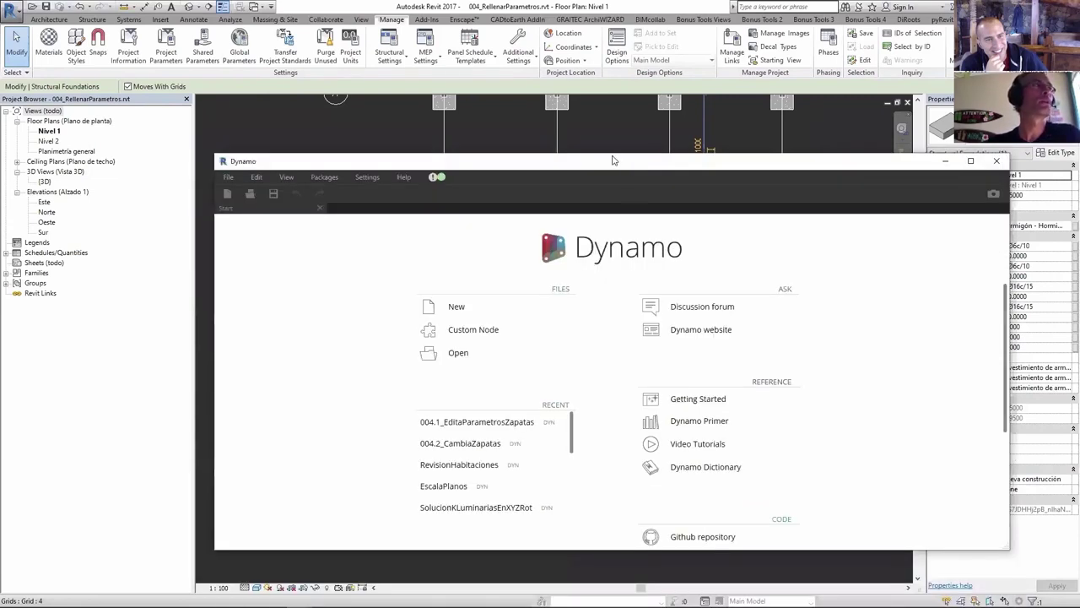
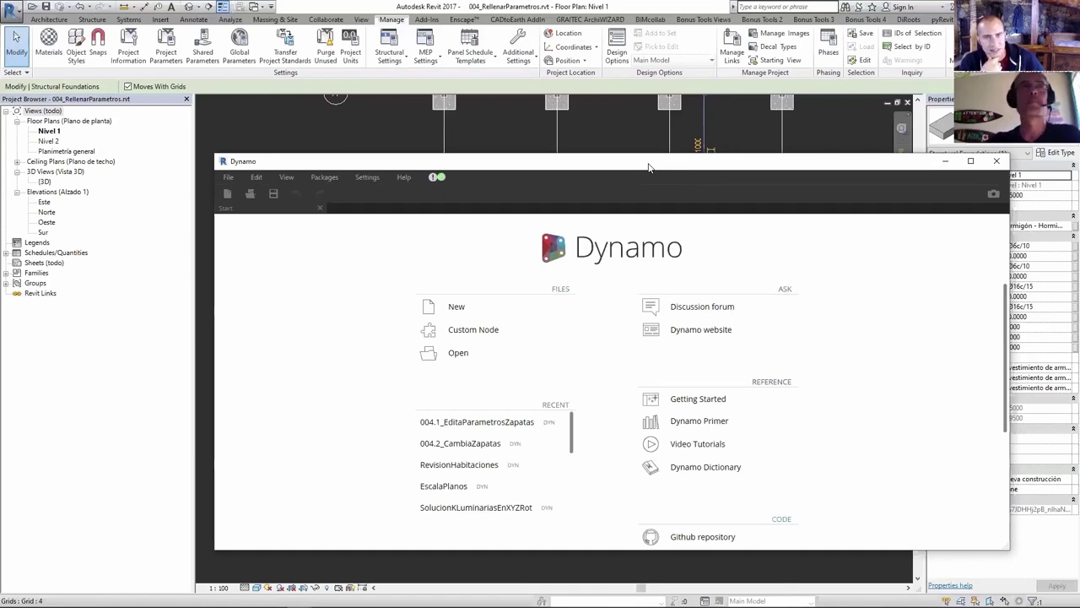
Open the 004.2_CambiaZapatas graph from Recent and maximize the Dynamo window.
{"action": "left_click", "coordinate": [460, 443]}
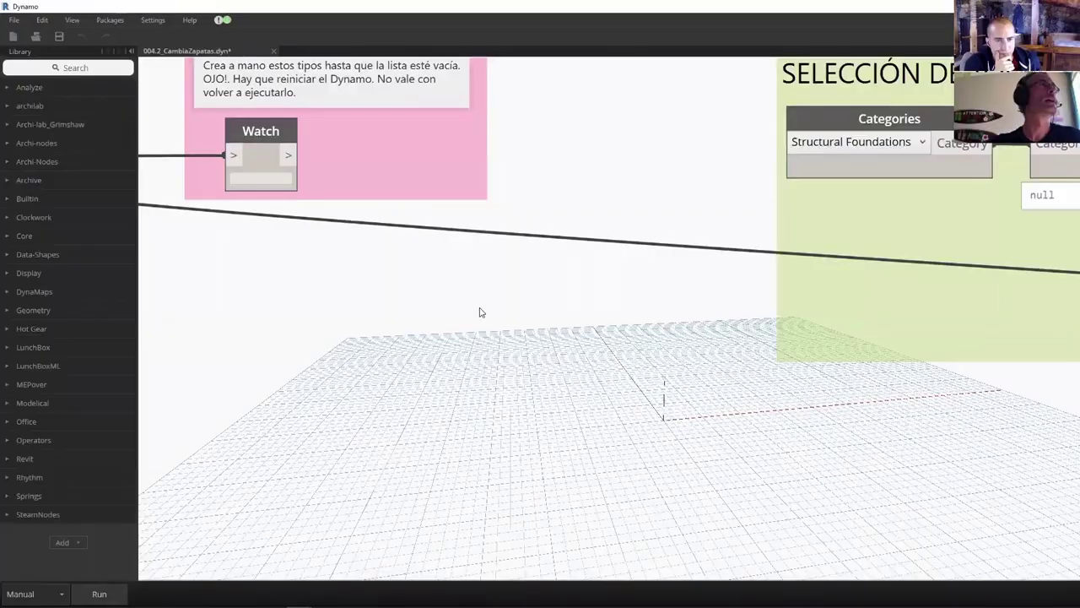
{"action": "scroll", "coordinate": [321, 313], "scroll_direction": "down", "scroll_amount": 1}
{"action": "scroll", "coordinate": [473, 310], "scroll_direction": "down", "scroll_amount": 1}
{"action": "scroll", "coordinate": [474, 310], "scroll_direction": "up", "scroll_amount": 1}
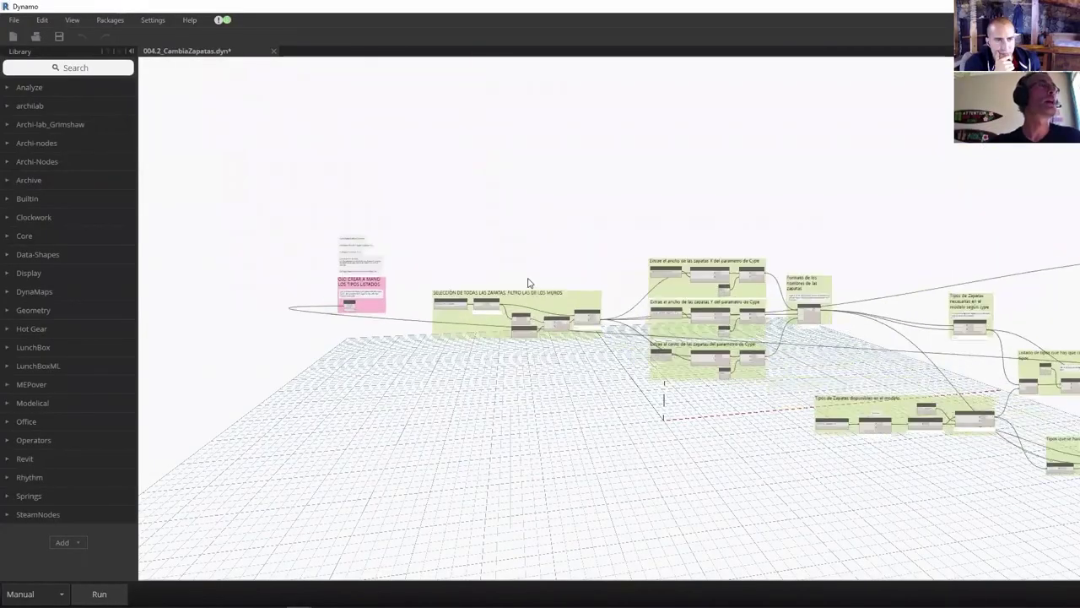
{"action": "scroll", "coordinate": [524, 269], "scroll_direction": "up", "scroll_amount": 2}
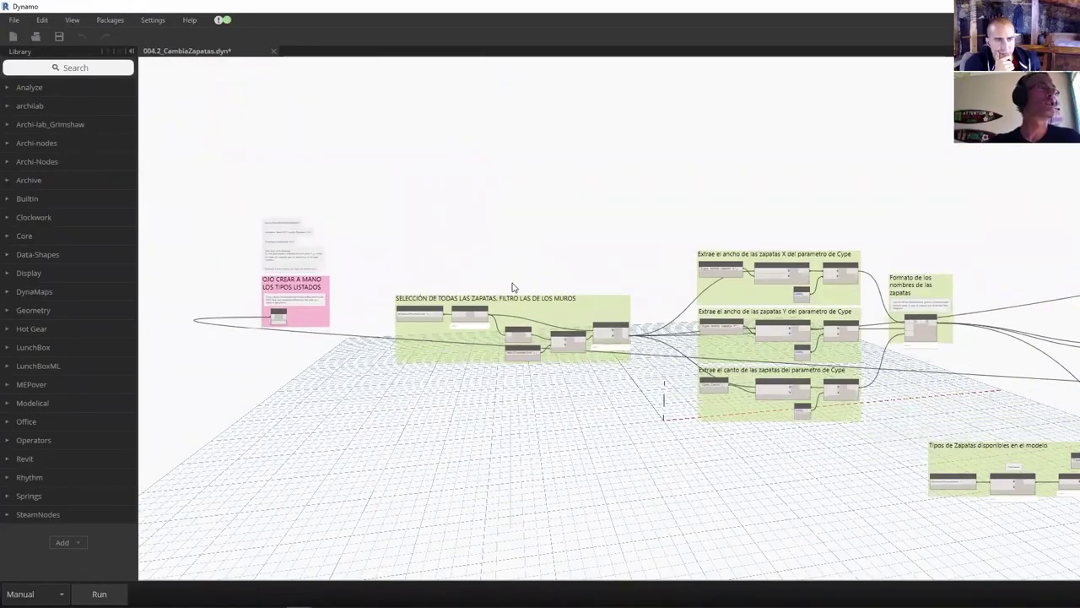
{"action": "scroll", "coordinate": [512, 288], "scroll_direction": "up", "scroll_amount": 1}
{"action": "key", "text": "super+Down"}
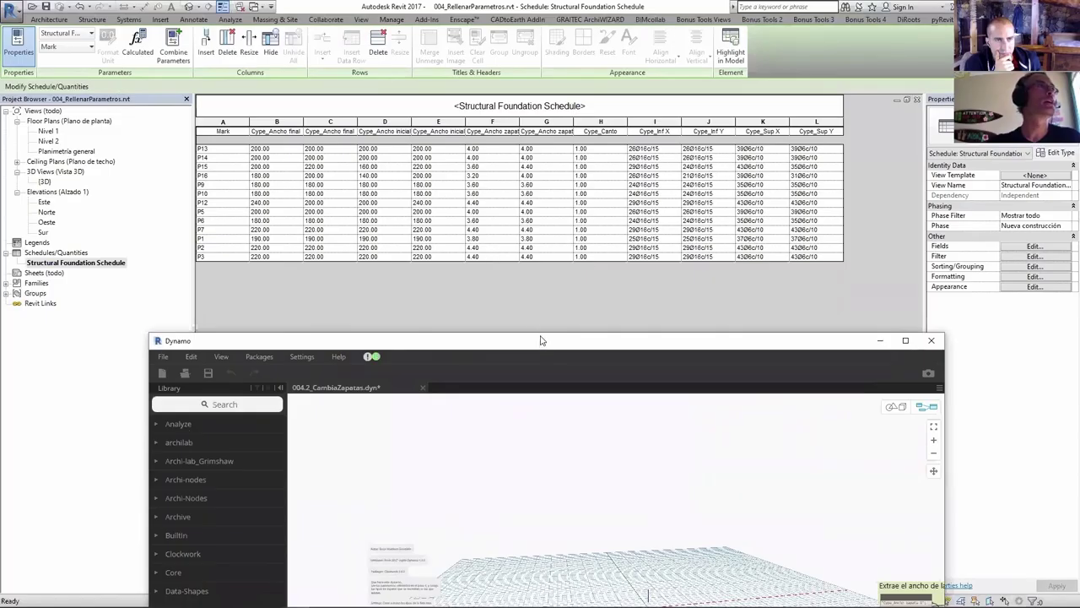
{"action": "left_click_drag", "start_coordinate": [541, 340], "coordinate": [546, 273]}
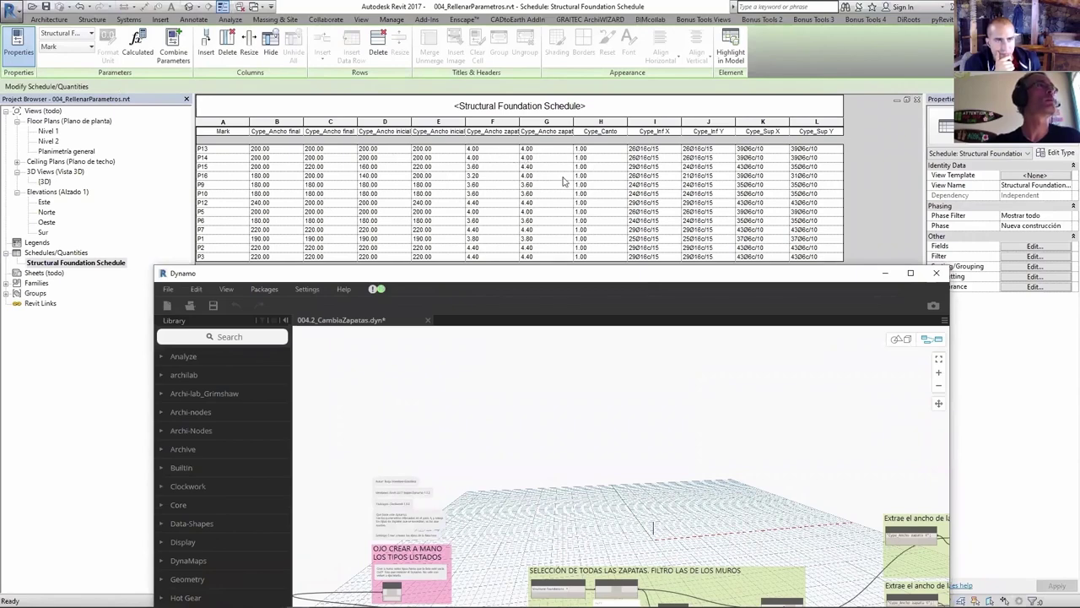
{"action": "left_click_drag", "start_coordinate": [536, 272], "coordinate": [572, 127]}
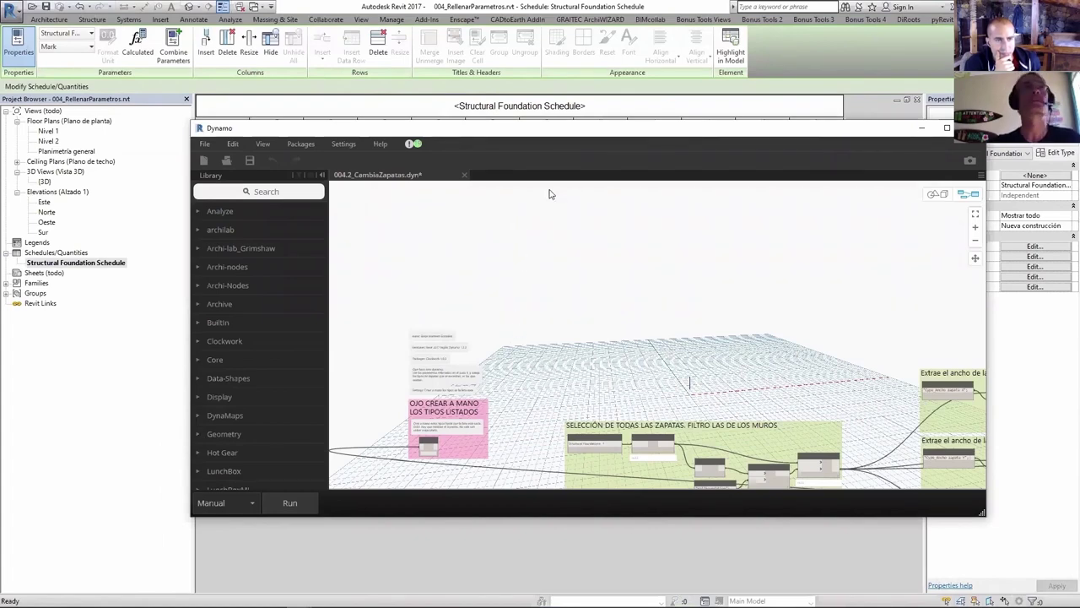
{"action": "double_click", "coordinate": [574, 132]}
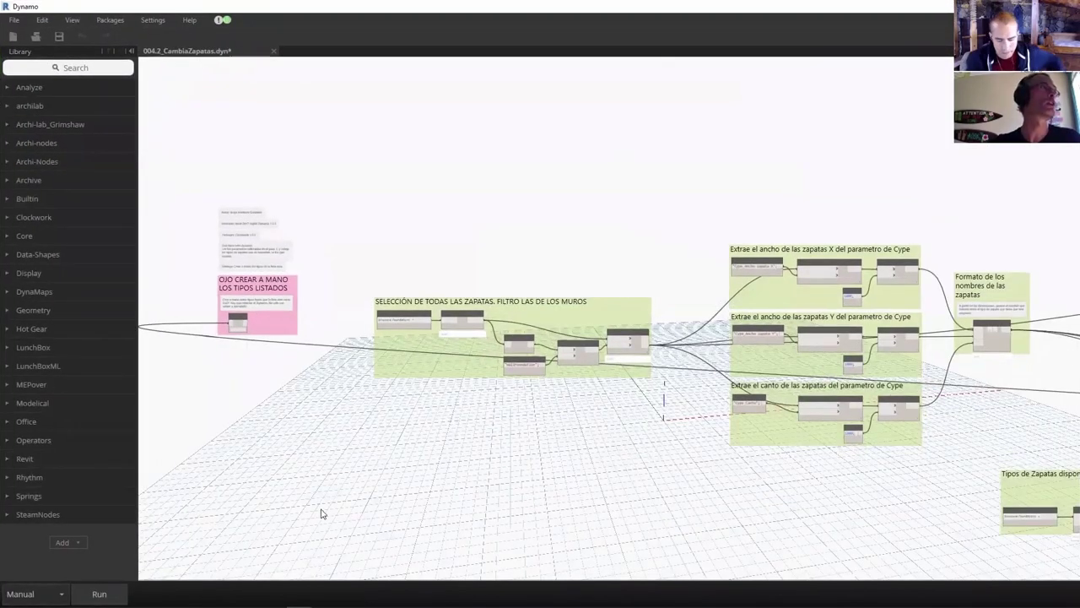
Run the graph and zoom to the pink Watch node listing six footing types, e.g. 4000 x 4000 x 1000 mm.
{"action": "left_click", "coordinate": [99, 594]}
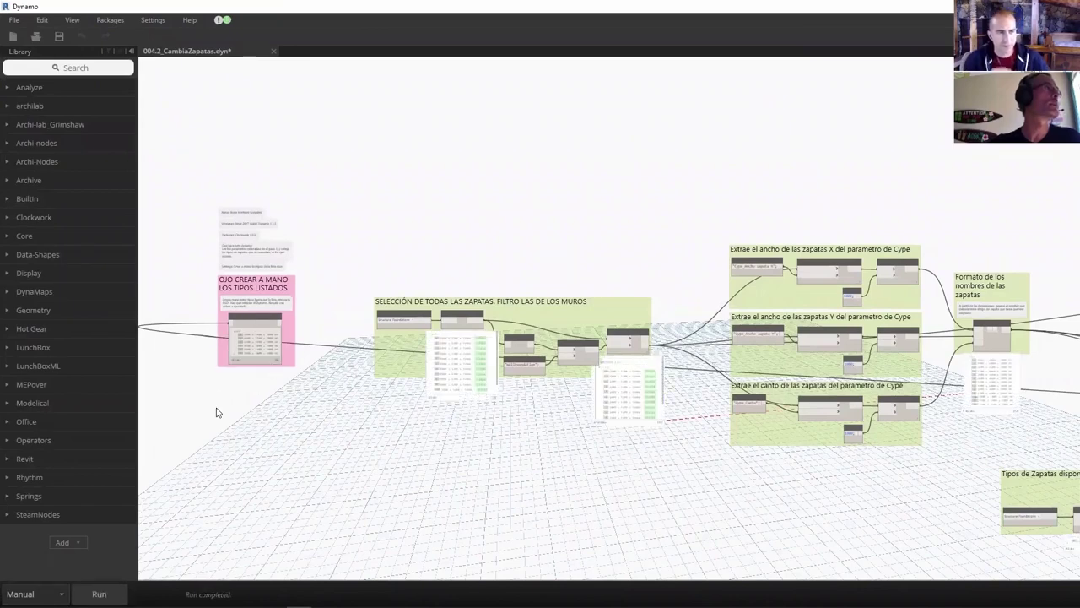
{"action": "scroll", "coordinate": [200, 385], "scroll_direction": "up", "scroll_amount": 1}
{"action": "scroll", "coordinate": [237, 355], "scroll_direction": "up", "scroll_amount": 4}
{"action": "scroll", "coordinate": [511, 390], "scroll_direction": "up", "scroll_amount": 2}
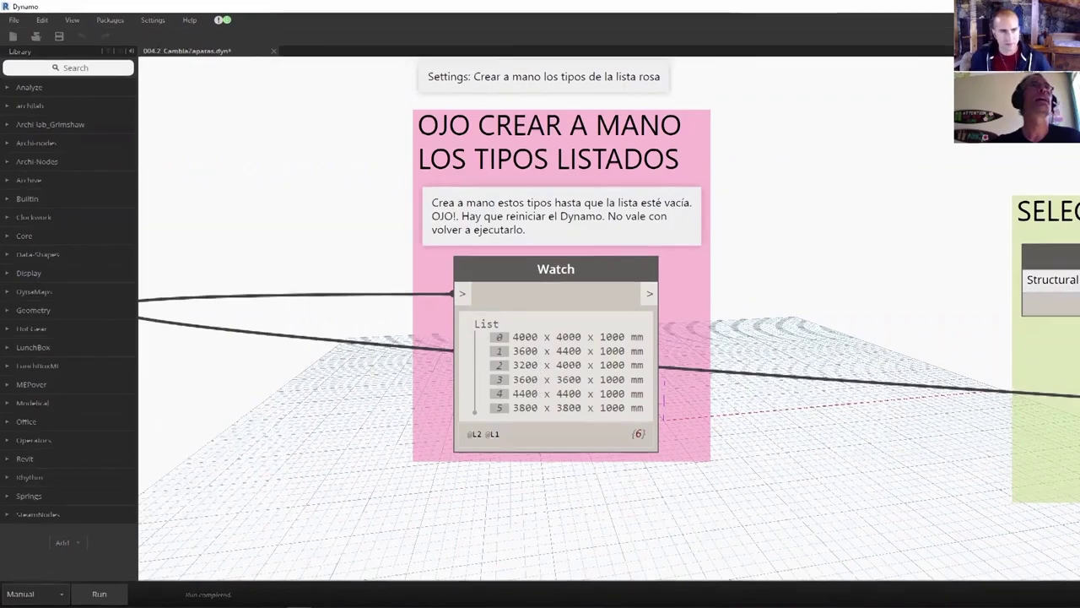
{"action": "left_click_drag", "start_coordinate": [818, 6], "coordinate": [818, 127]}
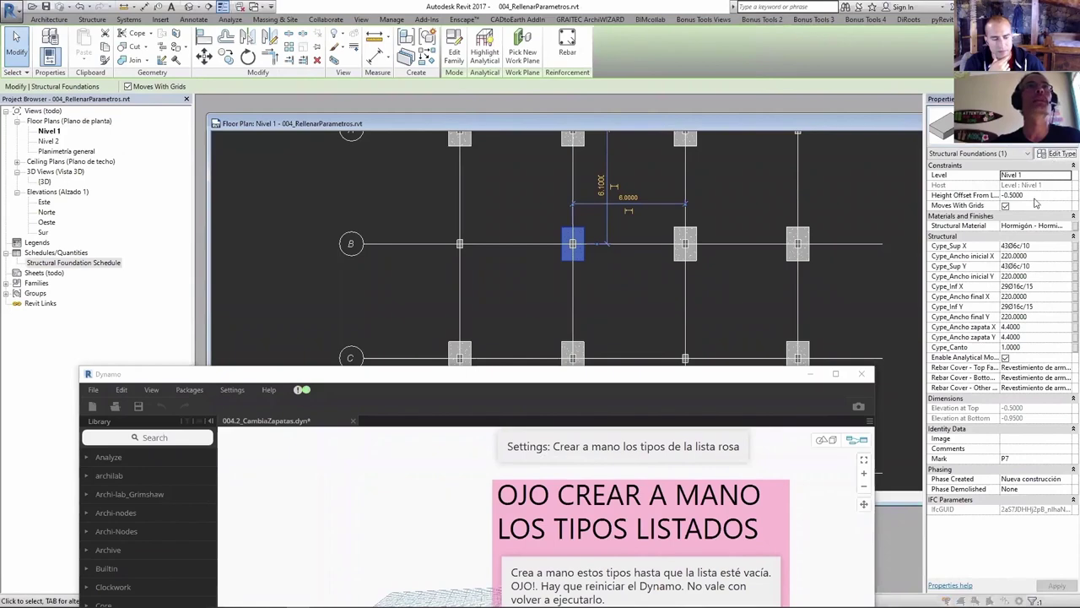
Back out of duplicating the footing type without creating one, then minimize Dynamo.
{"action": "left_click", "coordinate": [1055, 153]}
{"action": "left_click", "coordinate": [907, 161]}
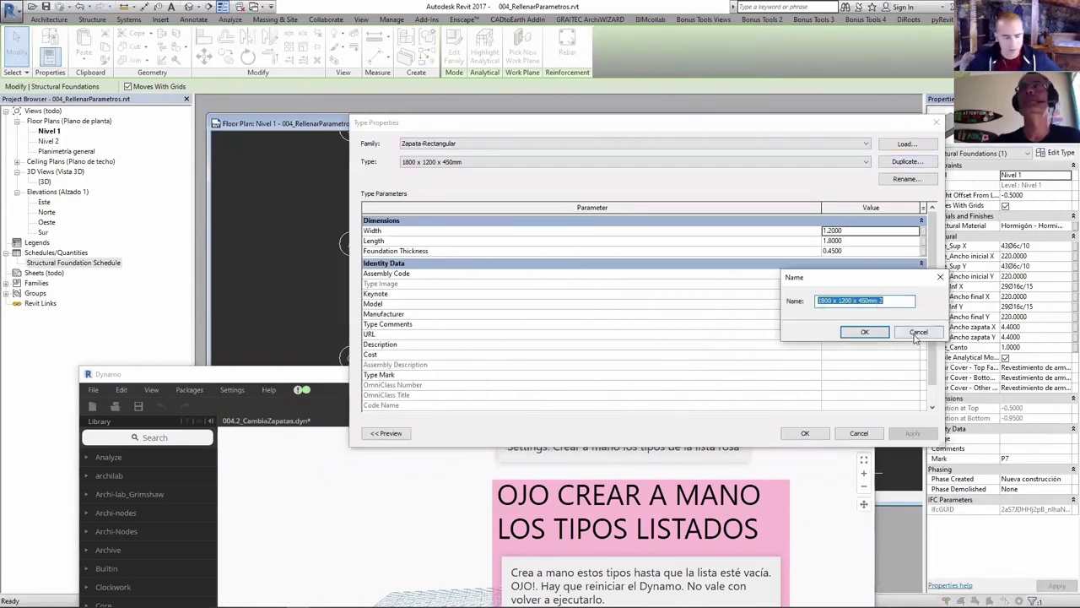
{"action": "left_click", "coordinate": [921, 334]}
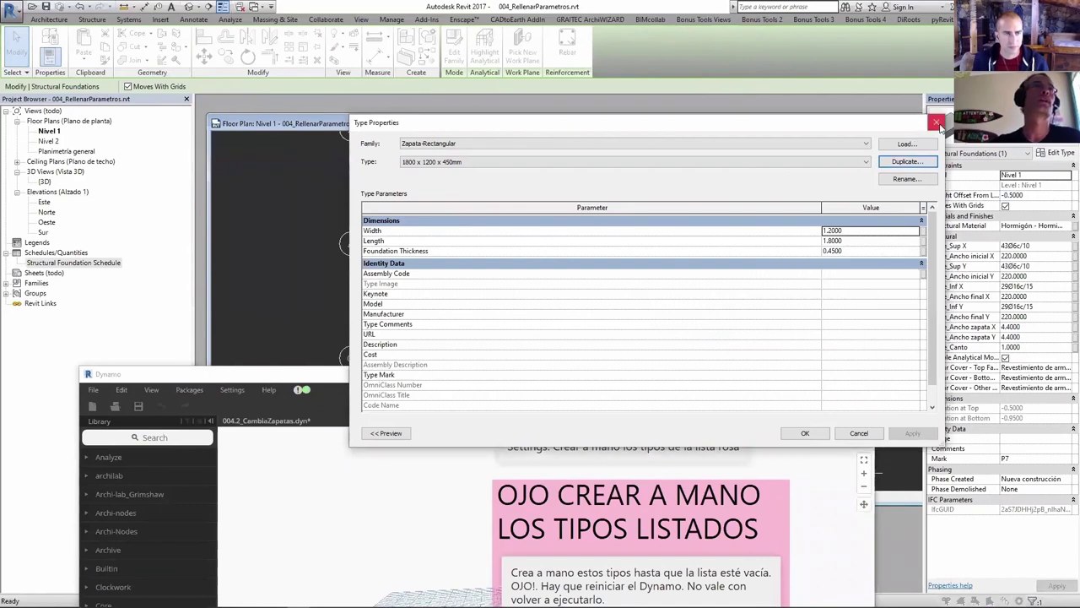
{"action": "left_click", "coordinate": [935, 123]}
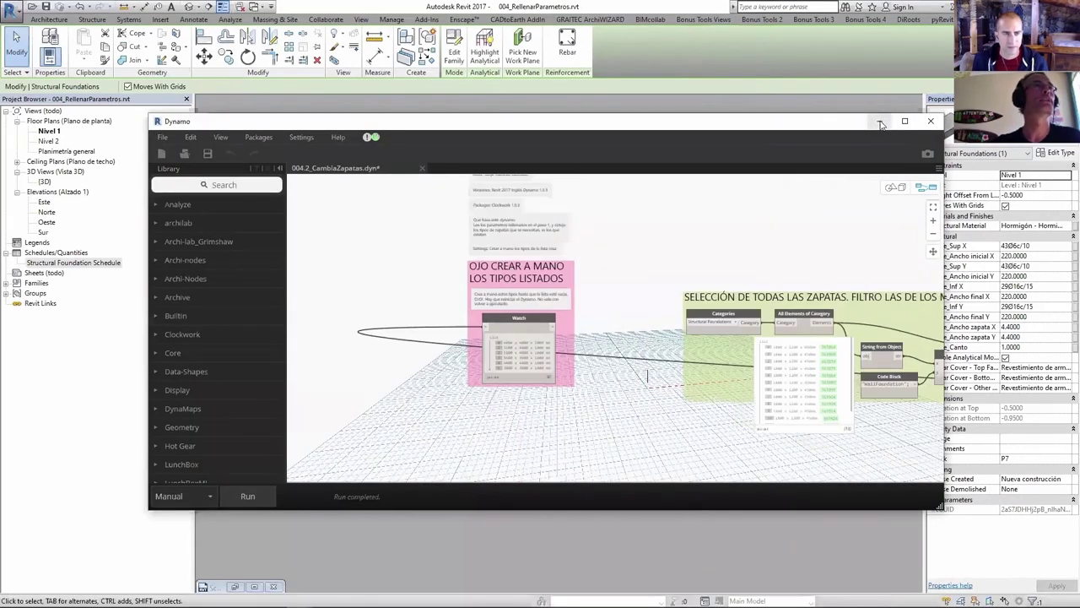
{"action": "left_click", "coordinate": [879, 121]}
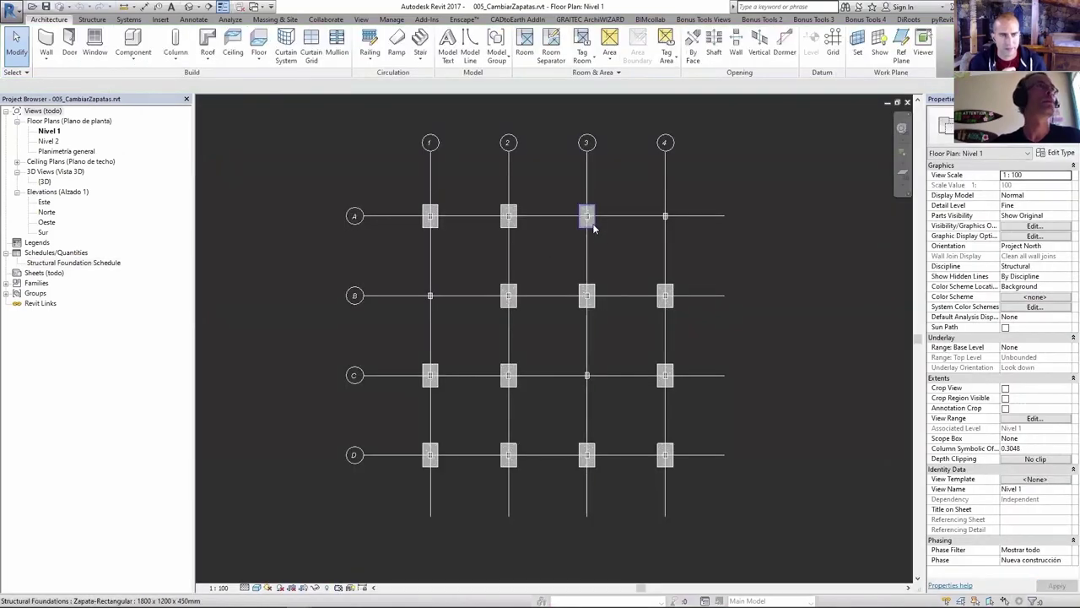
Check the A-3 footing's type list without changing it and move Dynamo out of the way.
{"action": "left_click", "coordinate": [593, 224]}
{"action": "left_click", "coordinate": [1004, 127]}
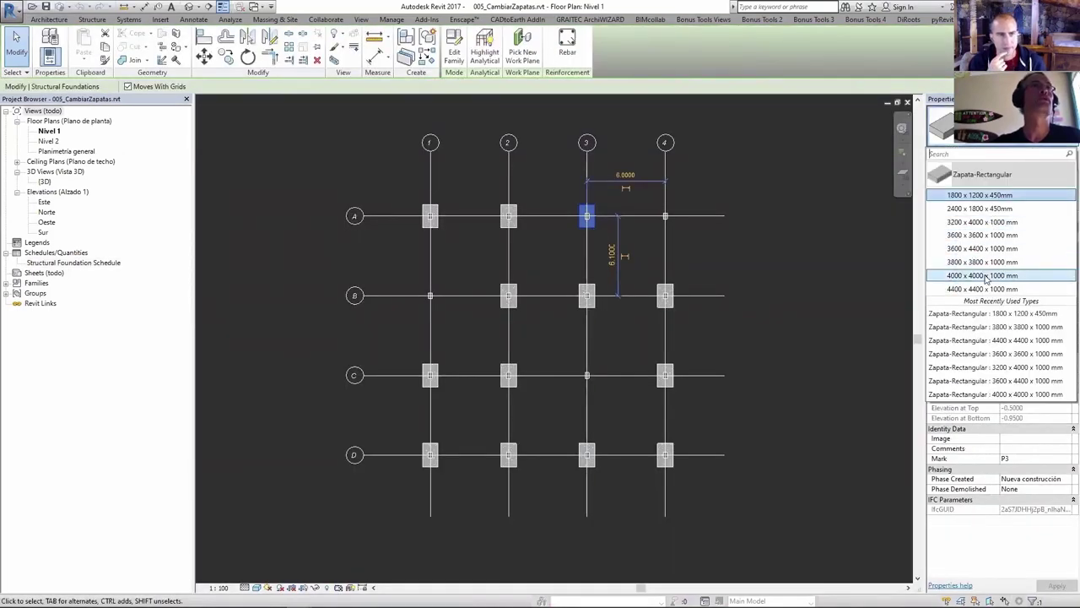
{"action": "key", "text": "Escape"}
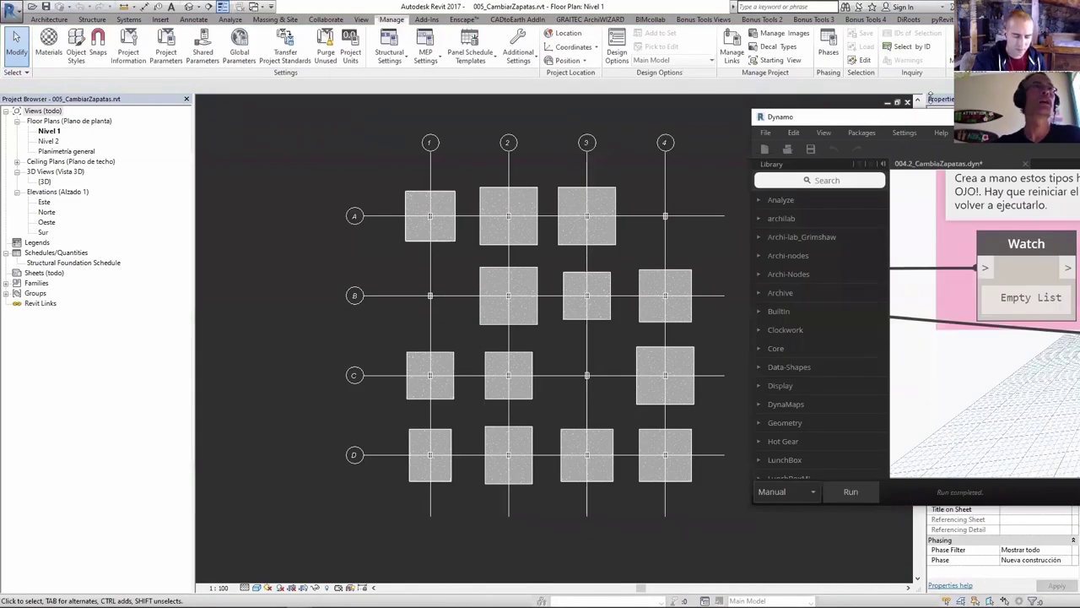
{"action": "left_click_drag", "start_coordinate": [941, 123], "coordinate": [949, 173]}
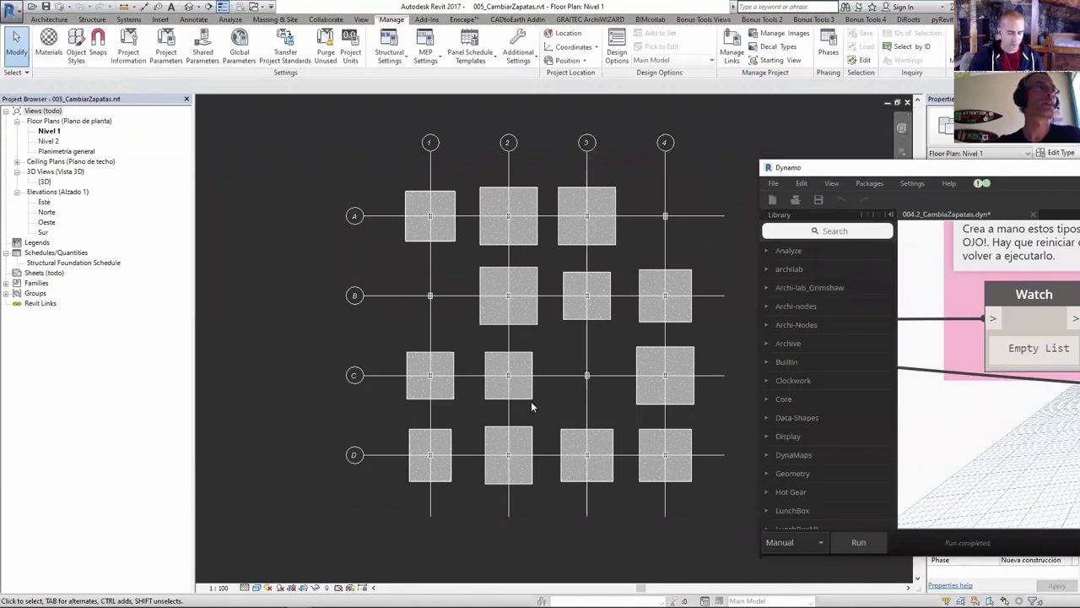
{"action": "left_click", "coordinate": [284, 276]}
{"action": "mouse_move", "coordinate": [970, 168]}
{"action": "left_mouse_down"}
{"action": "mouse_move", "coordinate": [698, 58]}
{"action": "mouse_move", "coordinate": [1079, 140]}
{"action": "left_mouse_up"}
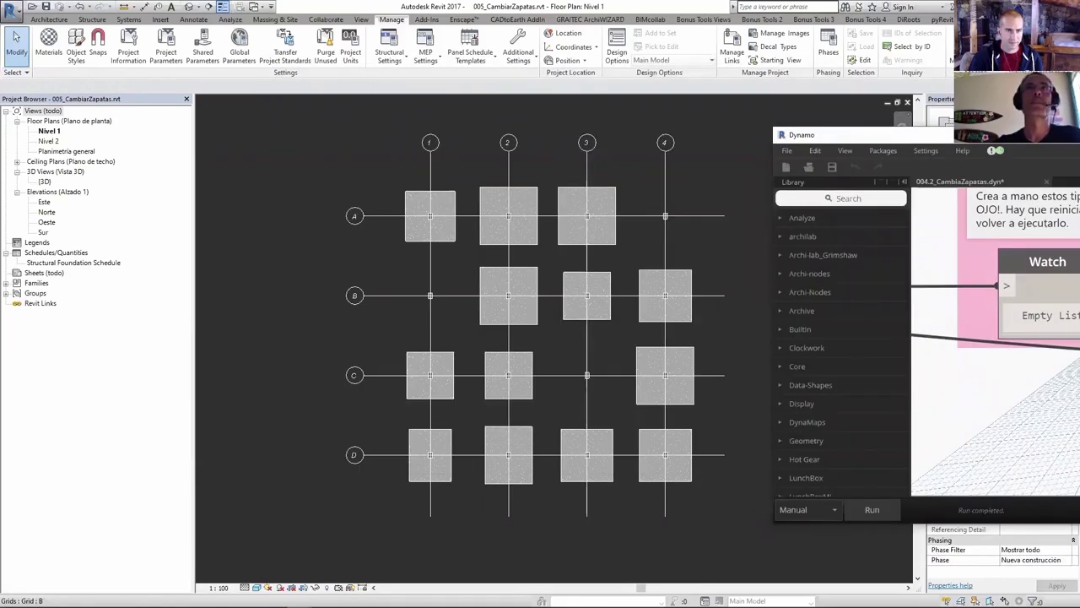
{"action": "key", "text": "alt+Tab"}
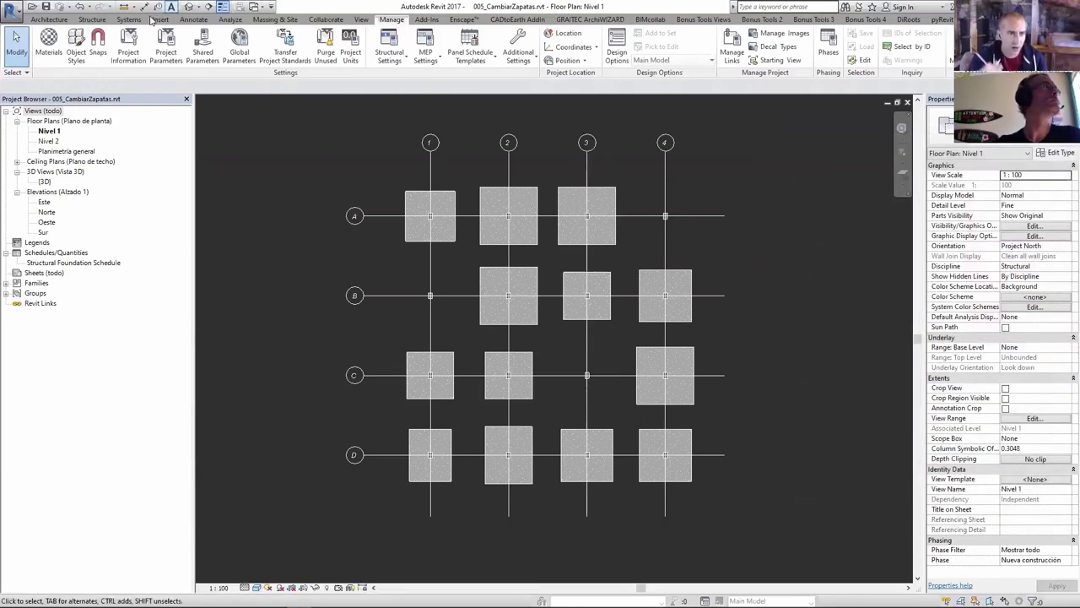
Open the {3D} view and orbit around the footings and columns.
{"action": "double_click", "coordinate": [45, 181]}
{"action": "scroll", "coordinate": [731, 266], "scroll_direction": "up", "scroll_amount": 3}
{"action": "middle_click_drag", "start_coordinate": [731, 267], "coordinate": [798, 370], "text": "shift"}
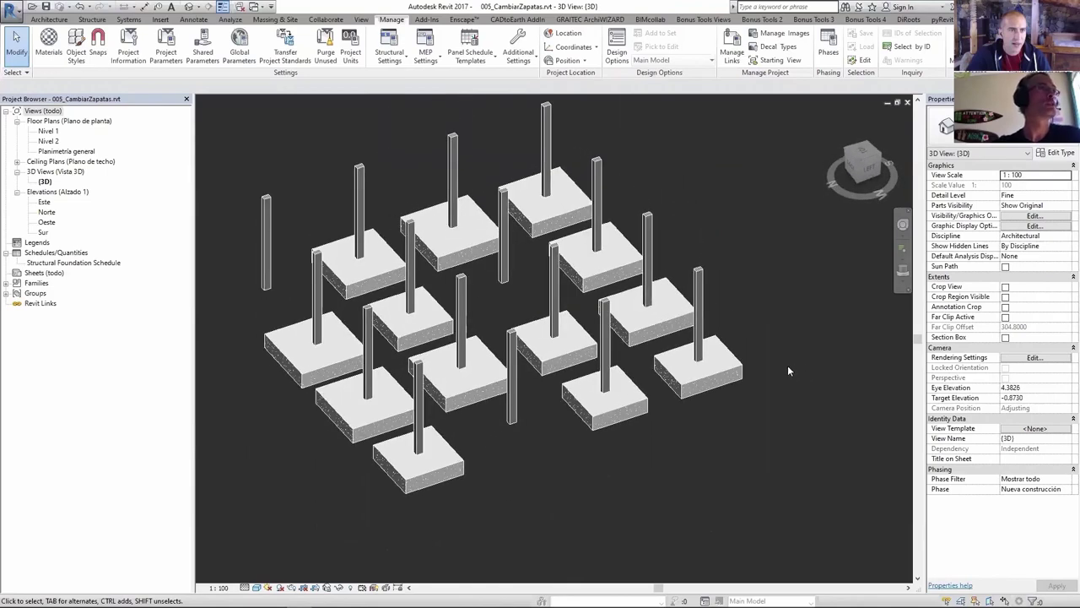
{"action": "mouse_move", "coordinate": [790, 364]}
{"action": "middle_mouse_down", "text": "shift"}
{"action": "mouse_move", "coordinate": [751, 370]}
{"action": "mouse_move", "coordinate": [791, 361]}
{"action": "mouse_move", "coordinate": [786, 382]}
{"action": "middle_mouse_up", "text": "shift"}
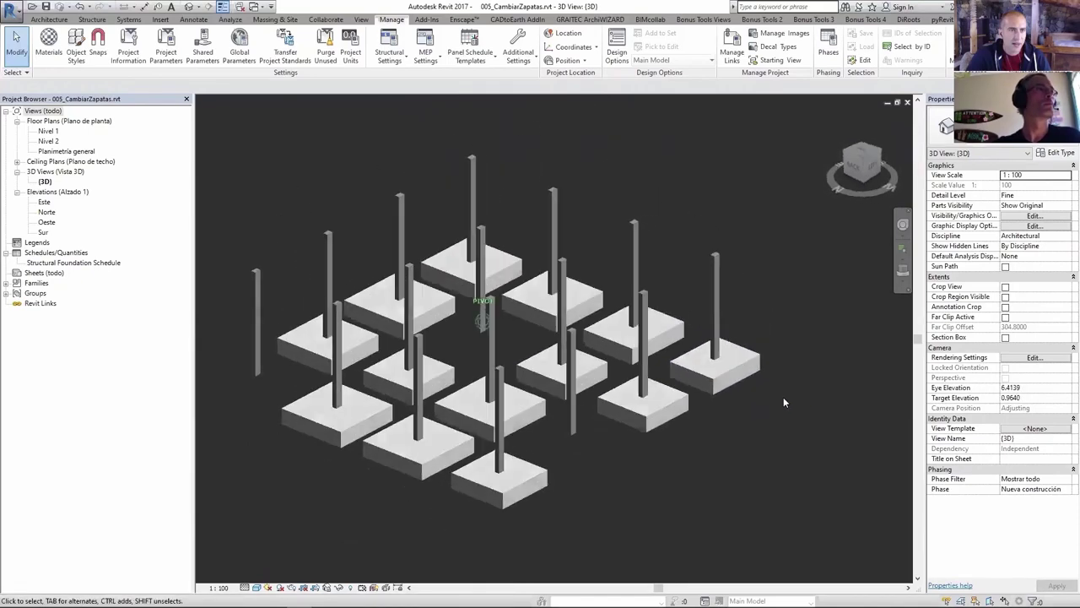
{"action": "left_click", "coordinate": [649, 407]}
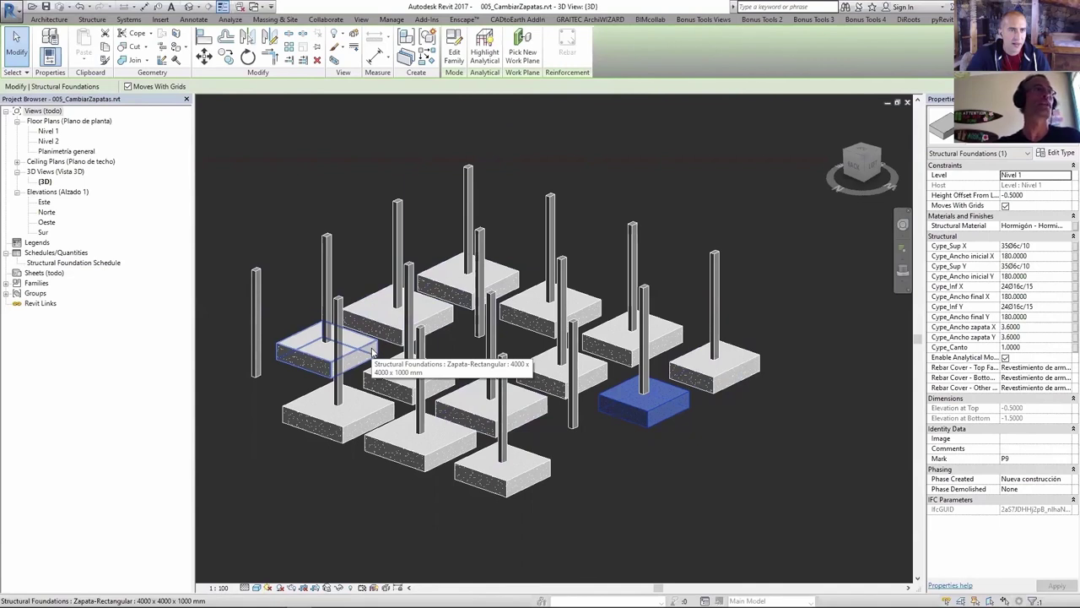
{"action": "left_click", "coordinate": [623, 477]}
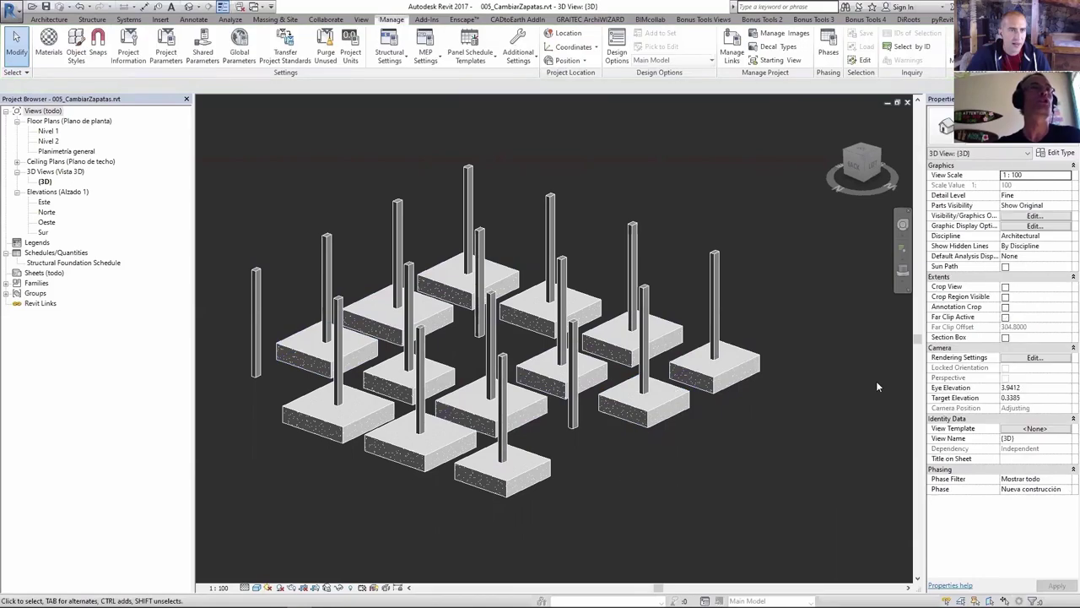
{"action": "left_click", "coordinate": [646, 403]}
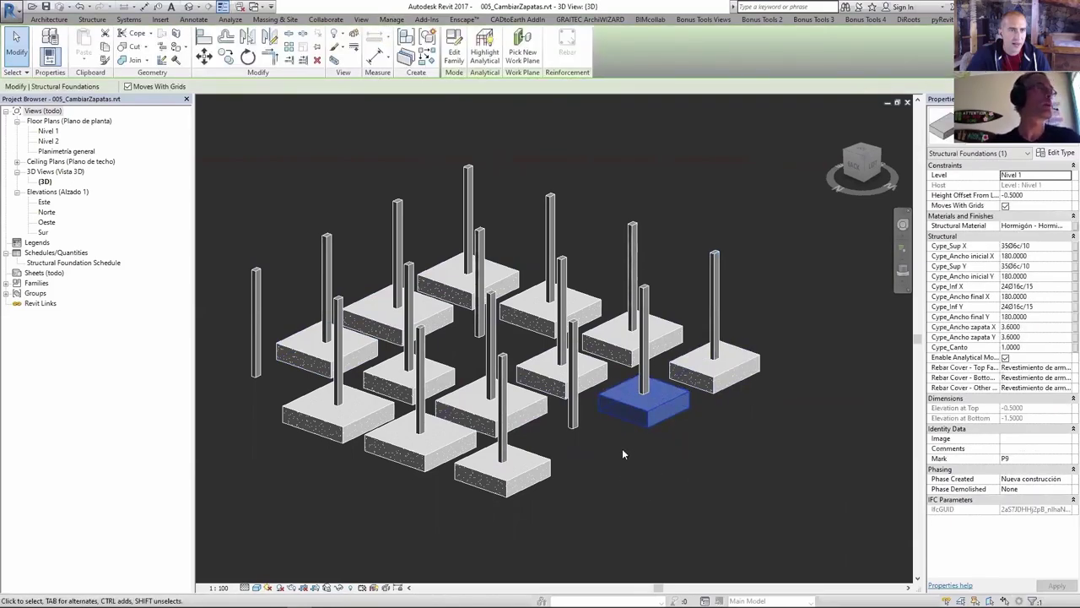
{"action": "mouse_move", "coordinate": [622, 448]}
{"action": "middle_mouse_down", "text": "shift"}
{"action": "mouse_move", "coordinate": [658, 489]}
{"action": "mouse_move", "coordinate": [677, 489]}
{"action": "middle_mouse_up", "text": "shift"}
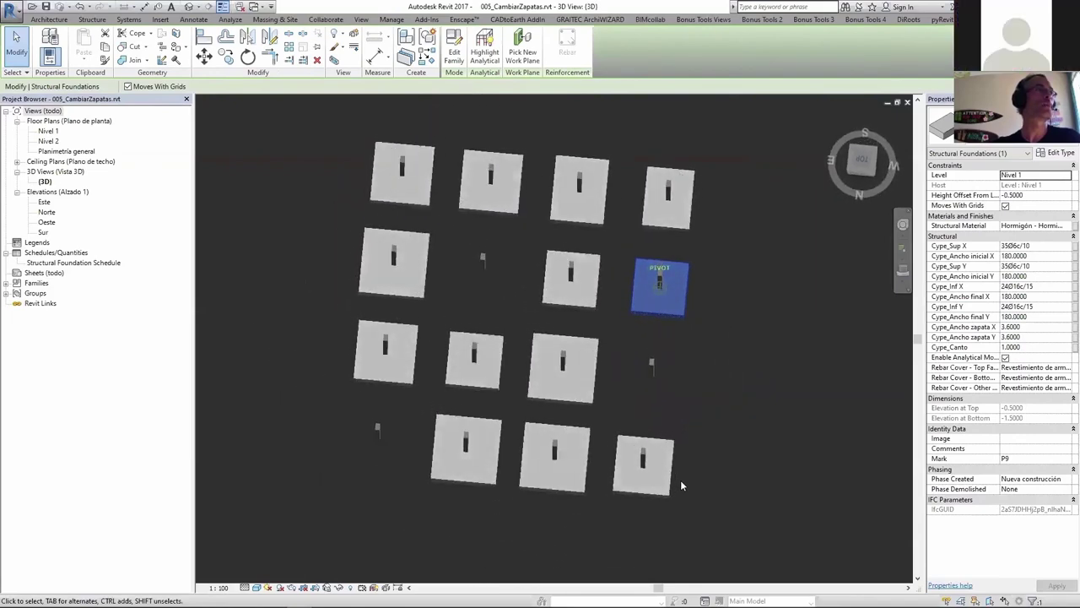
{"action": "middle_click_drag", "start_coordinate": [772, 496], "coordinate": [807, 473], "text": "shift"}
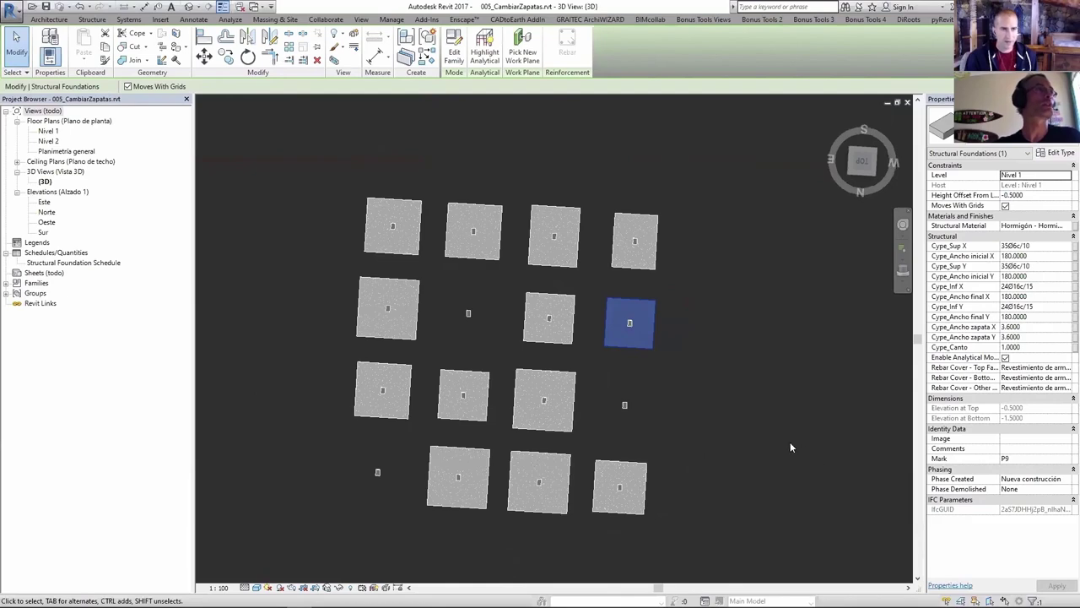
{"action": "middle_click_drag", "start_coordinate": [789, 442], "coordinate": [795, 354], "text": "shift"}
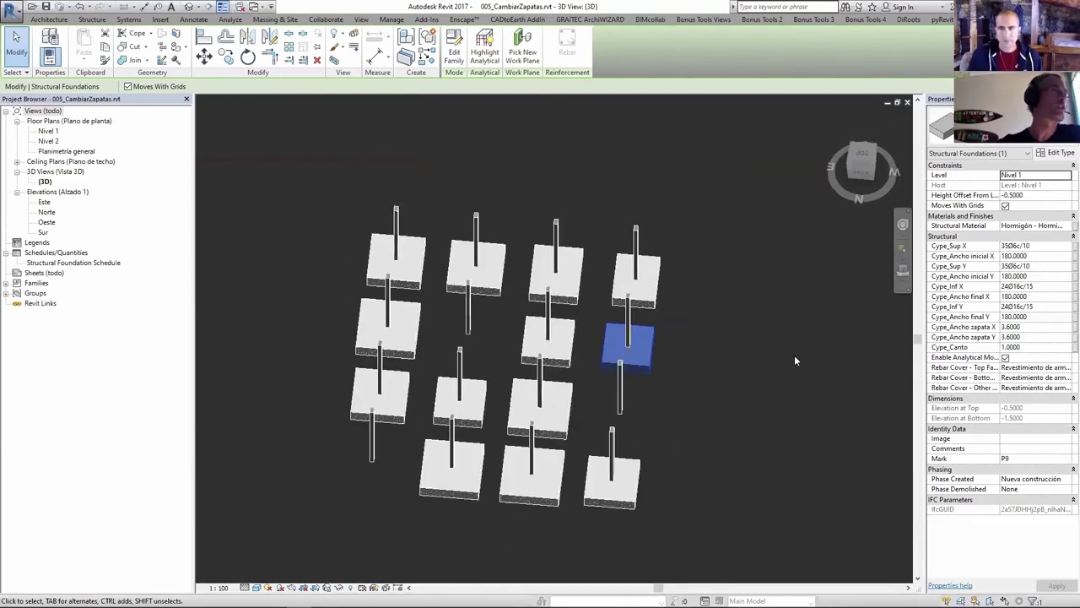
{"action": "left_click", "coordinate": [794, 361]}
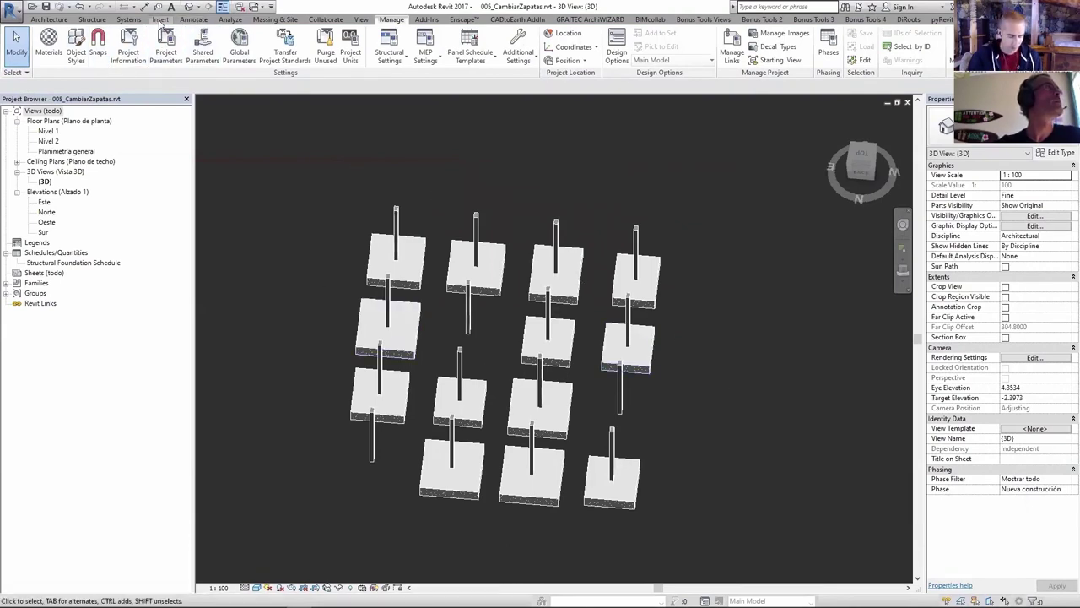
Link 002.1 ExportadoCype.ifc into the project via Insert > Link IFC.
{"action": "left_click", "coordinate": [160, 19]}
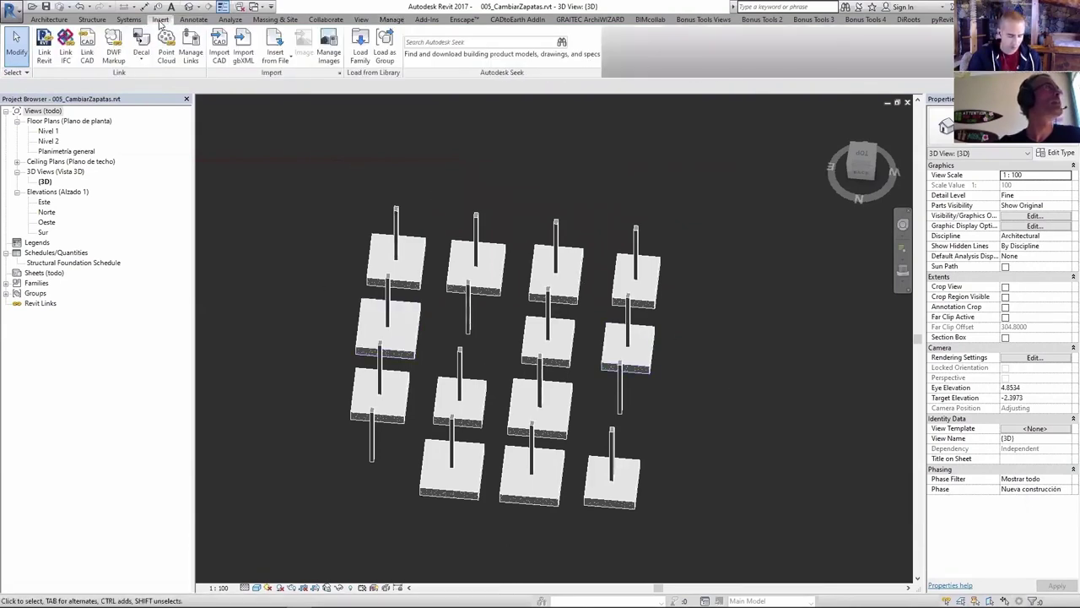
{"action": "left_click", "coordinate": [65, 47]}
{"action": "key", "text": "Escape"}
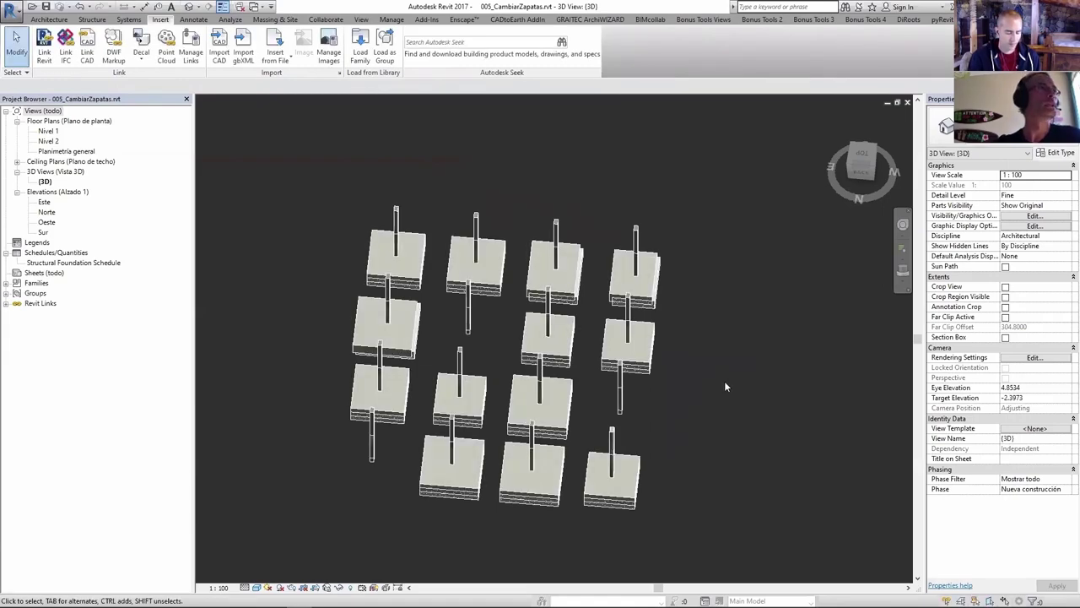
Check the overlay from the Top view with north up, briefly selecting the linked model.
{"action": "left_click", "coordinate": [862, 154]}
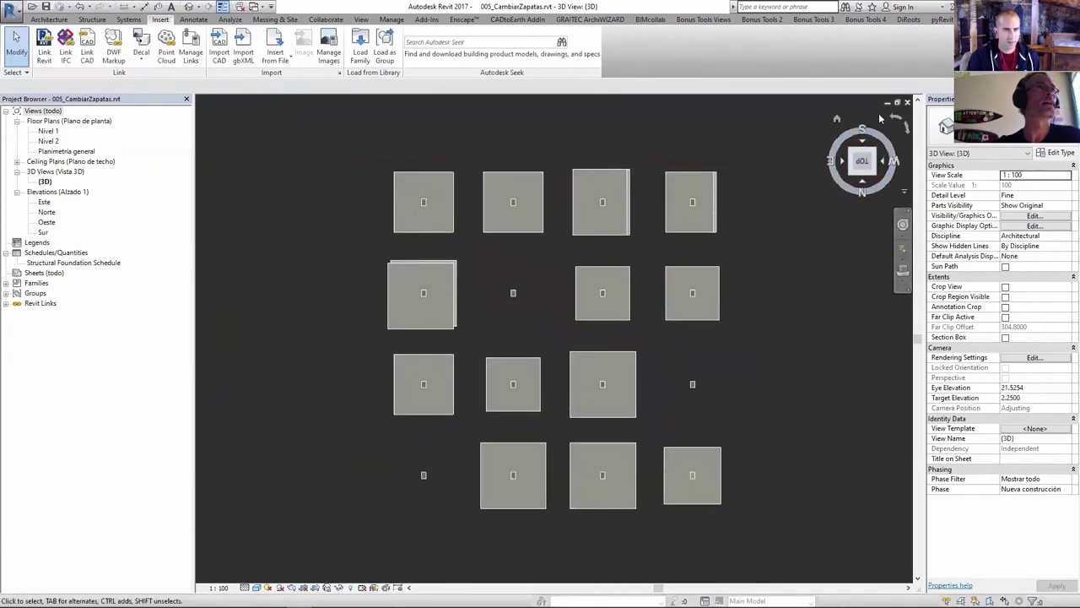
{"action": "left_click", "coordinate": [899, 122]}
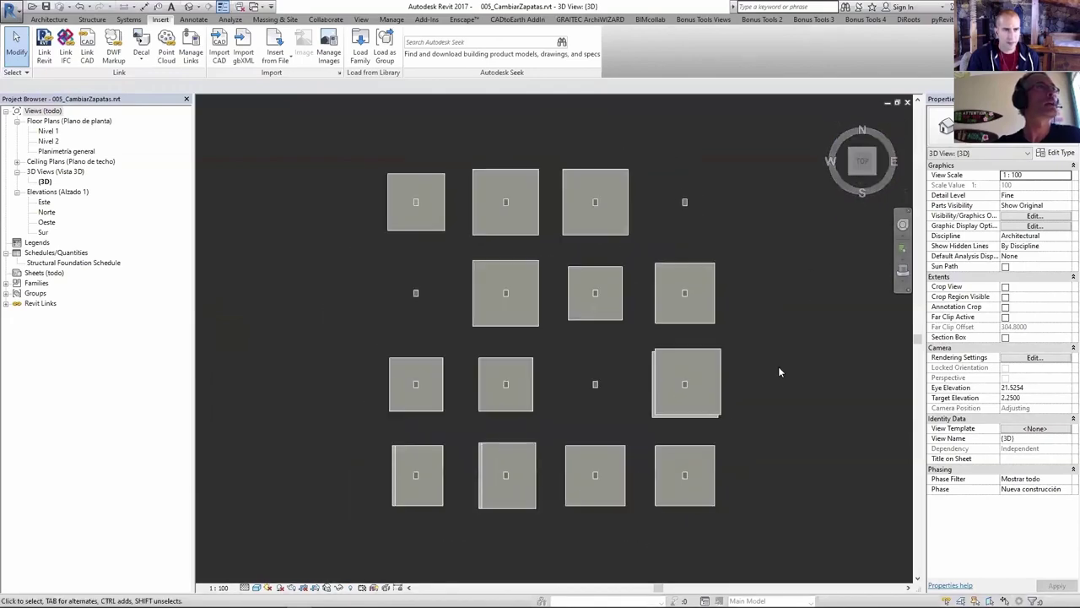
{"action": "mouse_move", "coordinate": [427, 270]}
{"action": "middle_mouse_down", "text": "shift"}
{"action": "mouse_move", "coordinate": [405, 464]}
{"action": "mouse_move", "coordinate": [652, 438]}
{"action": "mouse_move", "coordinate": [788, 400]}
{"action": "mouse_move", "coordinate": [861, 296]}
{"action": "mouse_move", "coordinate": [818, 285]}
{"action": "middle_mouse_up", "text": "shift"}
{"action": "left_click", "coordinate": [406, 464]}
{"action": "left_click", "coordinate": [787, 388]}
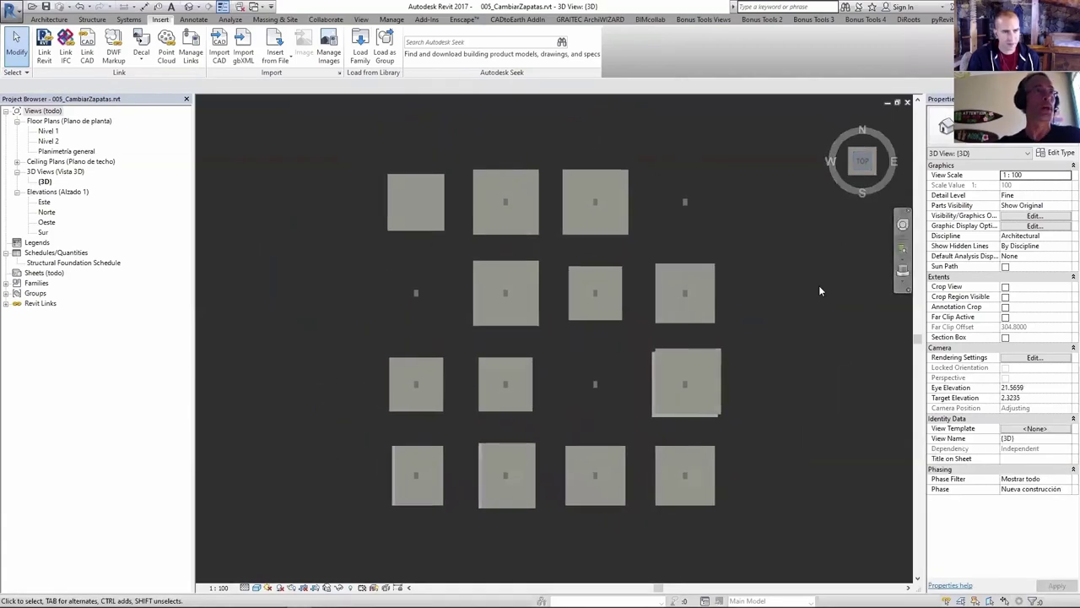
{"action": "scroll", "coordinate": [491, 509], "scroll_direction": "up", "scroll_amount": 3}
{"action": "scroll", "coordinate": [494, 502], "scroll_direction": "up", "scroll_amount": 2}
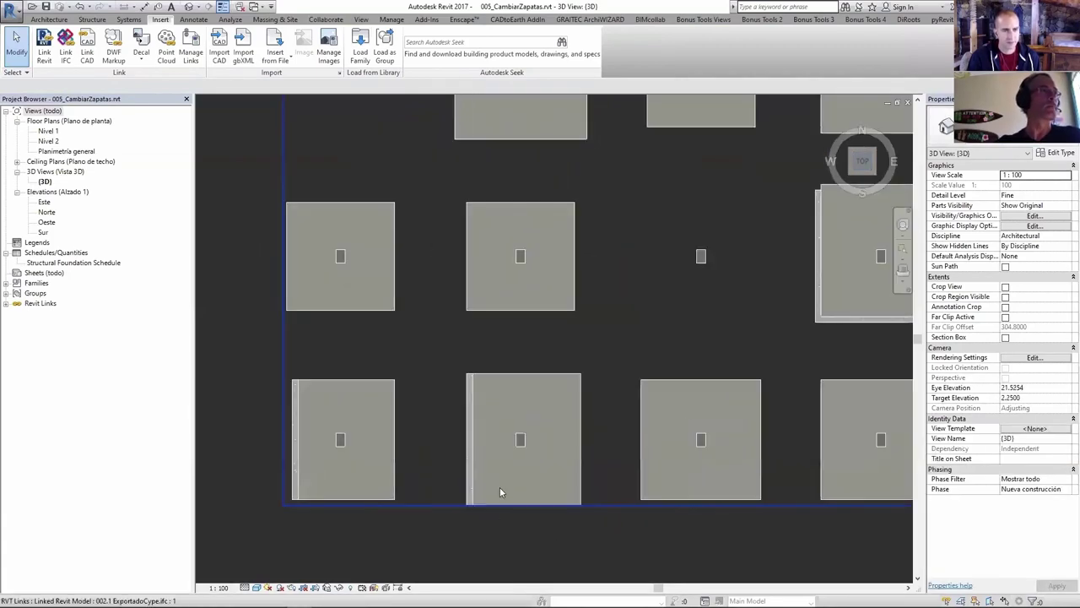
Override the linked 002.1 ExportadoCype.ifc model to red in VG's Revit Links tab.
{"action": "left_click", "coordinate": [582, 505]}
{"action": "scroll", "coordinate": [604, 517], "scroll_direction": "down", "scroll_amount": 3}
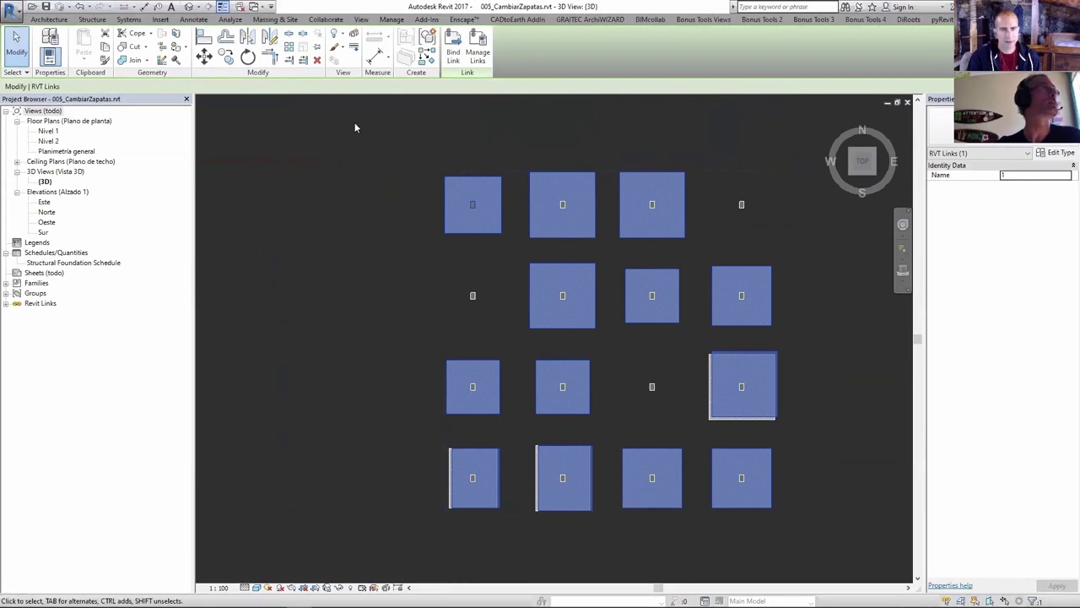
{"action": "left_click", "coordinate": [292, 294]}
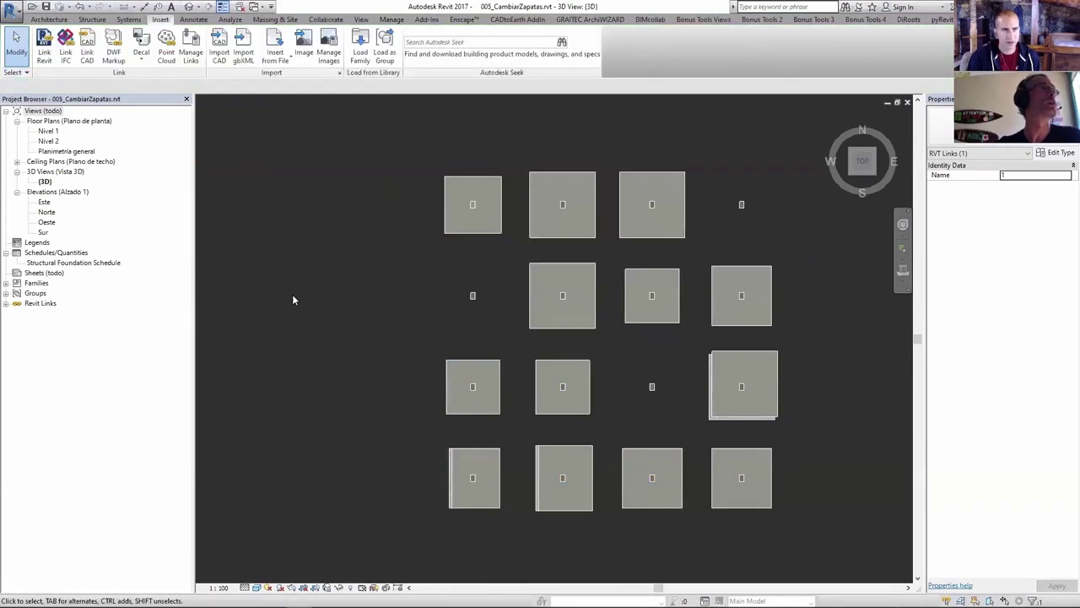
{"action": "left_click", "coordinate": [576, 336]}
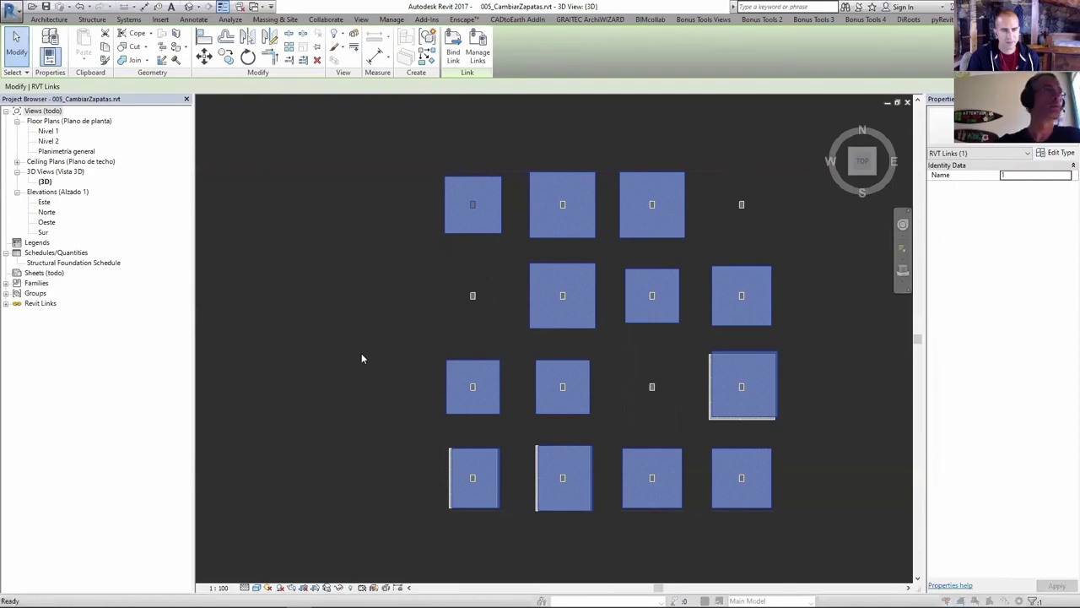
{"action": "key", "text": "v"}
{"action": "key", "text": "g"}
{"action": "left_click", "coordinate": [828, 244]}
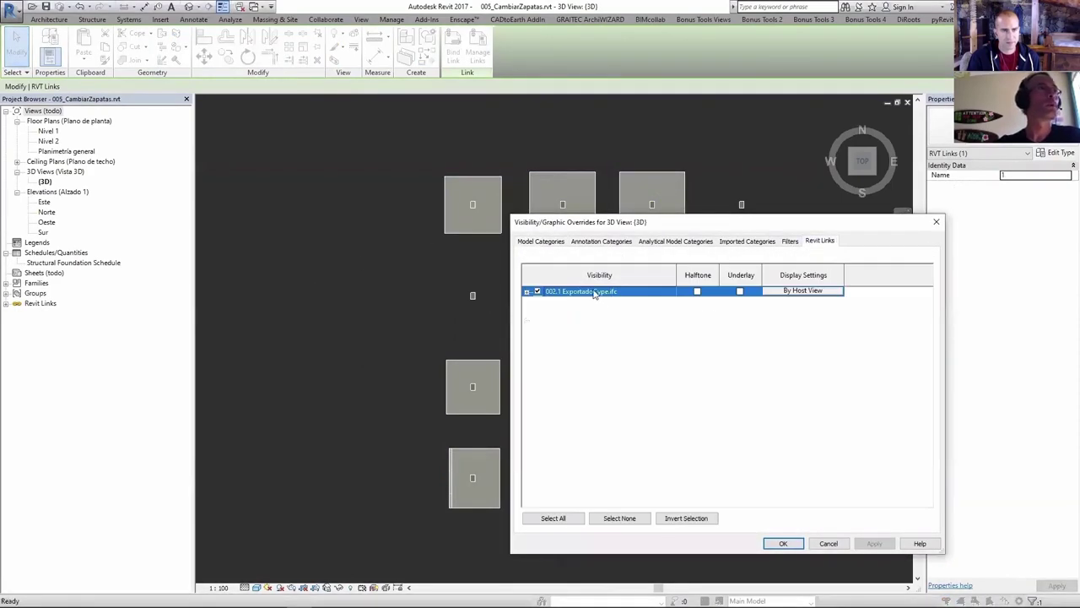
{"action": "key", "text": "Escape"}
{"action": "key", "text": "Escape"}
{"action": "scroll", "coordinate": [534, 432], "scroll_direction": "up", "scroll_amount": 1}
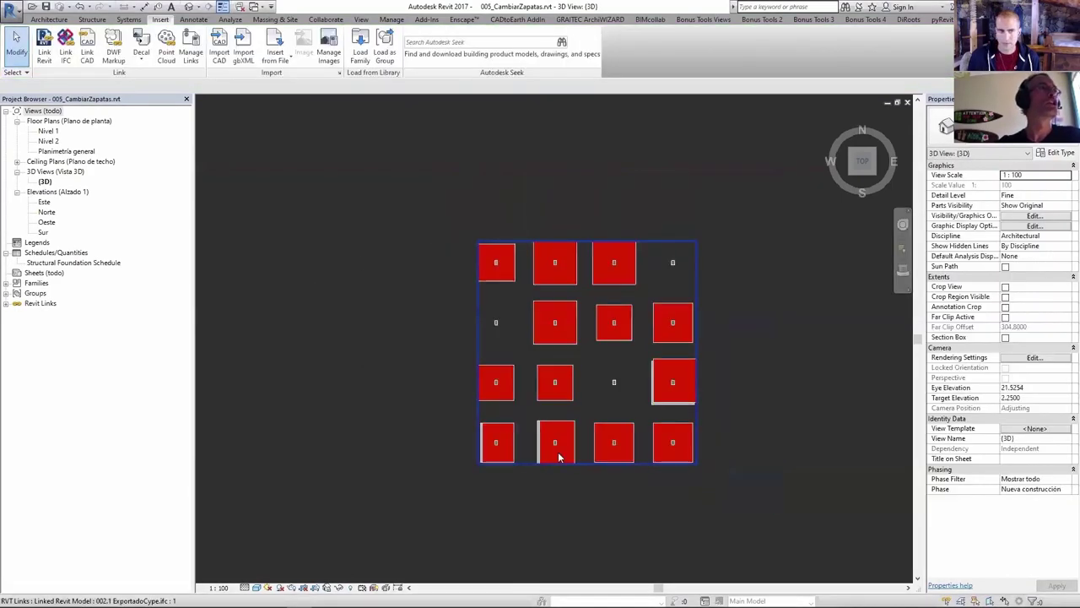
{"action": "scroll", "coordinate": [533, 431], "scroll_direction": "up", "scroll_amount": 2}
{"action": "mouse_move", "coordinate": [534, 431]}
{"action": "middle_mouse_down", "text": "shift"}
{"action": "mouse_move", "coordinate": [554, 469]}
{"action": "mouse_move", "coordinate": [628, 484]}
{"action": "mouse_move", "coordinate": [645, 455]}
{"action": "mouse_move", "coordinate": [622, 321]}
{"action": "mouse_move", "coordinate": [584, 321]}
{"action": "mouse_move", "coordinate": [642, 310]}
{"action": "mouse_move", "coordinate": [606, 329]}
{"action": "middle_mouse_up", "text": "shift"}
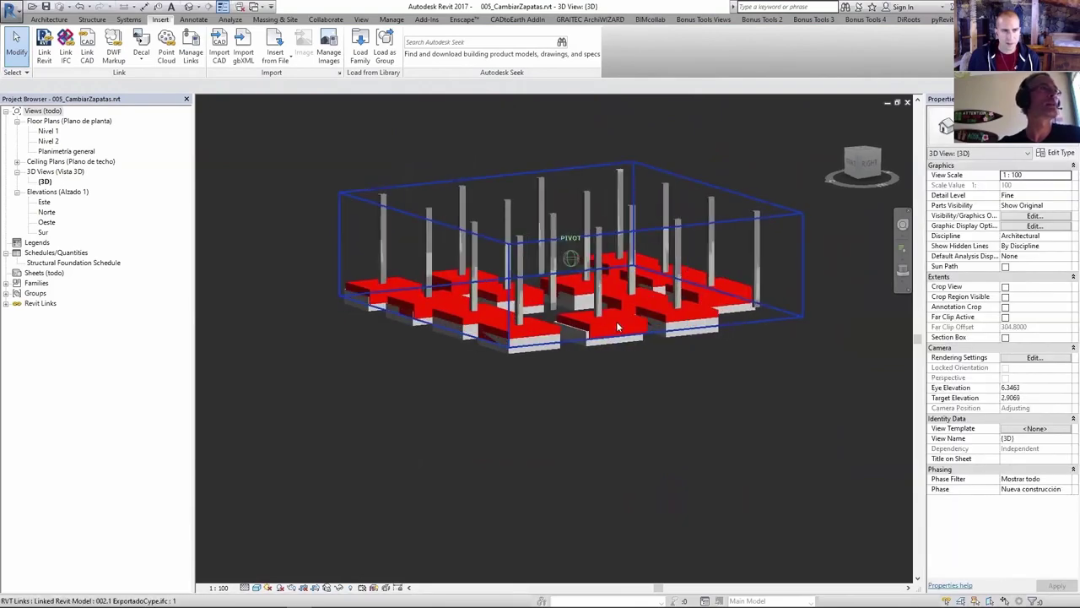
From the Right view, use AL to align footing edges to the red linked footing's bottom edge.
{"action": "left_click", "coordinate": [606, 329]}
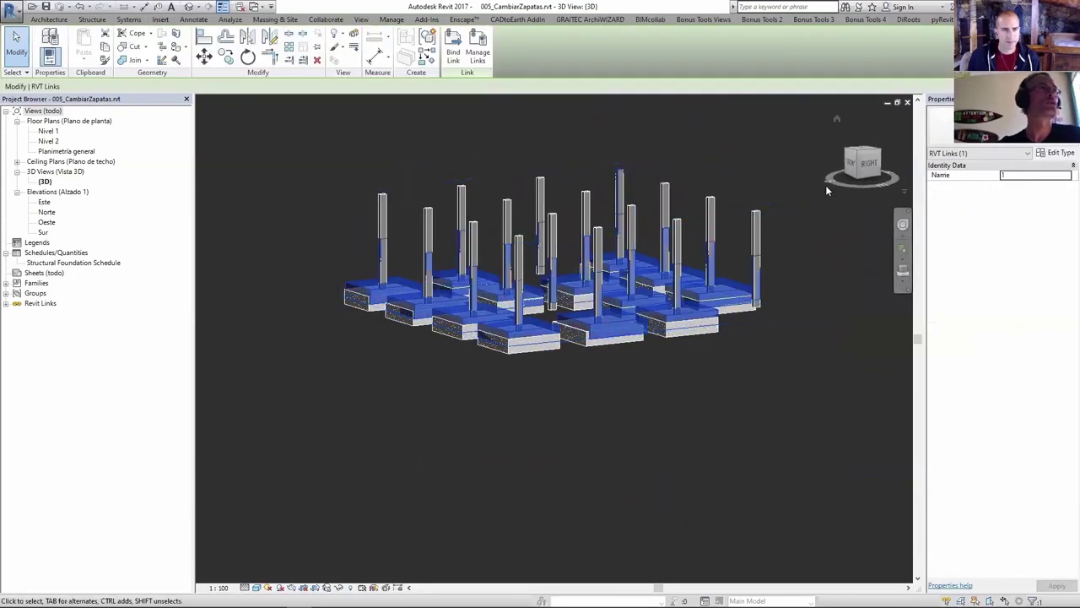
{"action": "left_click", "coordinate": [869, 165]}
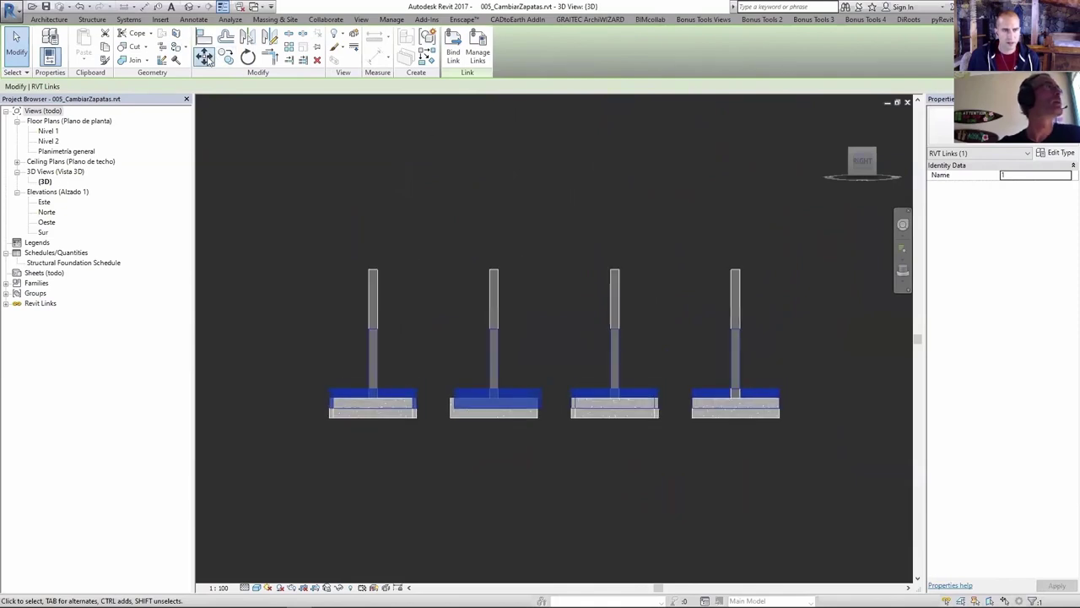
{"action": "key", "text": "a"}
{"action": "key", "text": "l"}
{"action": "scroll", "coordinate": [434, 386], "scroll_direction": "up", "scroll_amount": 3}
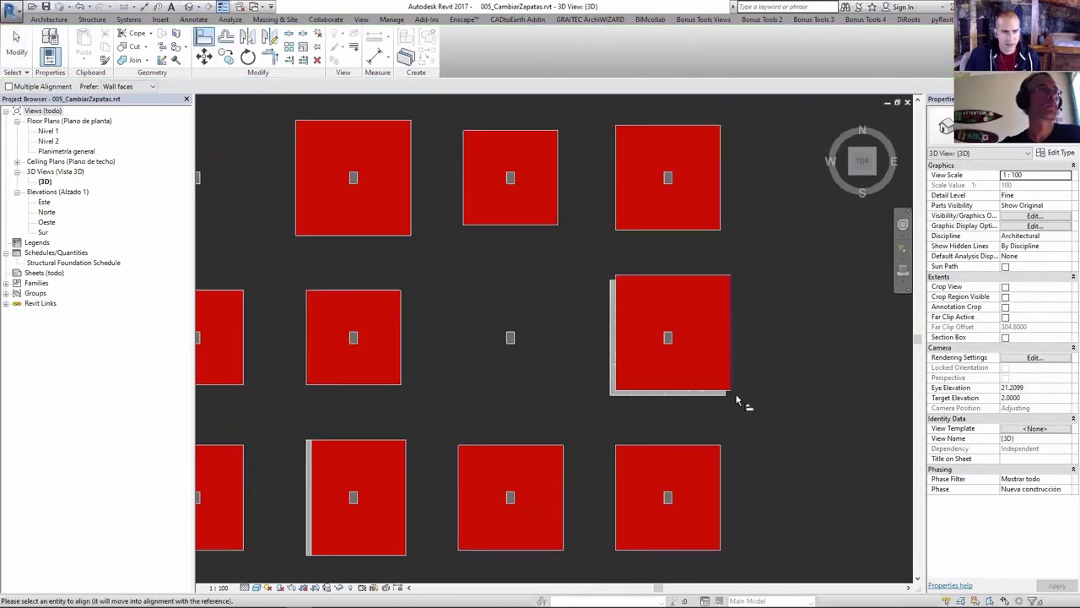
{"action": "scroll", "coordinate": [736, 402], "scroll_direction": "up", "scroll_amount": 5}
{"action": "scroll", "coordinate": [706, 386], "scroll_direction": "down", "scroll_amount": 3}
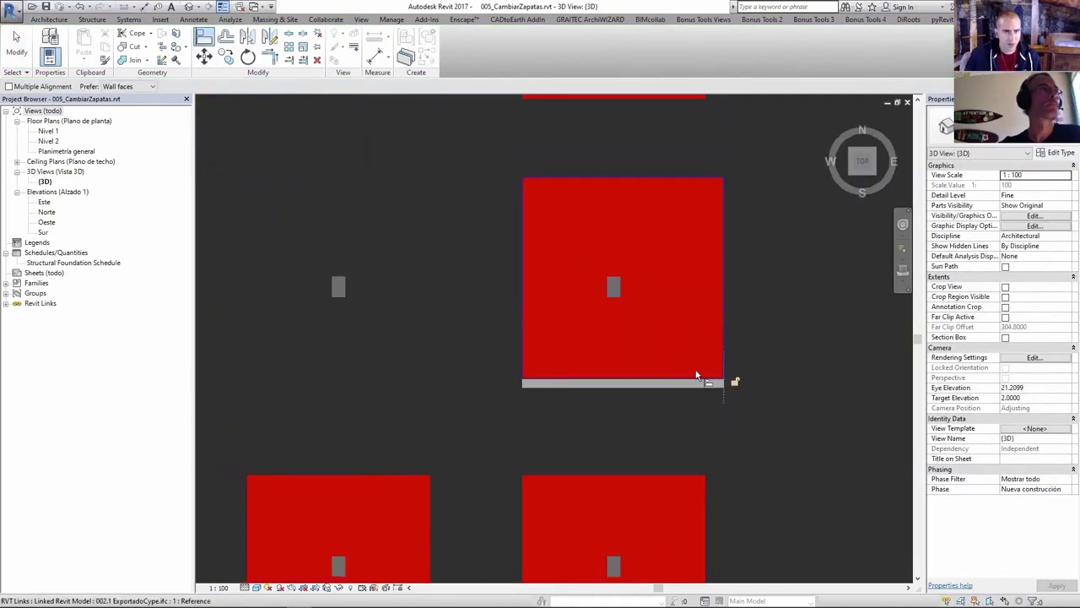
{"action": "scroll", "coordinate": [647, 380], "scroll_direction": "up", "scroll_amount": 1}
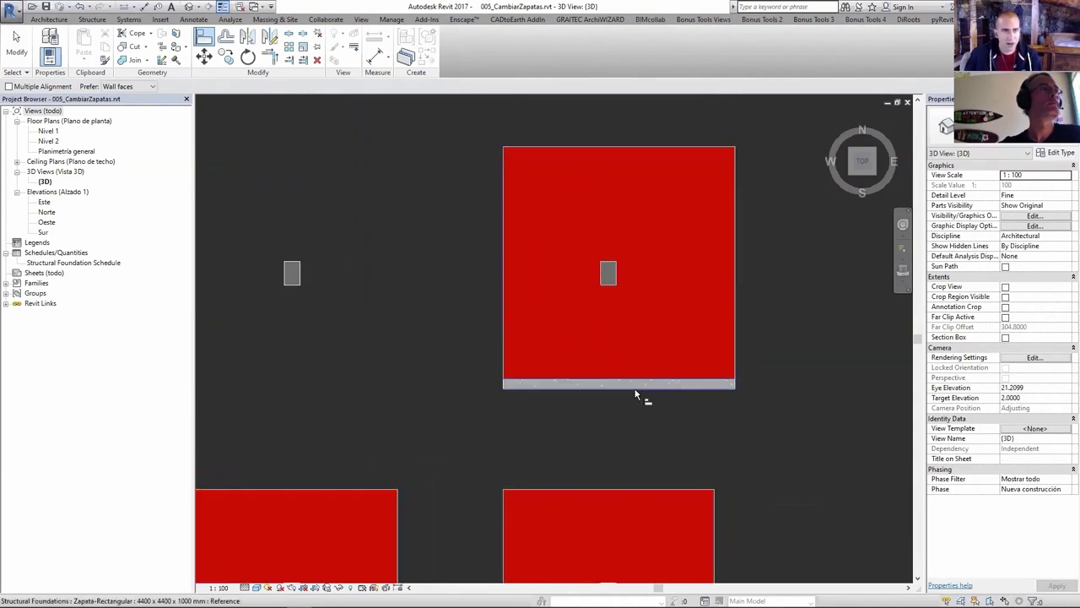
{"action": "left_click", "coordinate": [637, 395]}
{"action": "scroll", "coordinate": [501, 394], "scroll_direction": "down", "scroll_amount": 3}
{"action": "scroll", "coordinate": [478, 379], "scroll_direction": "up", "scroll_amount": 3}
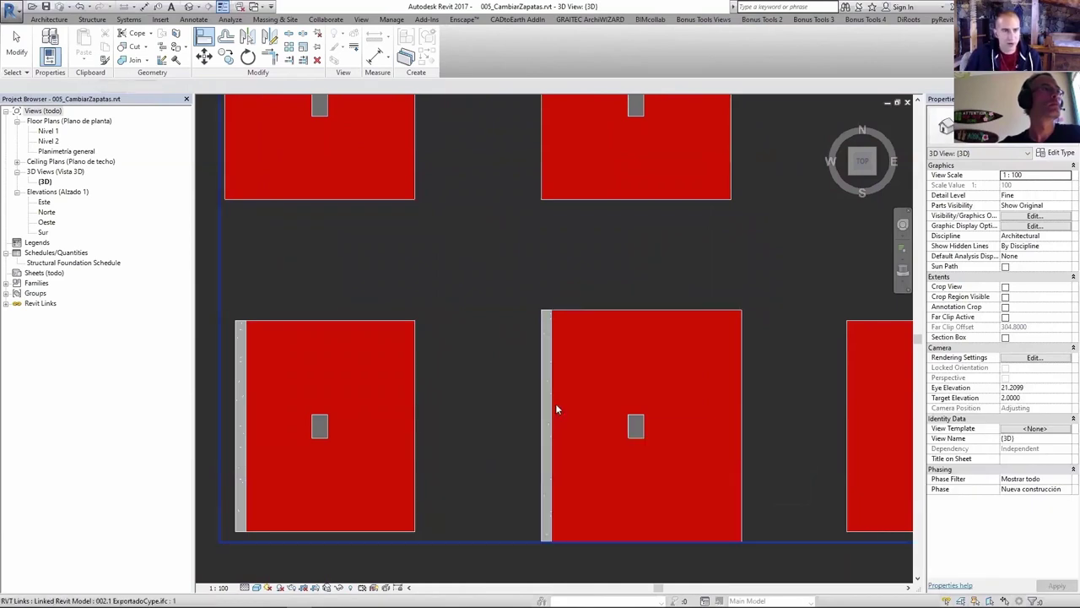
{"action": "key", "text": "Escape"}
{"action": "scroll", "coordinate": [571, 392], "scroll_direction": "down", "scroll_amount": 4}
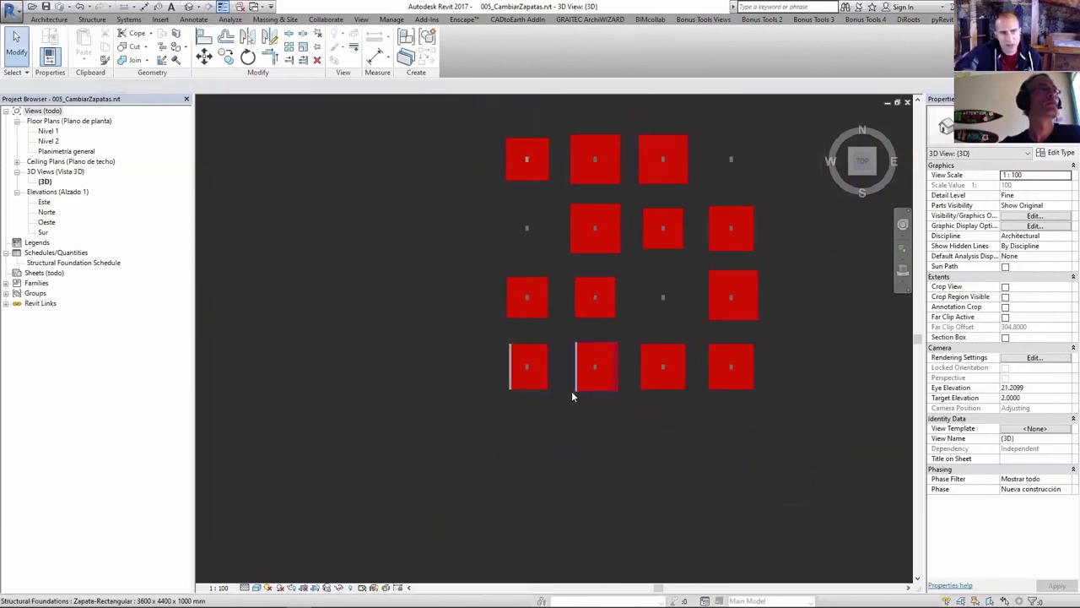
{"action": "scroll", "coordinate": [571, 392], "scroll_direction": "down", "scroll_amount": 1}
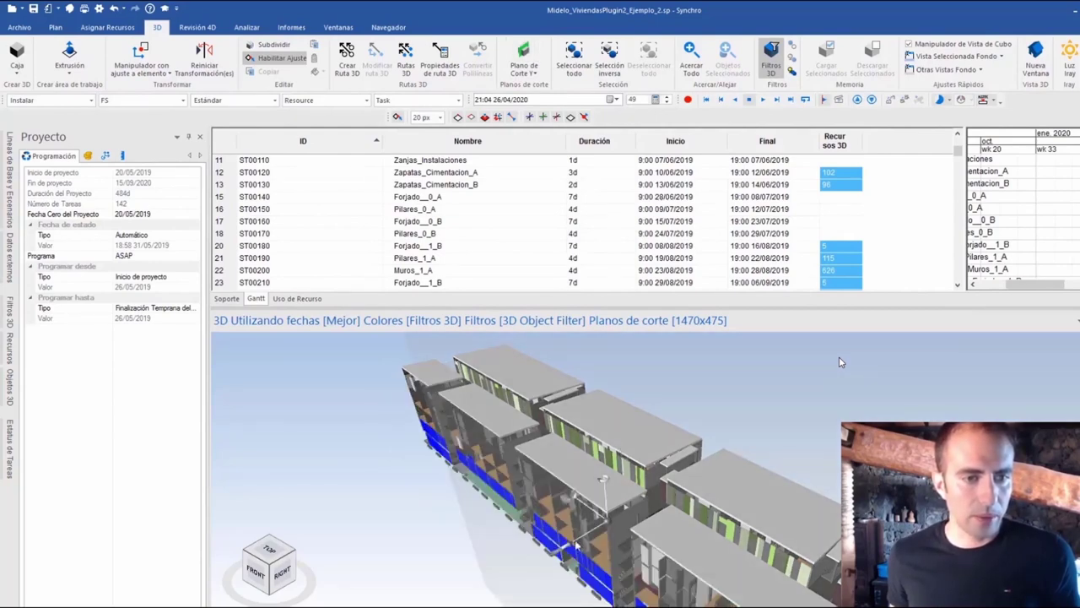
View the building model from the front and rotate it to inspect the blue panels.
{"action": "left_click", "coordinate": [260, 577]}
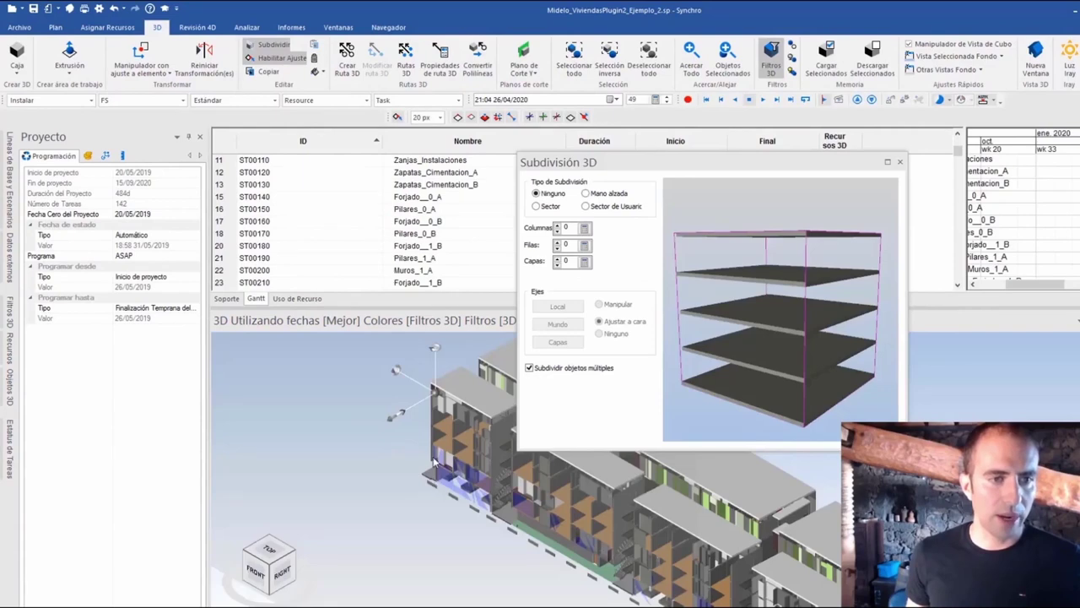
{"action": "scroll", "coordinate": [434, 463], "scroll_direction": "up", "scroll_amount": 2}
{"action": "scroll", "coordinate": [490, 443], "scroll_direction": "up", "scroll_amount": 2}
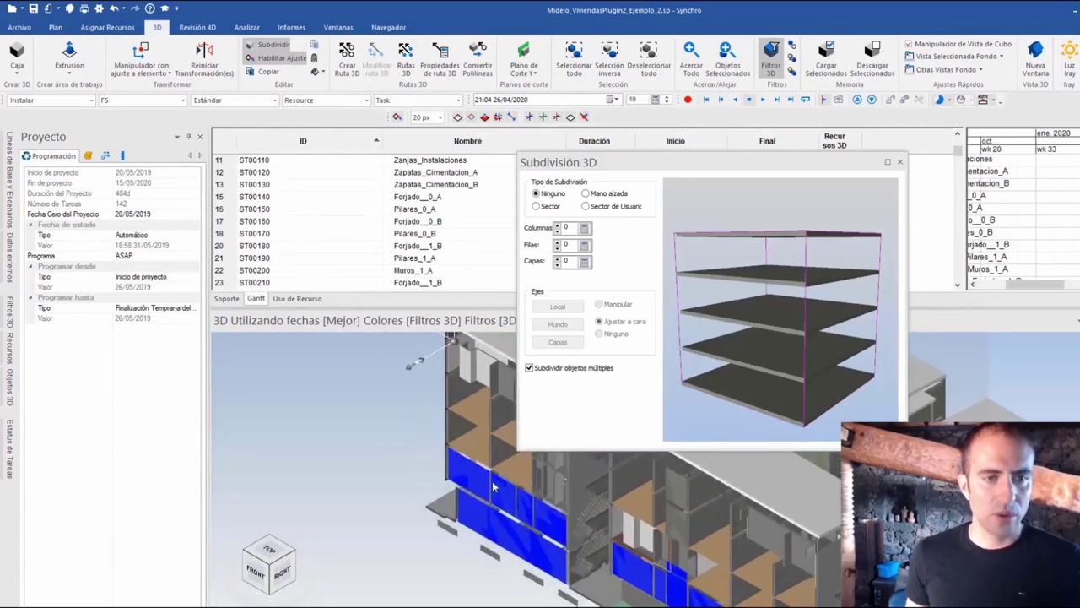
{"action": "mouse_move", "coordinate": [494, 487]}
{"action": "middle_mouse_down"}
{"action": "mouse_move", "coordinate": [384, 532]}
{"action": "mouse_move", "coordinate": [338, 455]}
{"action": "middle_mouse_up"}
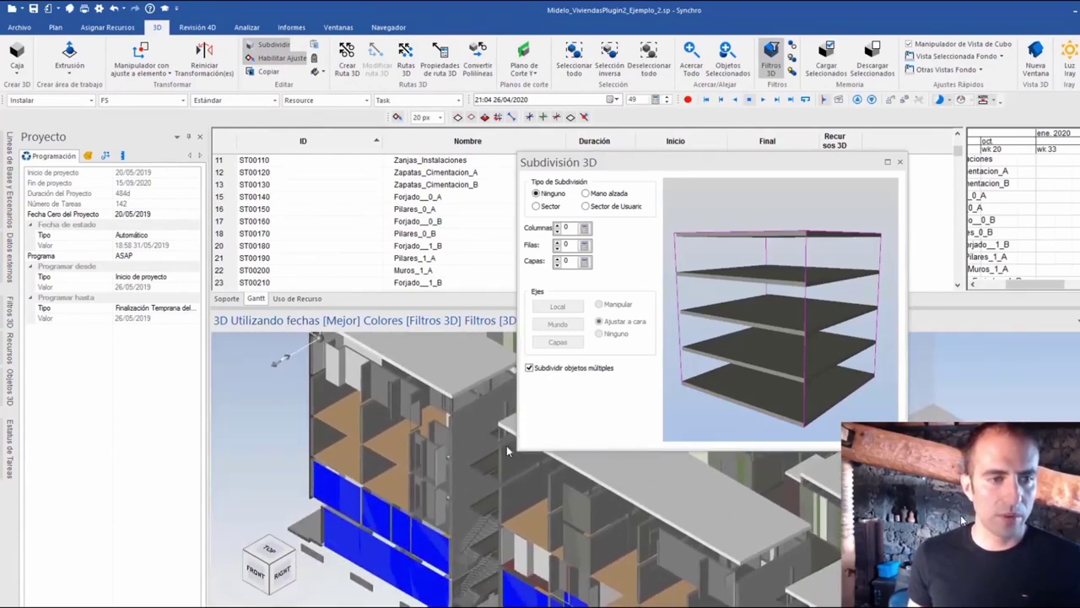
Set Subdivisión 3D to Sector de Usuario with Columnas 1.
{"action": "left_click", "coordinate": [585, 206]}
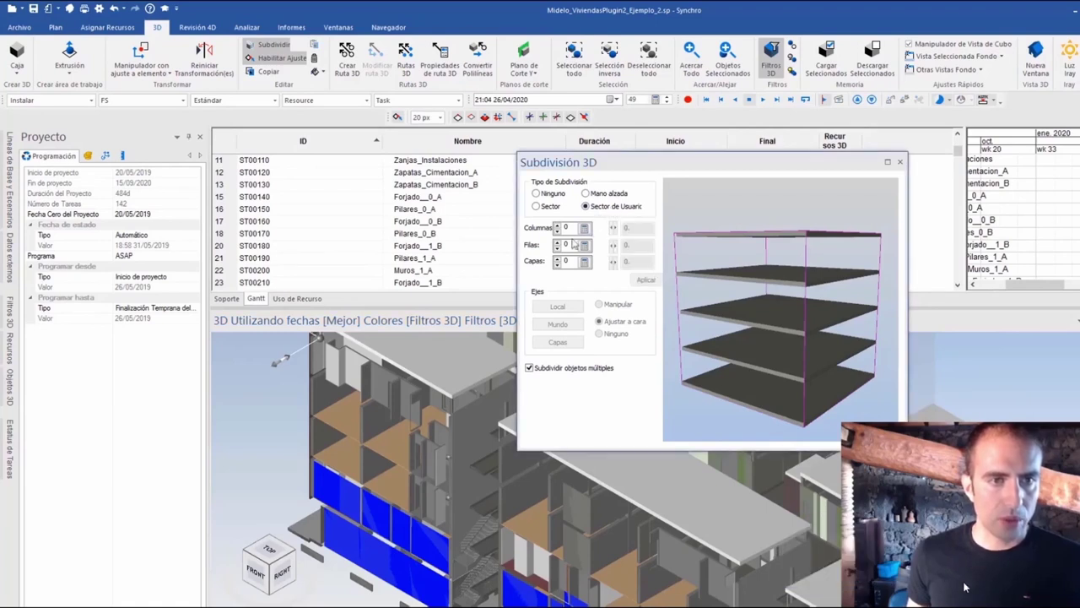
{"action": "double_click", "coordinate": [565, 228]}
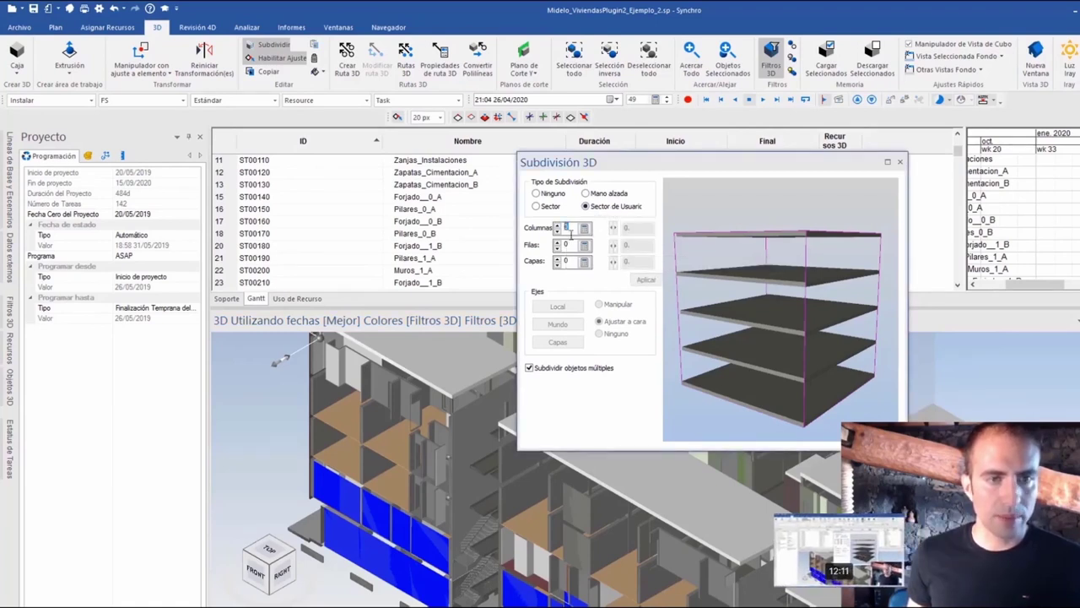
{"action": "type", "text": "31 : 100"}
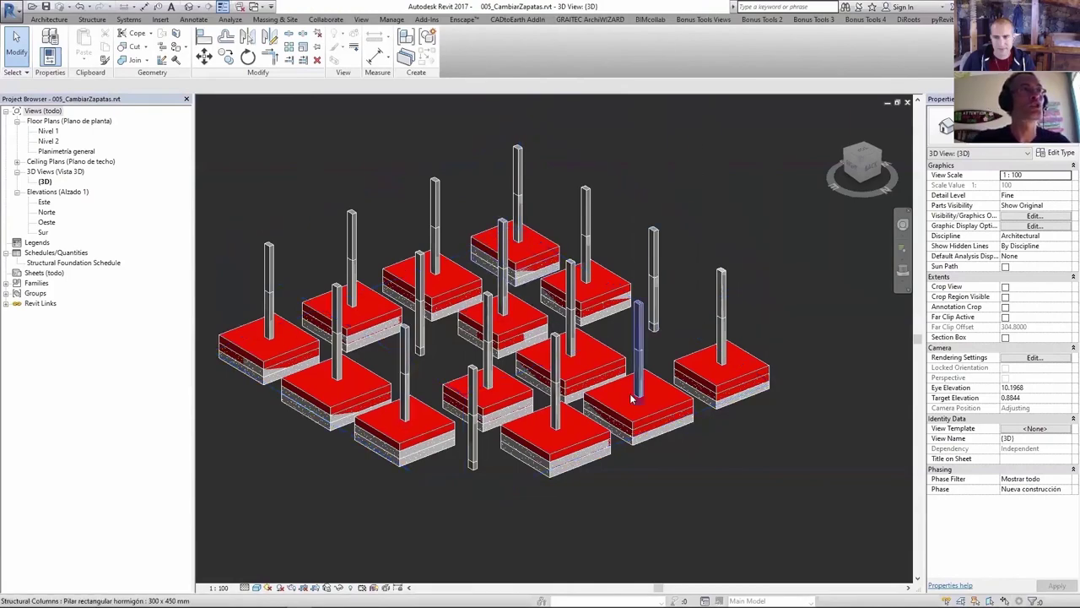
Orbit the footings, then snap the ViewCube to TOP to view them from above.
{"action": "mouse_move", "coordinate": [631, 398]}
{"action": "middle_mouse_down", "text": "shift"}
{"action": "mouse_move", "coordinate": [653, 423]}
{"action": "mouse_move", "coordinate": [646, 390]}
{"action": "mouse_move", "coordinate": [660, 433]}
{"action": "mouse_move", "coordinate": [777, 438]}
{"action": "mouse_move", "coordinate": [812, 417]}
{"action": "mouse_move", "coordinate": [808, 406]}
{"action": "mouse_move", "coordinate": [832, 403]}
{"action": "mouse_move", "coordinate": [71, 159]}
{"action": "middle_mouse_up", "text": "shift"}
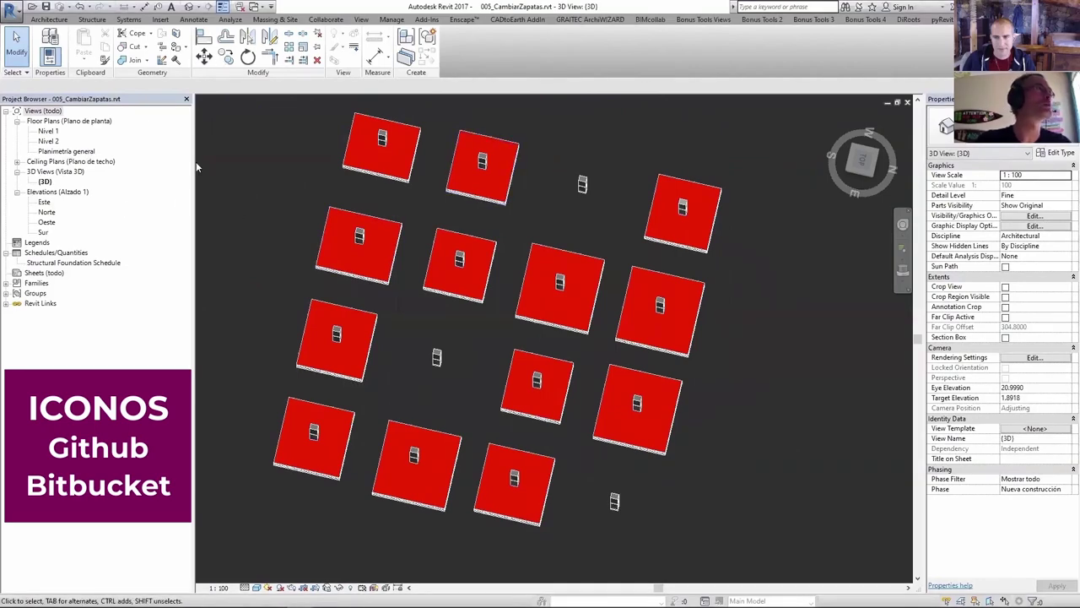
{"action": "middle_click_drag", "start_coordinate": [597, 257], "coordinate": [746, 319], "text": "shift"}
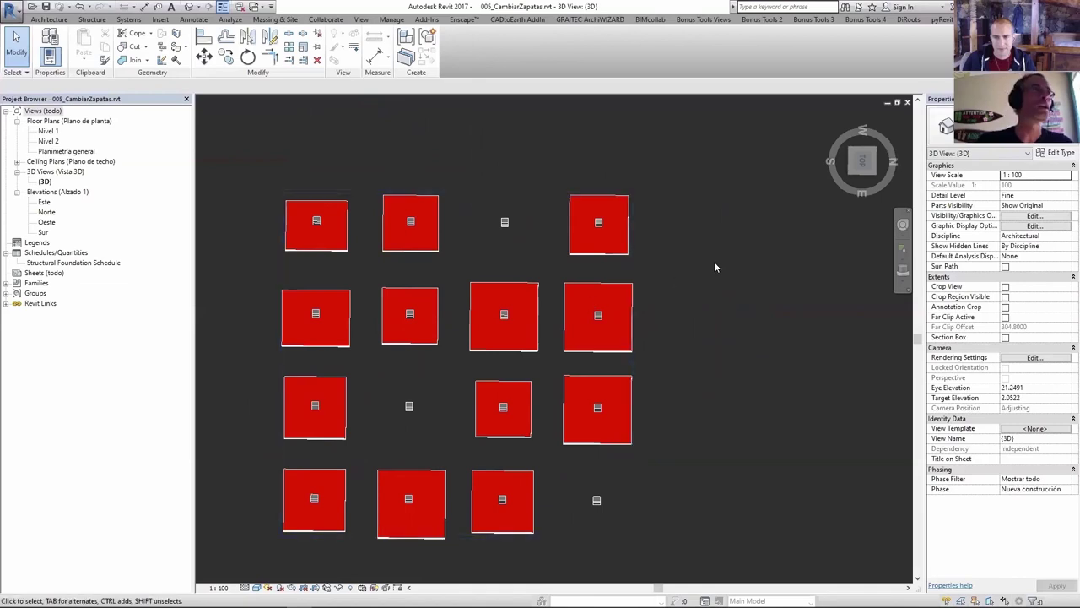
{"action": "left_click", "coordinate": [862, 162]}
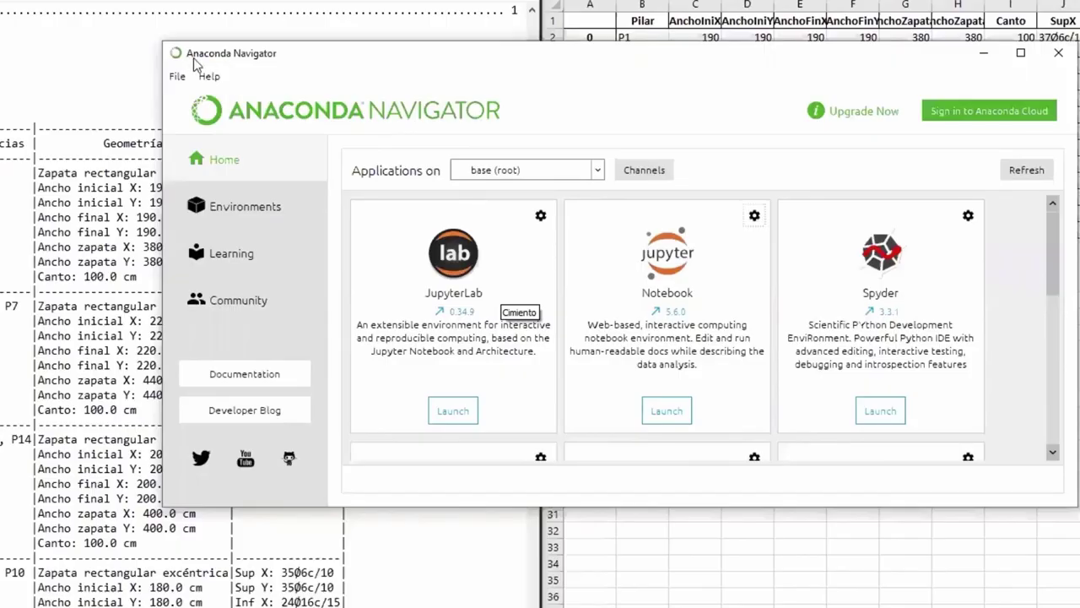
Launch Jupyter Notebook from the Anaconda Navigator Home page.
{"action": "left_click", "coordinate": [661, 415]}
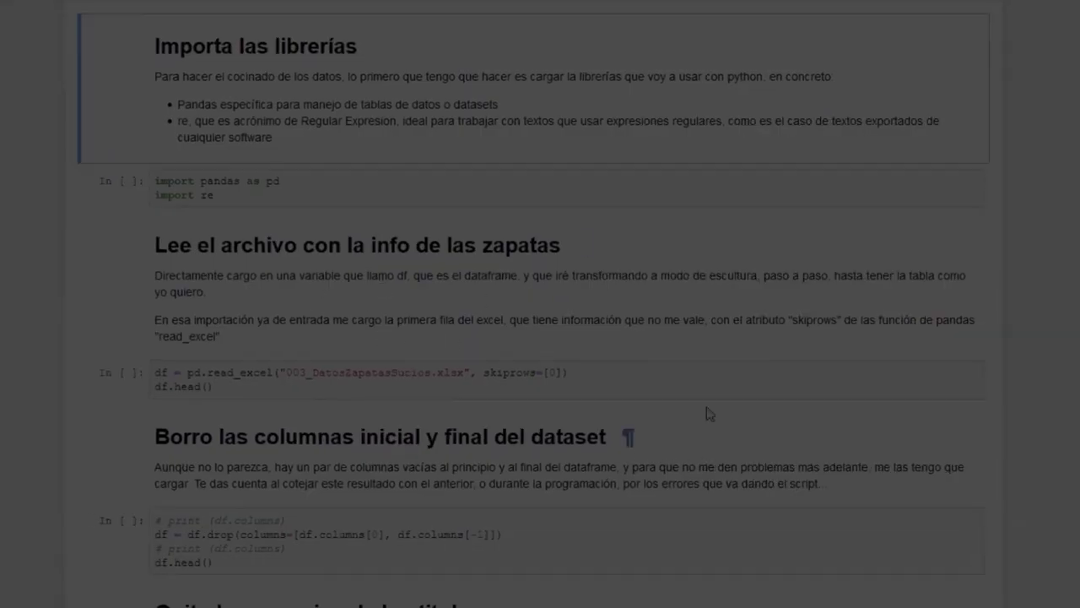
Enter edit mode in the 'import pandas as pd / import re' code cell.
{"action": "left_click", "coordinate": [368, 193]}
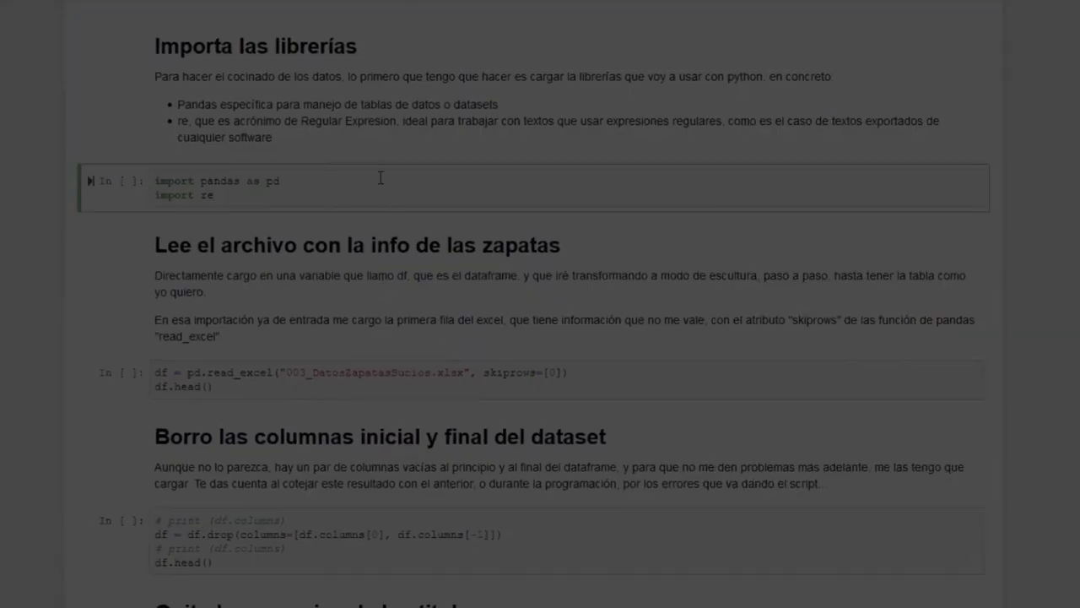